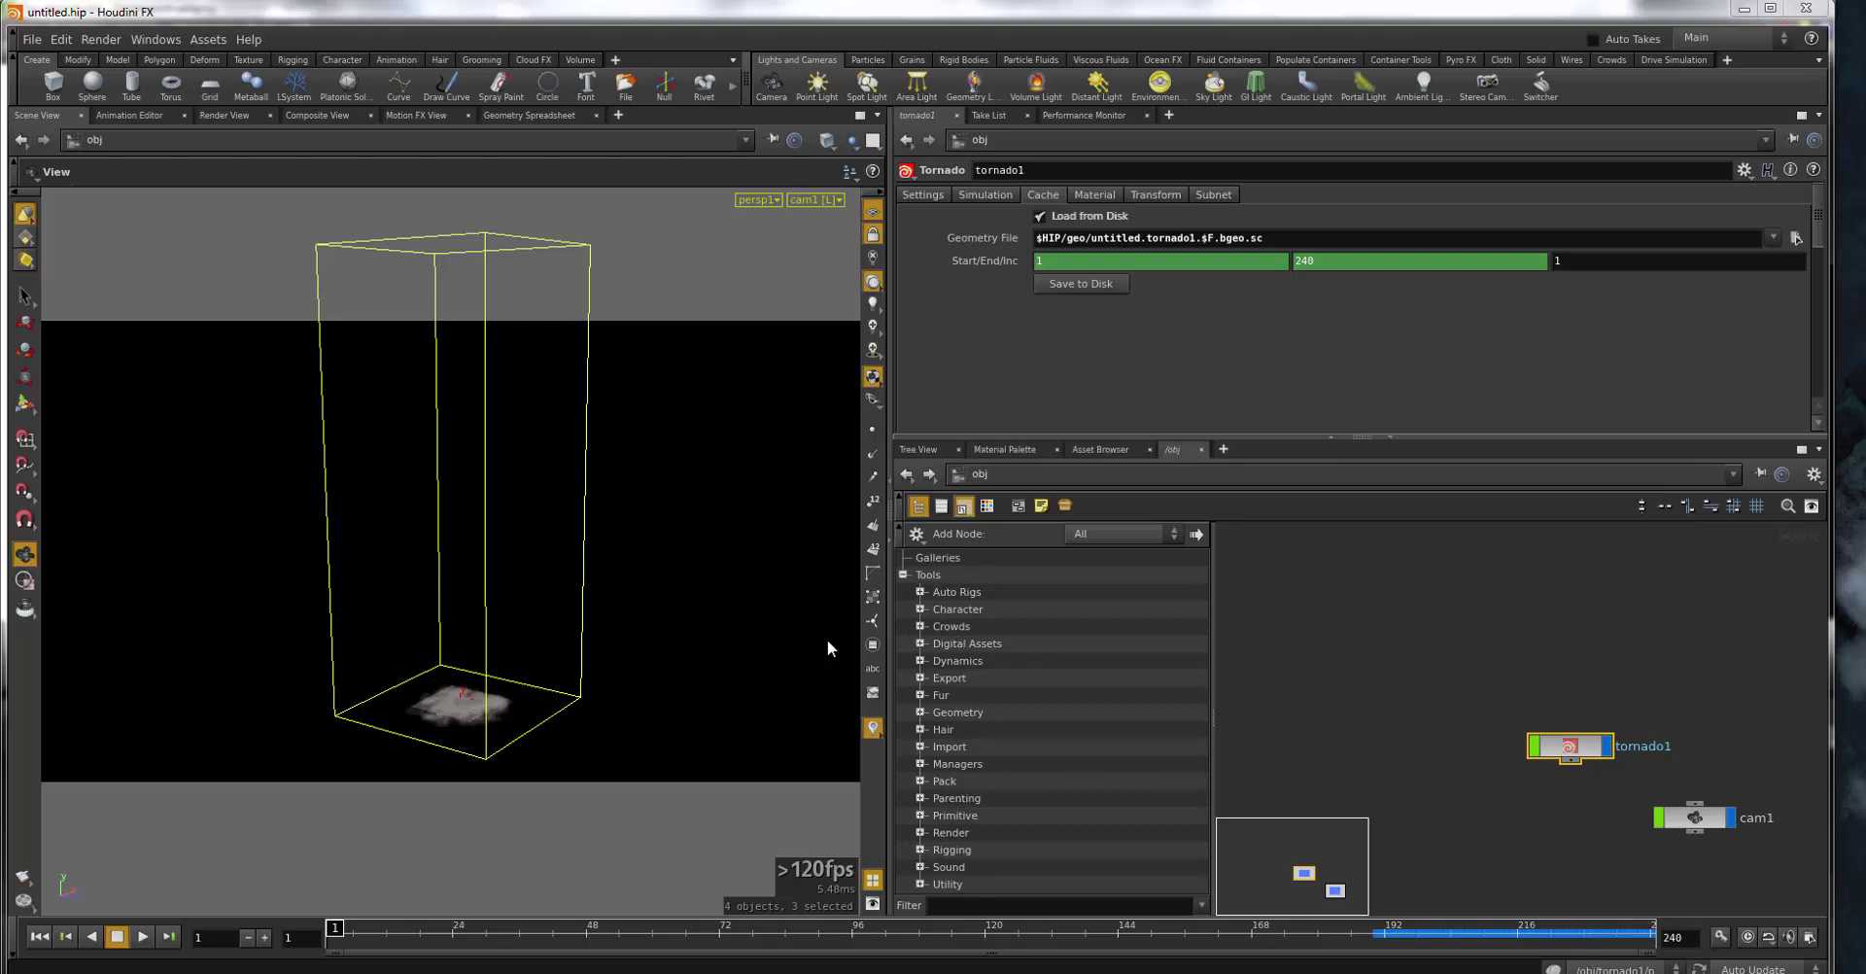
- Start and cancel a digital asset library install from the File menu, then frame tornado1
left_click(37, 39)
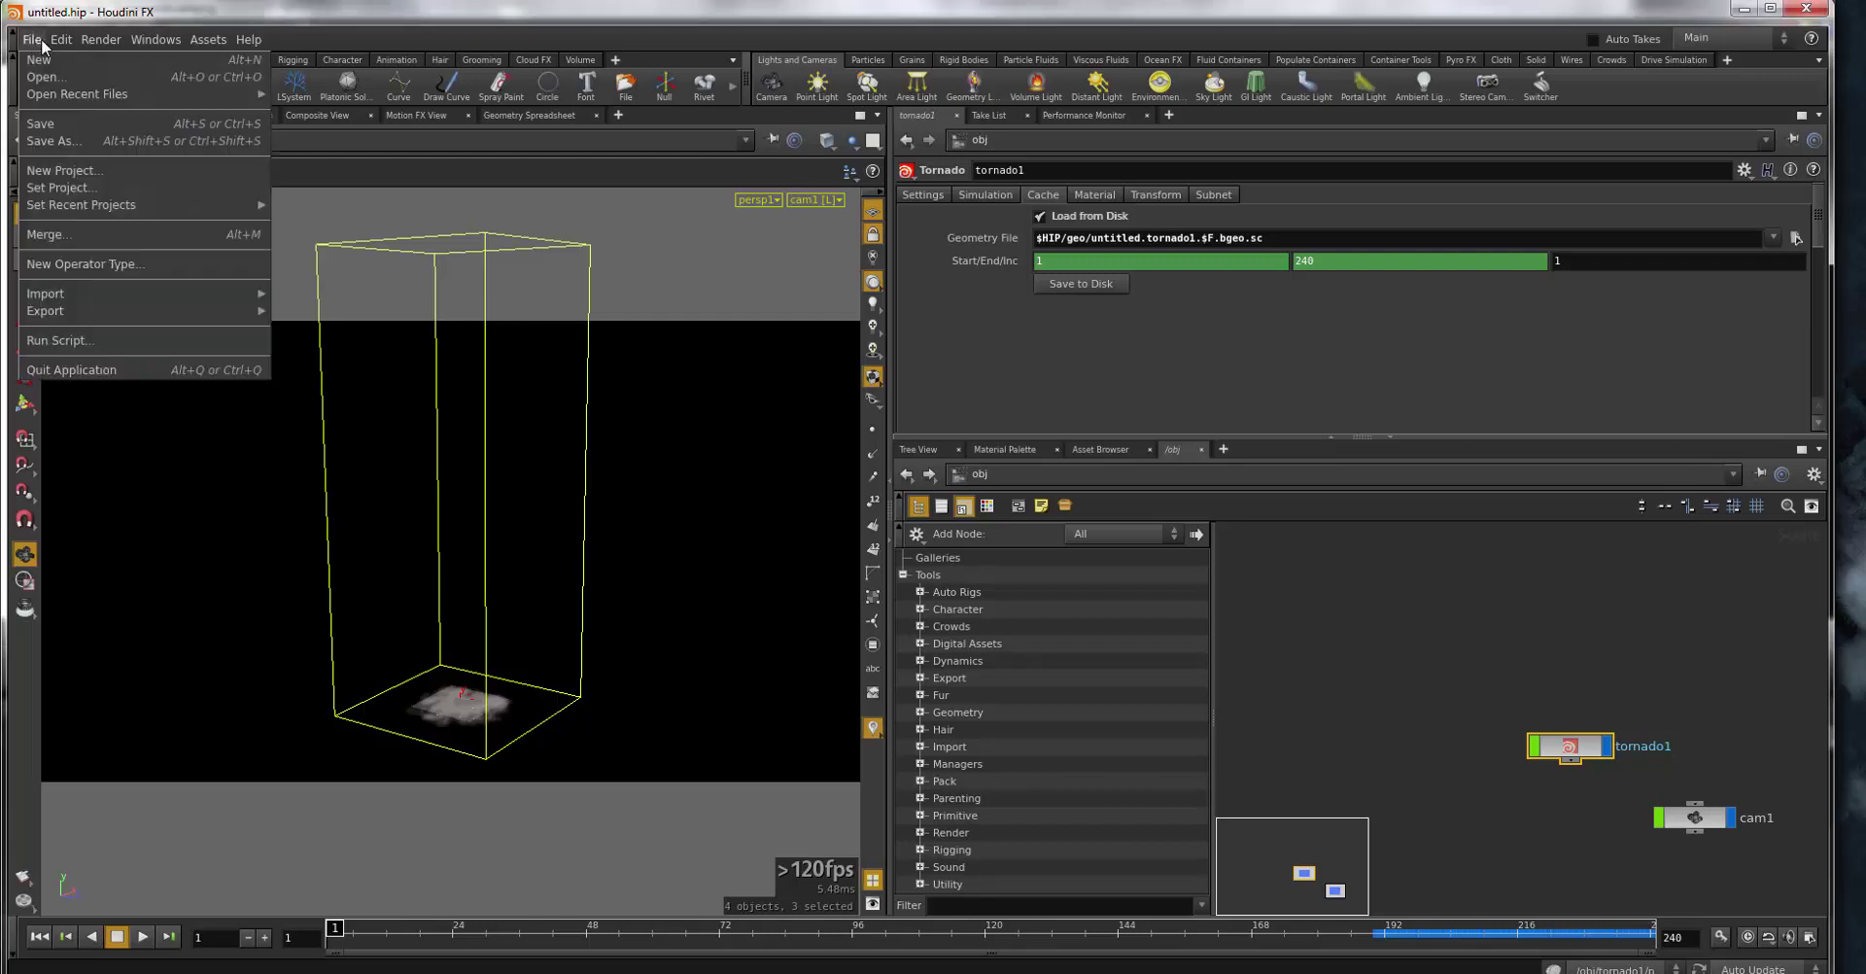
key("Right")
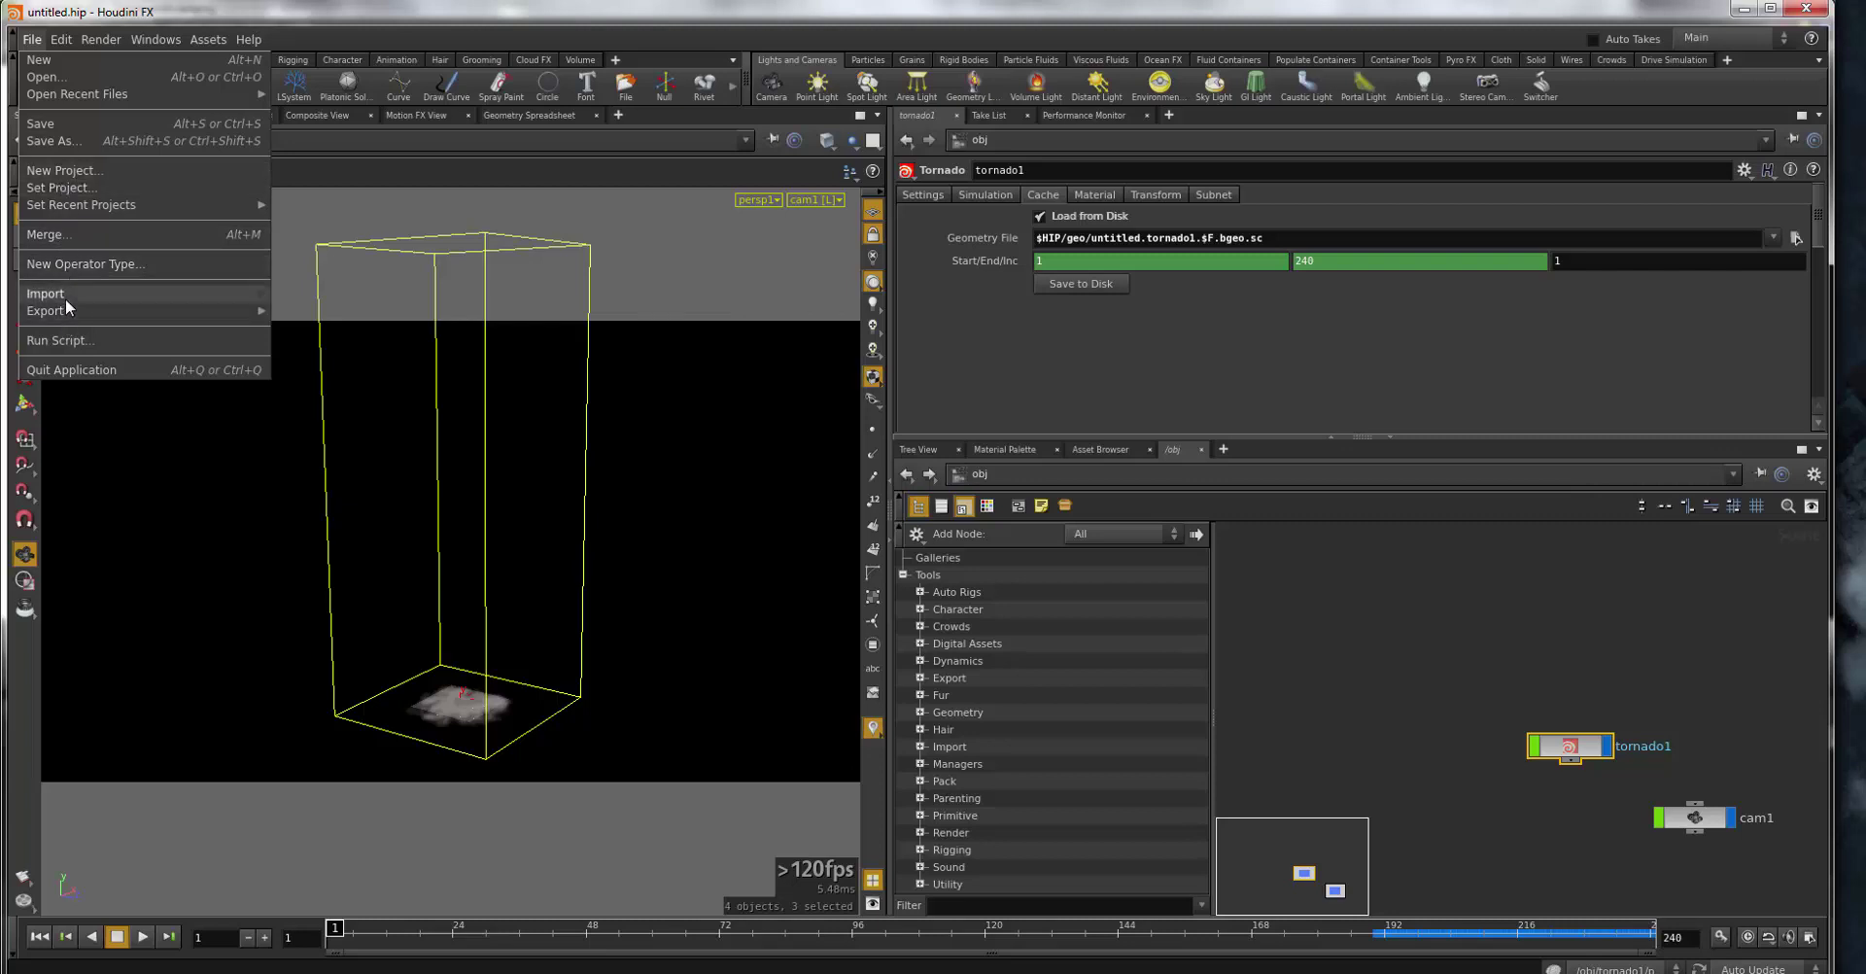
mouse_move(45, 294)
left_click(293, 396)
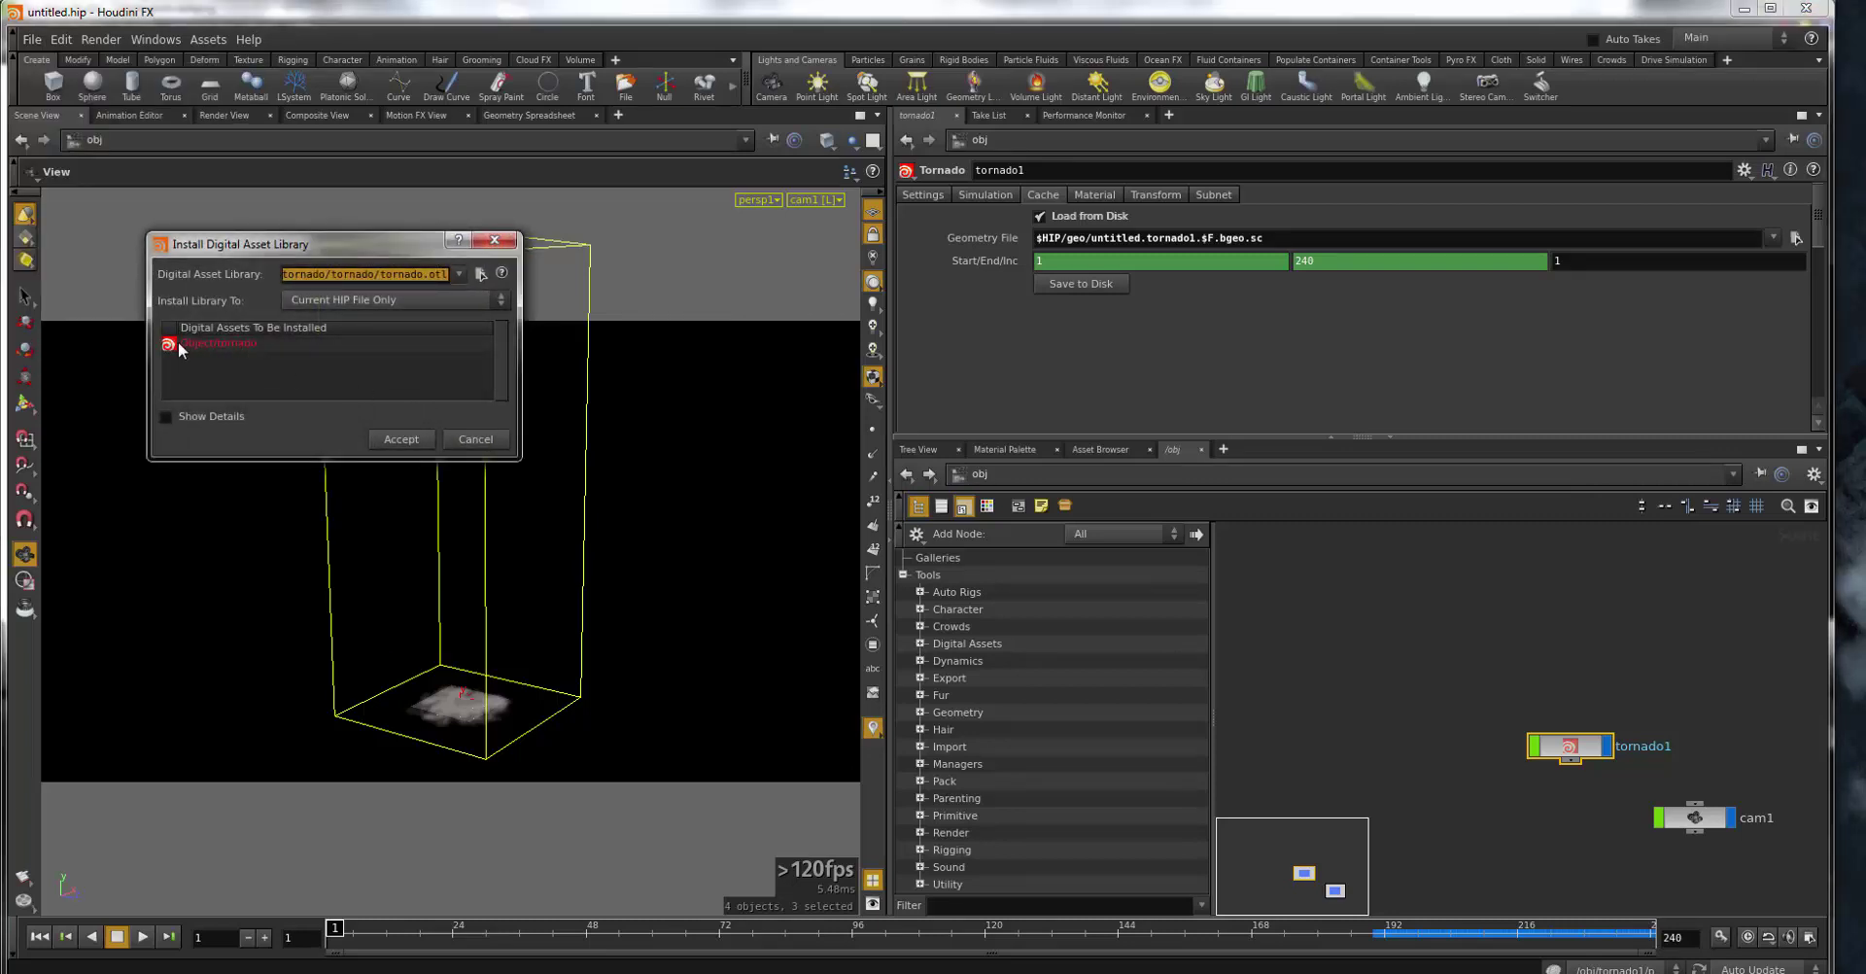
left_click(469, 438)
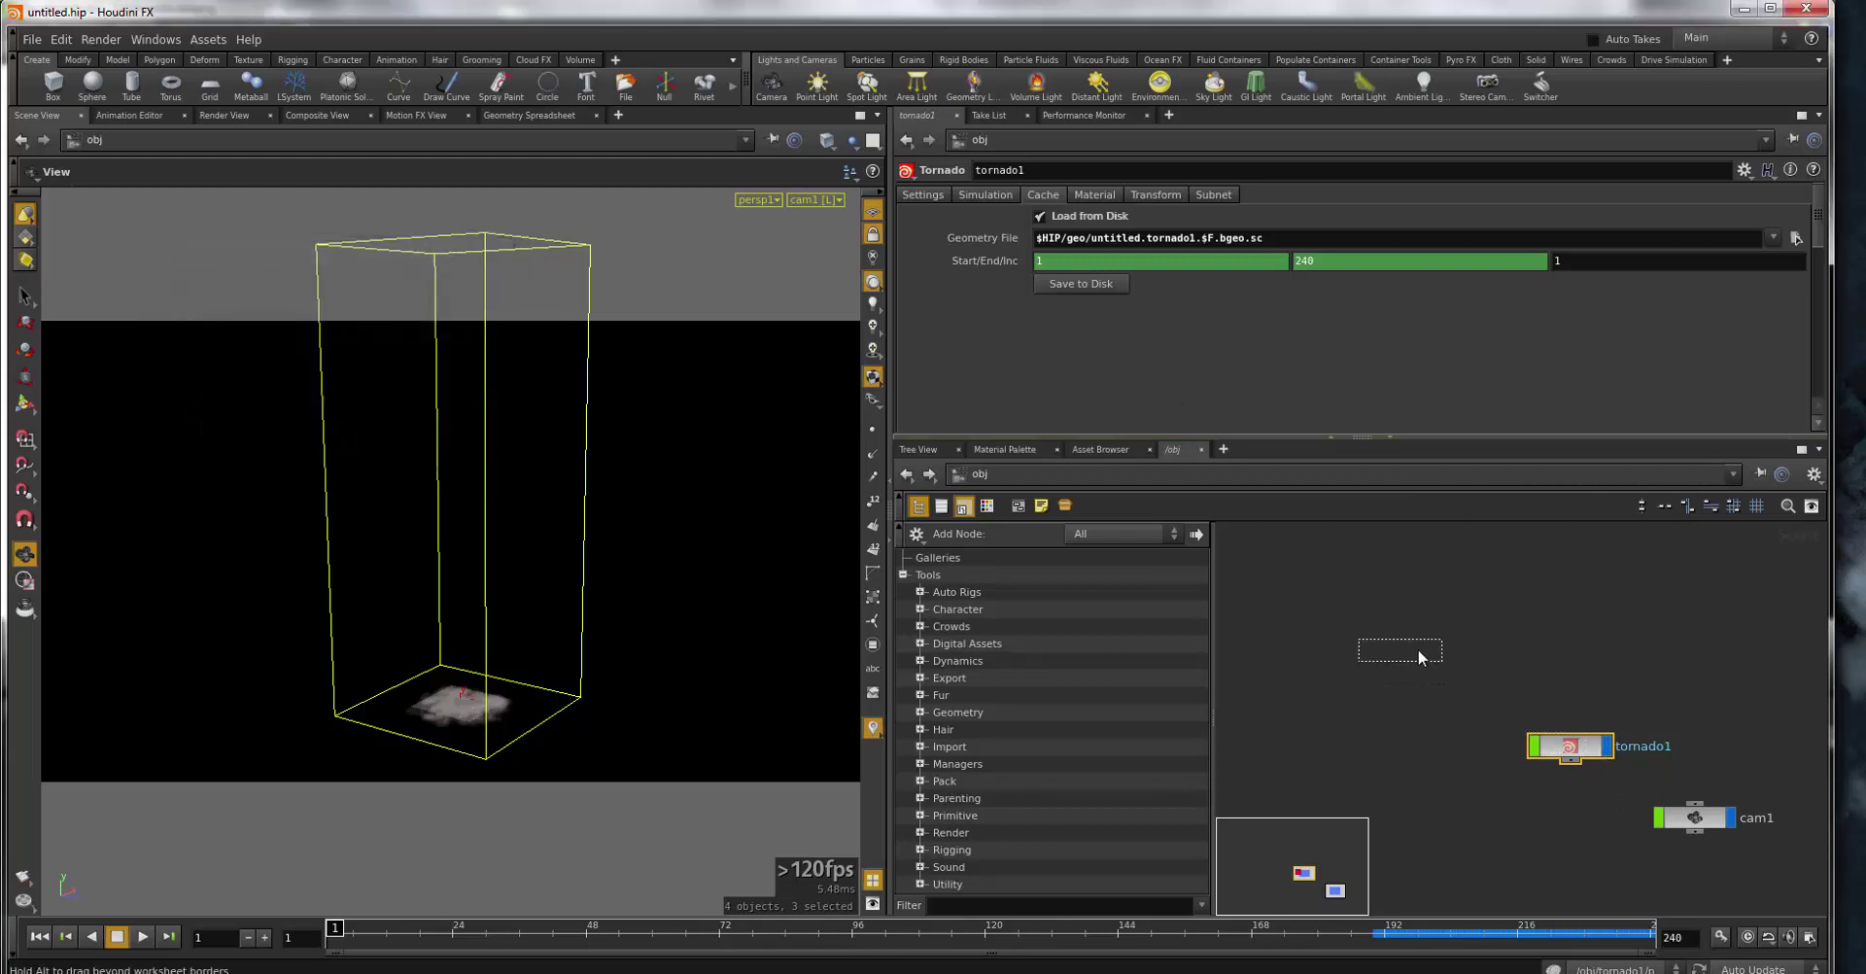
key("f")
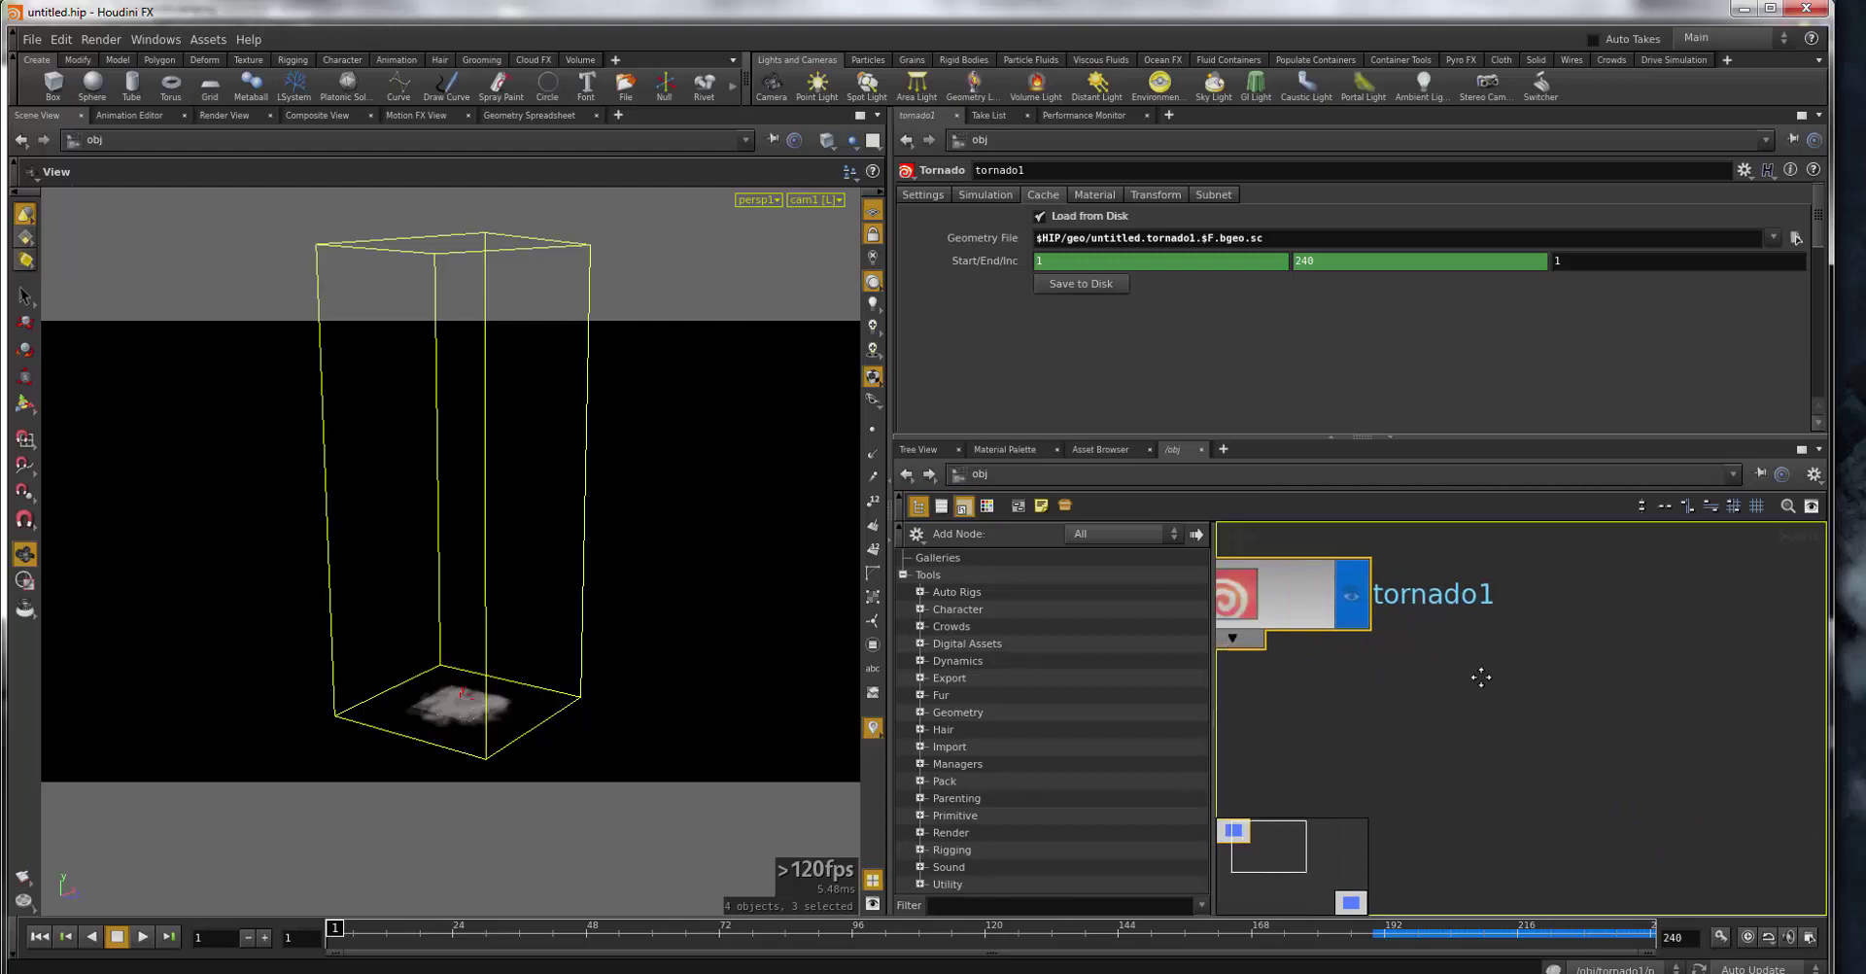
scroll(1480, 680, "up", 3)
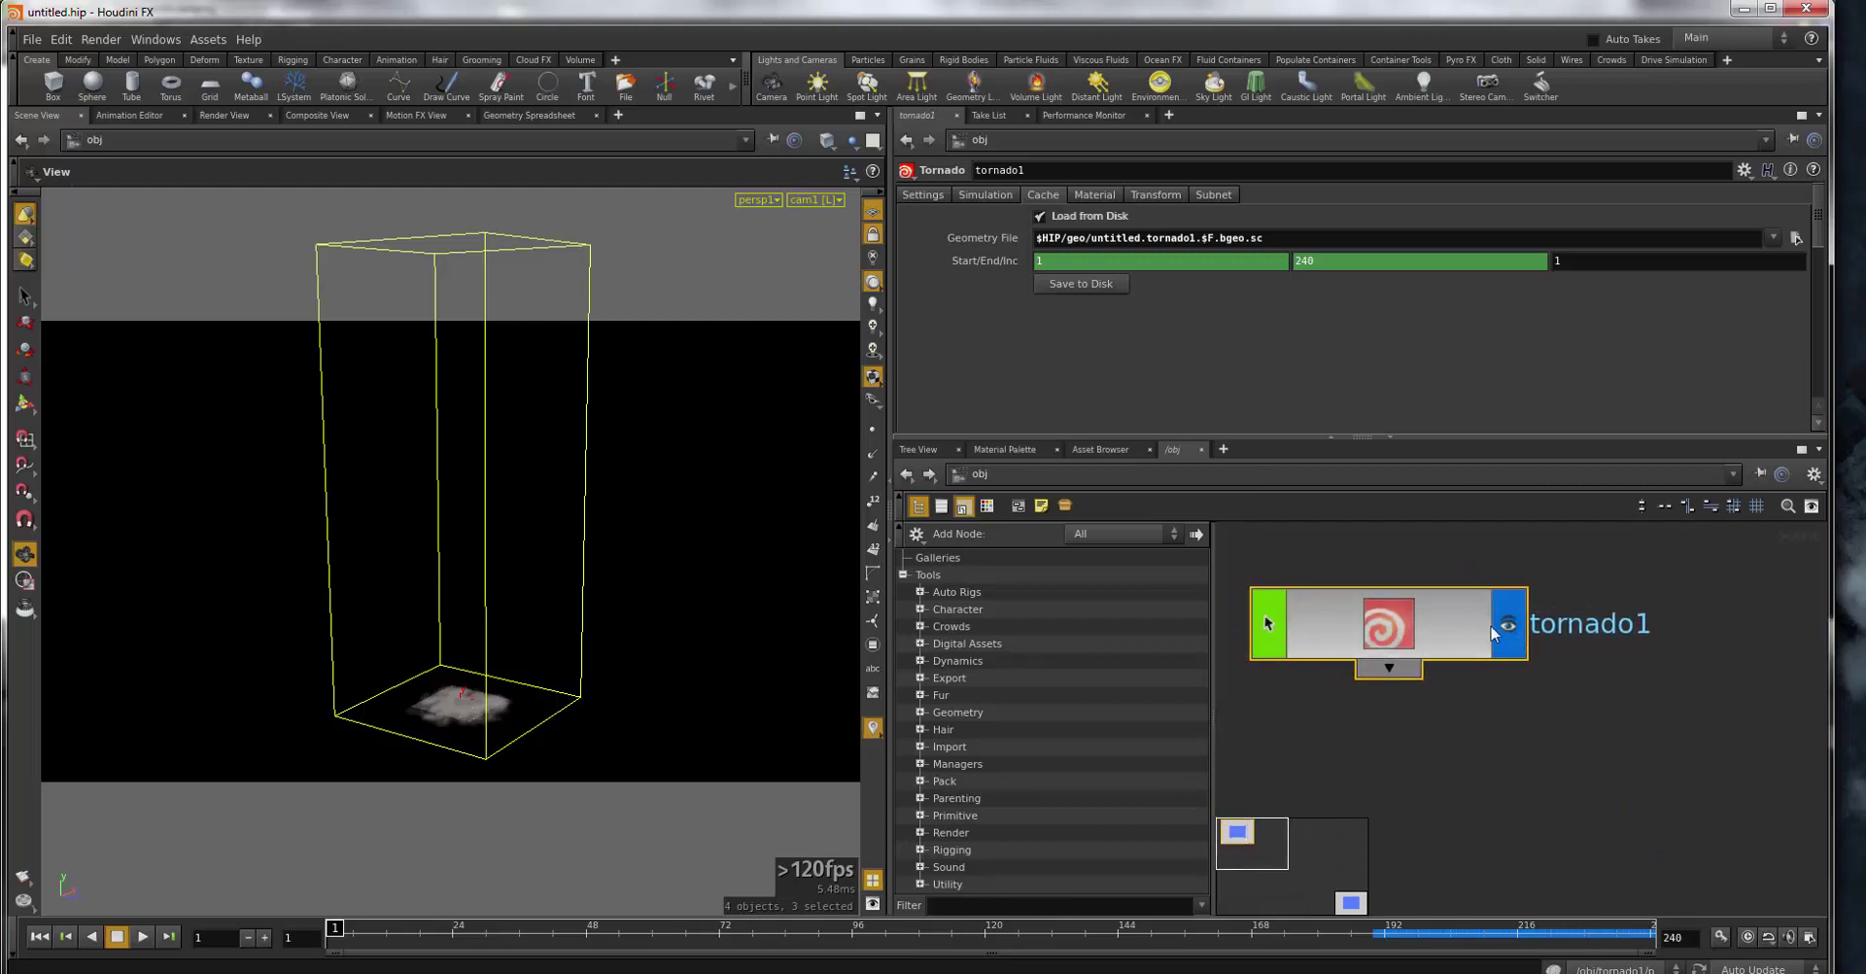
- Show and then hide the tornado guide shape on the Settings tab, and review the parameters
left_click(906, 195)
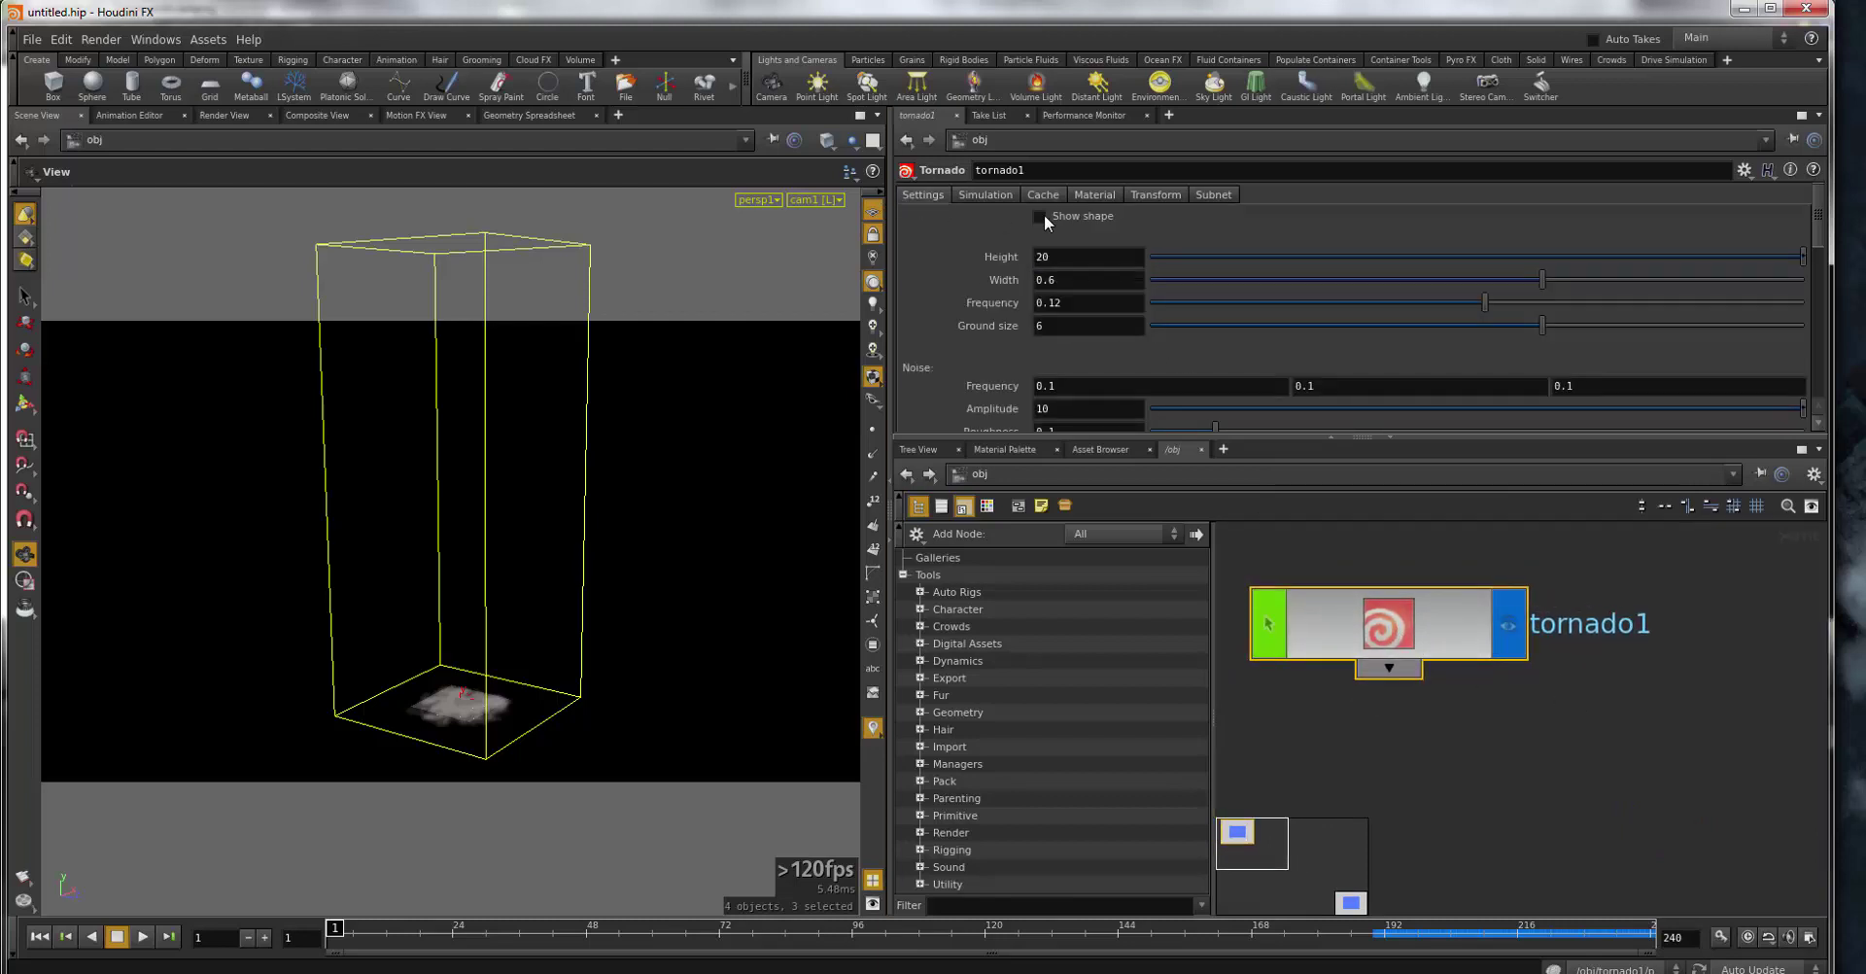
left_click(1041, 215)
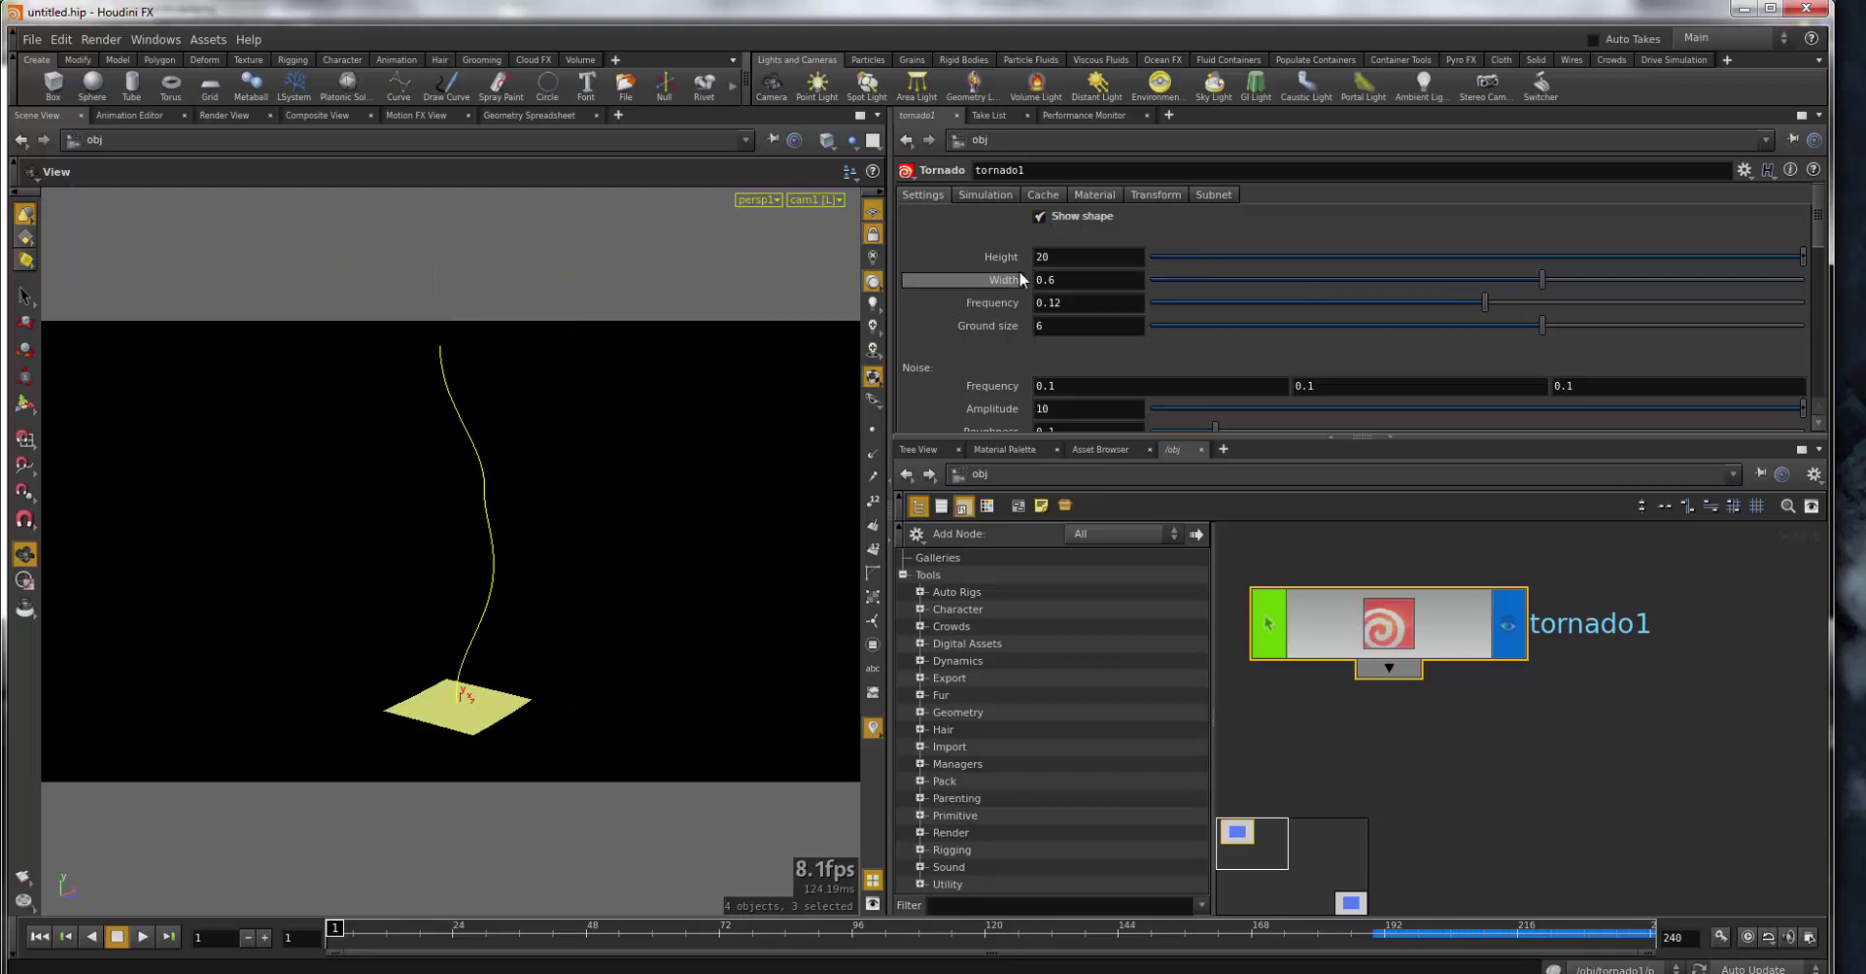
left_click(1041, 218)
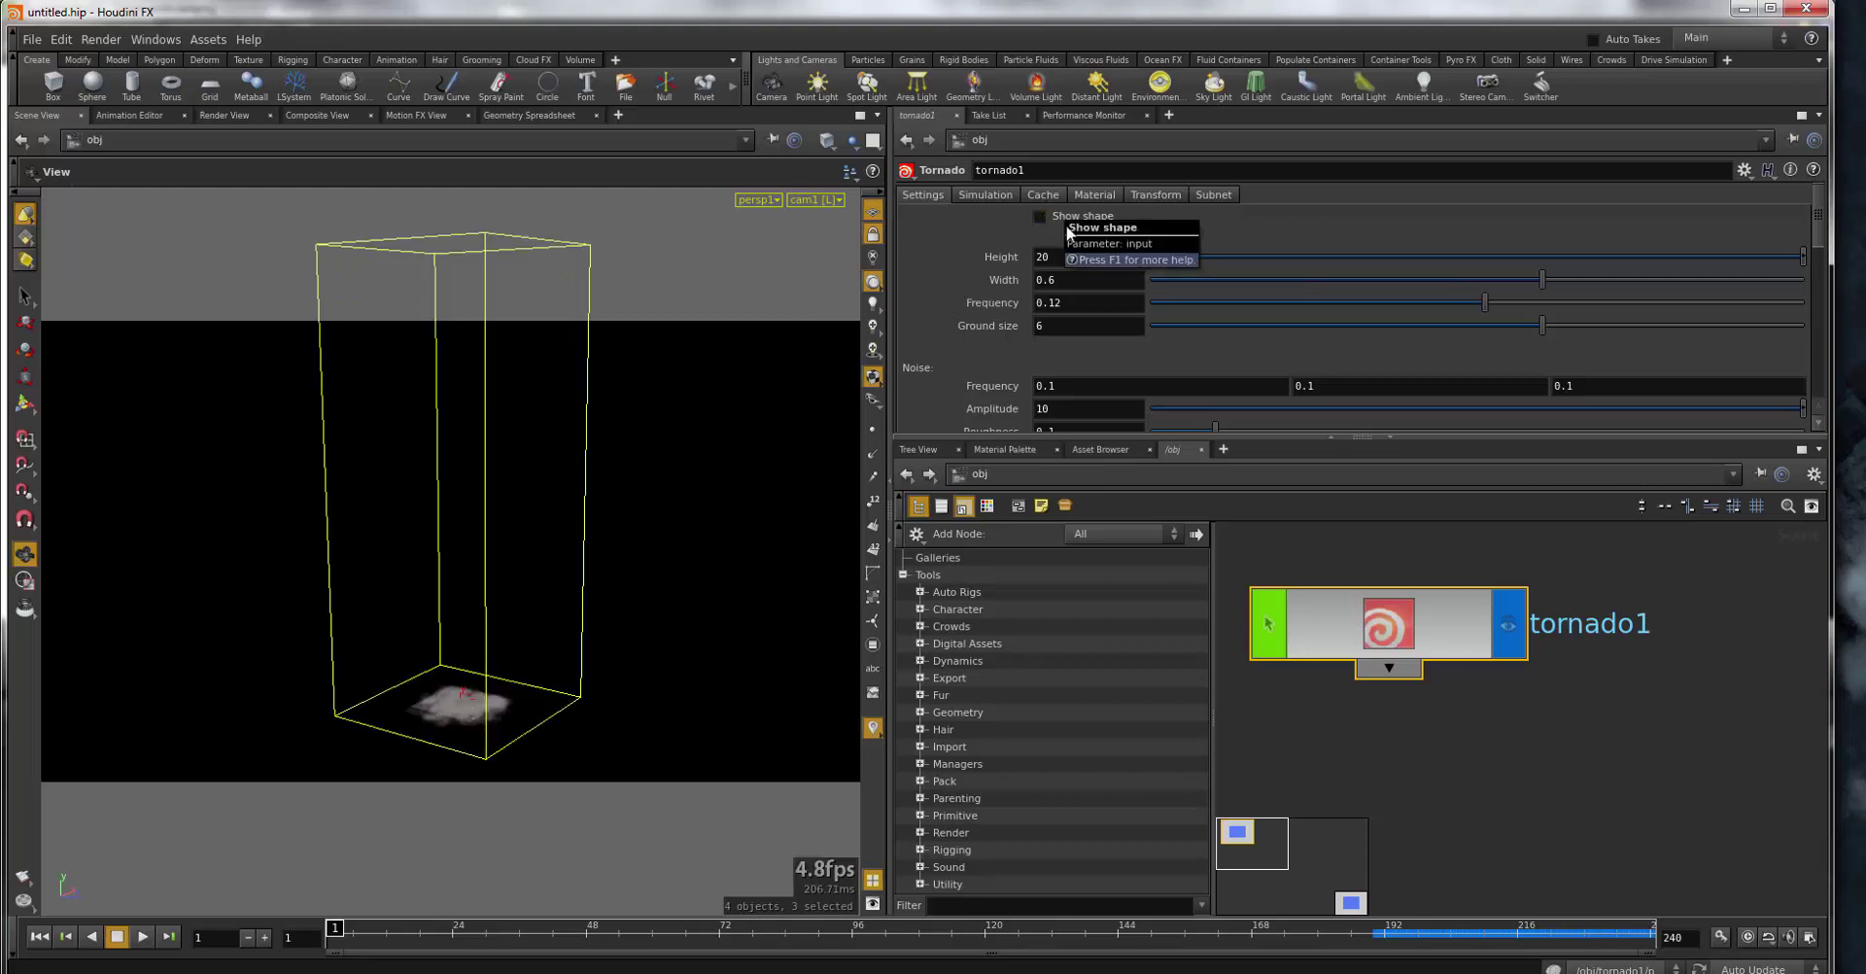
scroll(1011, 200, "down", 1)
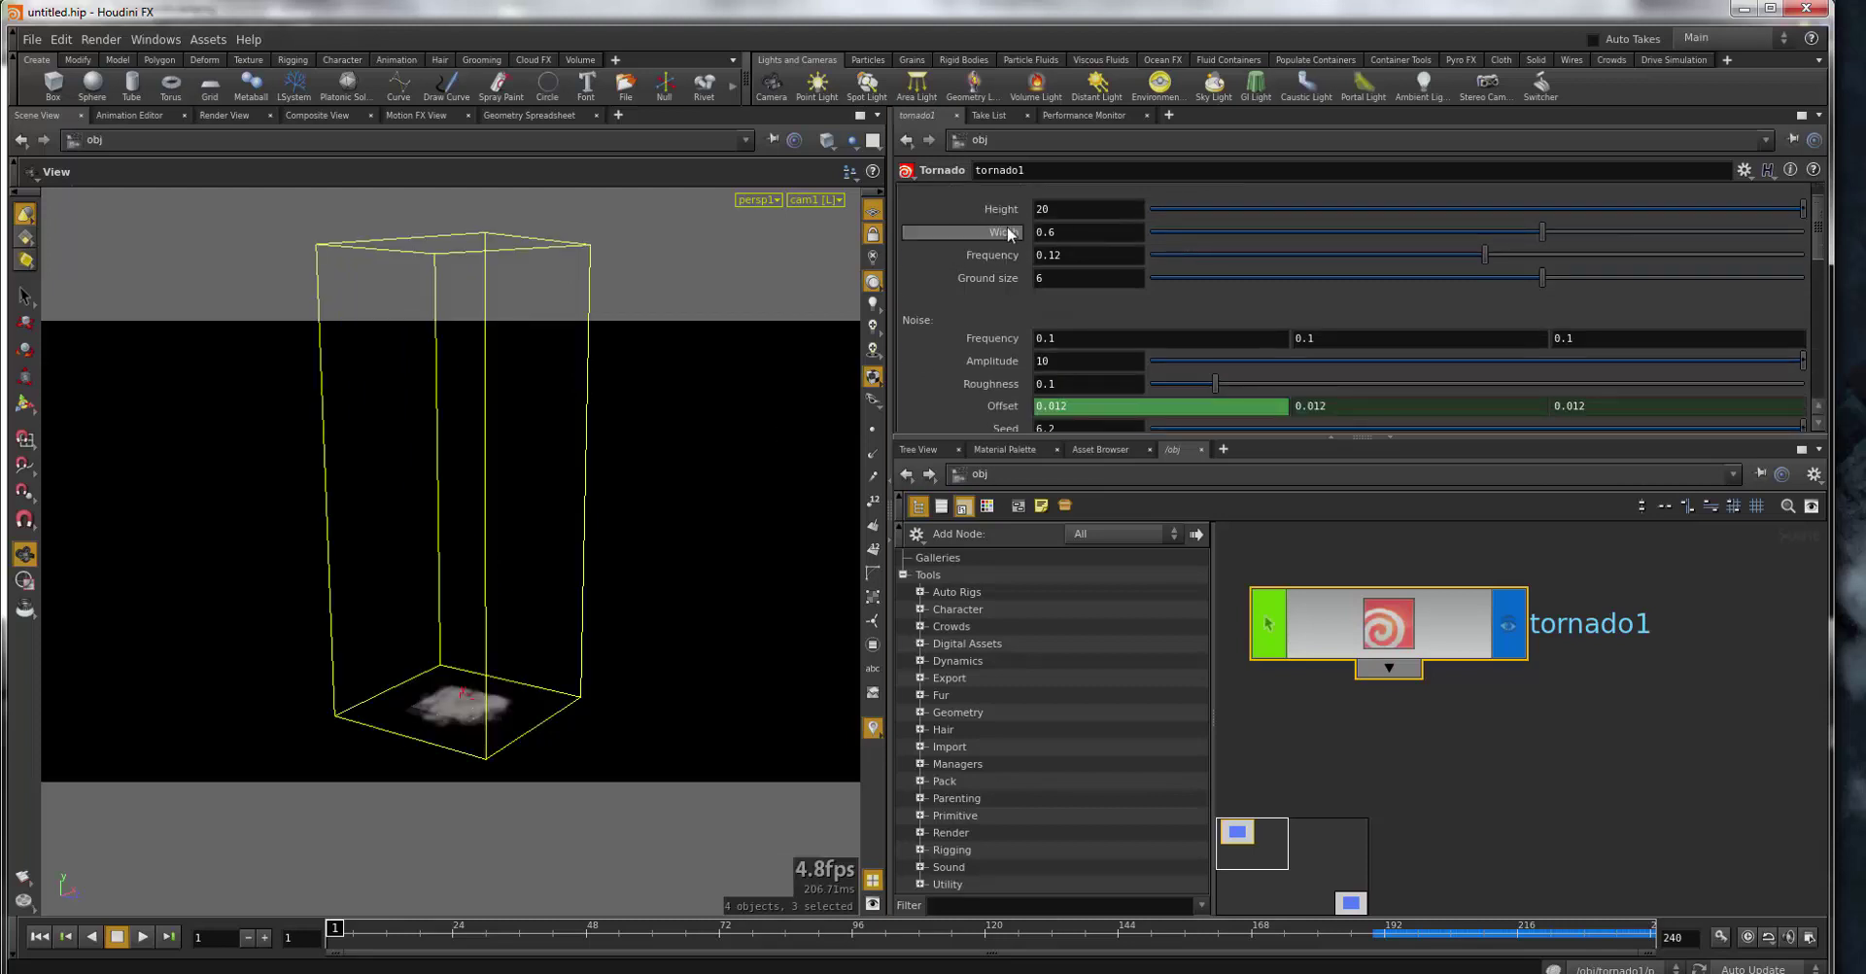
scroll(995, 277, "down", 2)
scroll(996, 277, "down", 2)
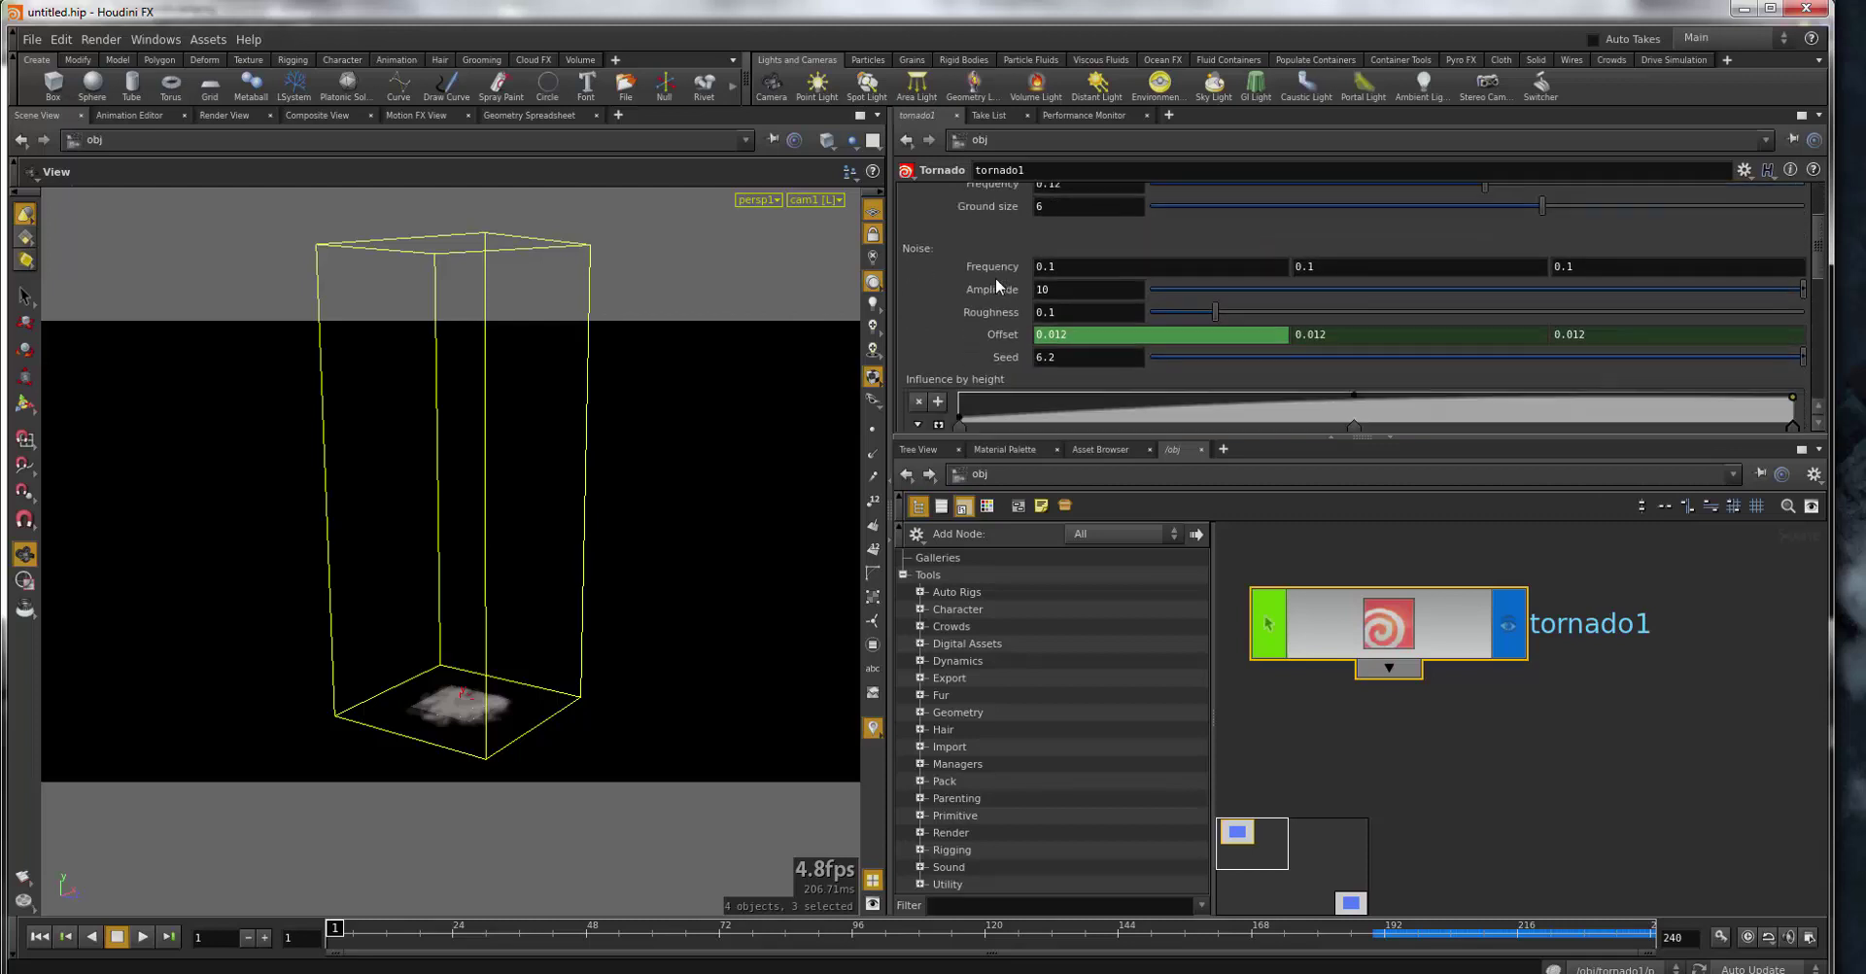
scroll(996, 277, "down", 2)
scroll(995, 277, "down", 2)
scroll(995, 277, "down", 4)
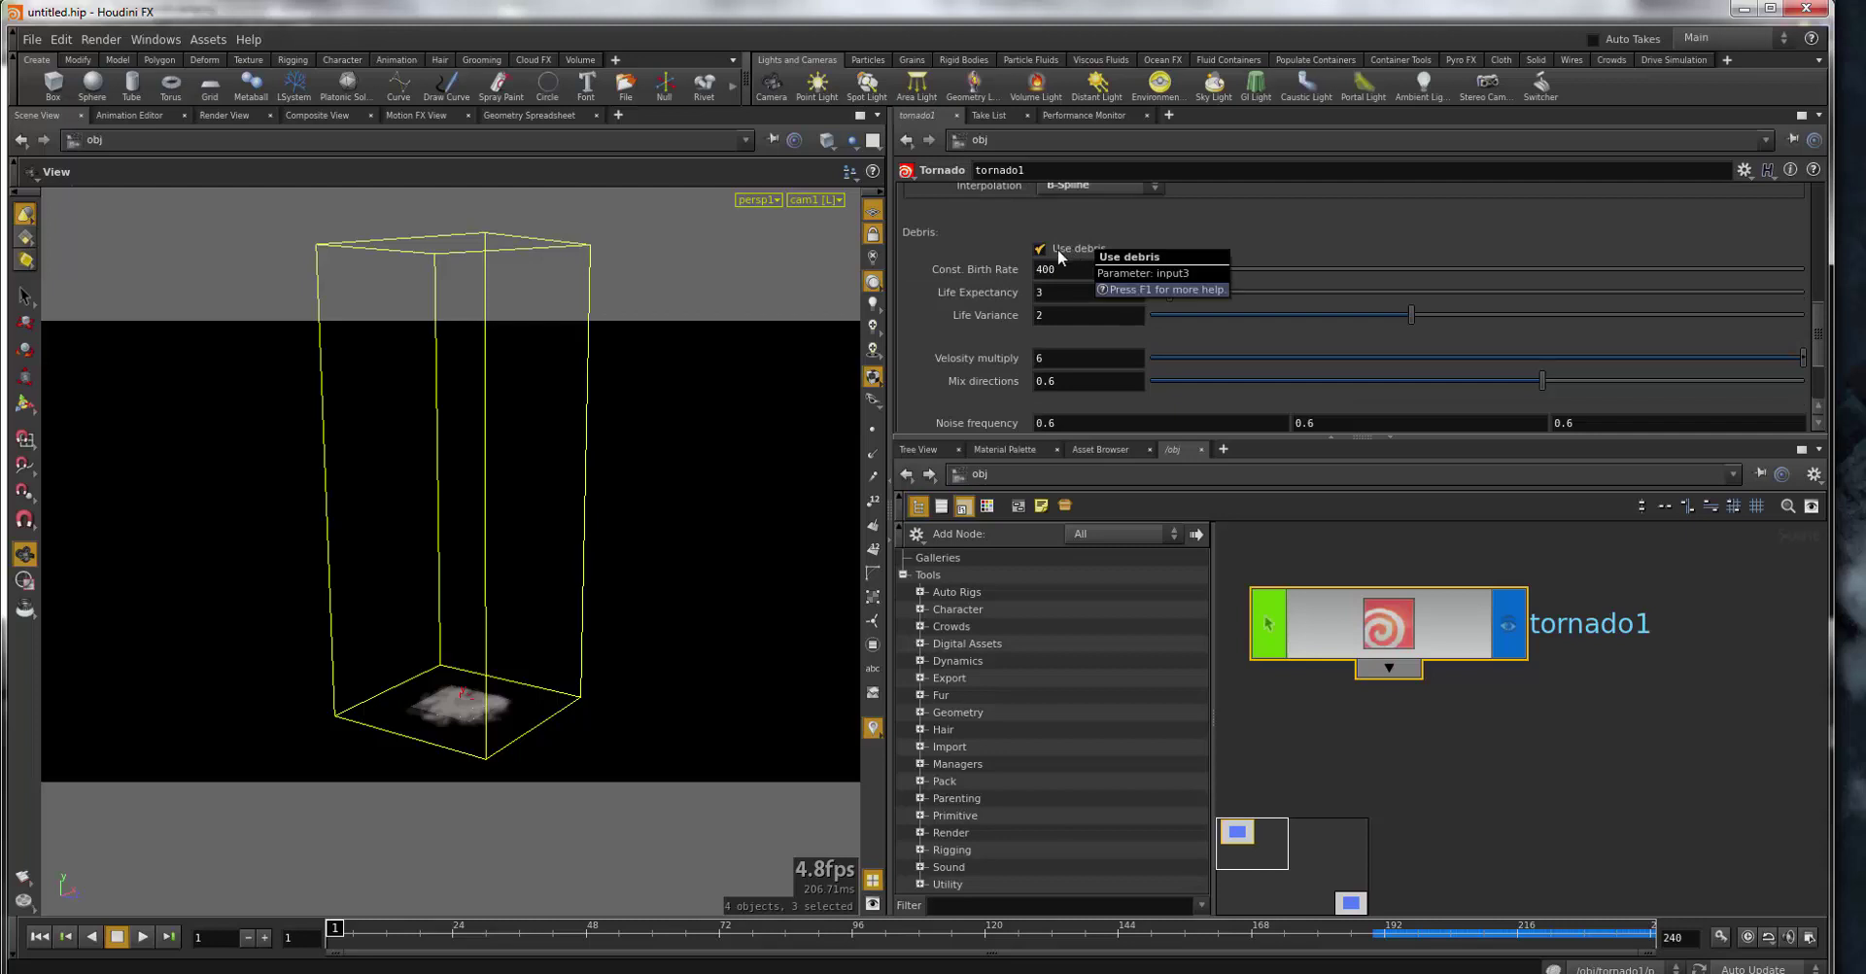
scroll(1001, 322, "down", 2)
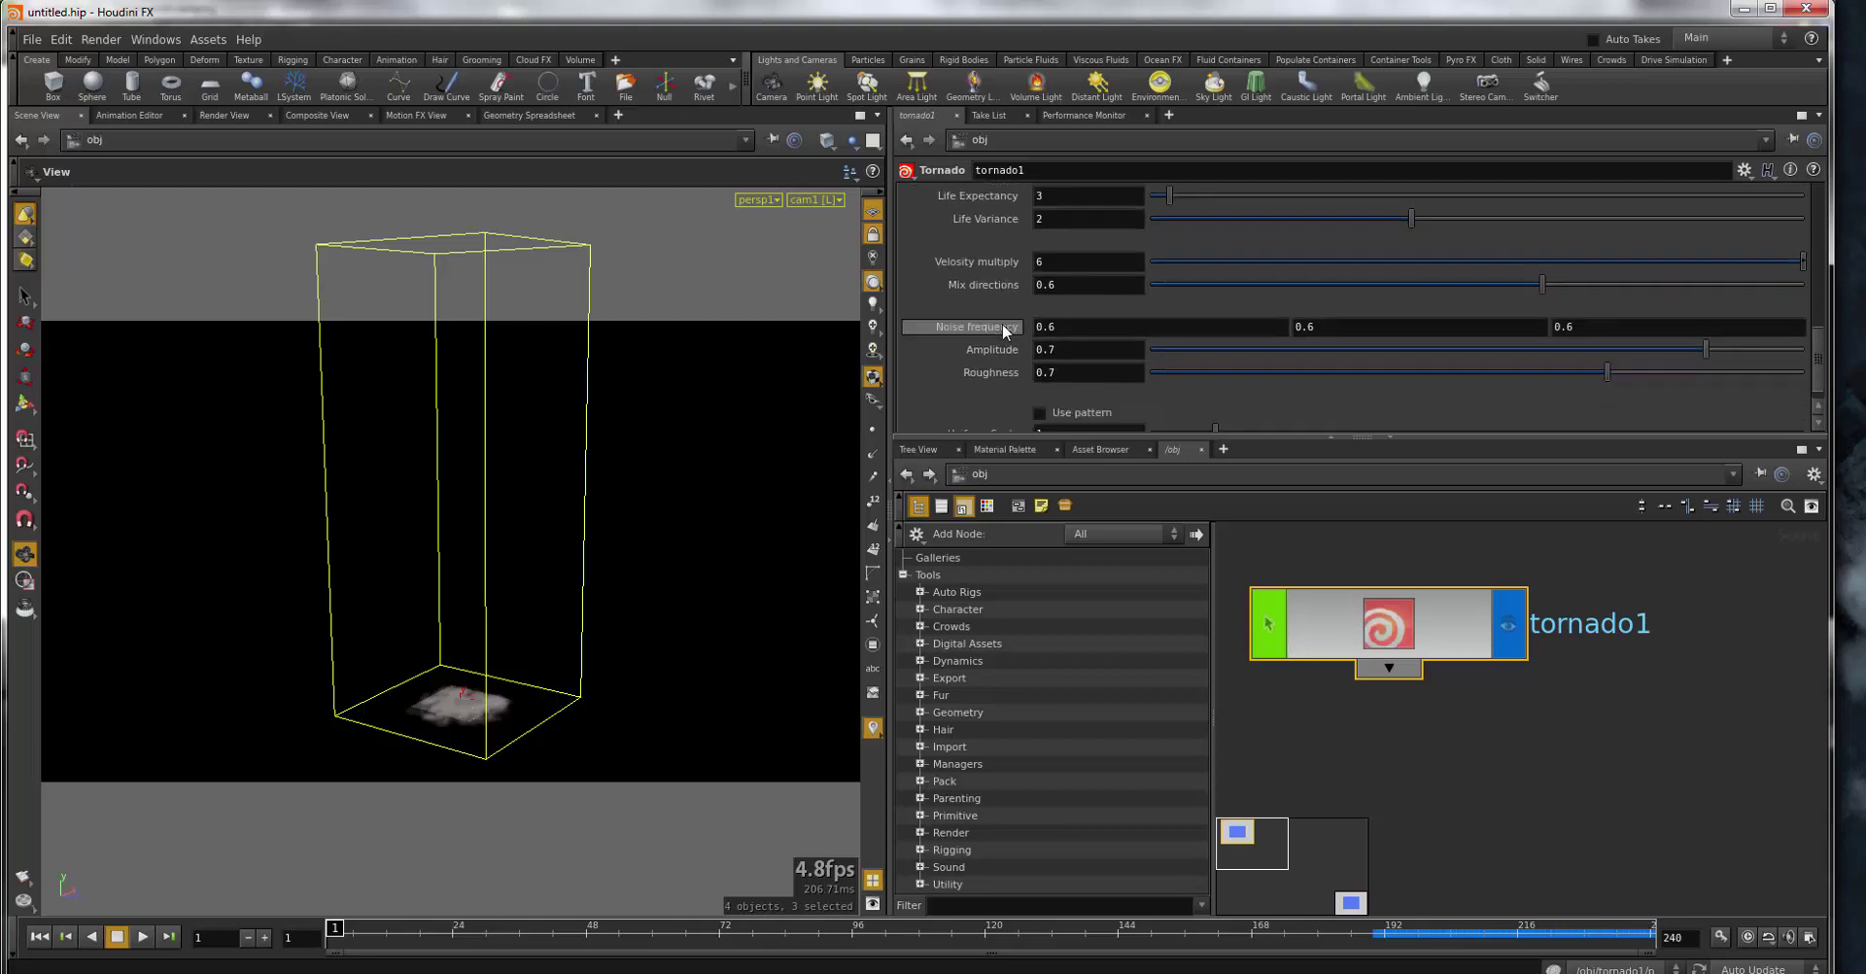
scroll(1002, 322, "down", 1)
scroll(1001, 323, "up", 3)
scroll(1001, 323, "up", 2)
scroll(1001, 323, "up", 3)
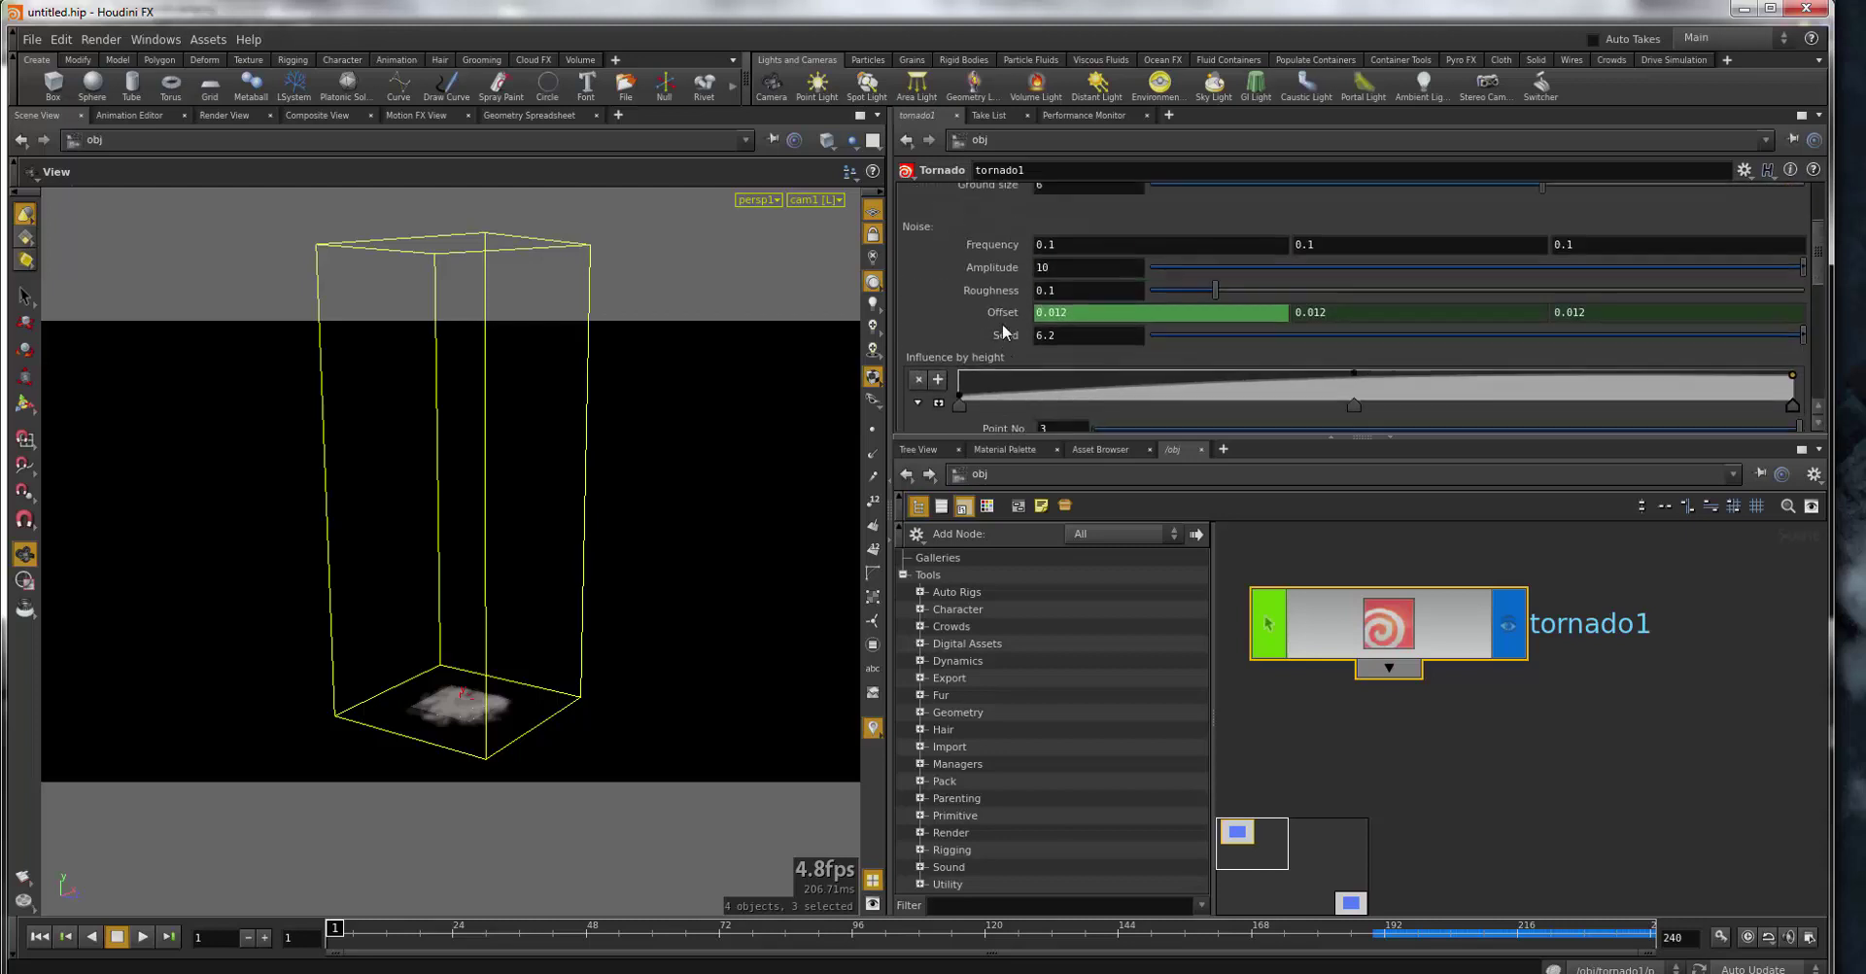
scroll(1001, 323, "up", 3)
- Turn on Use OpenCL on the Simulation tab and review the simulation parameters
left_click(986, 196)
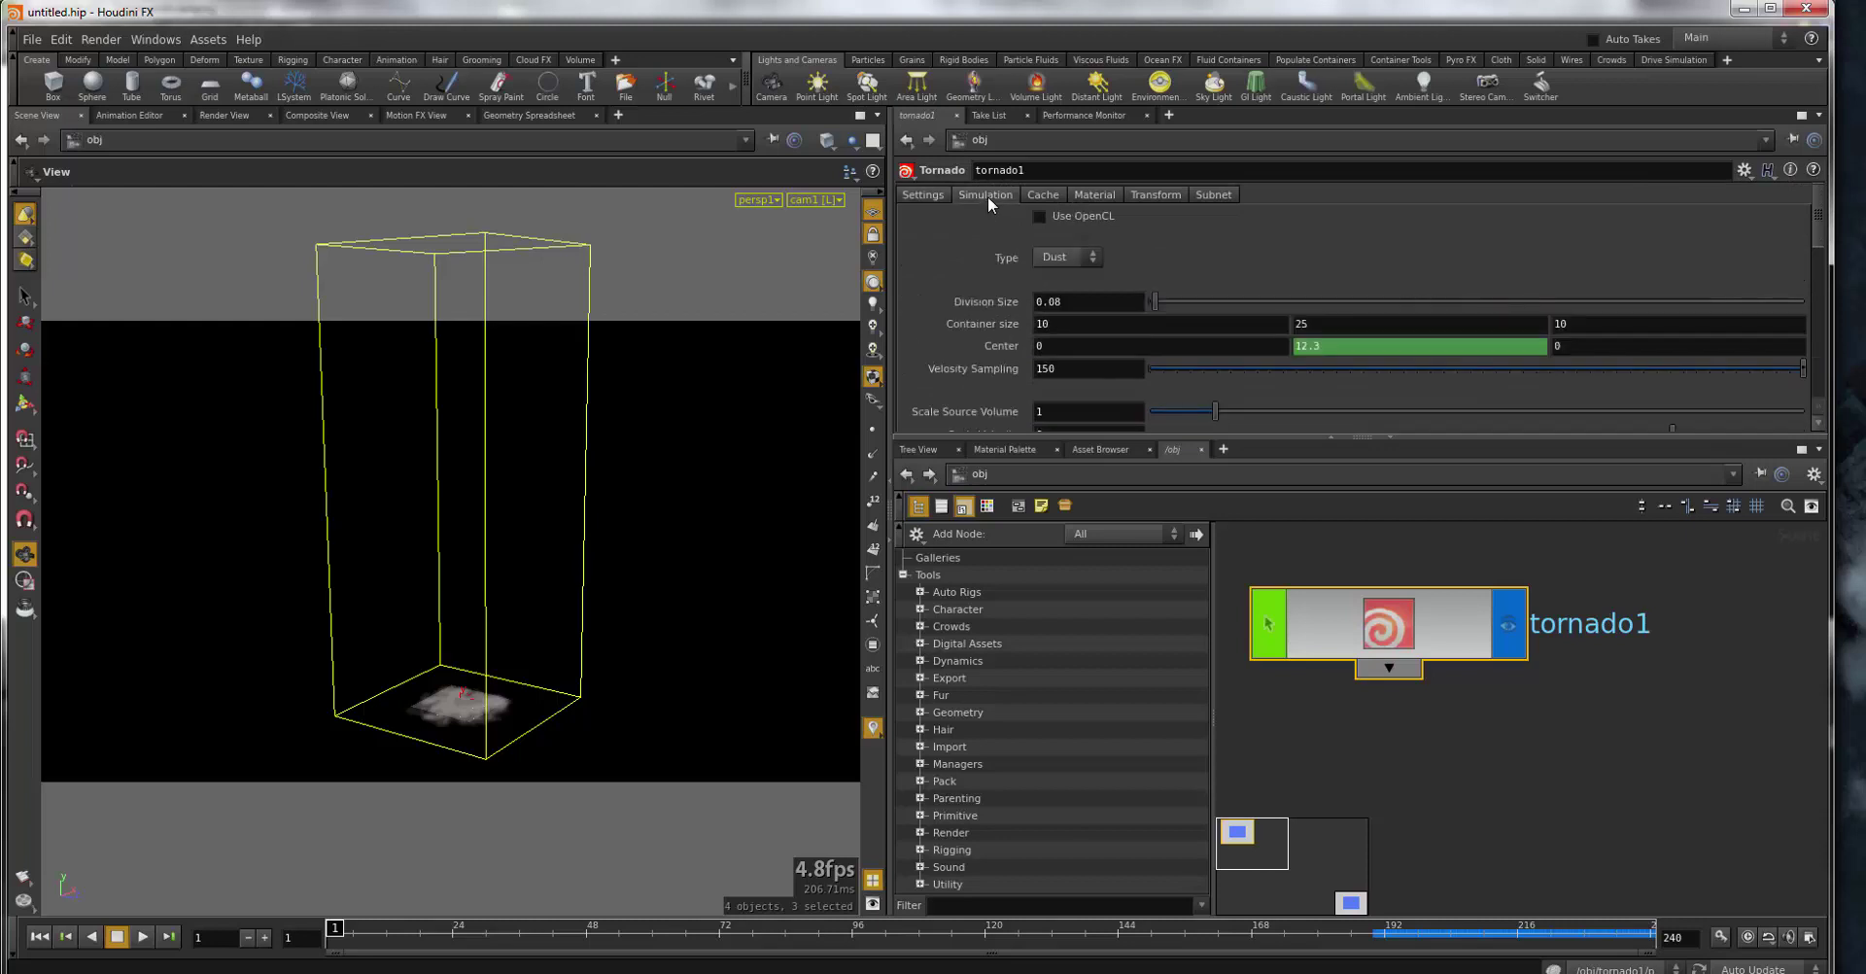
left_click(1075, 217)
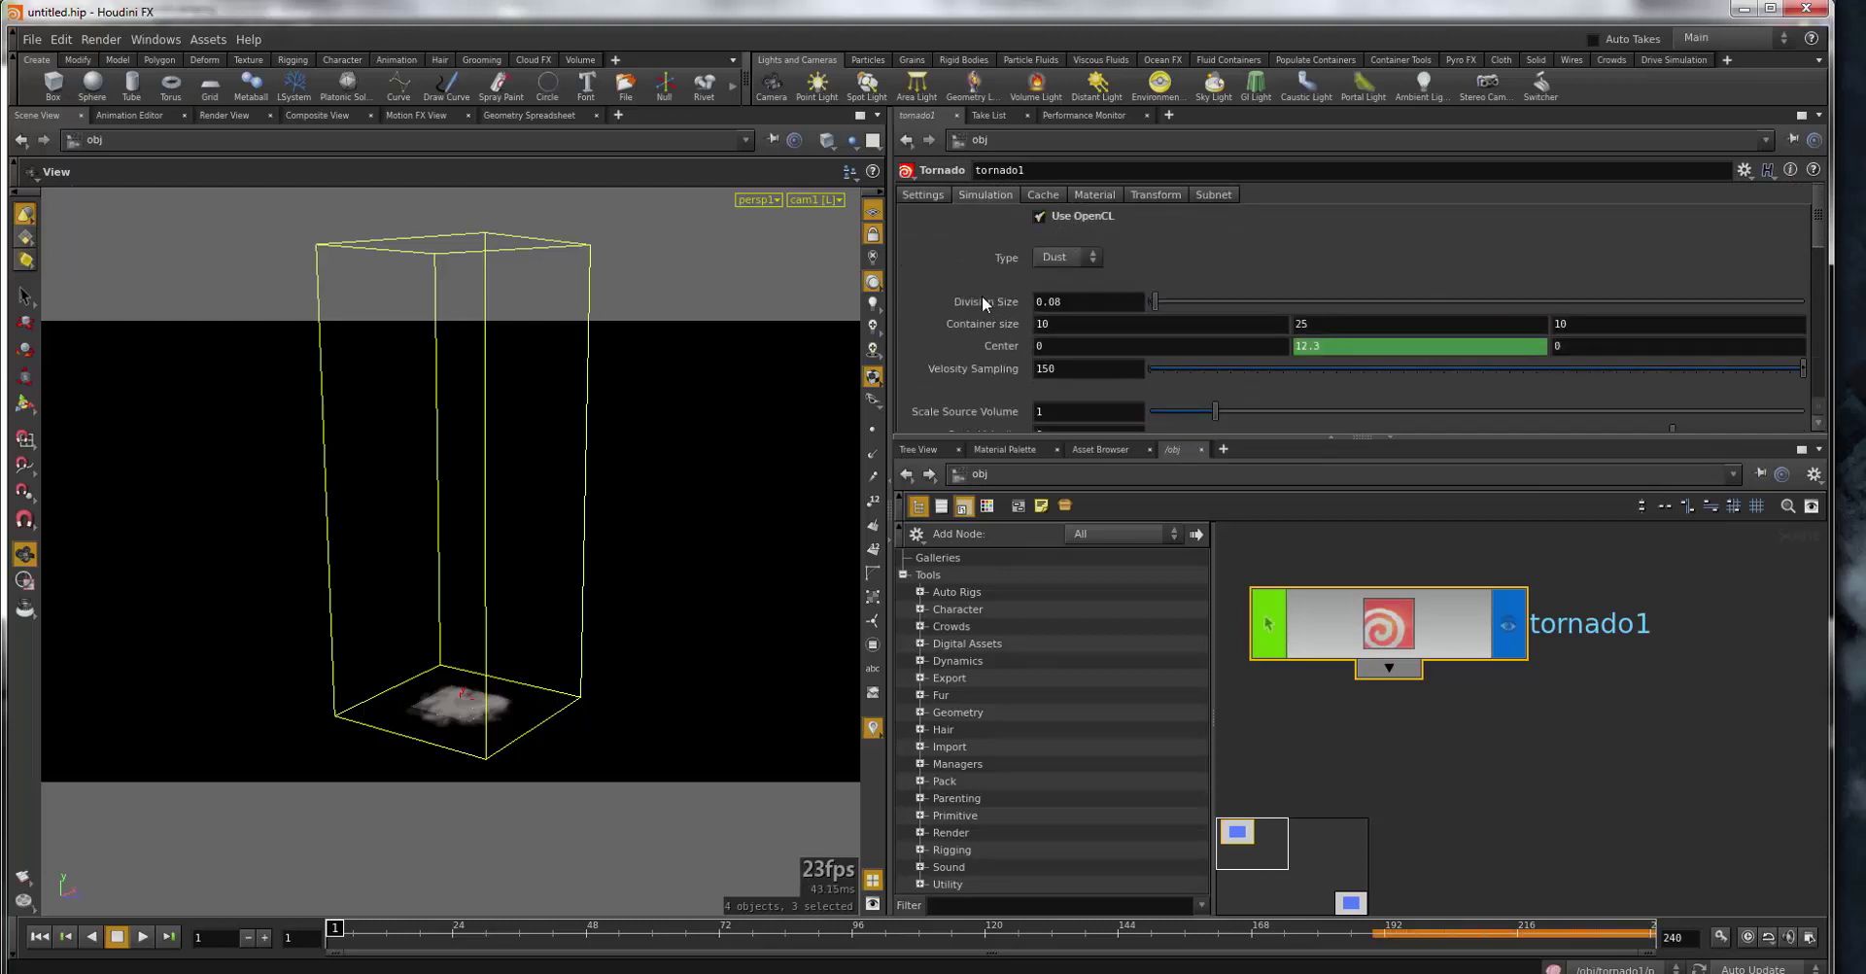
scroll(1028, 299, "down", 1)
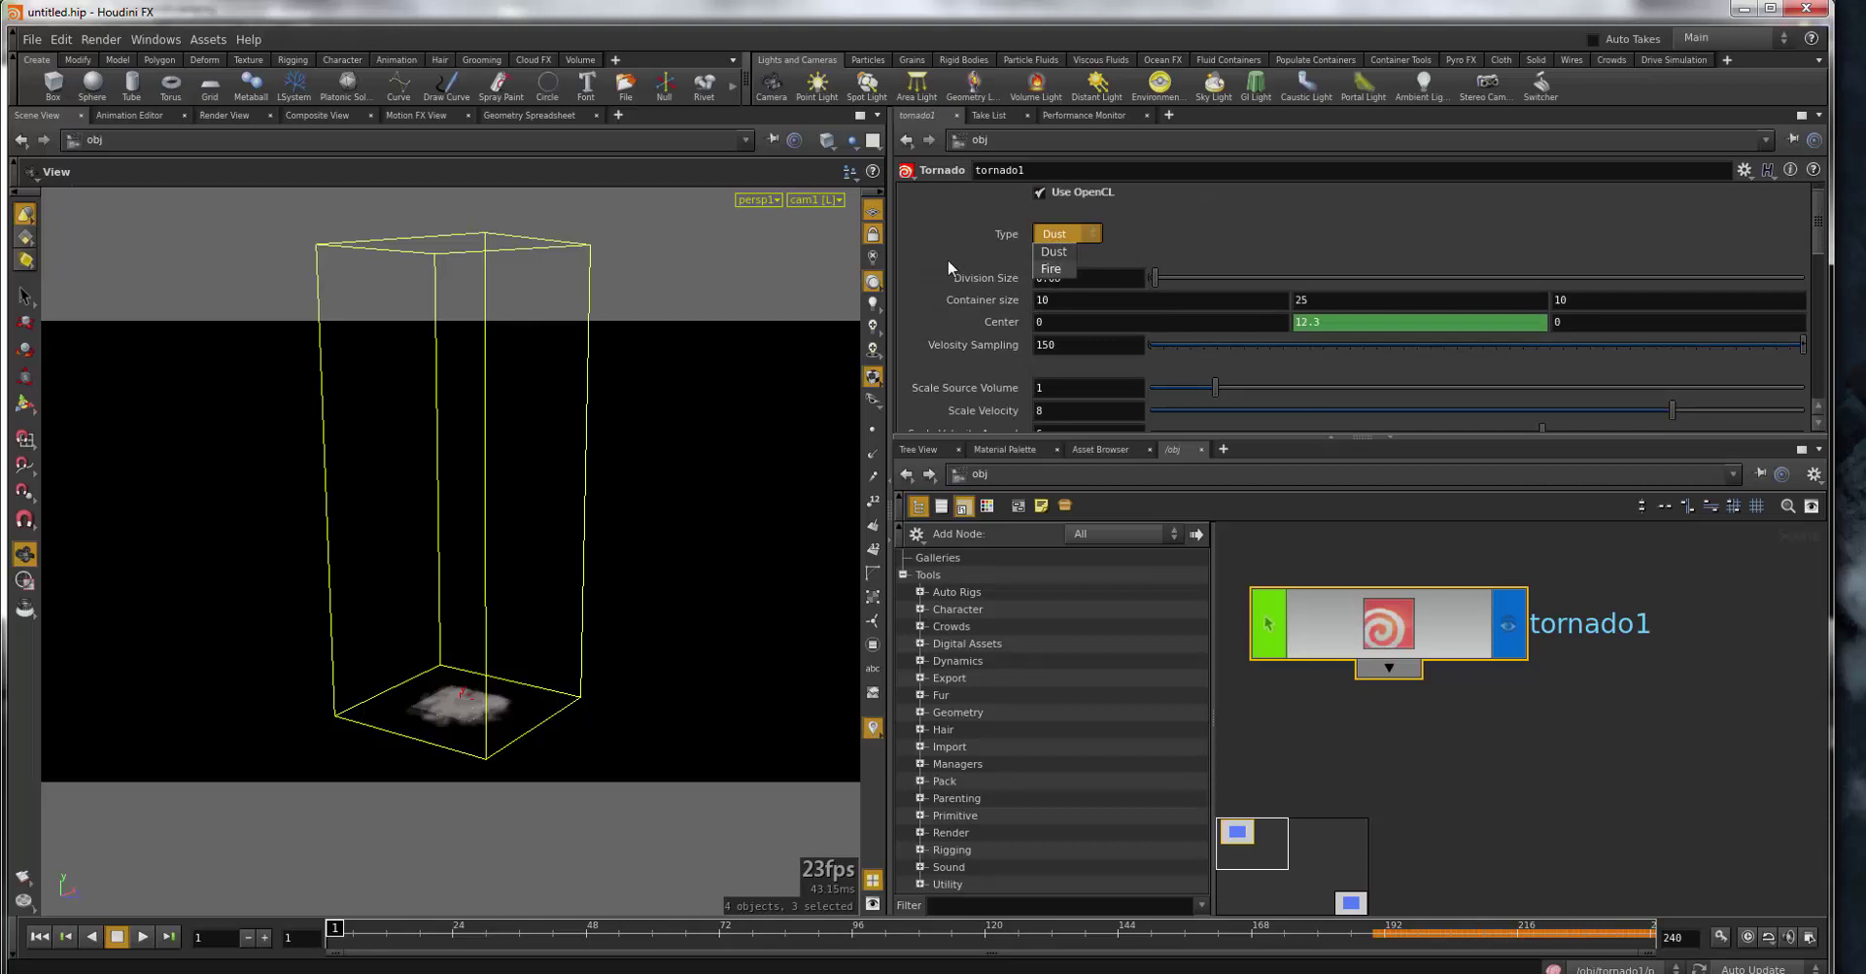
scroll(965, 265, "down", 5)
scroll(966, 265, "down", 4)
scroll(966, 265, "down", 5)
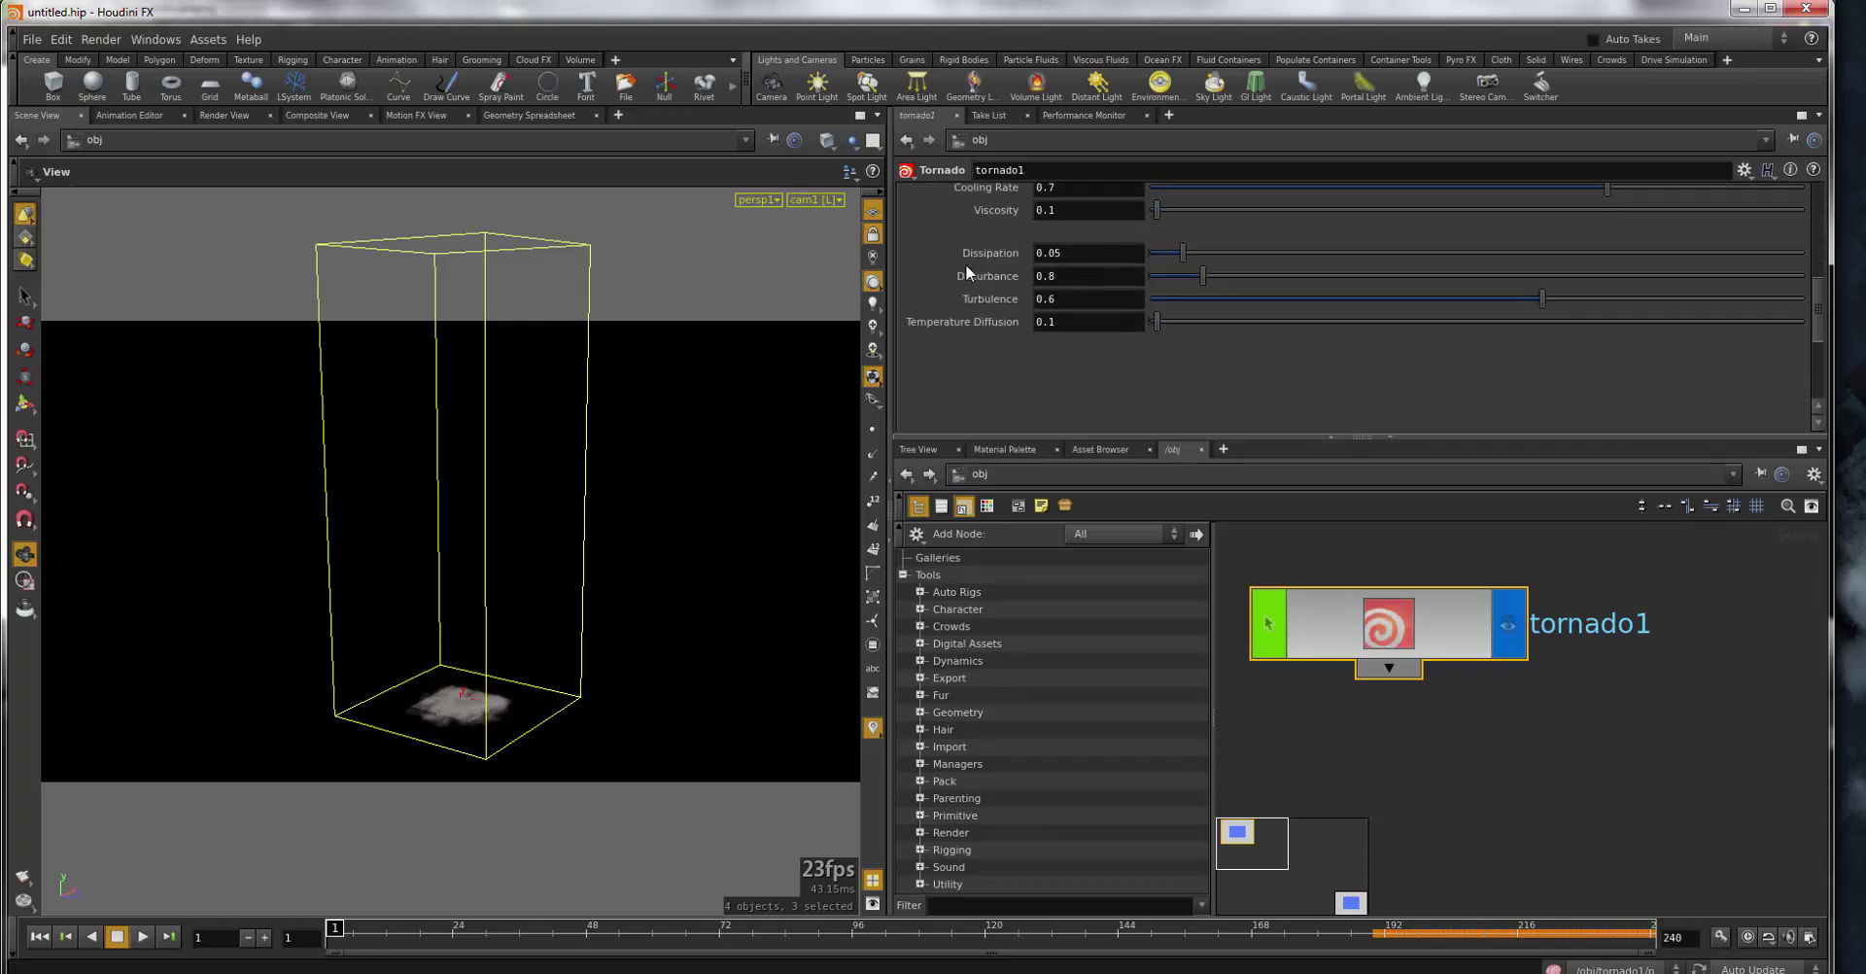
scroll(965, 264, "up", 5)
scroll(965, 264, "up", 5)
scroll(966, 264, "up", 2)
- On the Cache tab, switch Load from Disk off and back on
left_click(1043, 194)
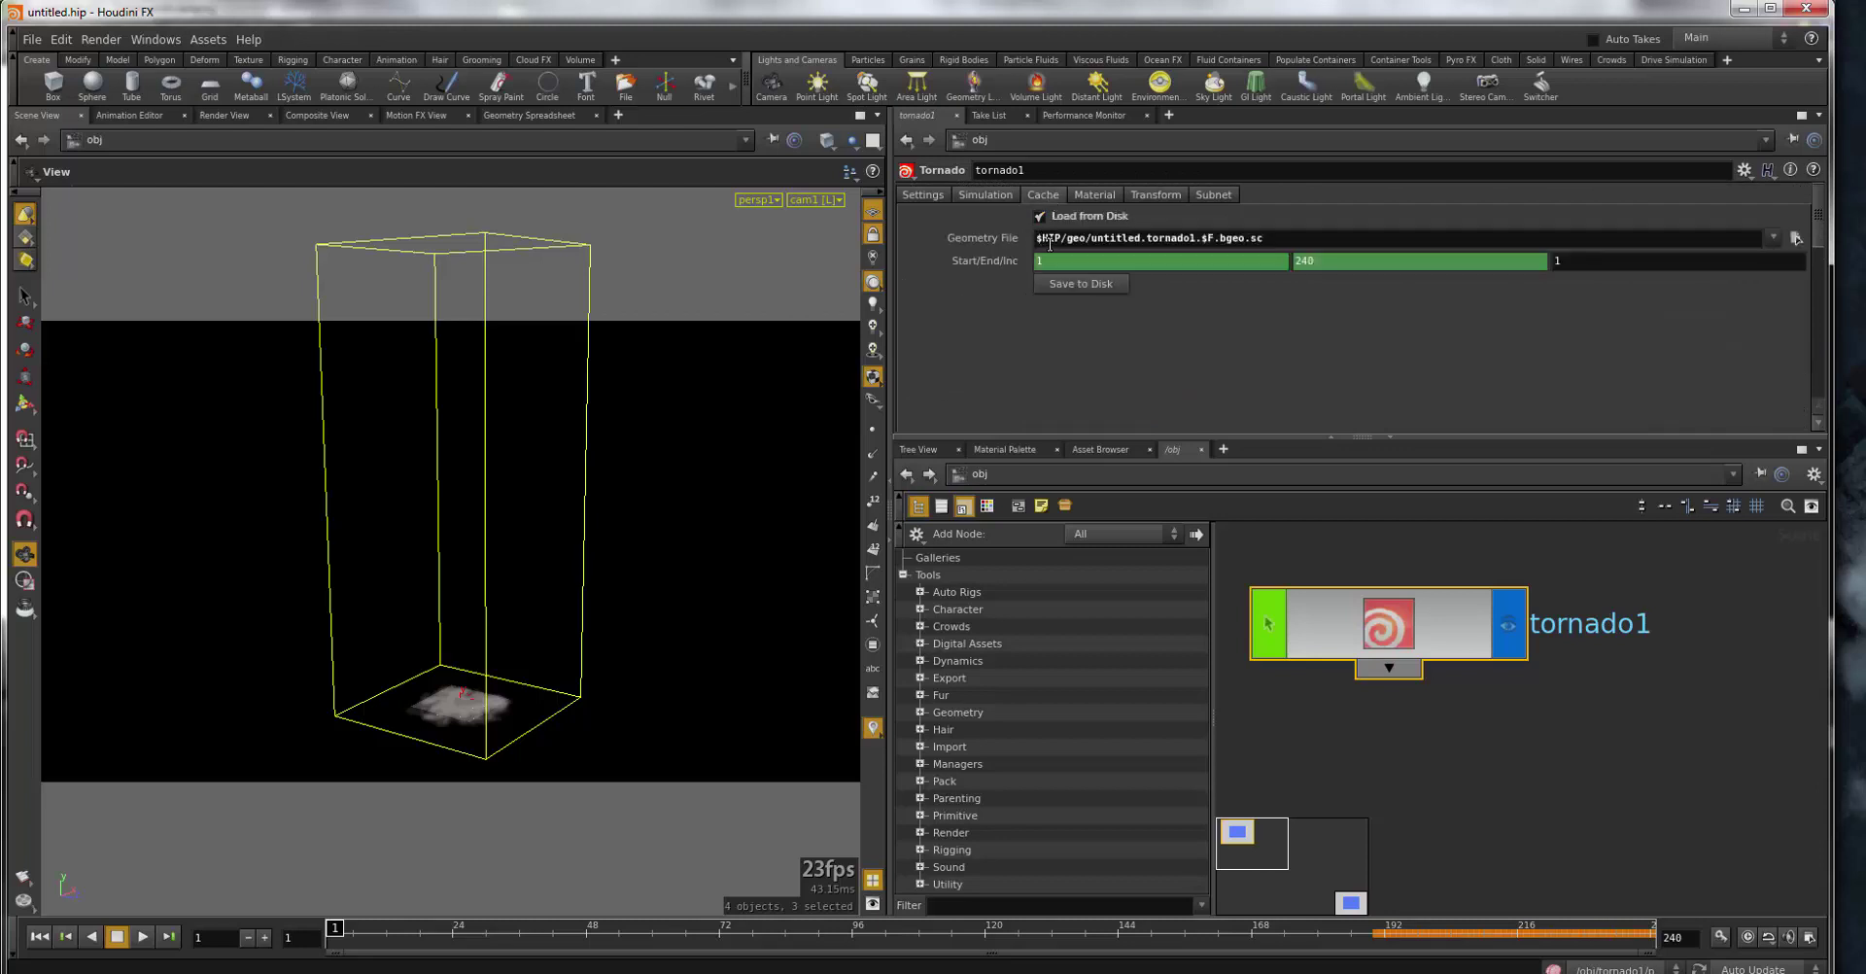
left_click(1038, 217)
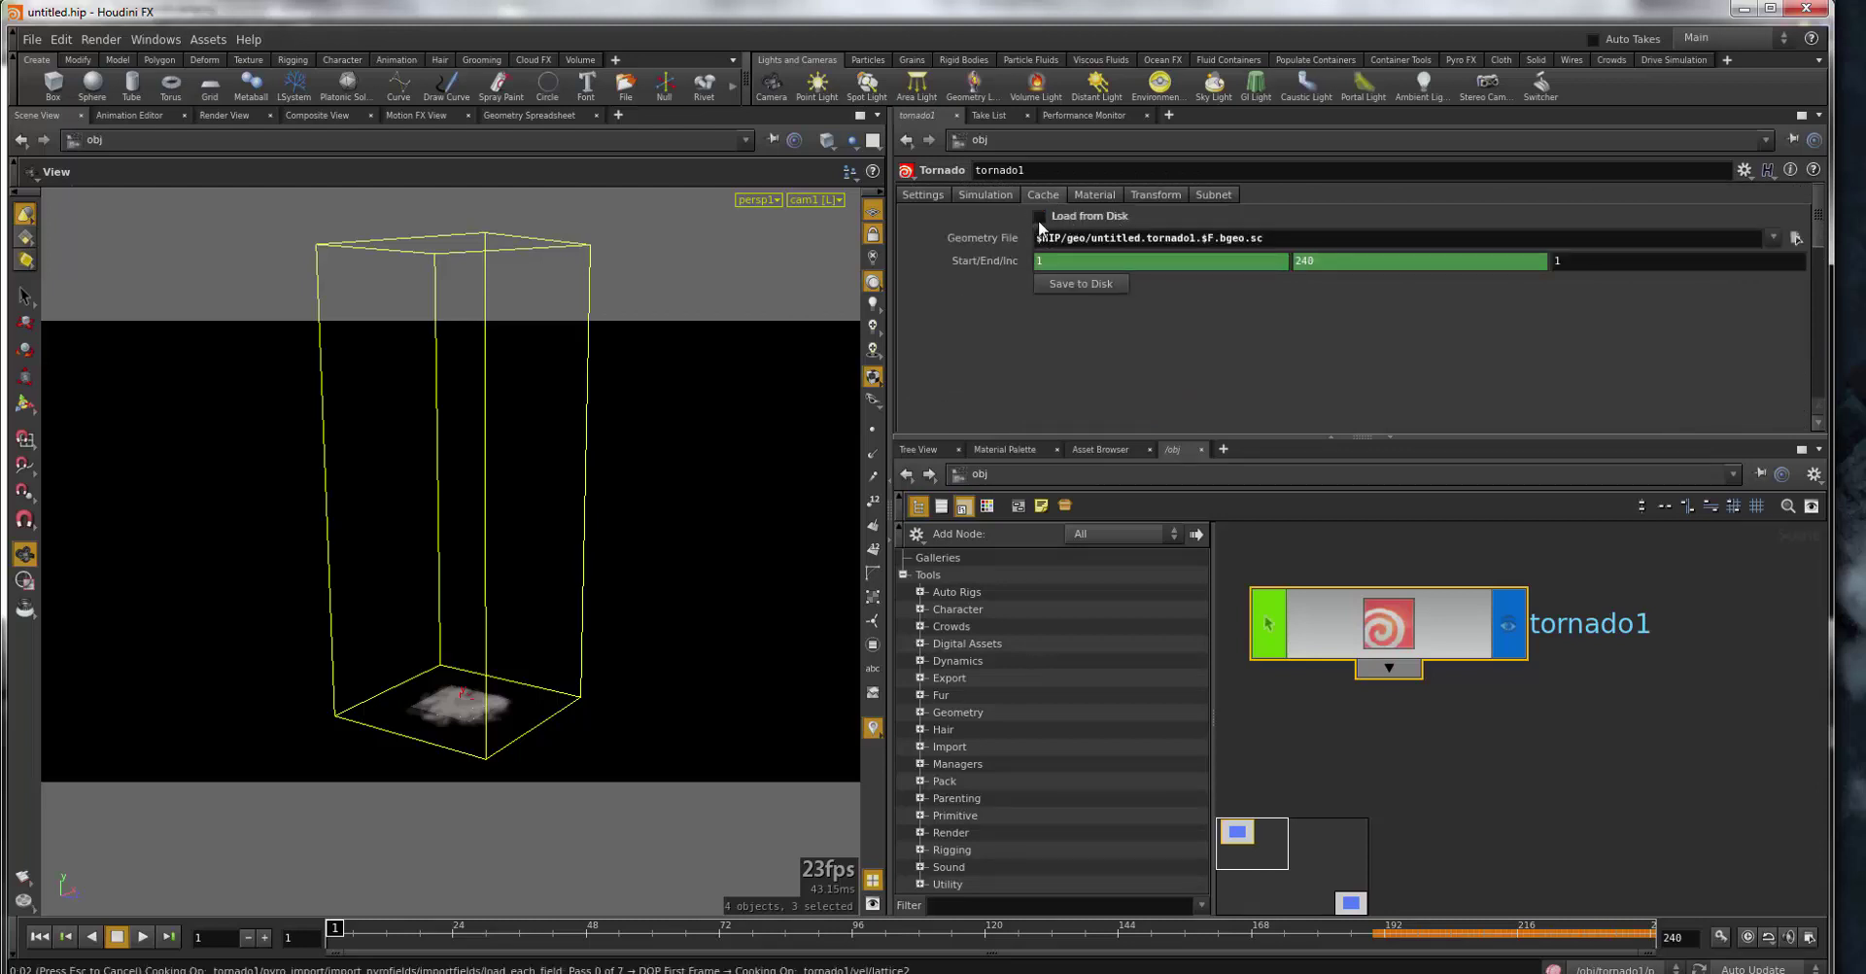
left_click(1038, 217)
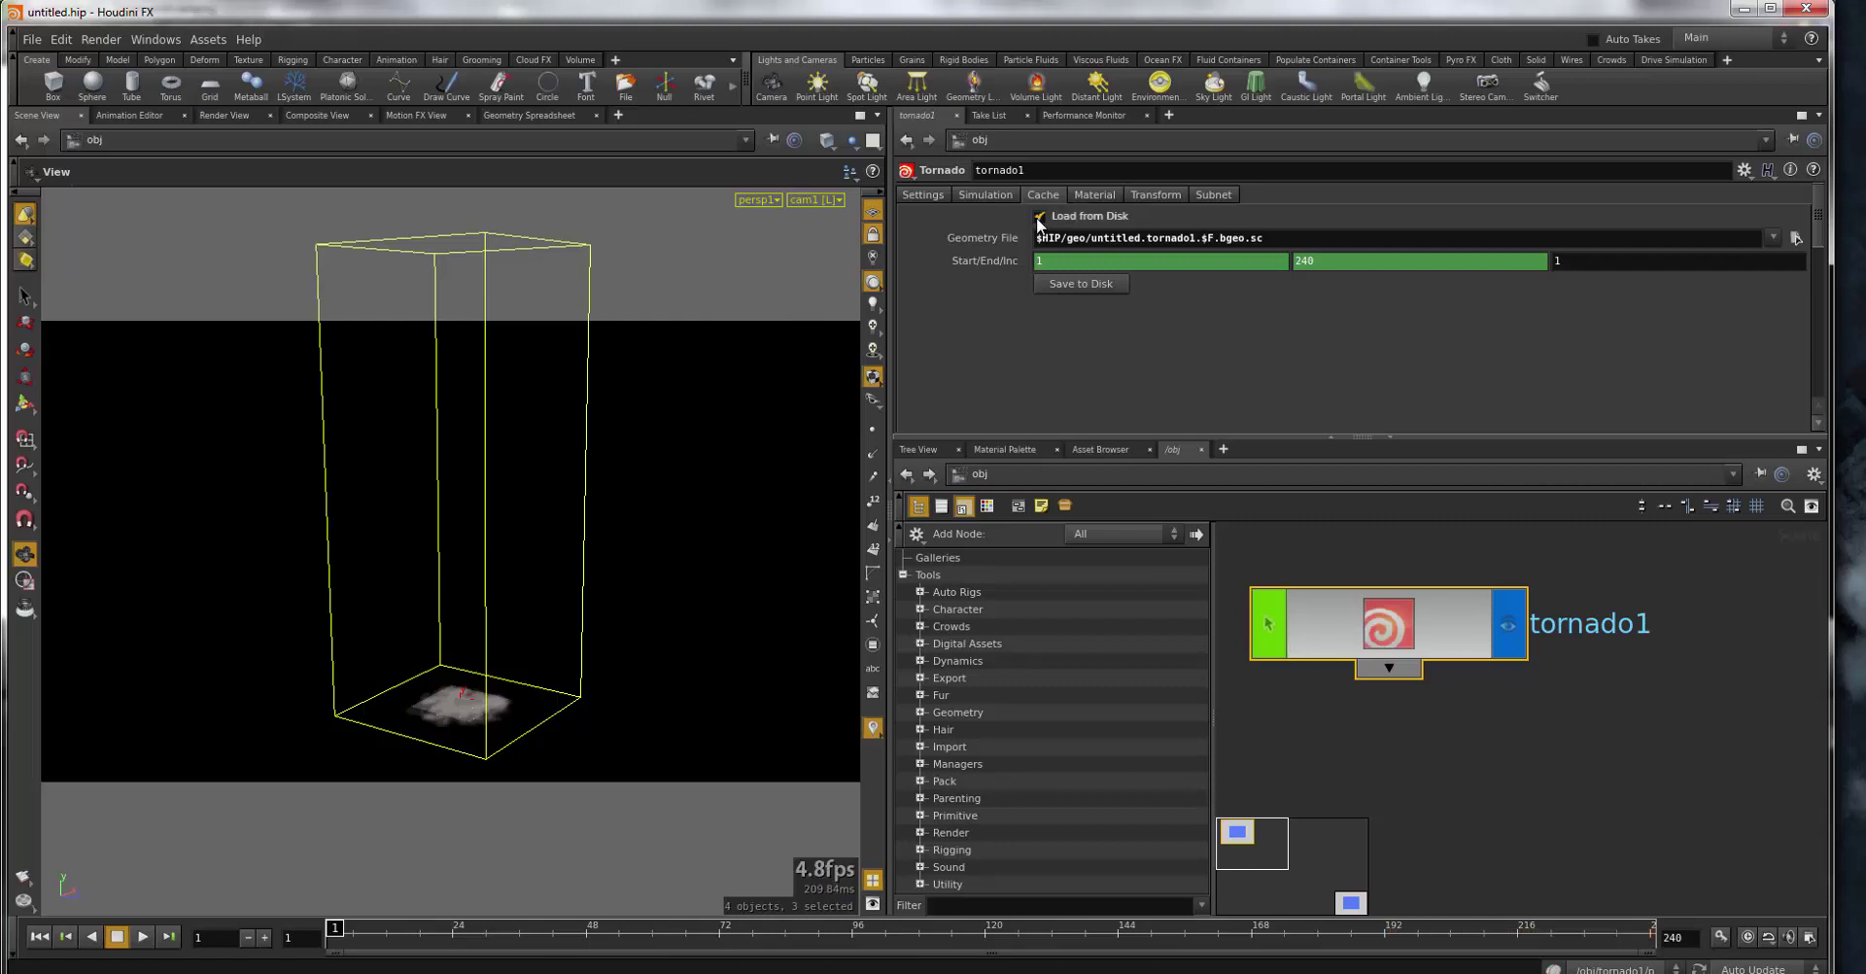
- From the Material tab, play the simulation, stop at frame 102, and tumble around the smoke column
left_click(1087, 198)
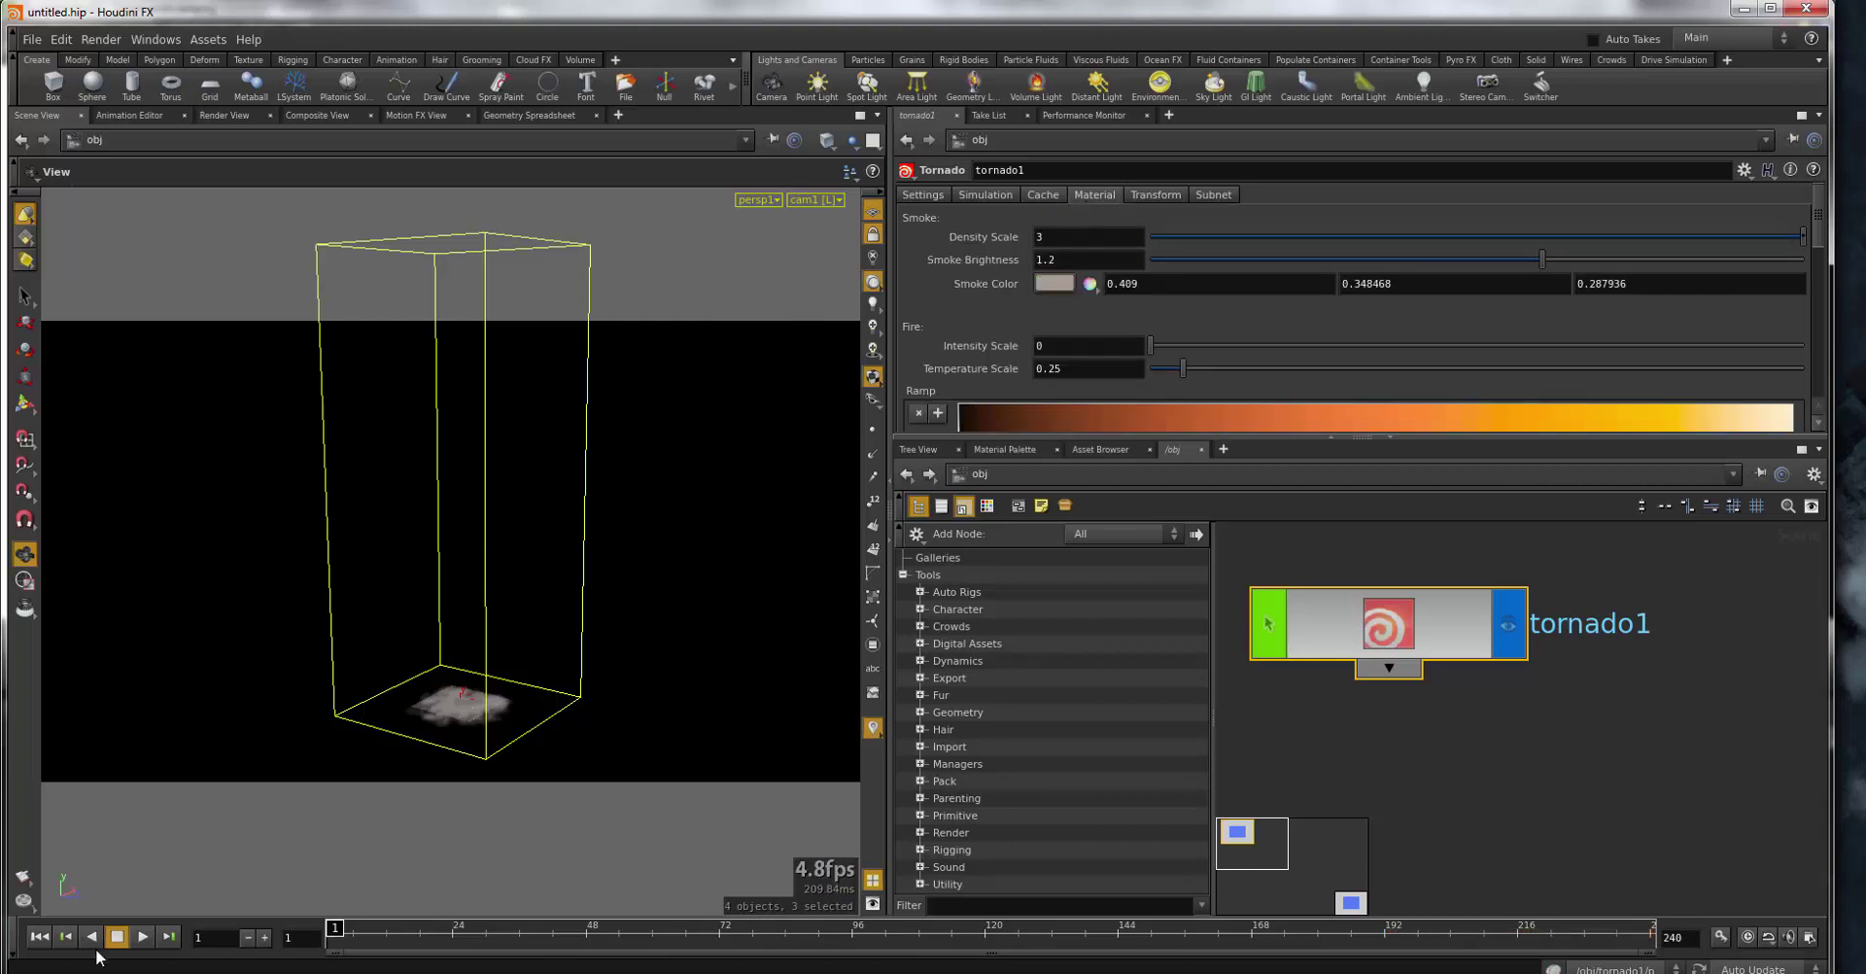
left_click(142, 936)
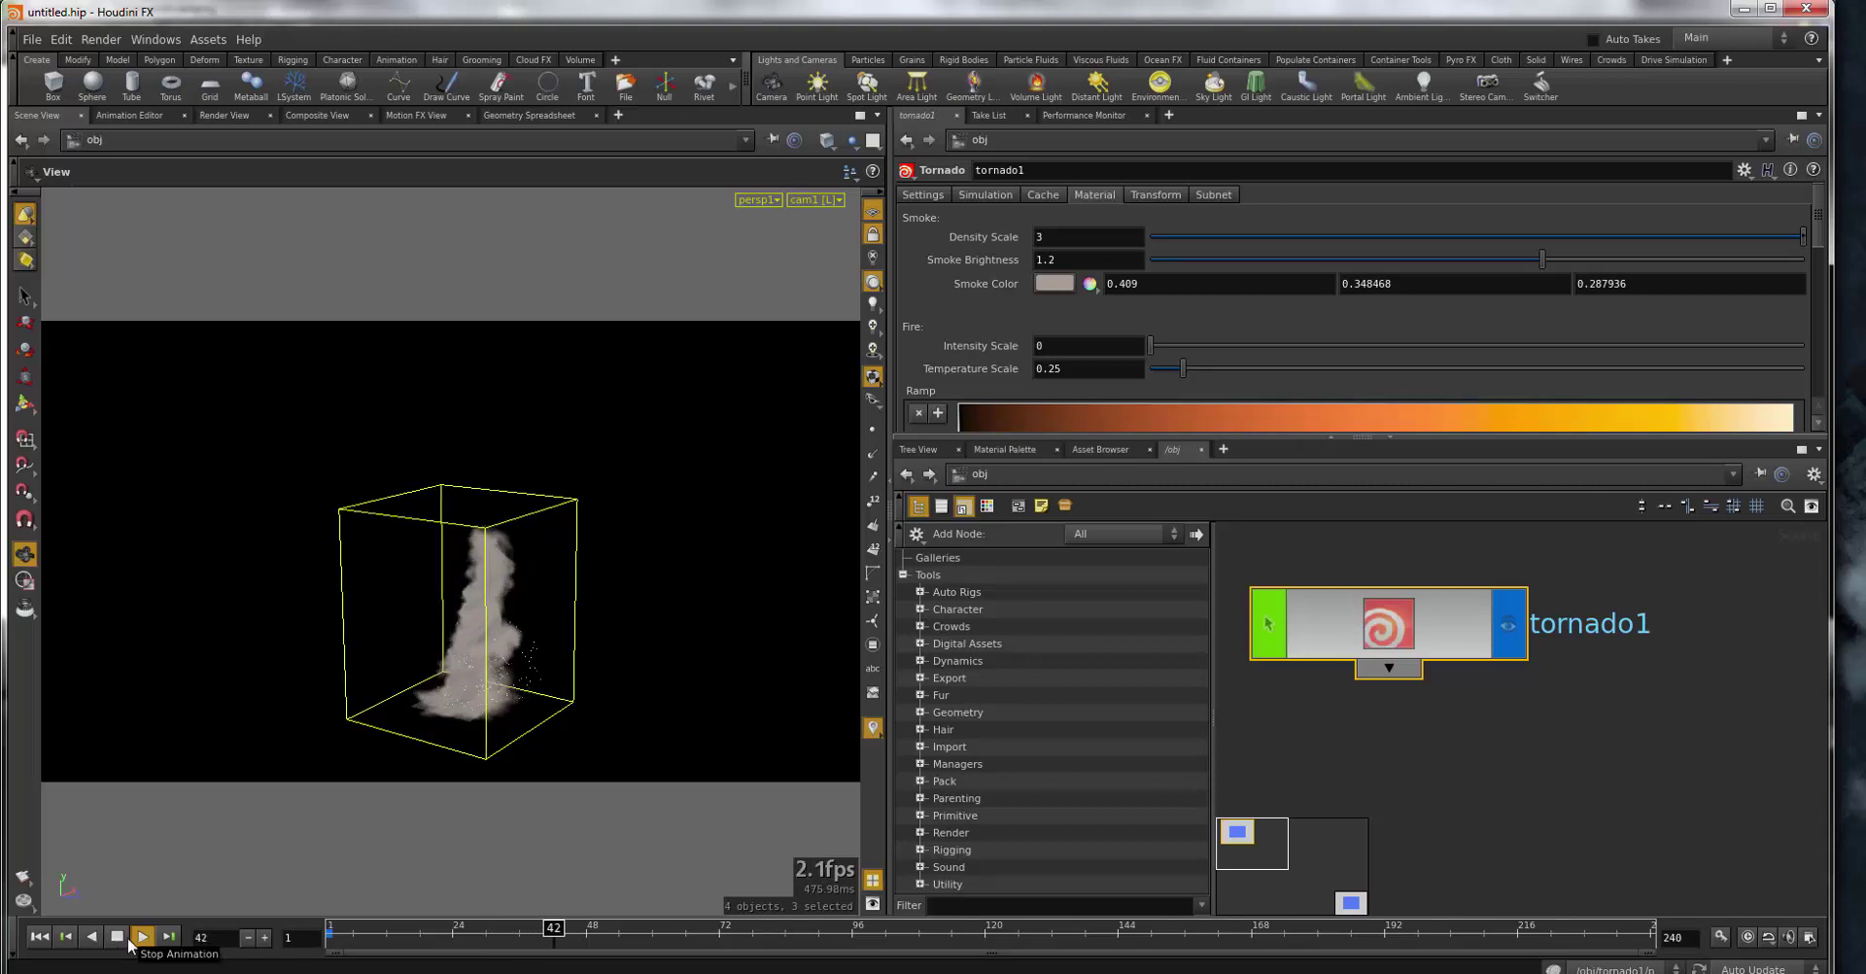
left_click(118, 937)
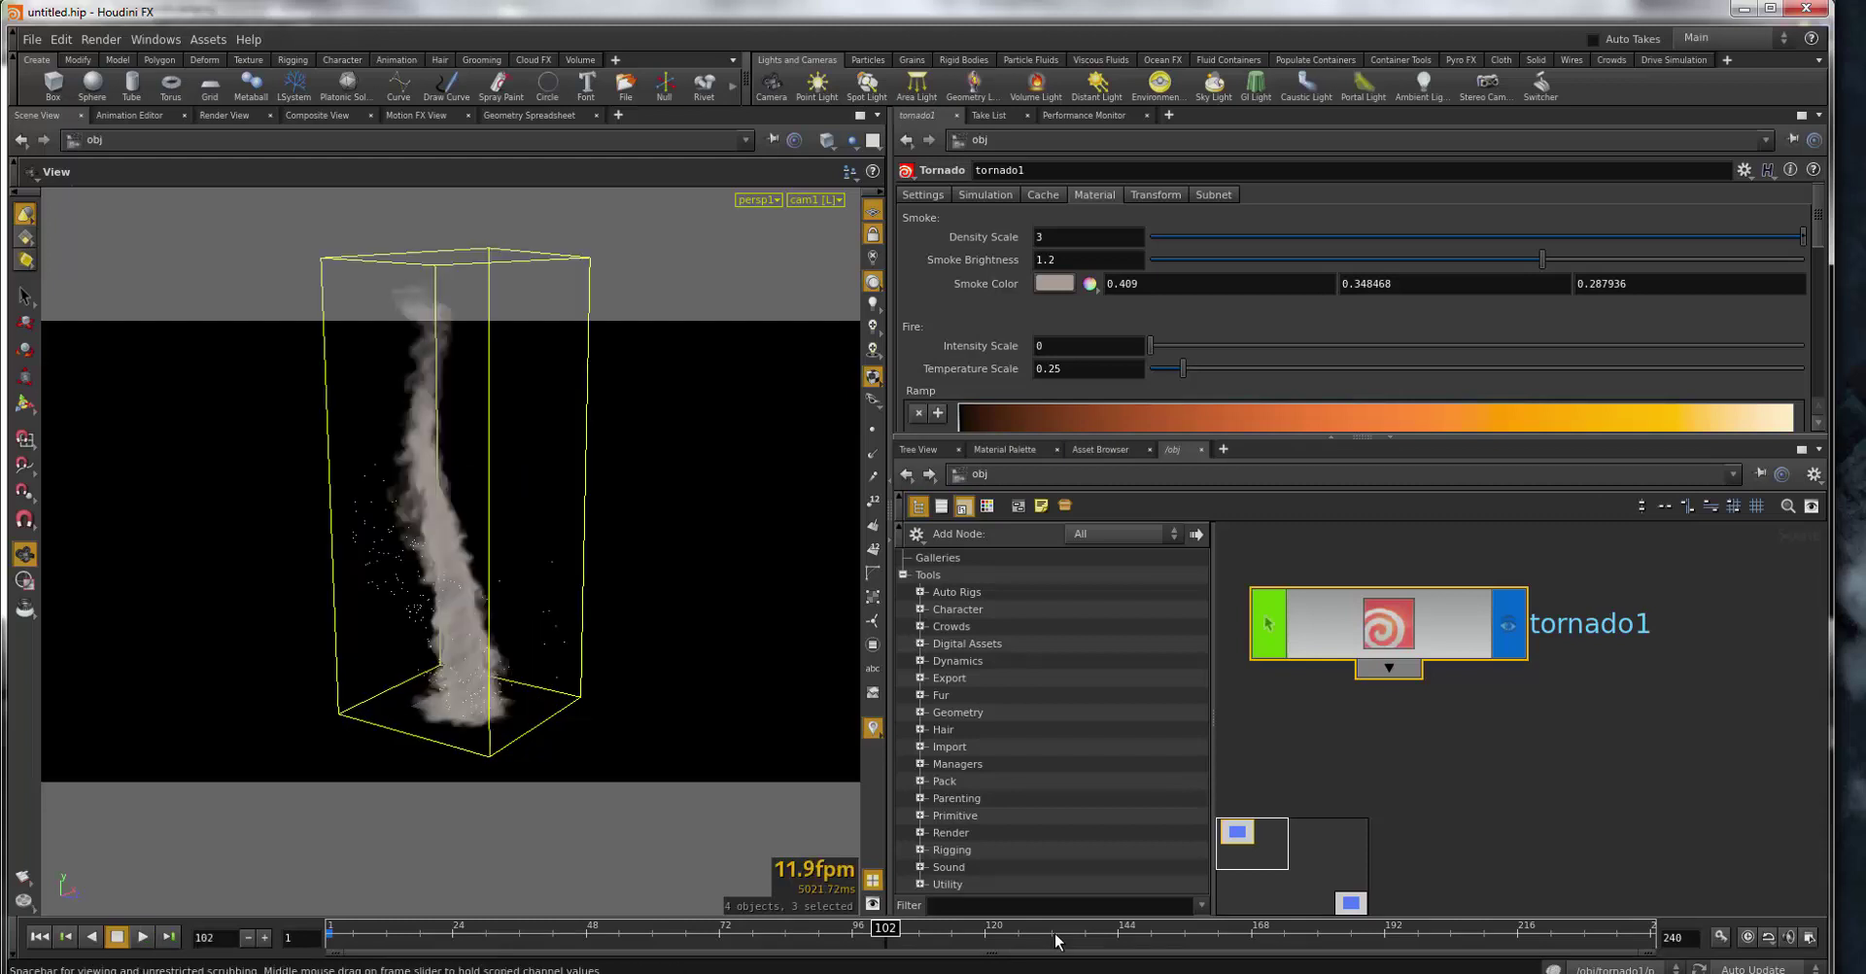
mouse_move(537, 640)
left_mouse_down()
mouse_move(498, 621)
mouse_move(362, 624)
mouse_move(409, 584)
left_mouse_up()
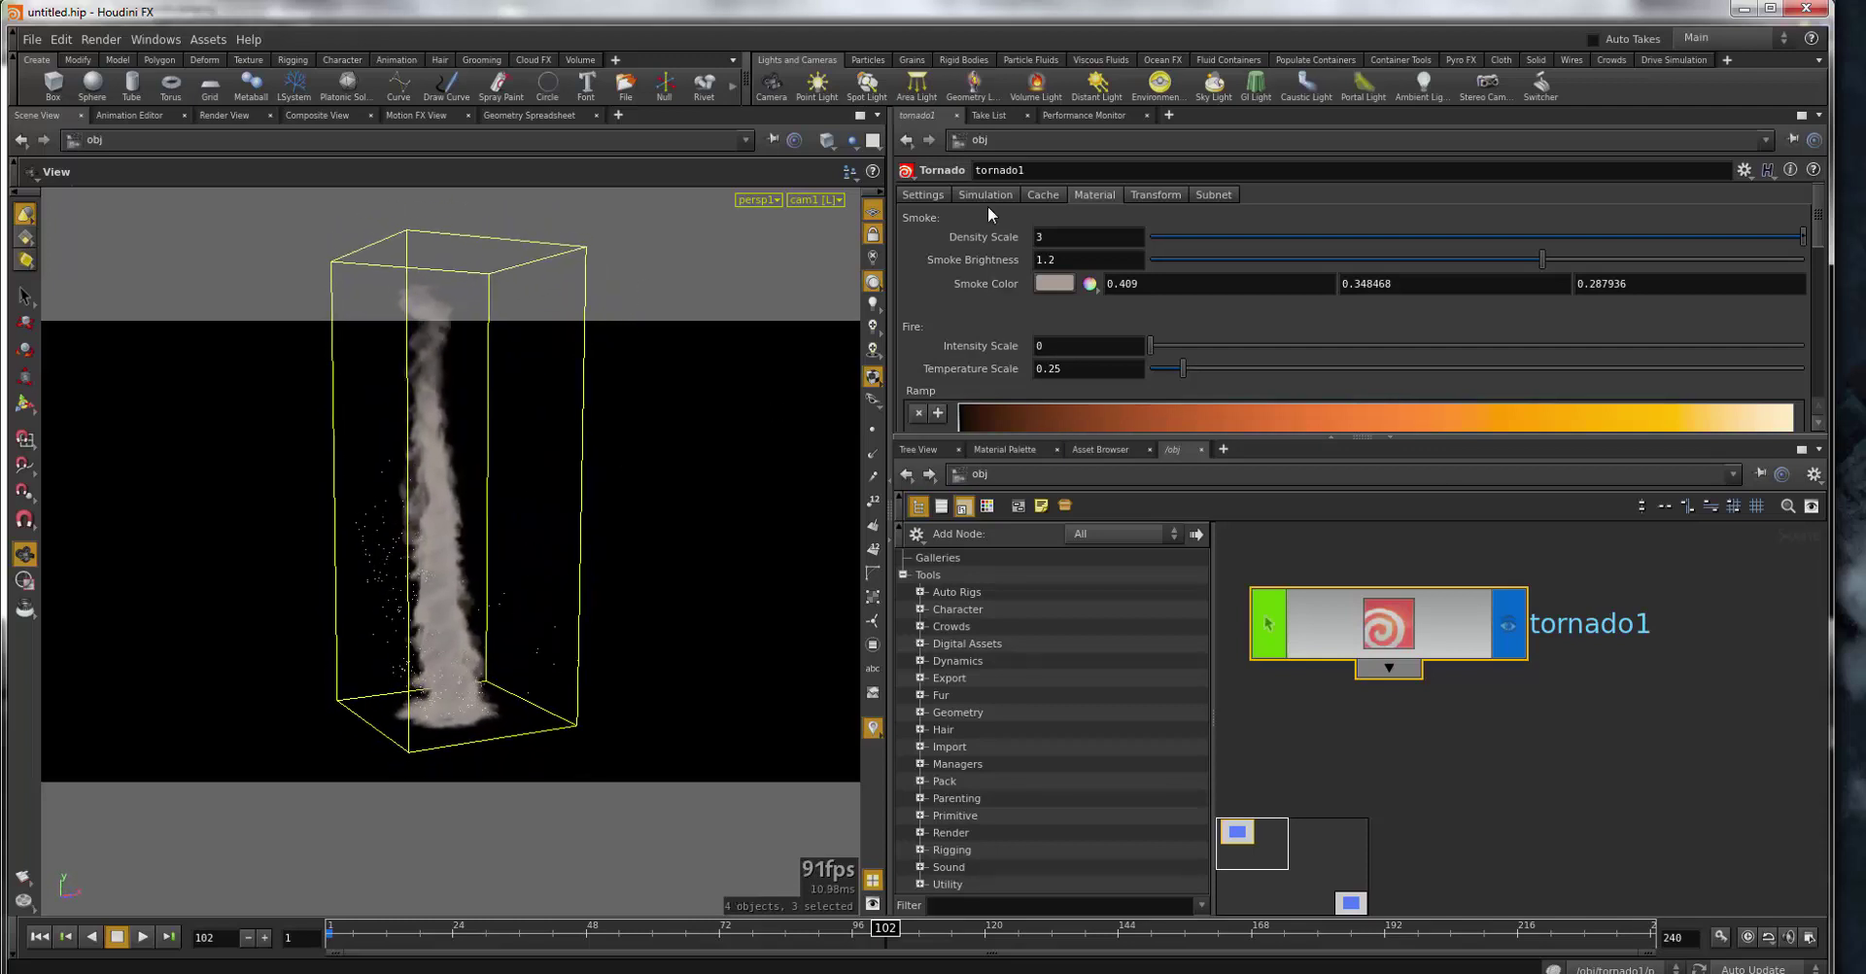
- Add sun and sky lights with the Sky Light shelf tool and tidy the object nodes
left_click(1214, 83)
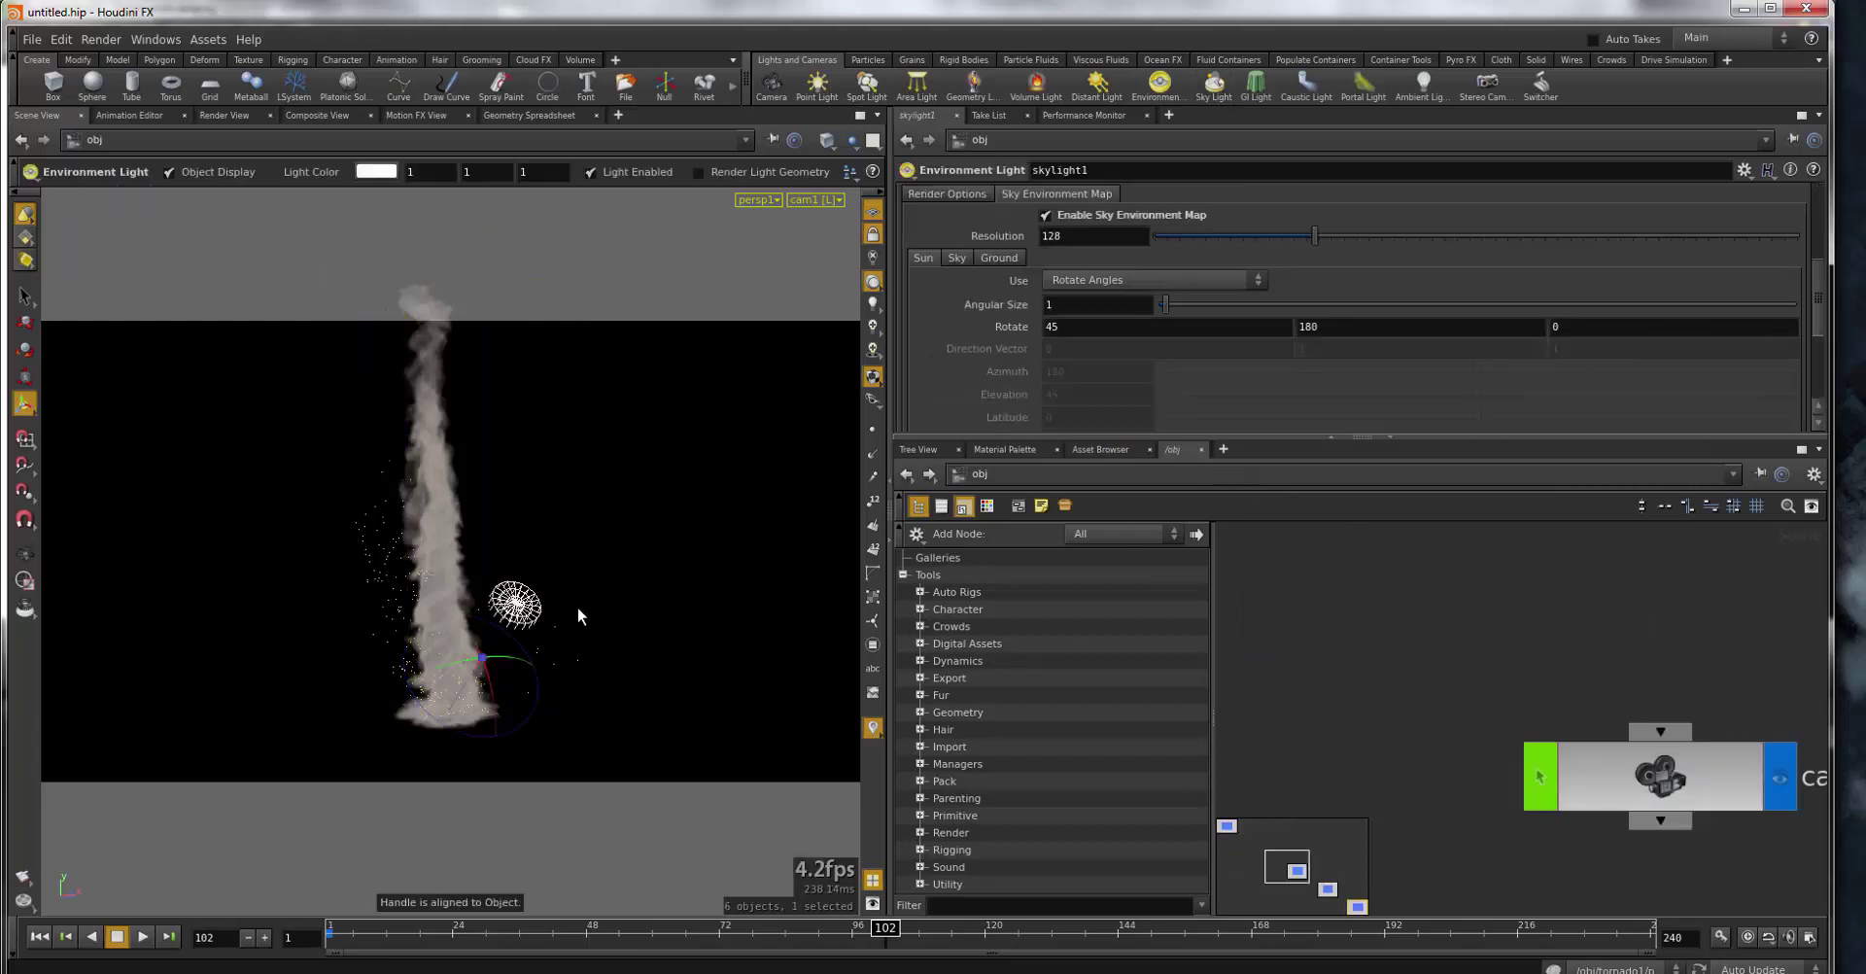
key("h")
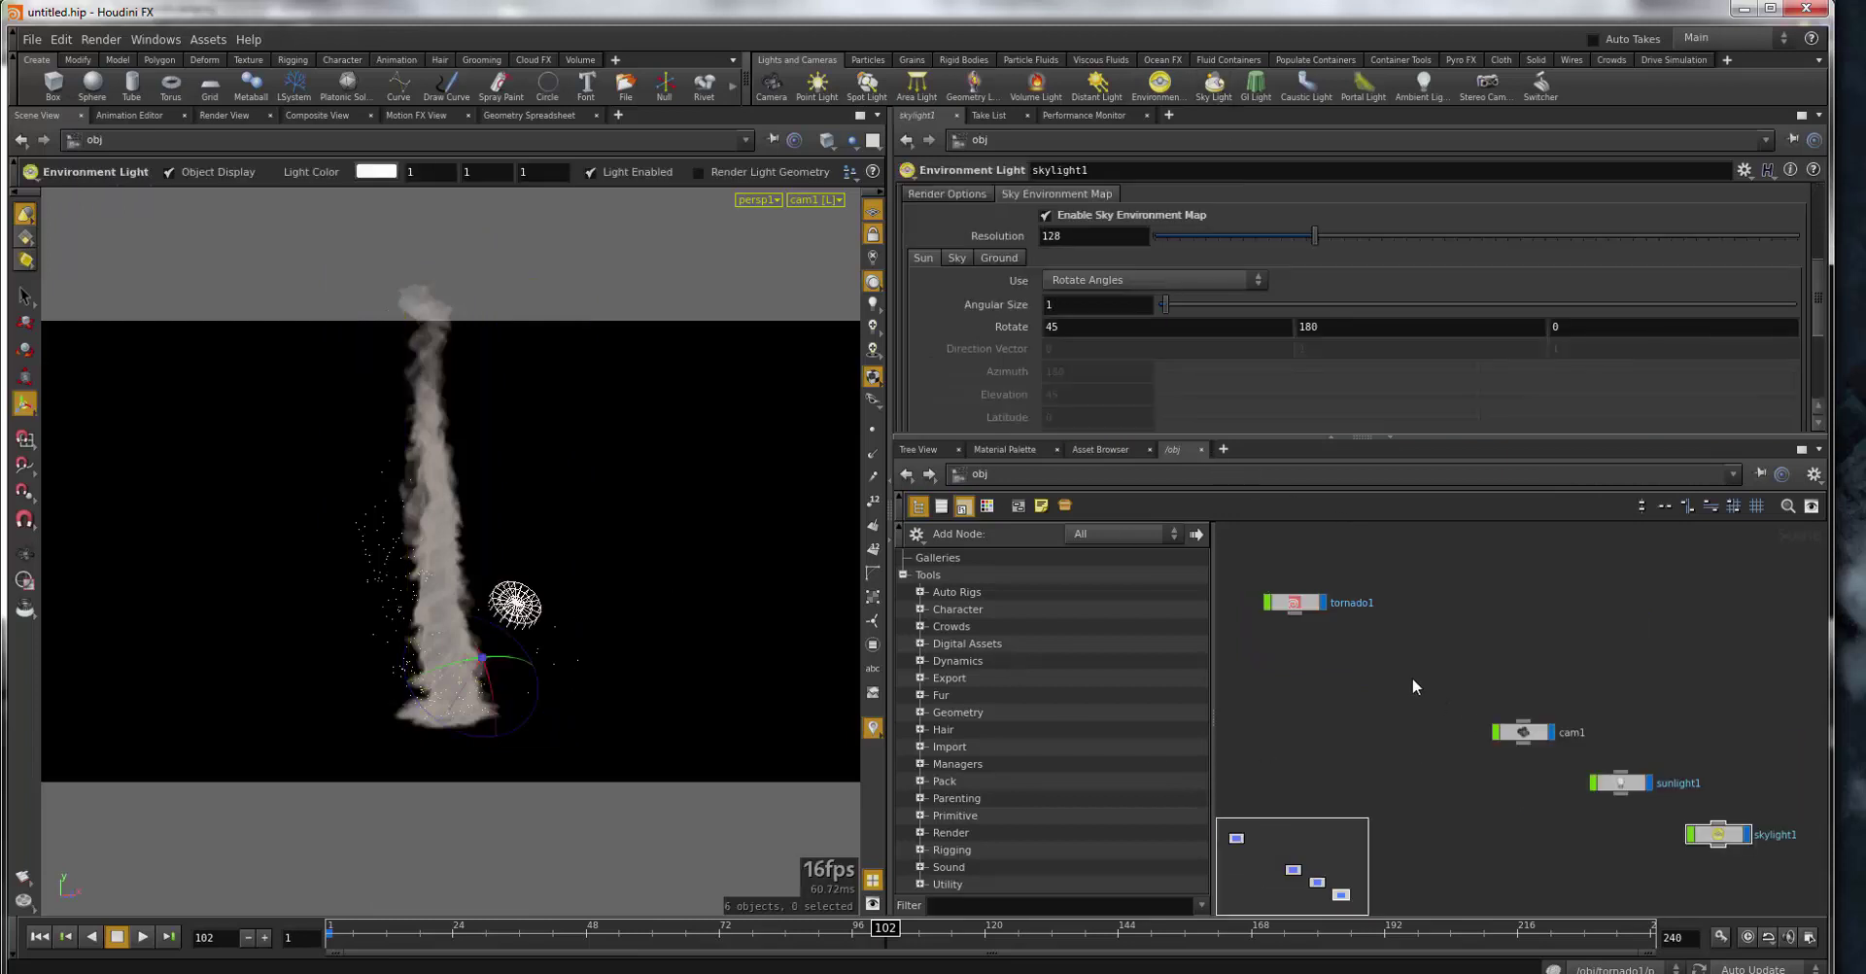
key("l")
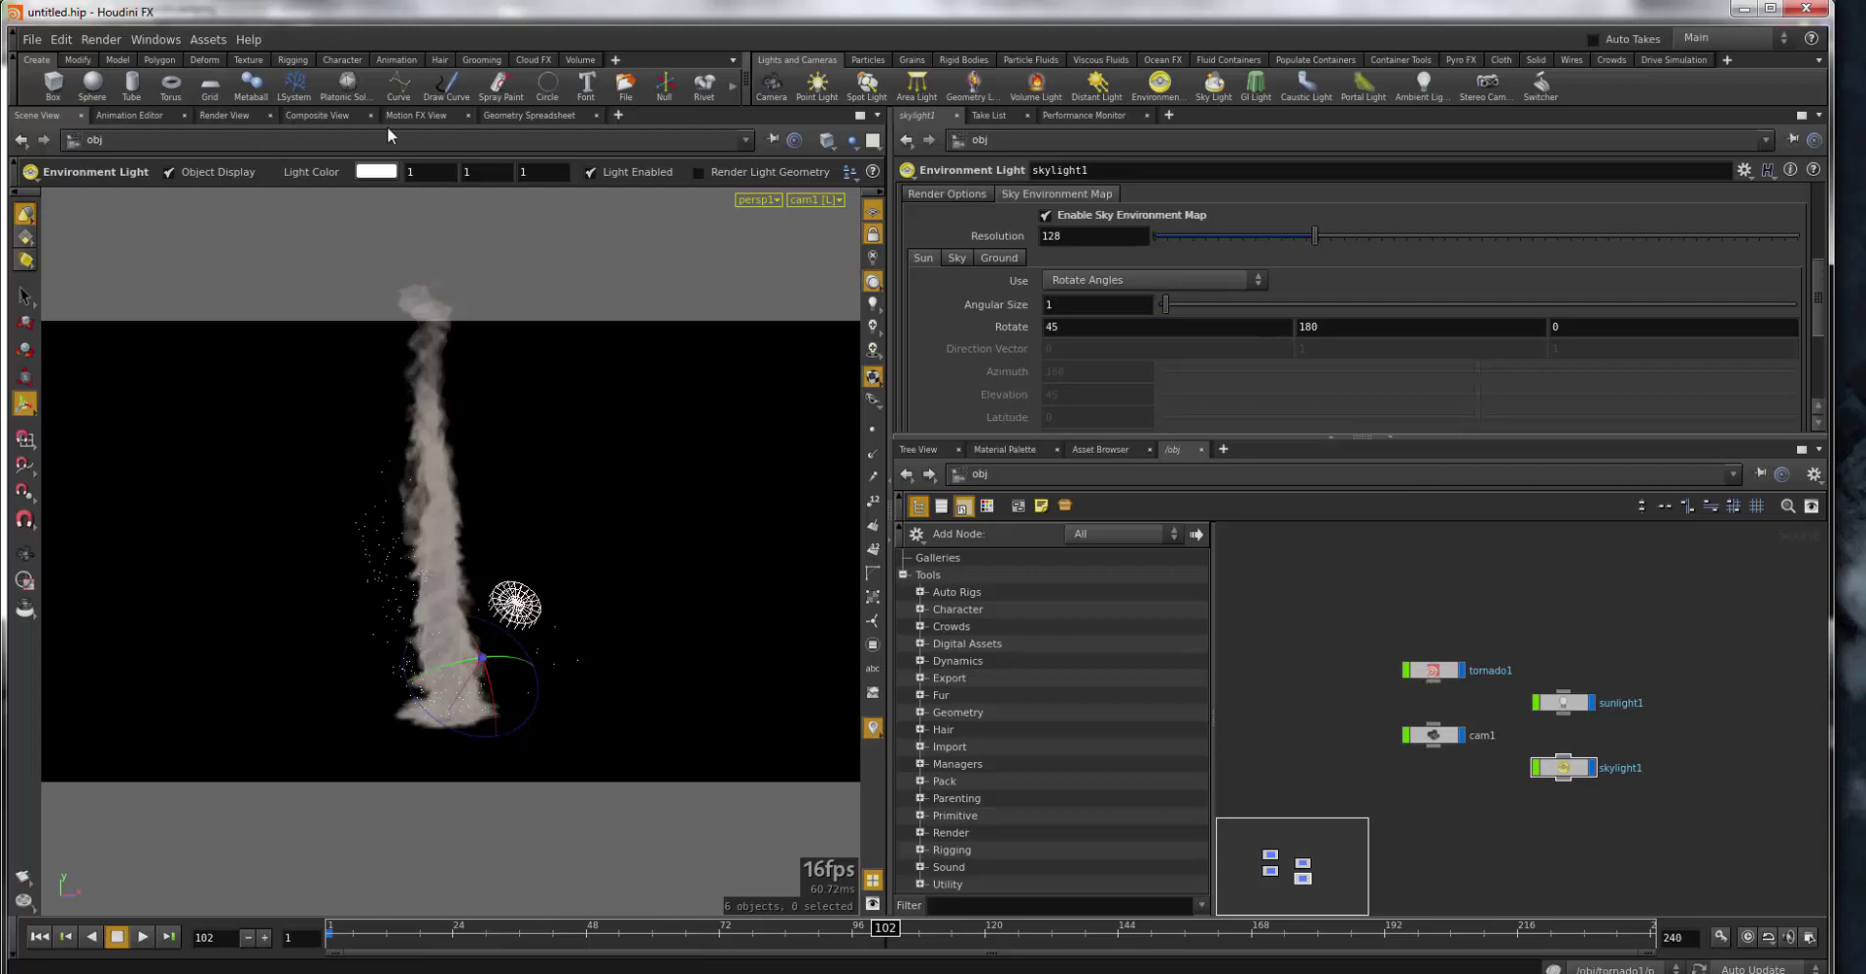
- Preview the render through /obj/cam1 in Render View, then go back to Scene View
left_click(816, 200)
left_click(826, 200)
left_click(222, 115)
left_click(398, 142)
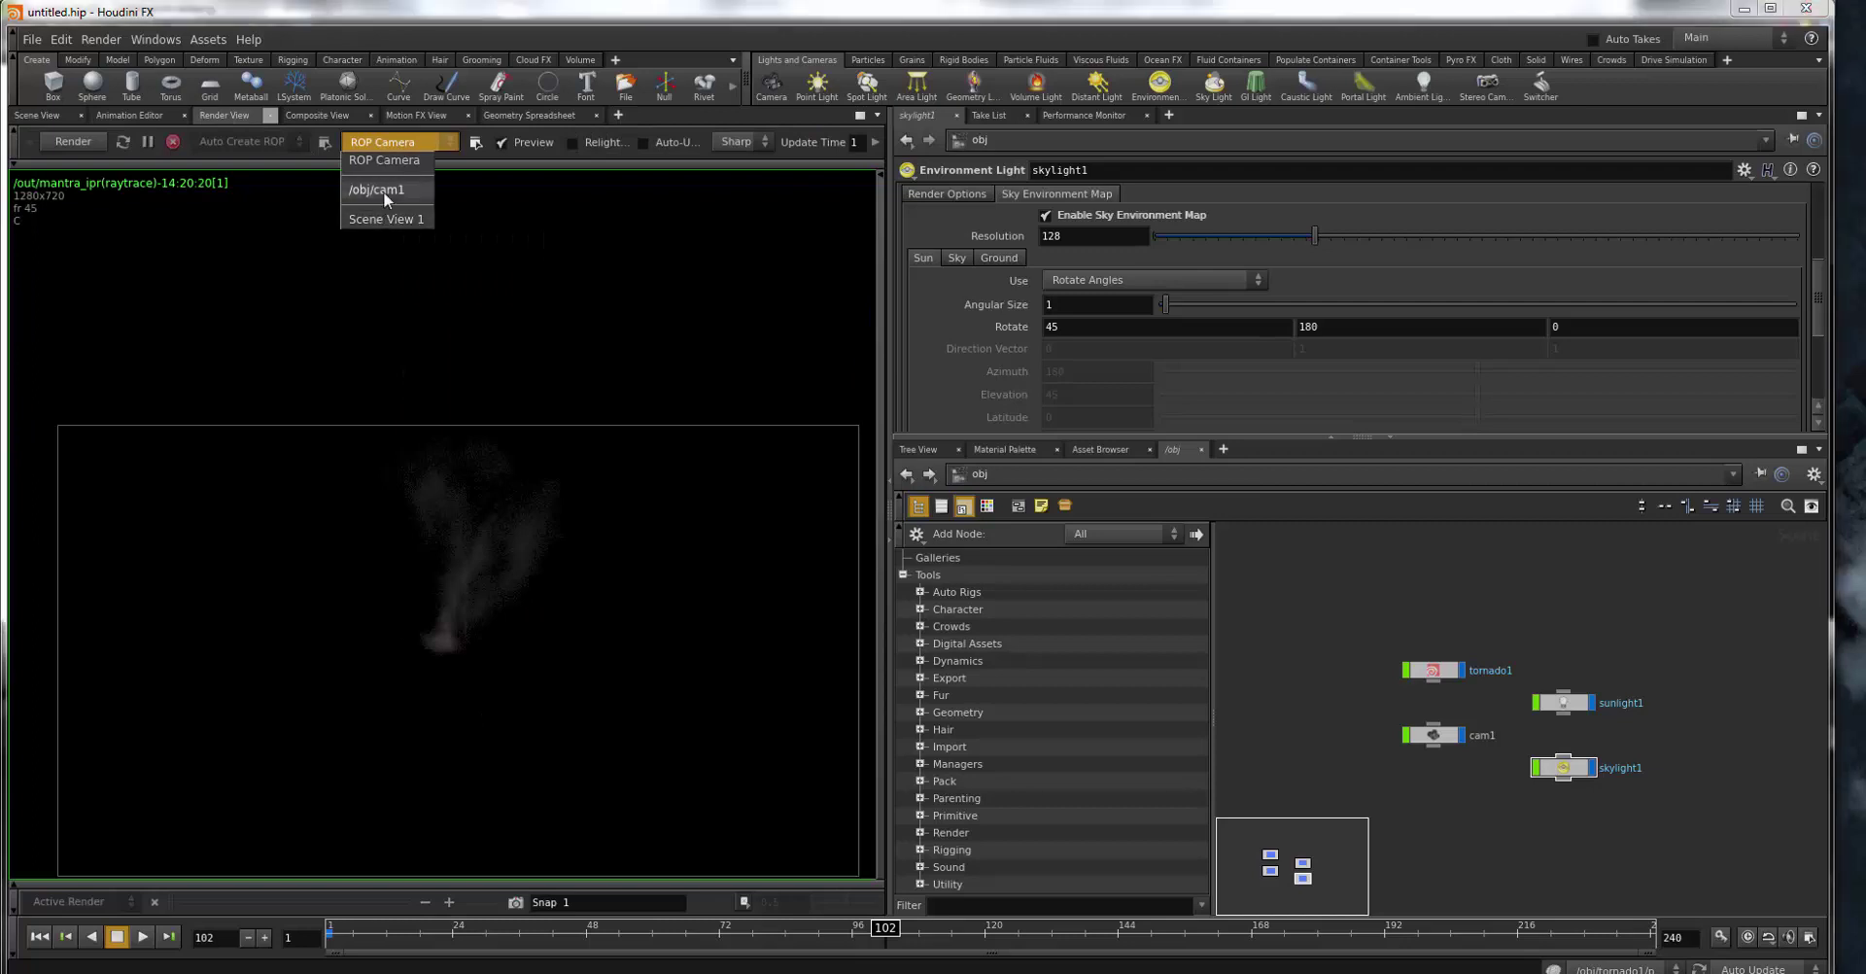
left_click(383, 191)
left_click(44, 115)
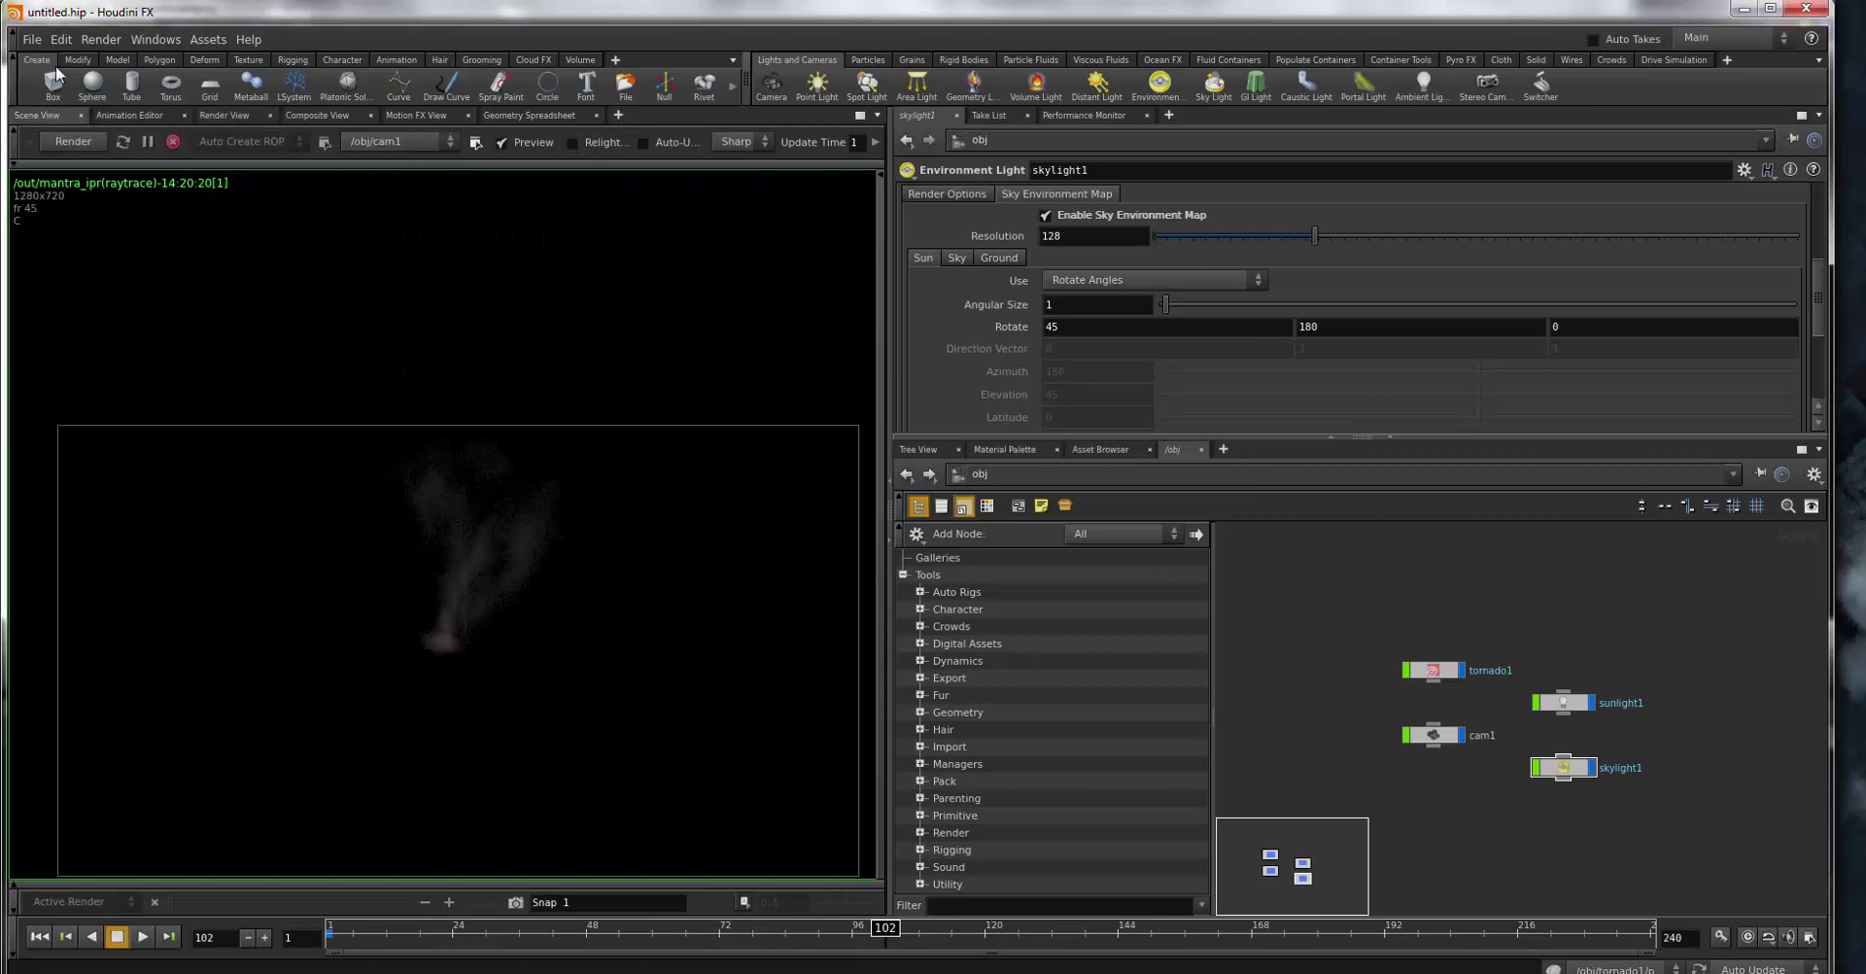
left_click(99, 39)
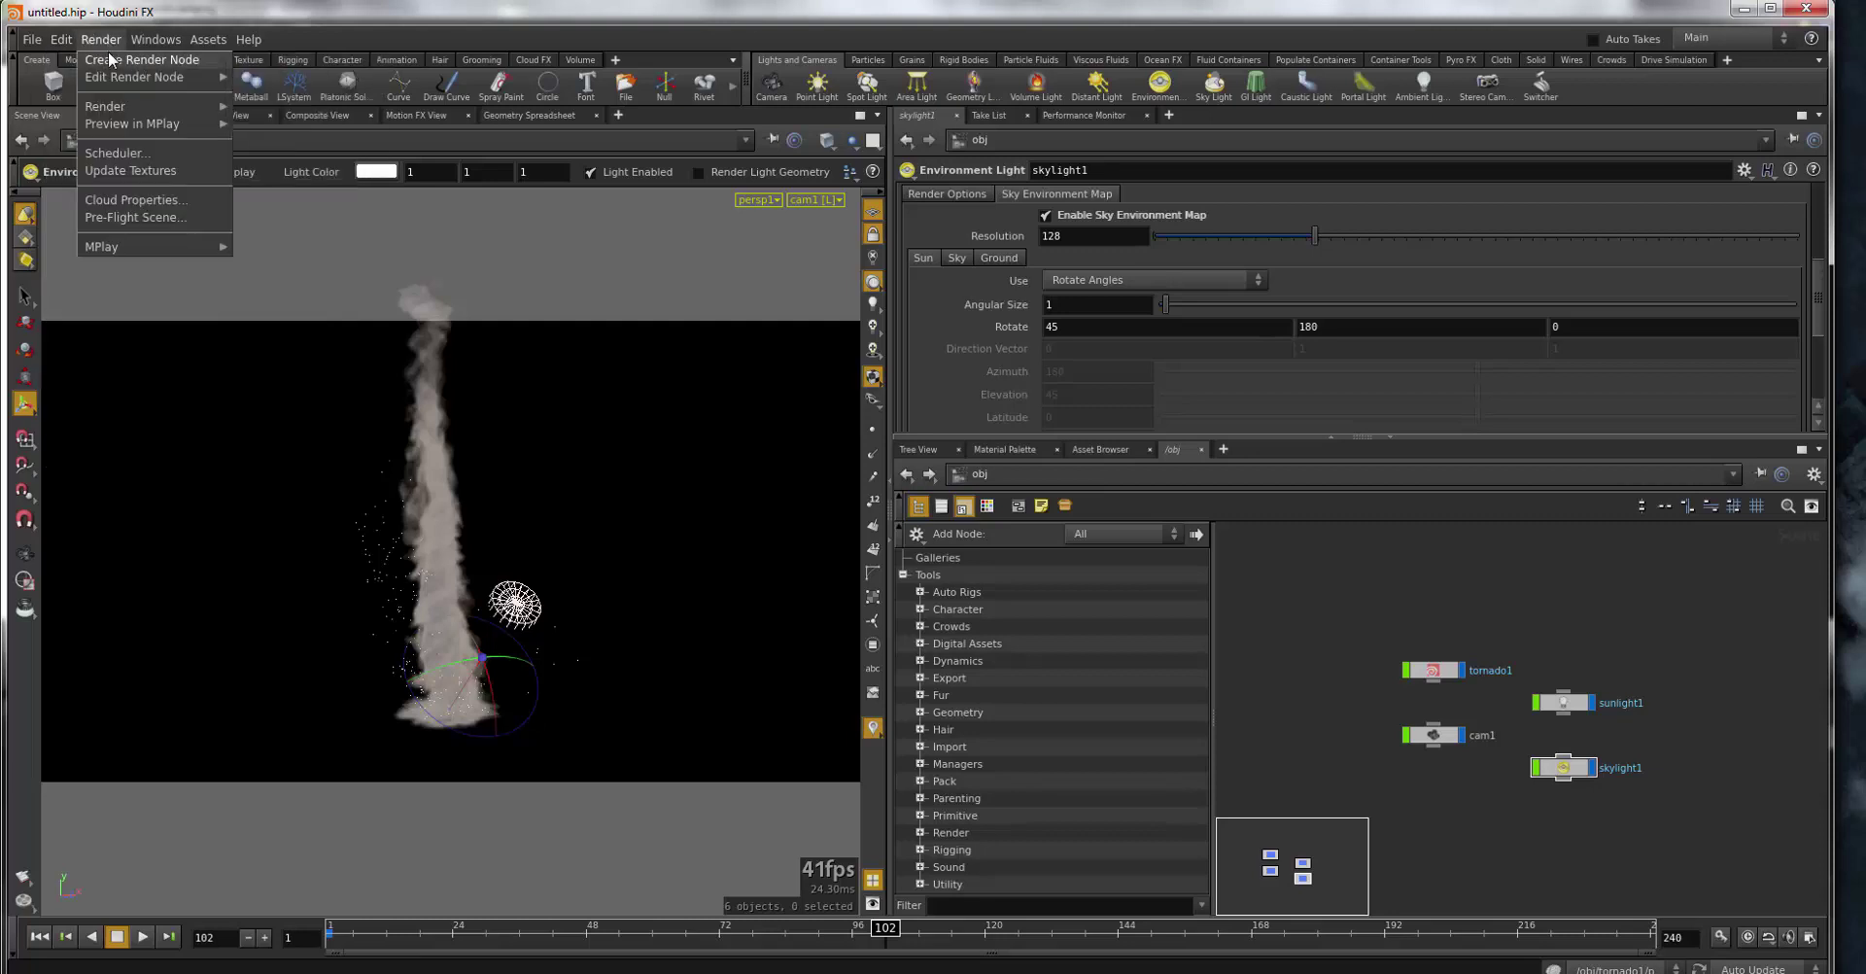
- Create the mantra1 Mantra renderer to start the interactive render, then return to /obj
mouse_move(142, 60)
left_click(270, 61)
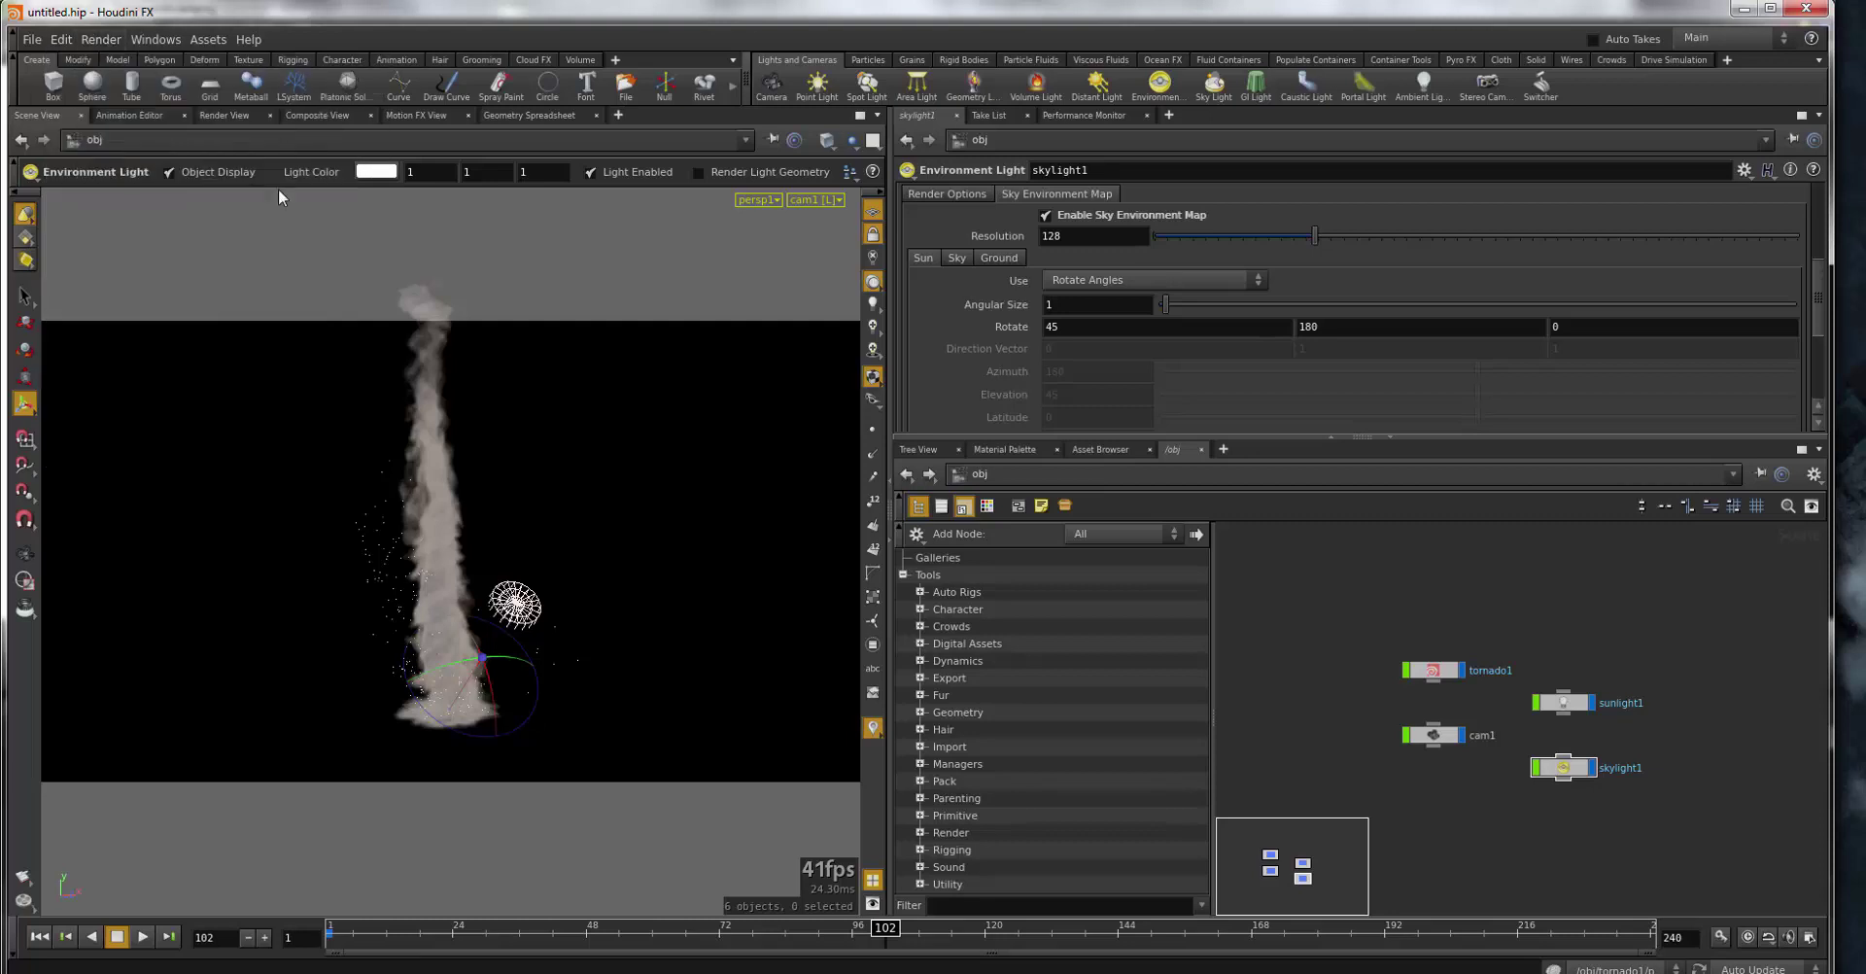
left_click(222, 114)
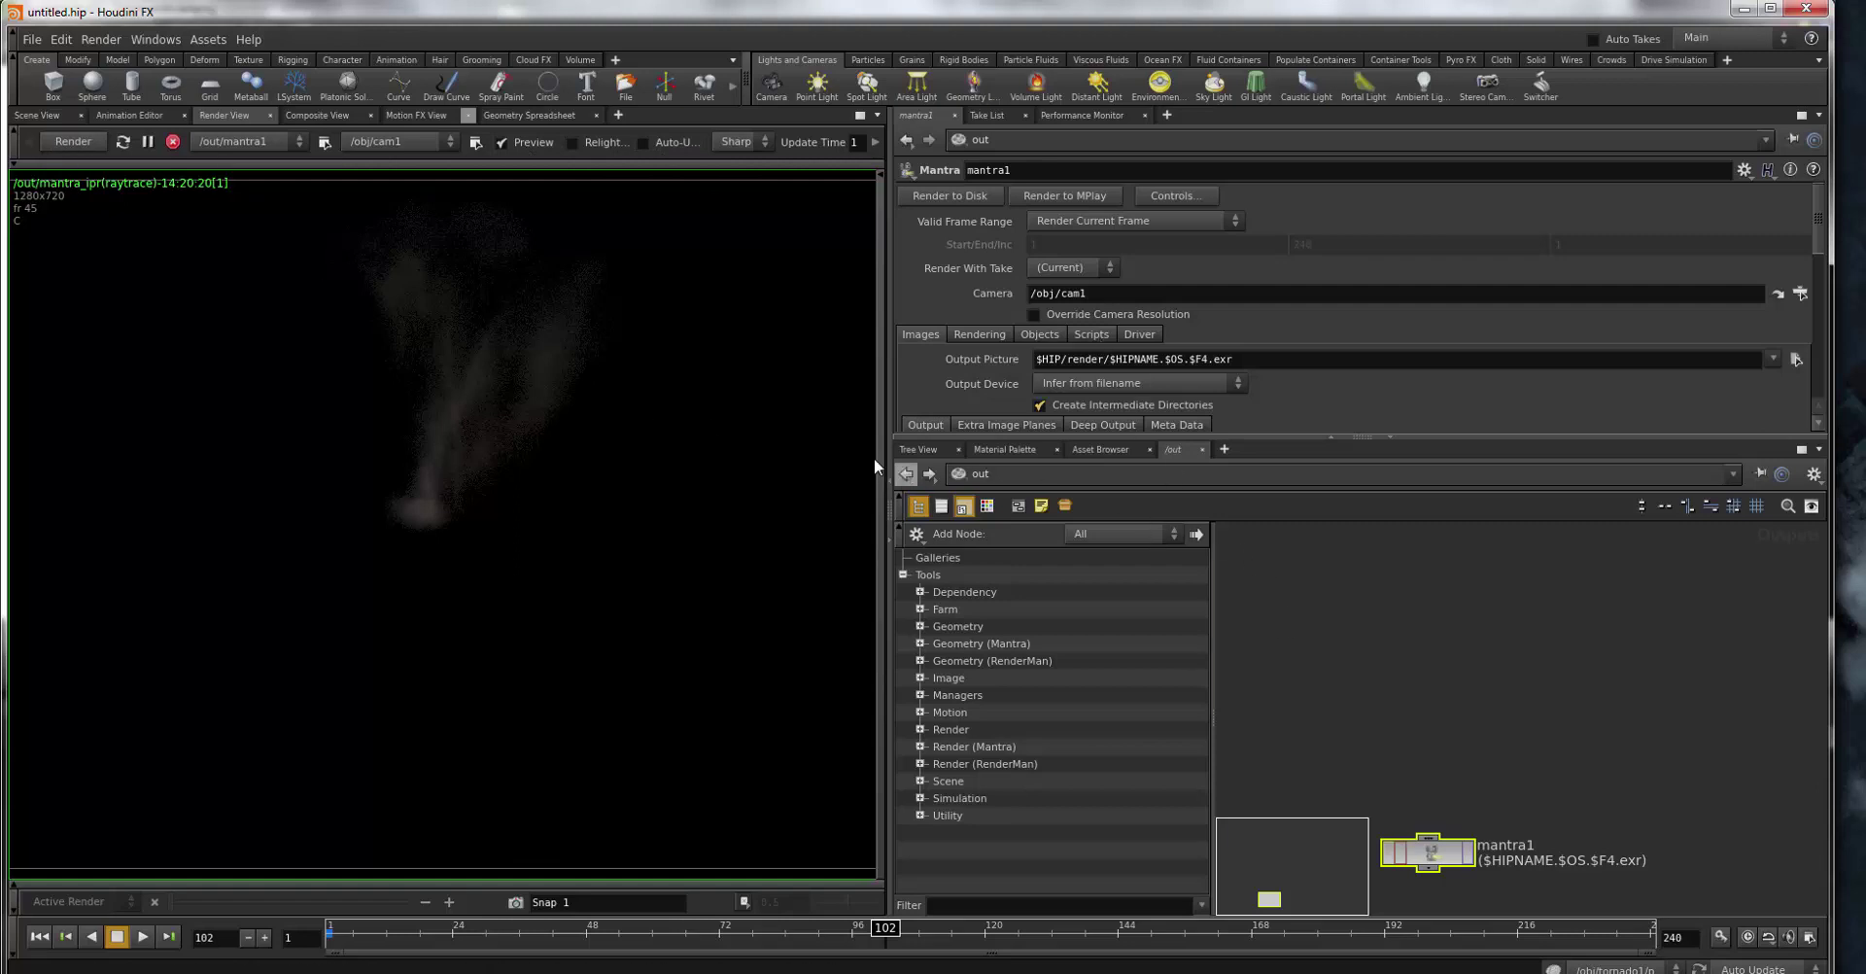
left_click(1025, 484)
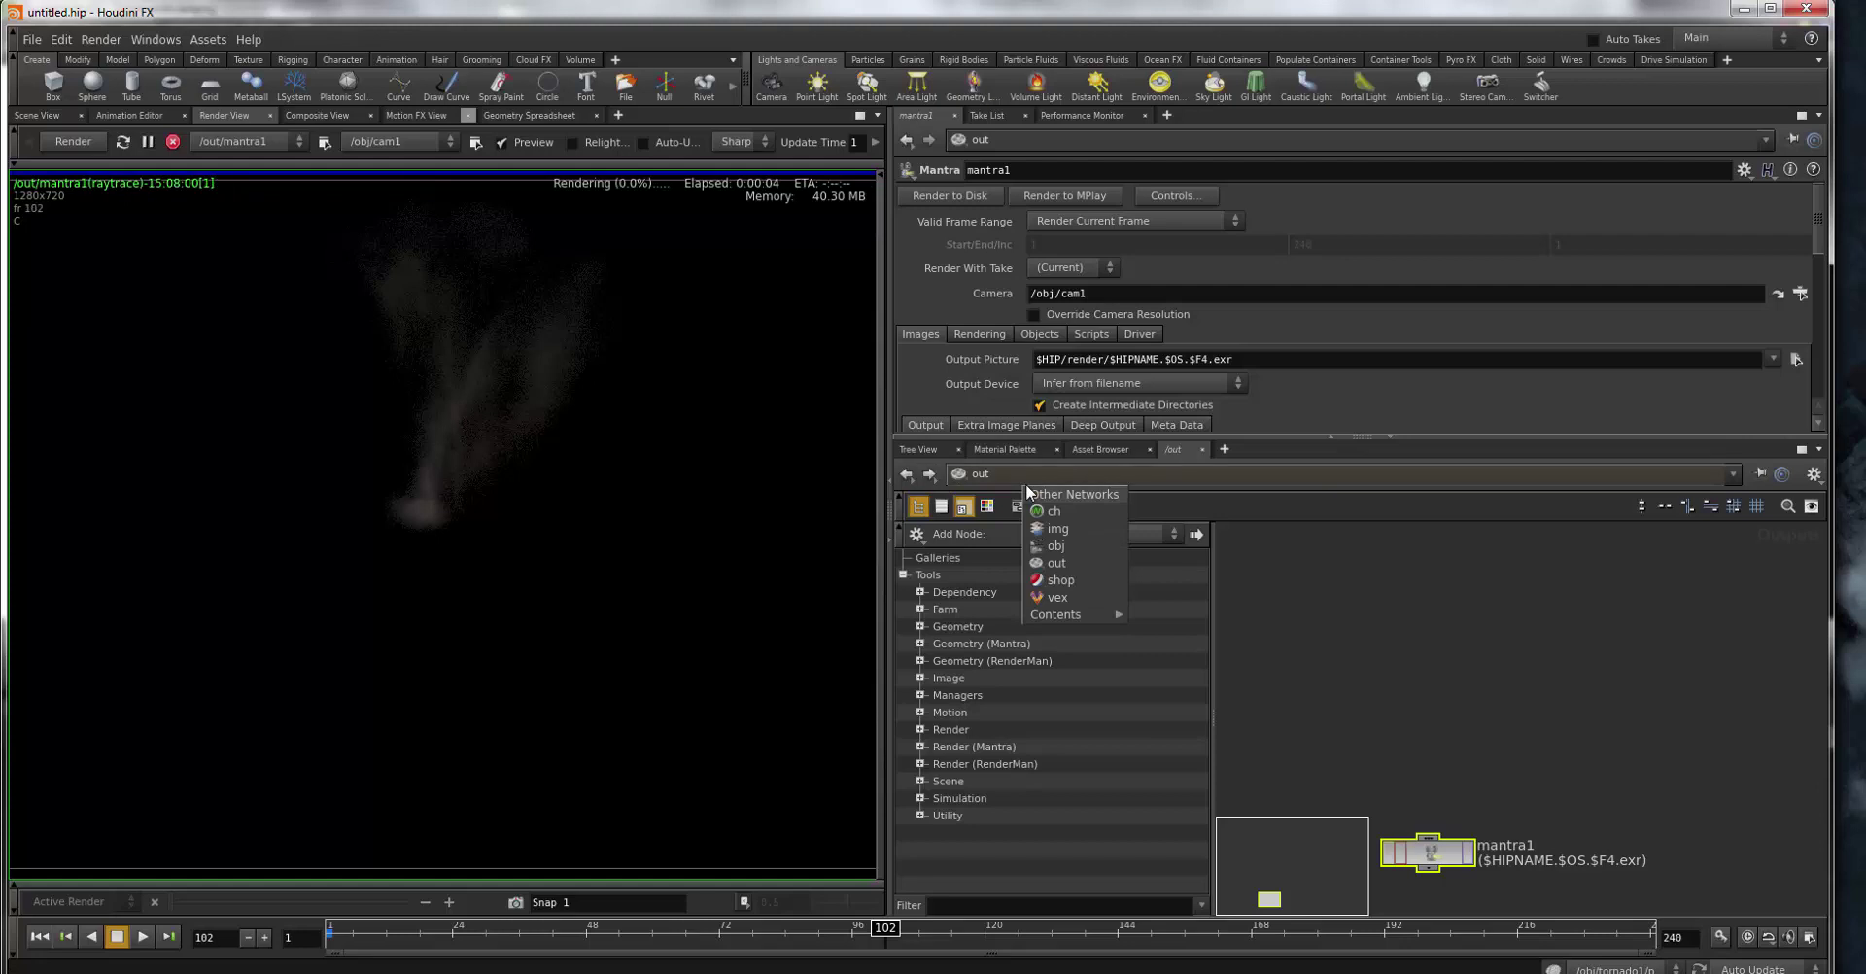
left_click(1054, 544)
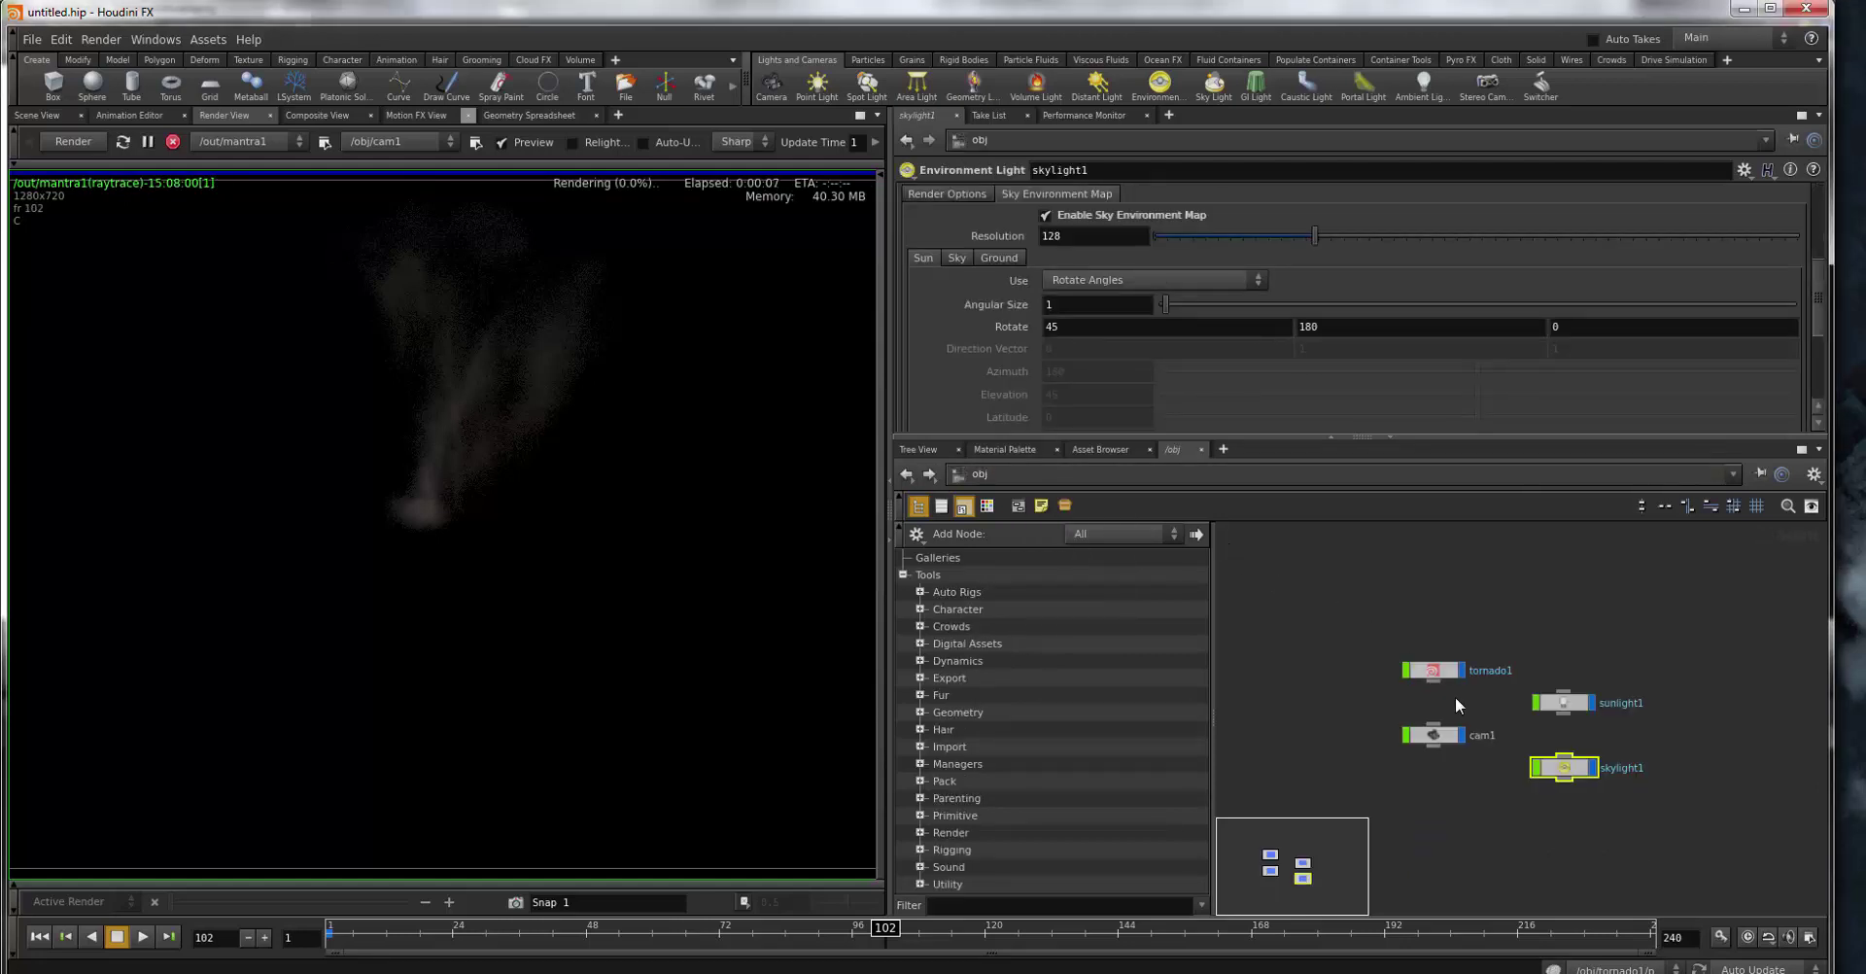
- Select tornado1, turn off Preview, and restart the render at full quality
left_click_drag(1443, 673, 1301, 702)
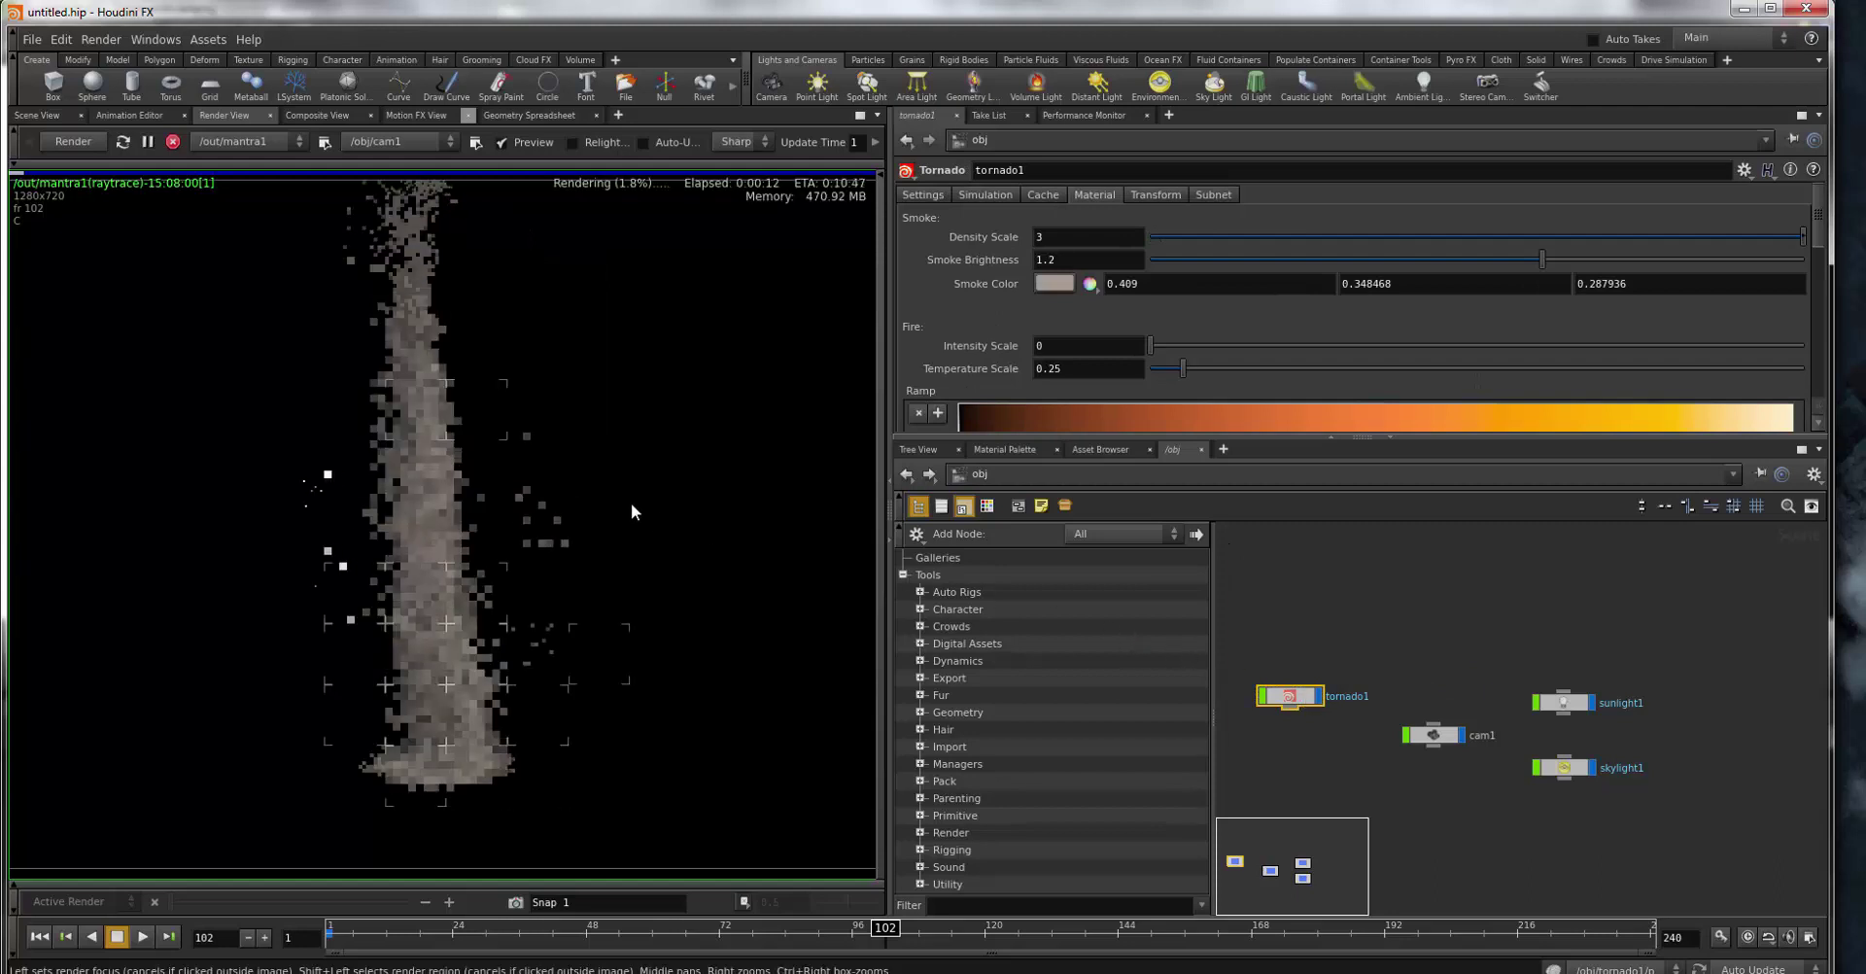
scroll(635, 501, "down", 2)
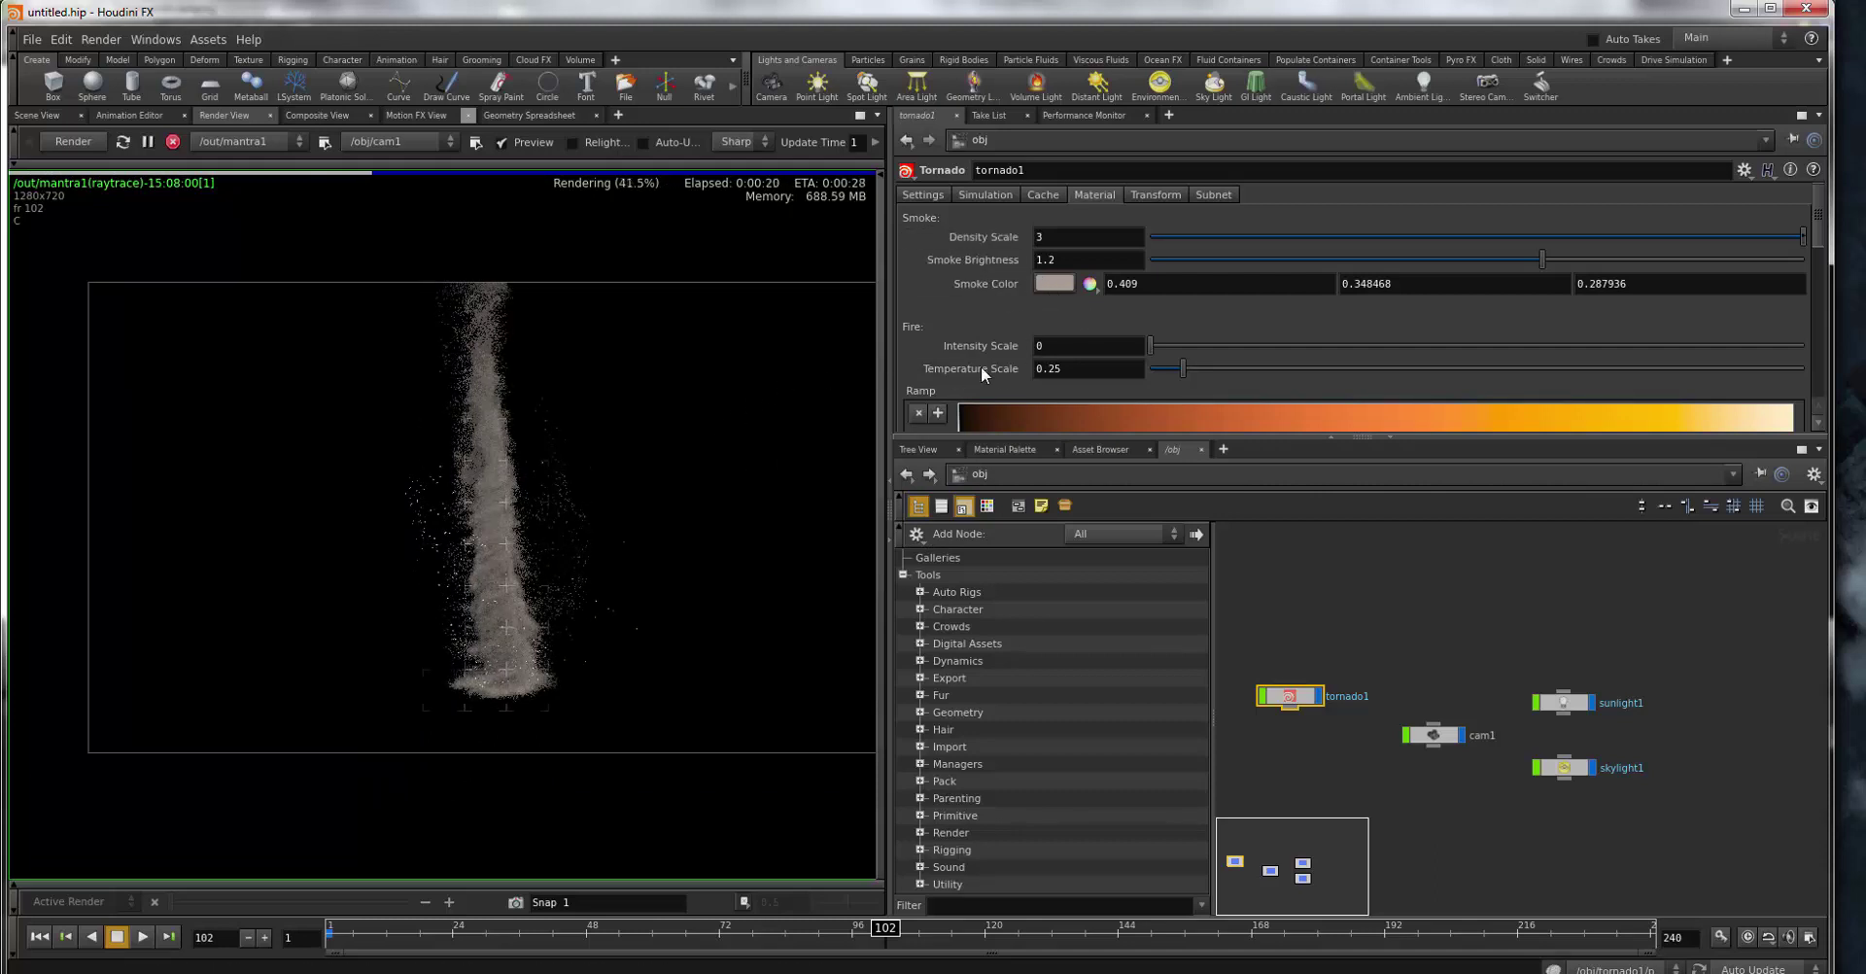
scroll(929, 274, "down", 2)
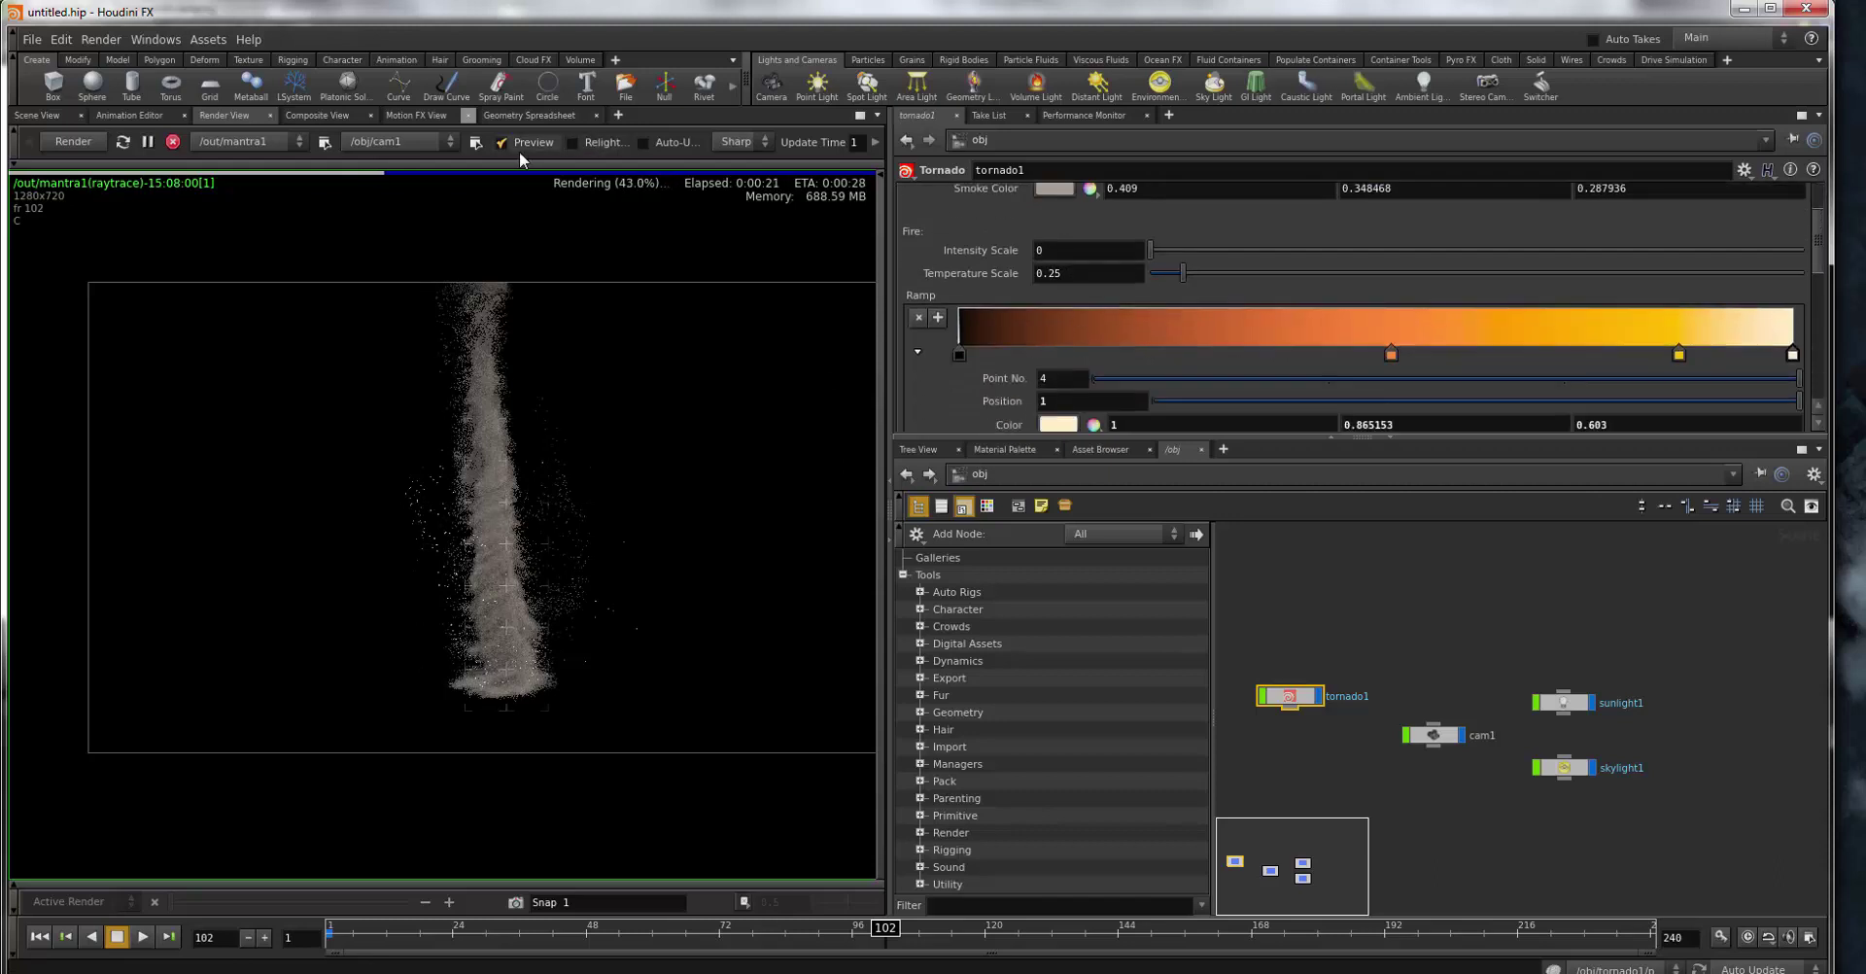
left_click(512, 146)
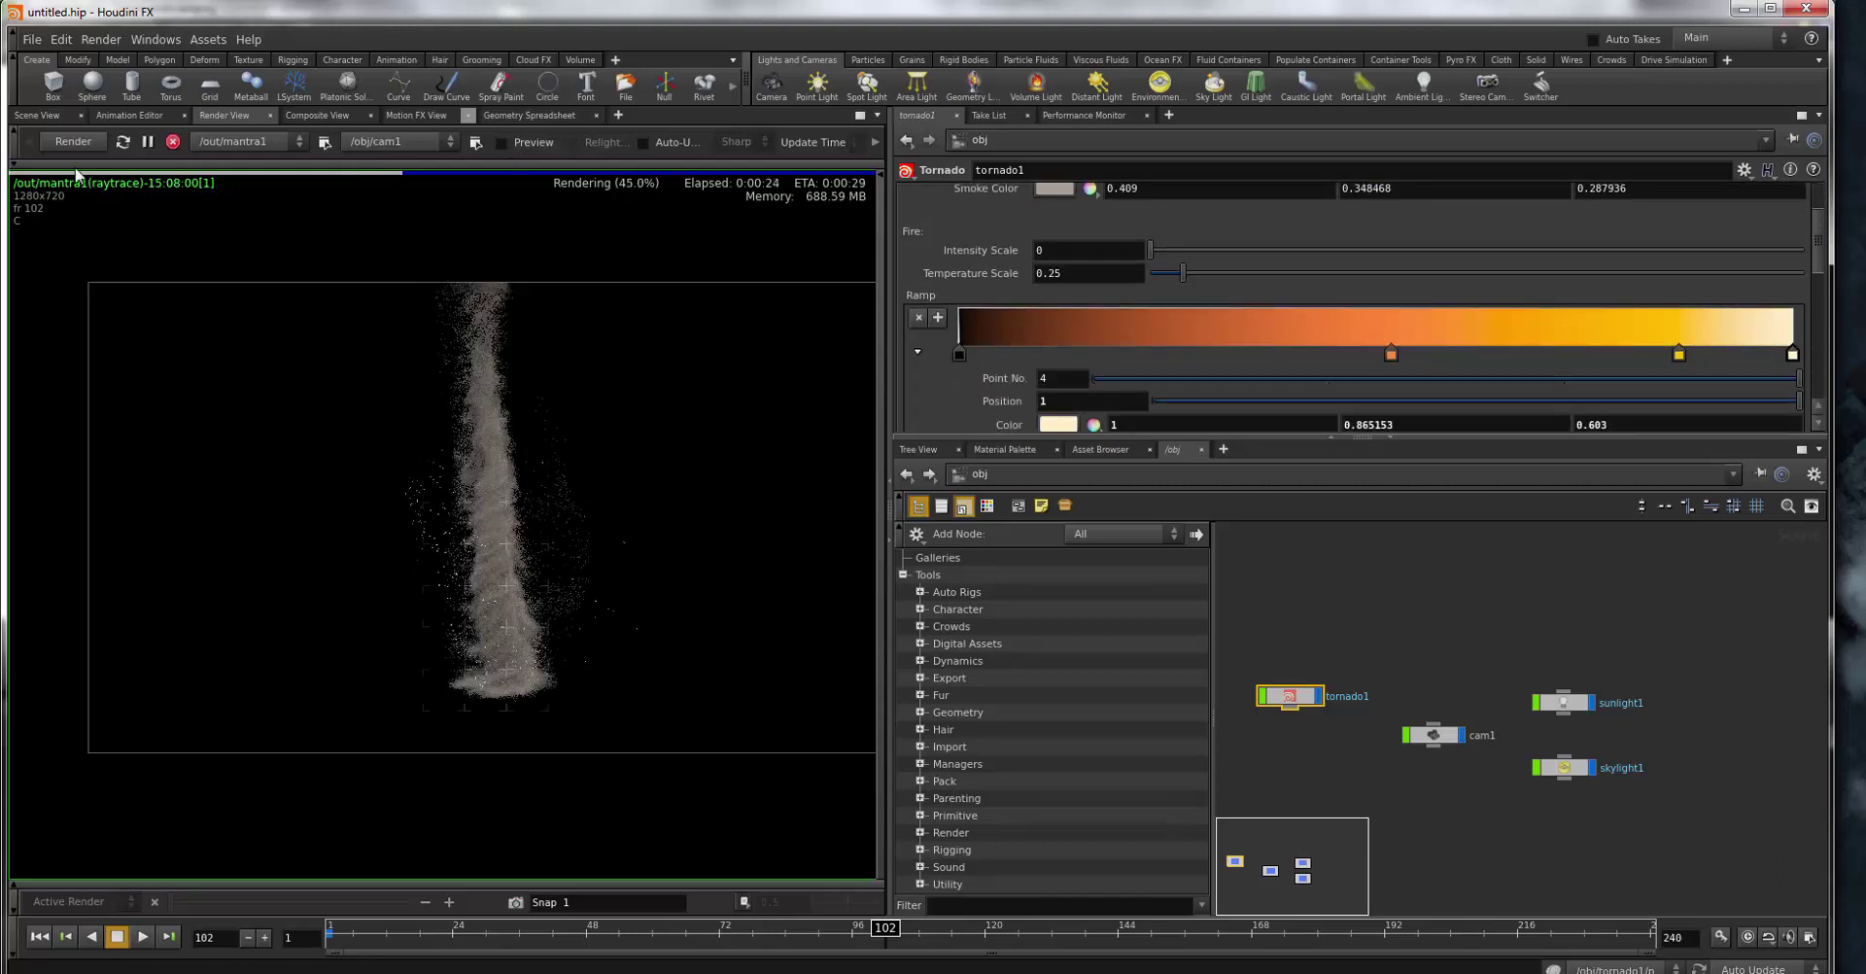
left_click(89, 144)
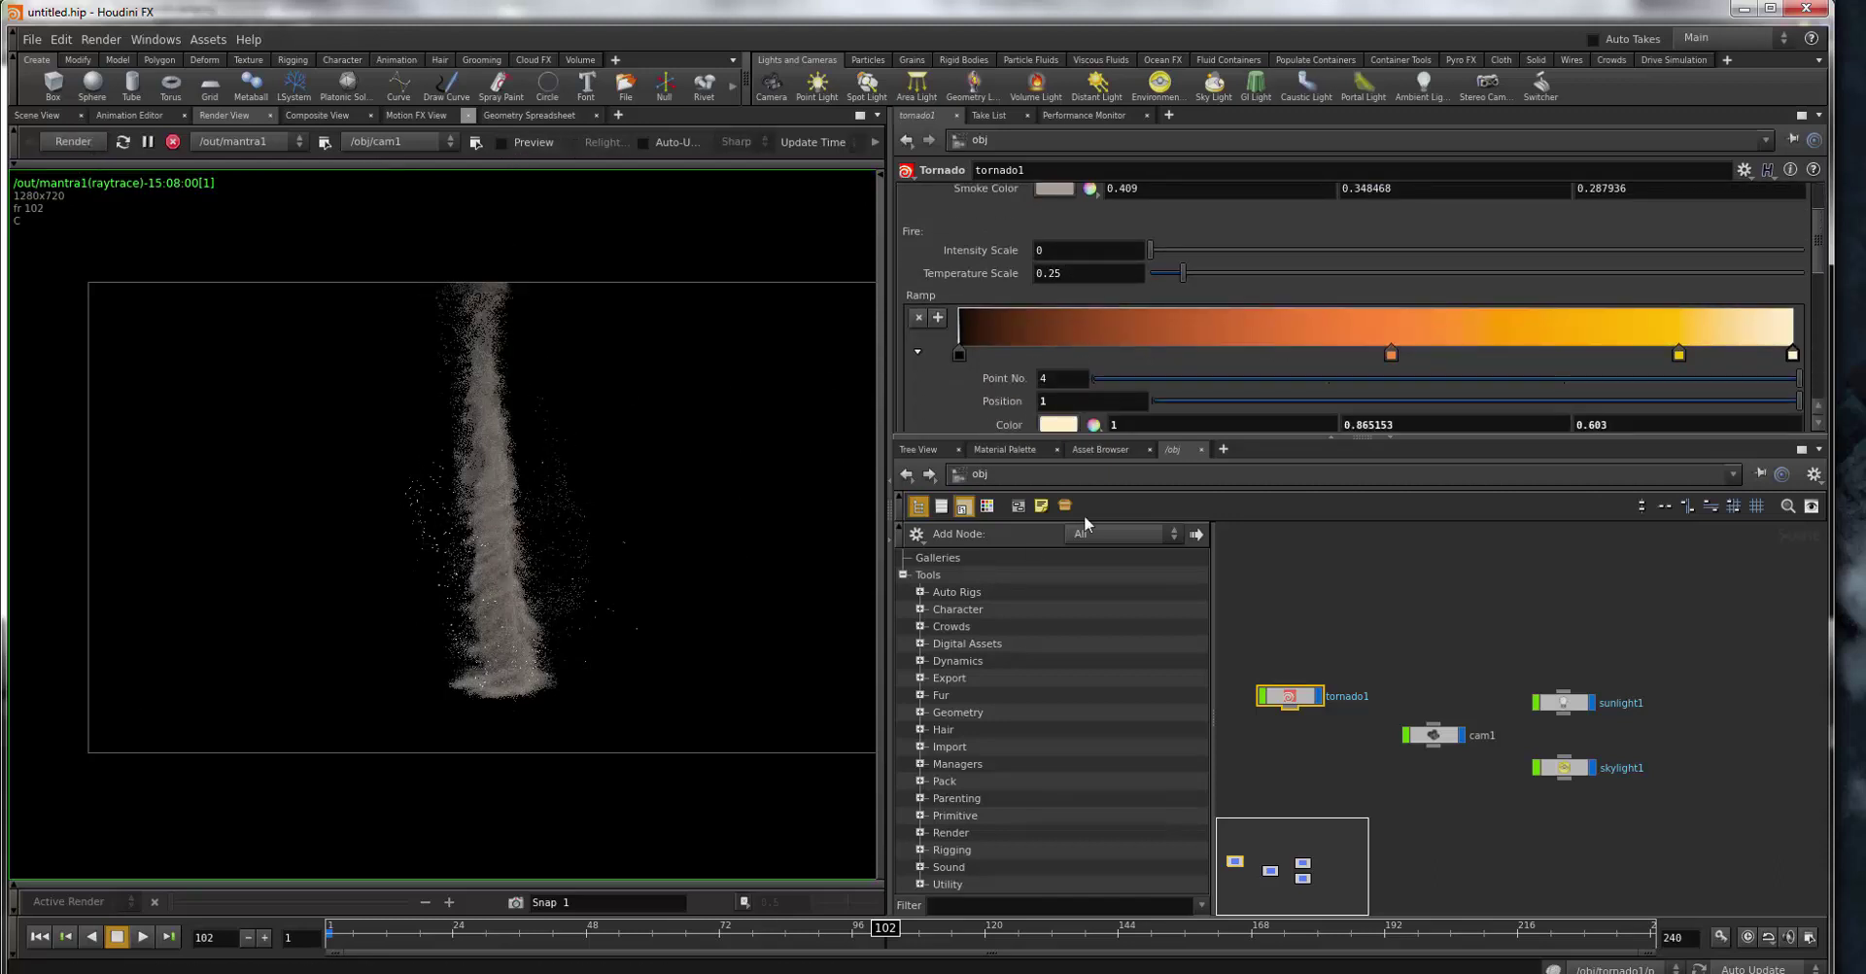
scroll(986, 365, "down", 1)
scroll(986, 365, "down", 1)
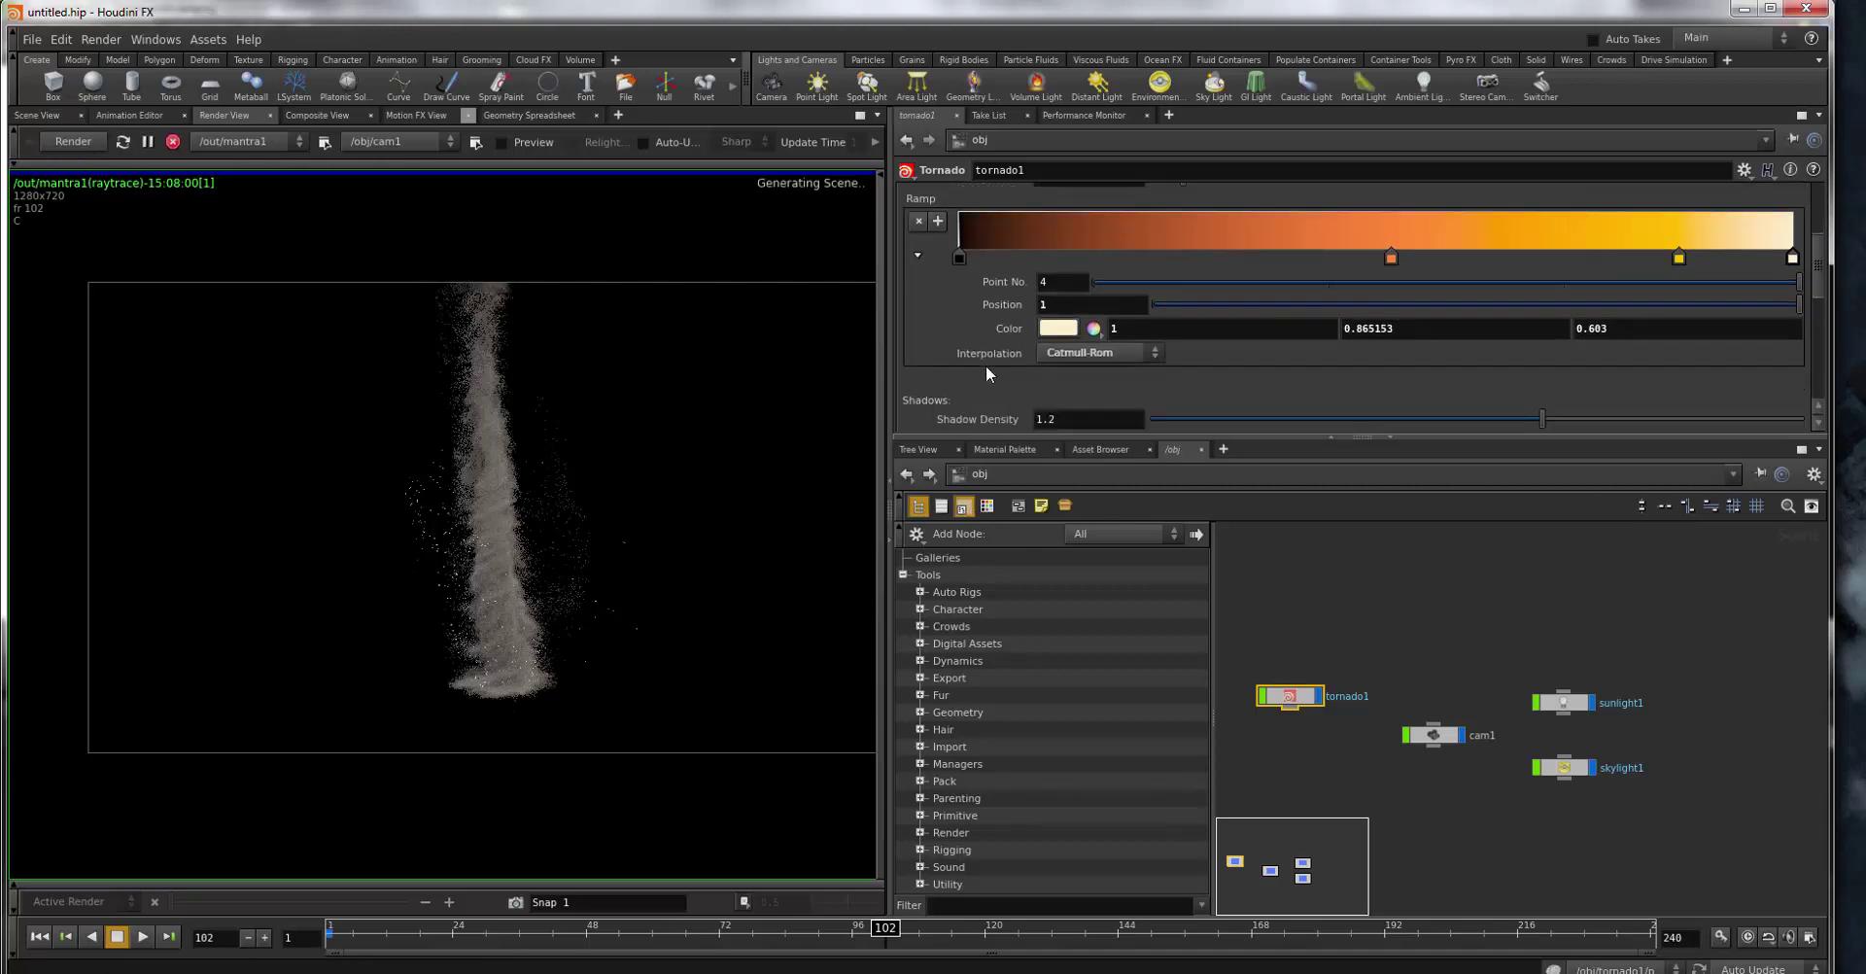
scroll(986, 366, "down", 2)
scroll(986, 366, "up", 3)
scroll(986, 365, "up", 2)
scroll(986, 365, "up", 2)
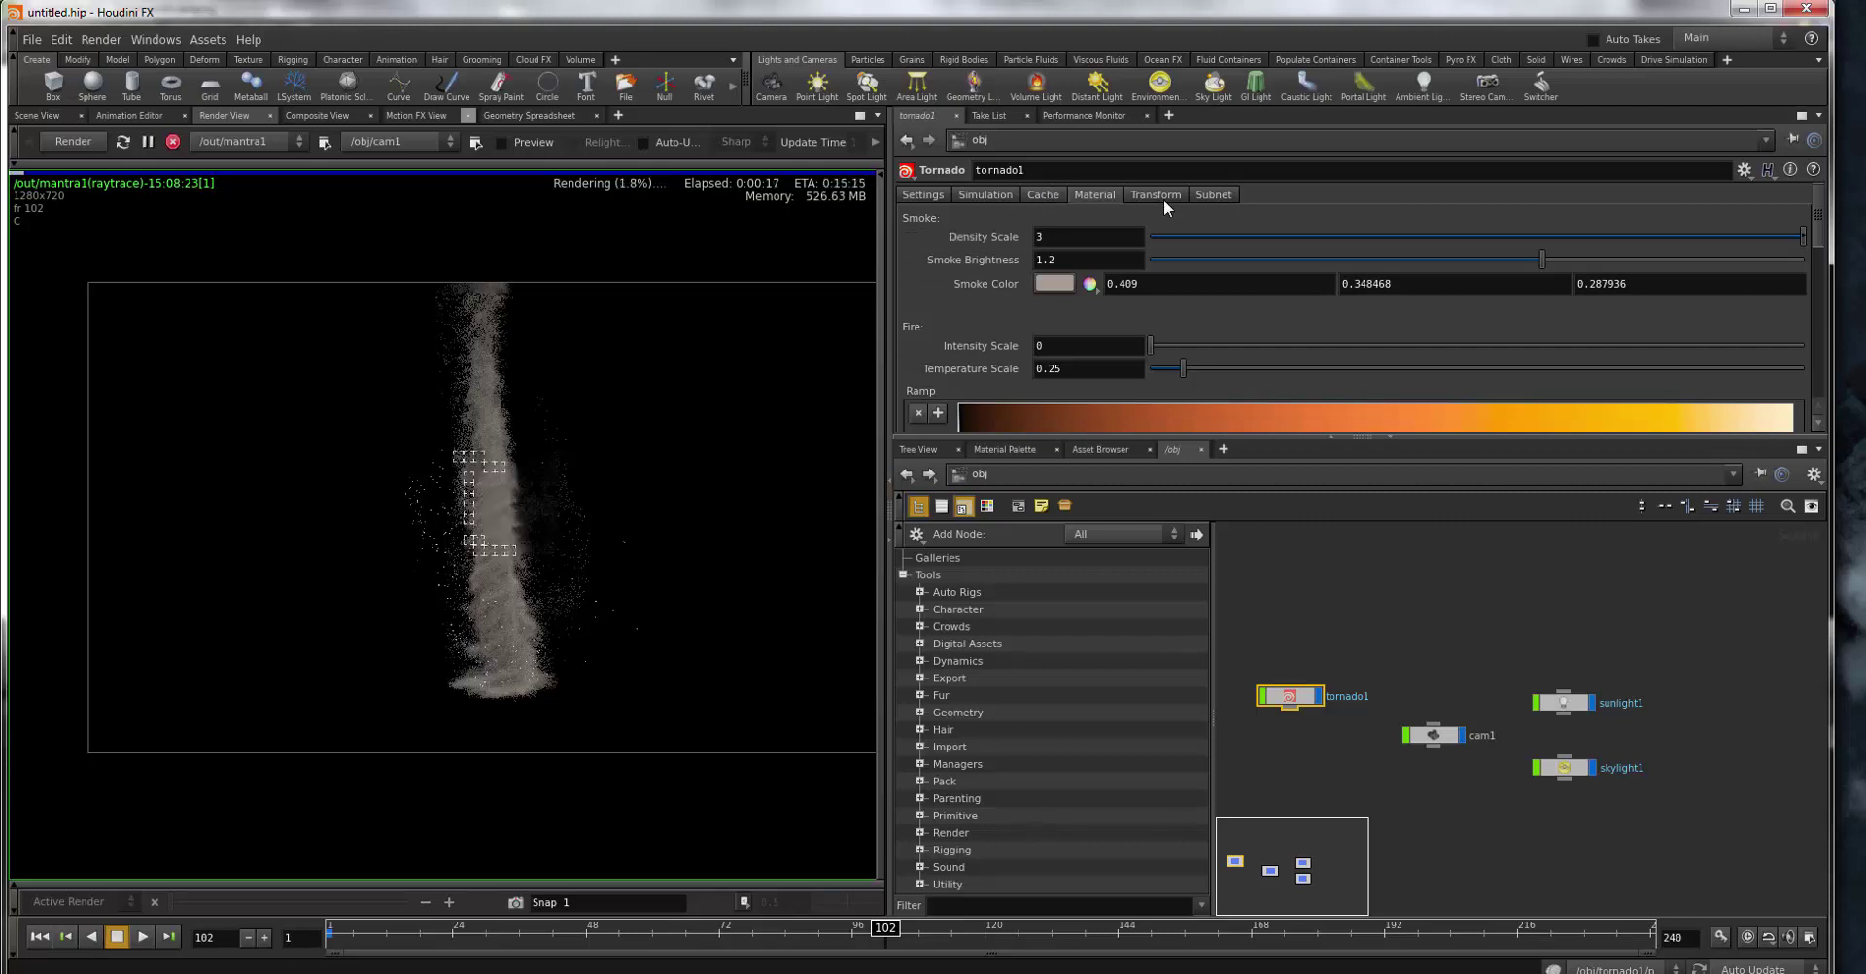
- Set tornado1's Density Scale to 5 and Smoke Brightness to 1, then open the Smoke Color editor
left_click(1212, 199)
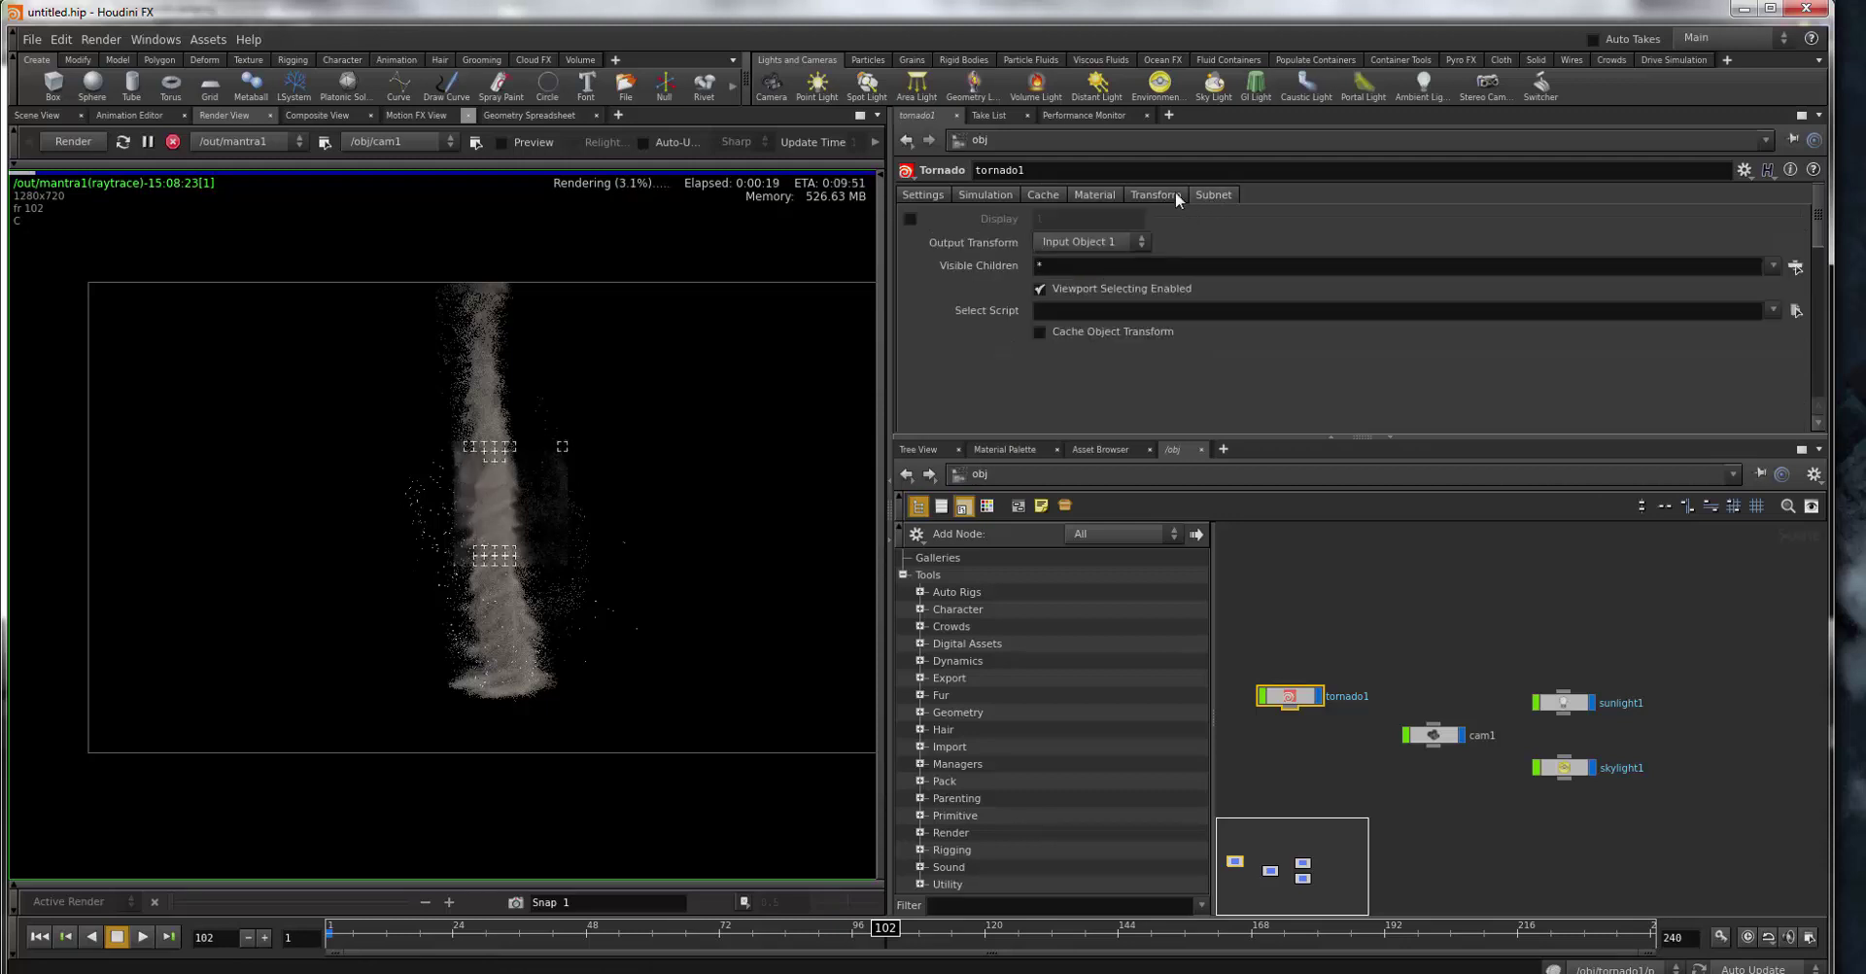
left_click(1176, 191)
left_click(1117, 198)
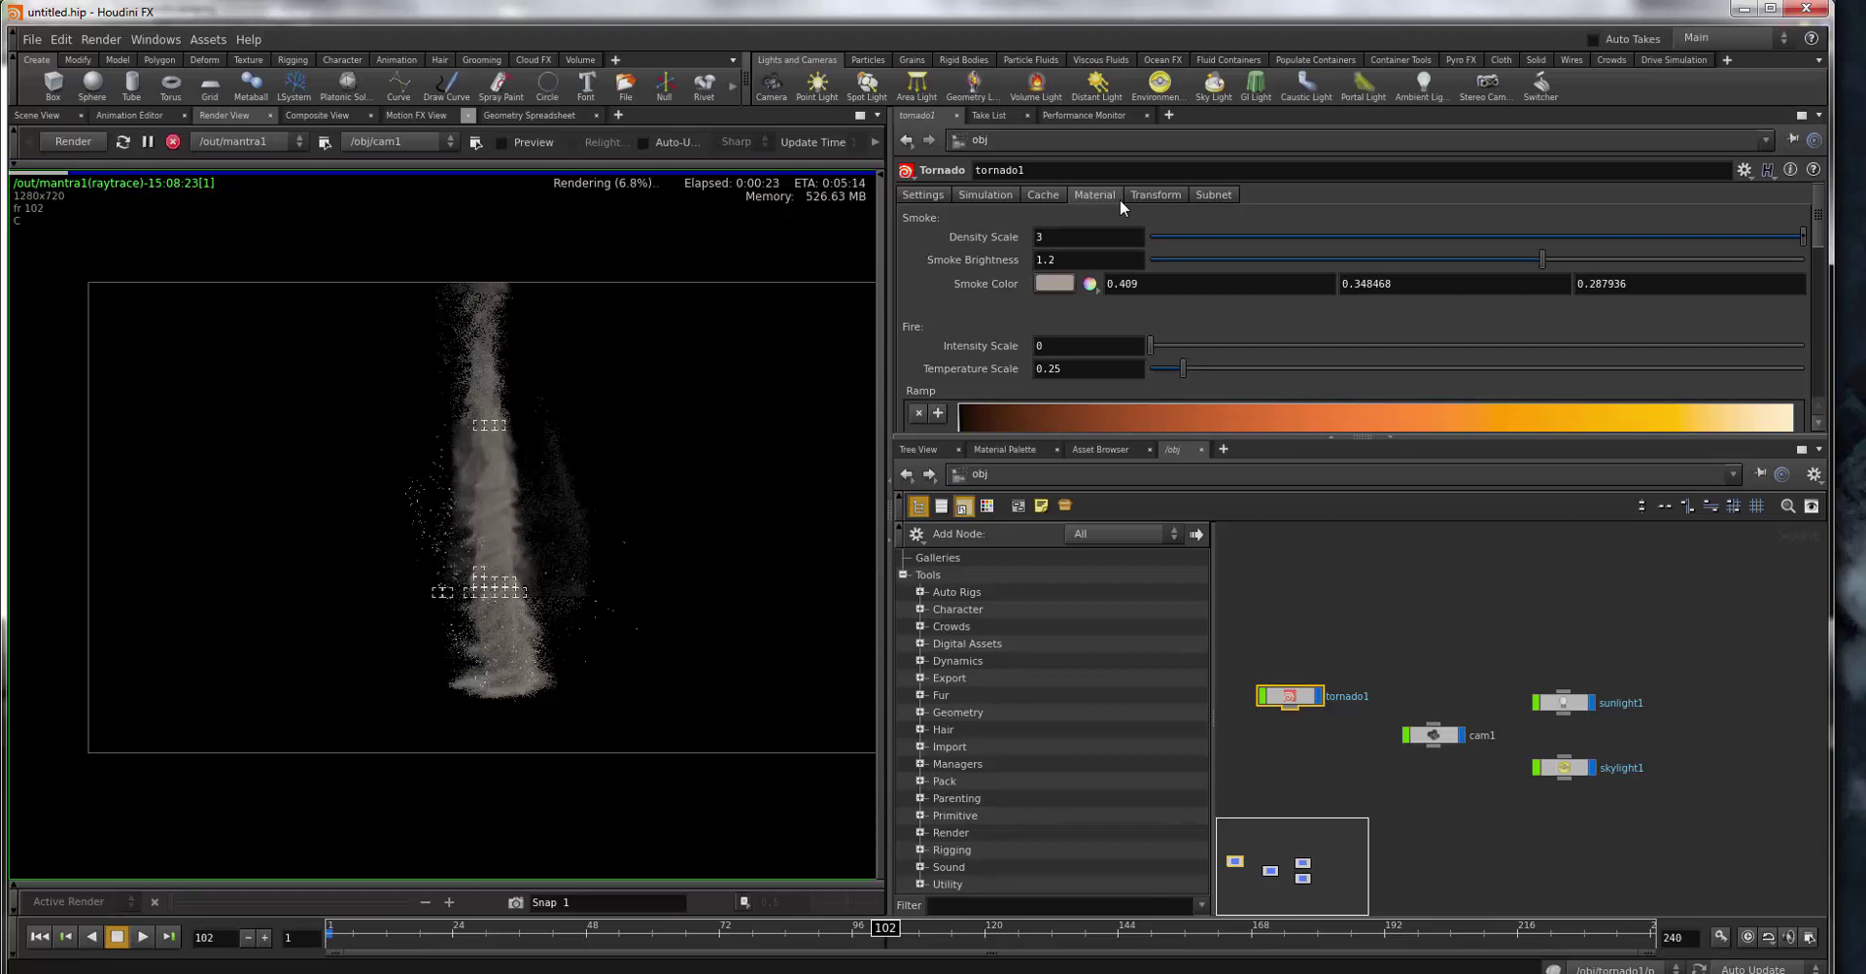
left_click(1069, 237)
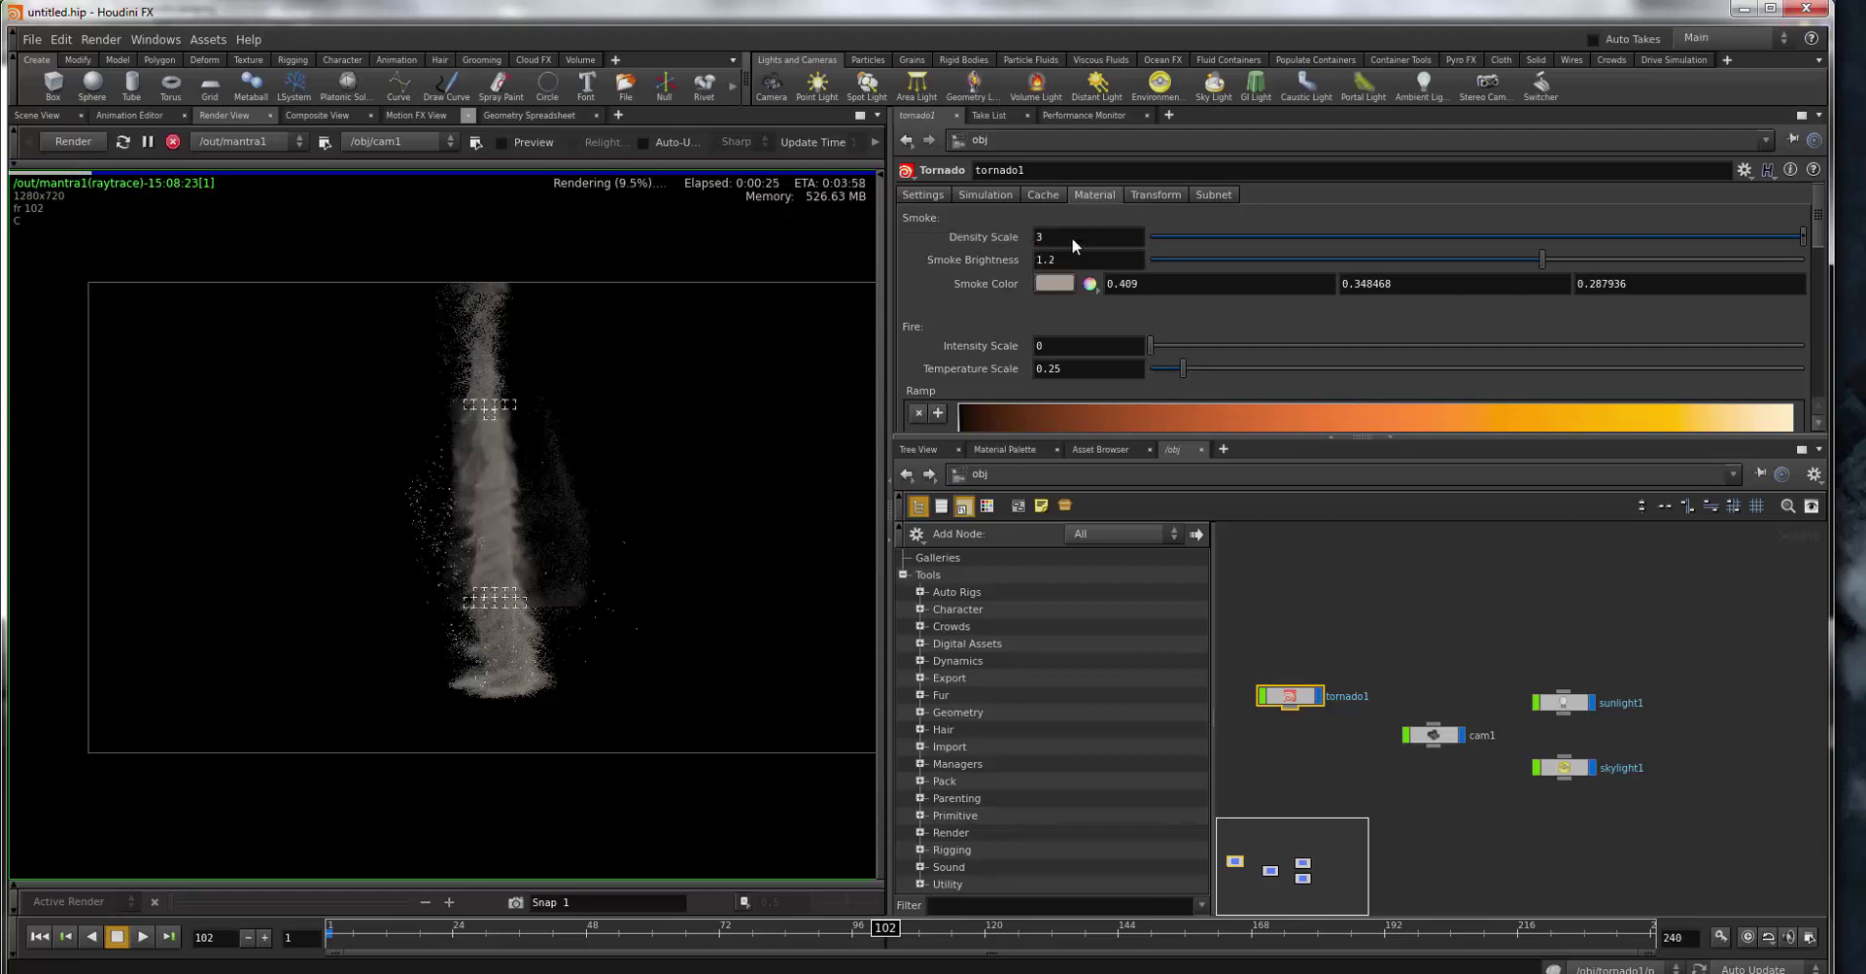
type("5")
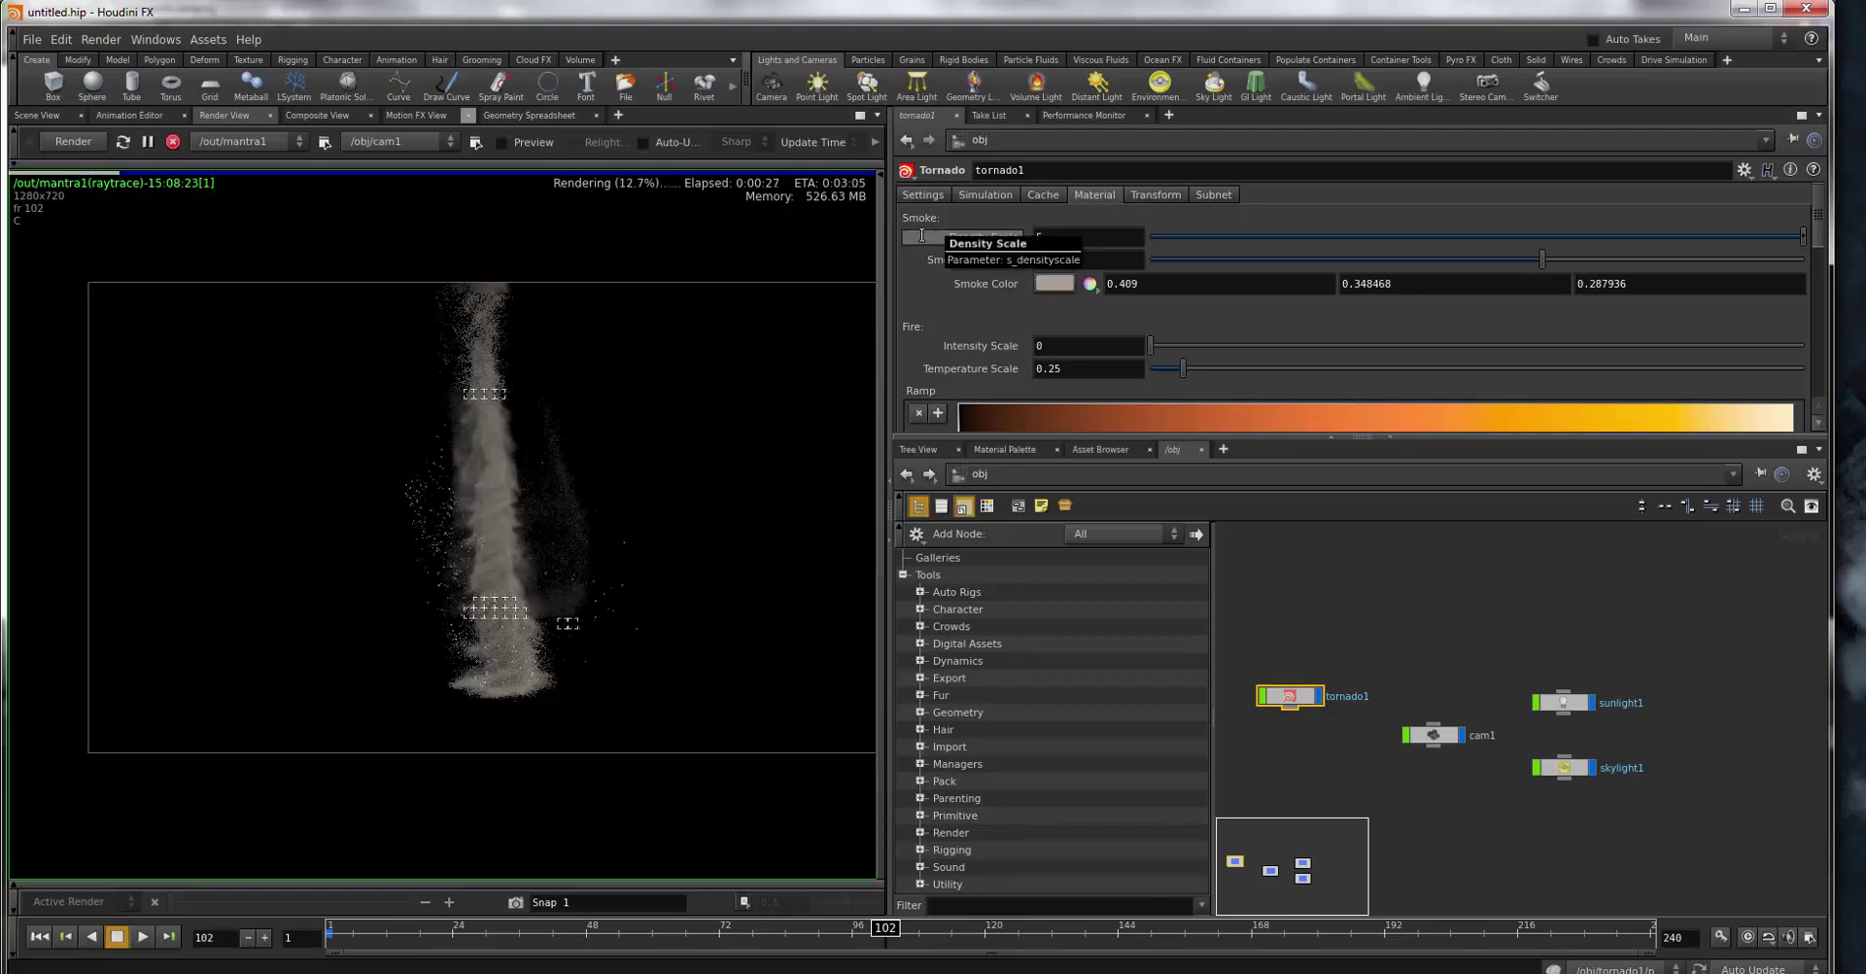
key("Return")
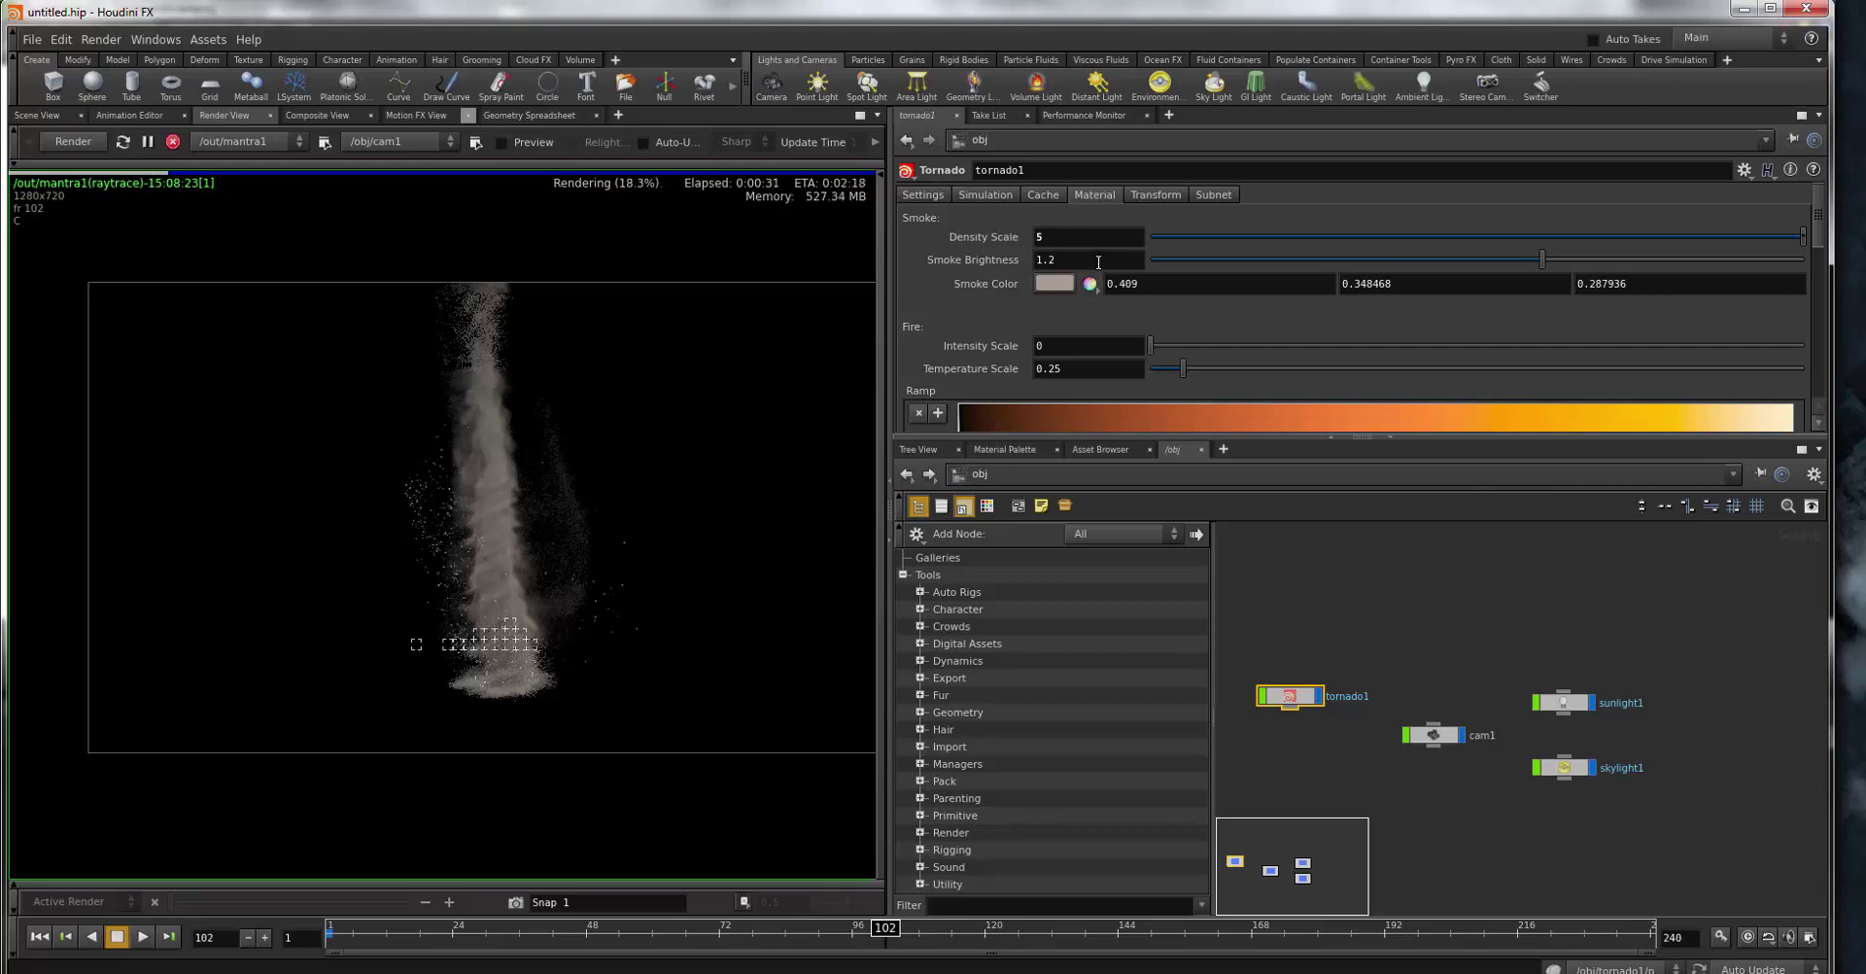
left_click(1094, 261)
key("BackSpace")
key("BackSpace")
key("Return")
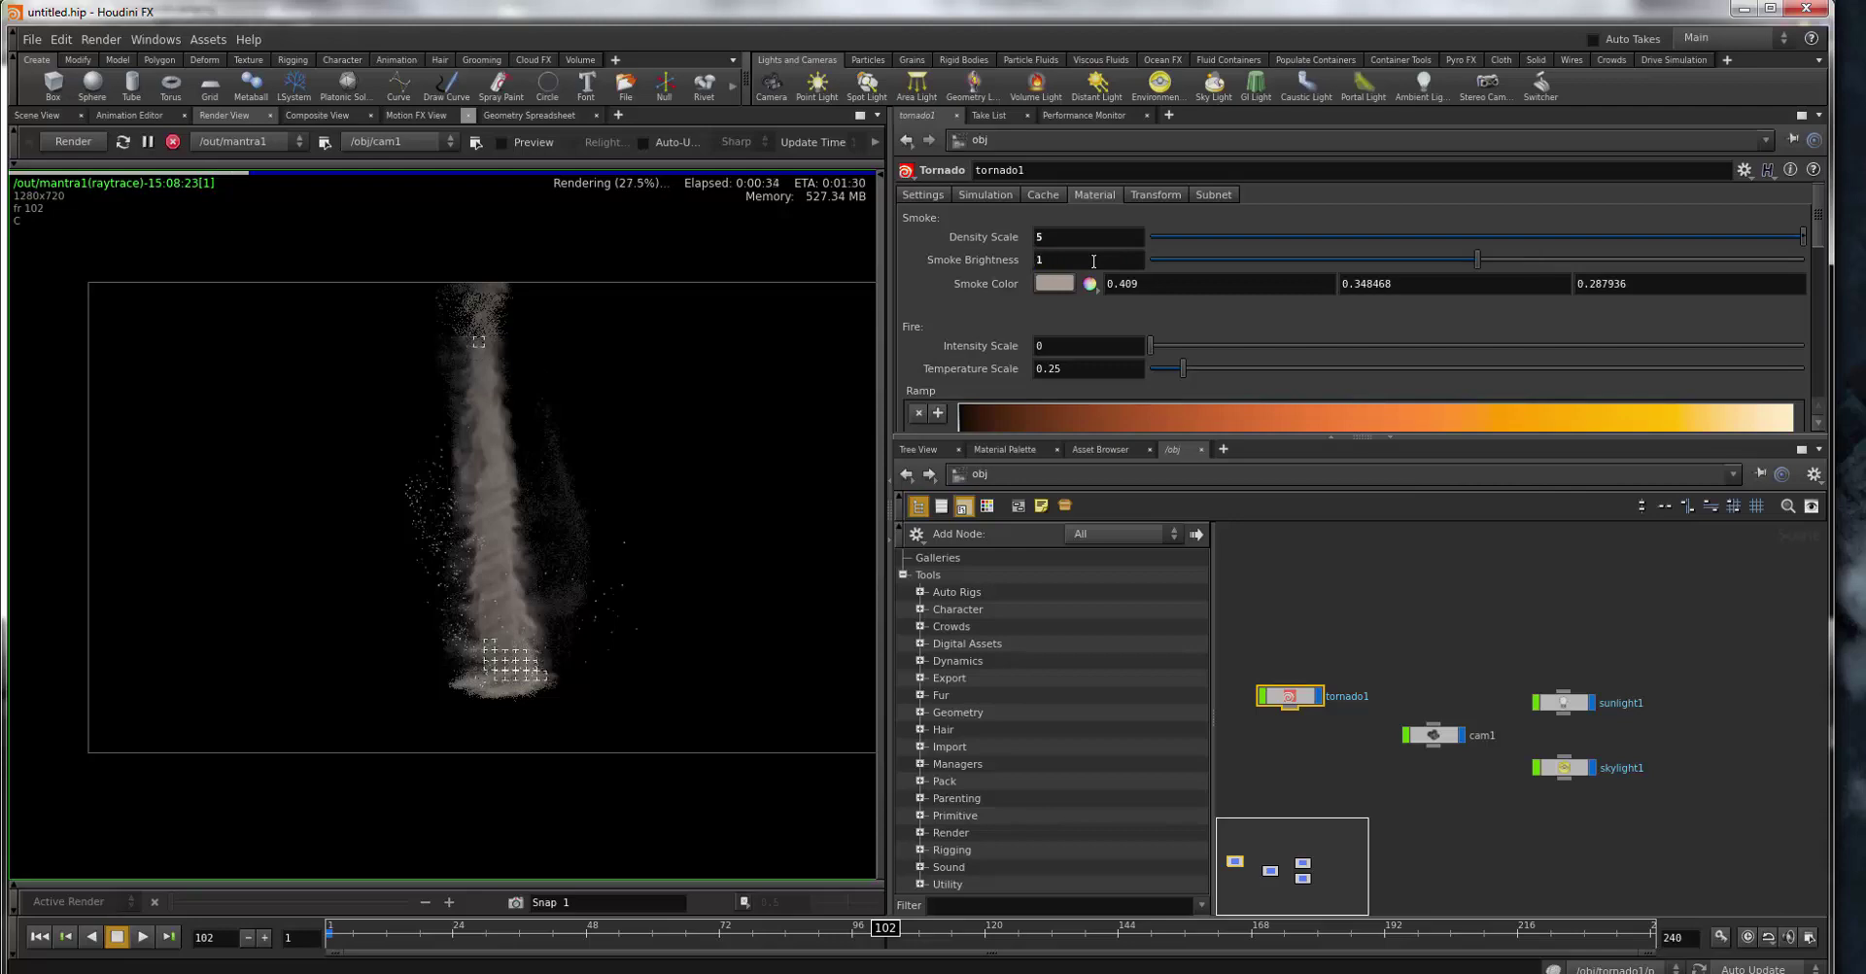
left_click(1055, 283)
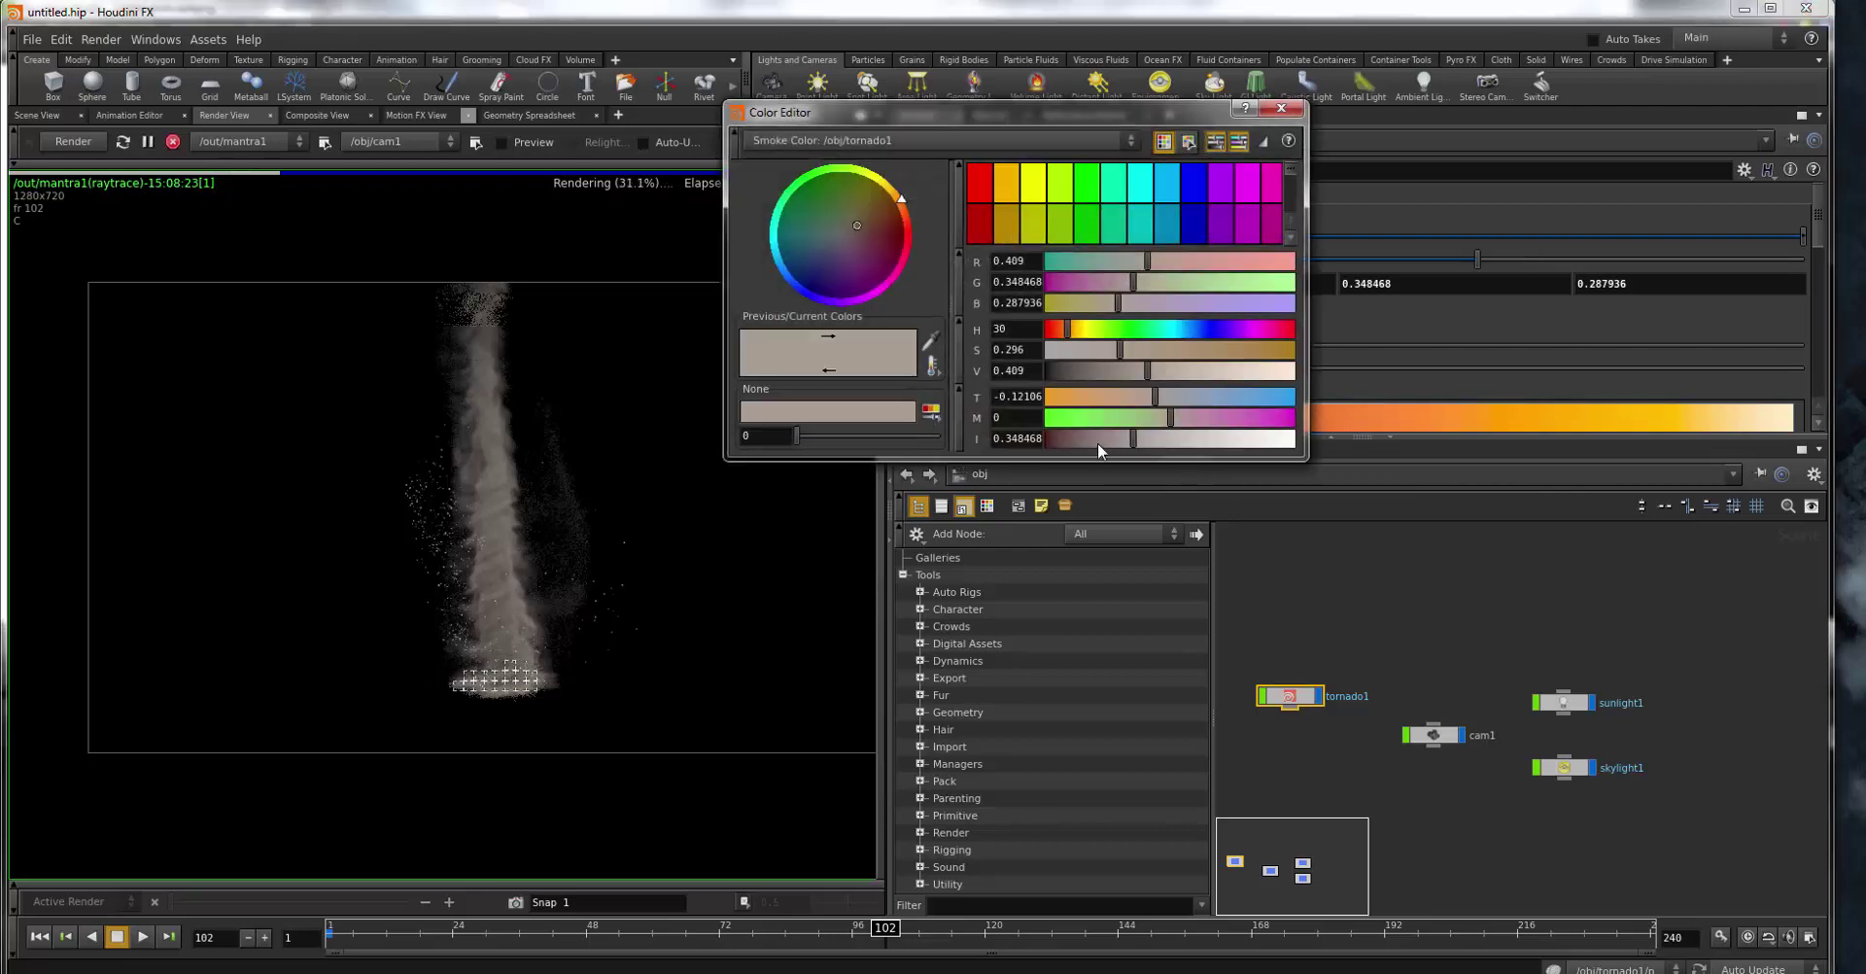
- Darken the smoke colour to brown and set Shadow Density to 2
left_click_drag(1098, 442, 1071, 441)
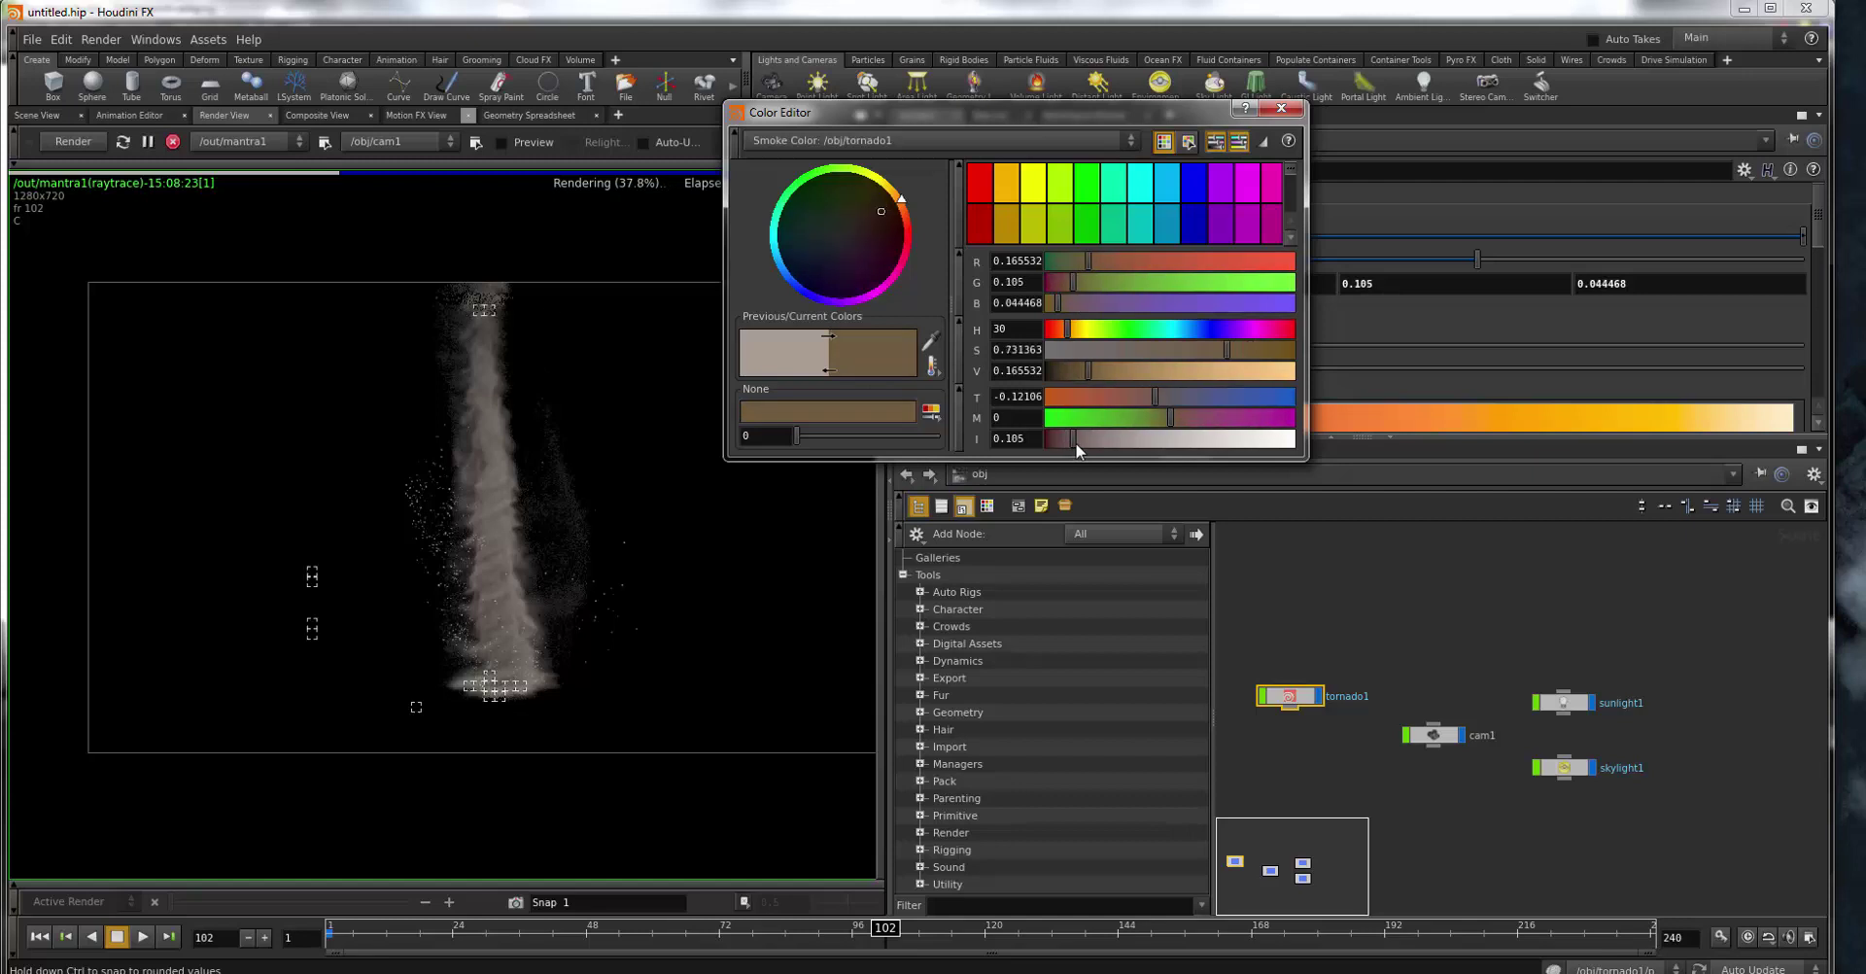
left_click(1281, 108)
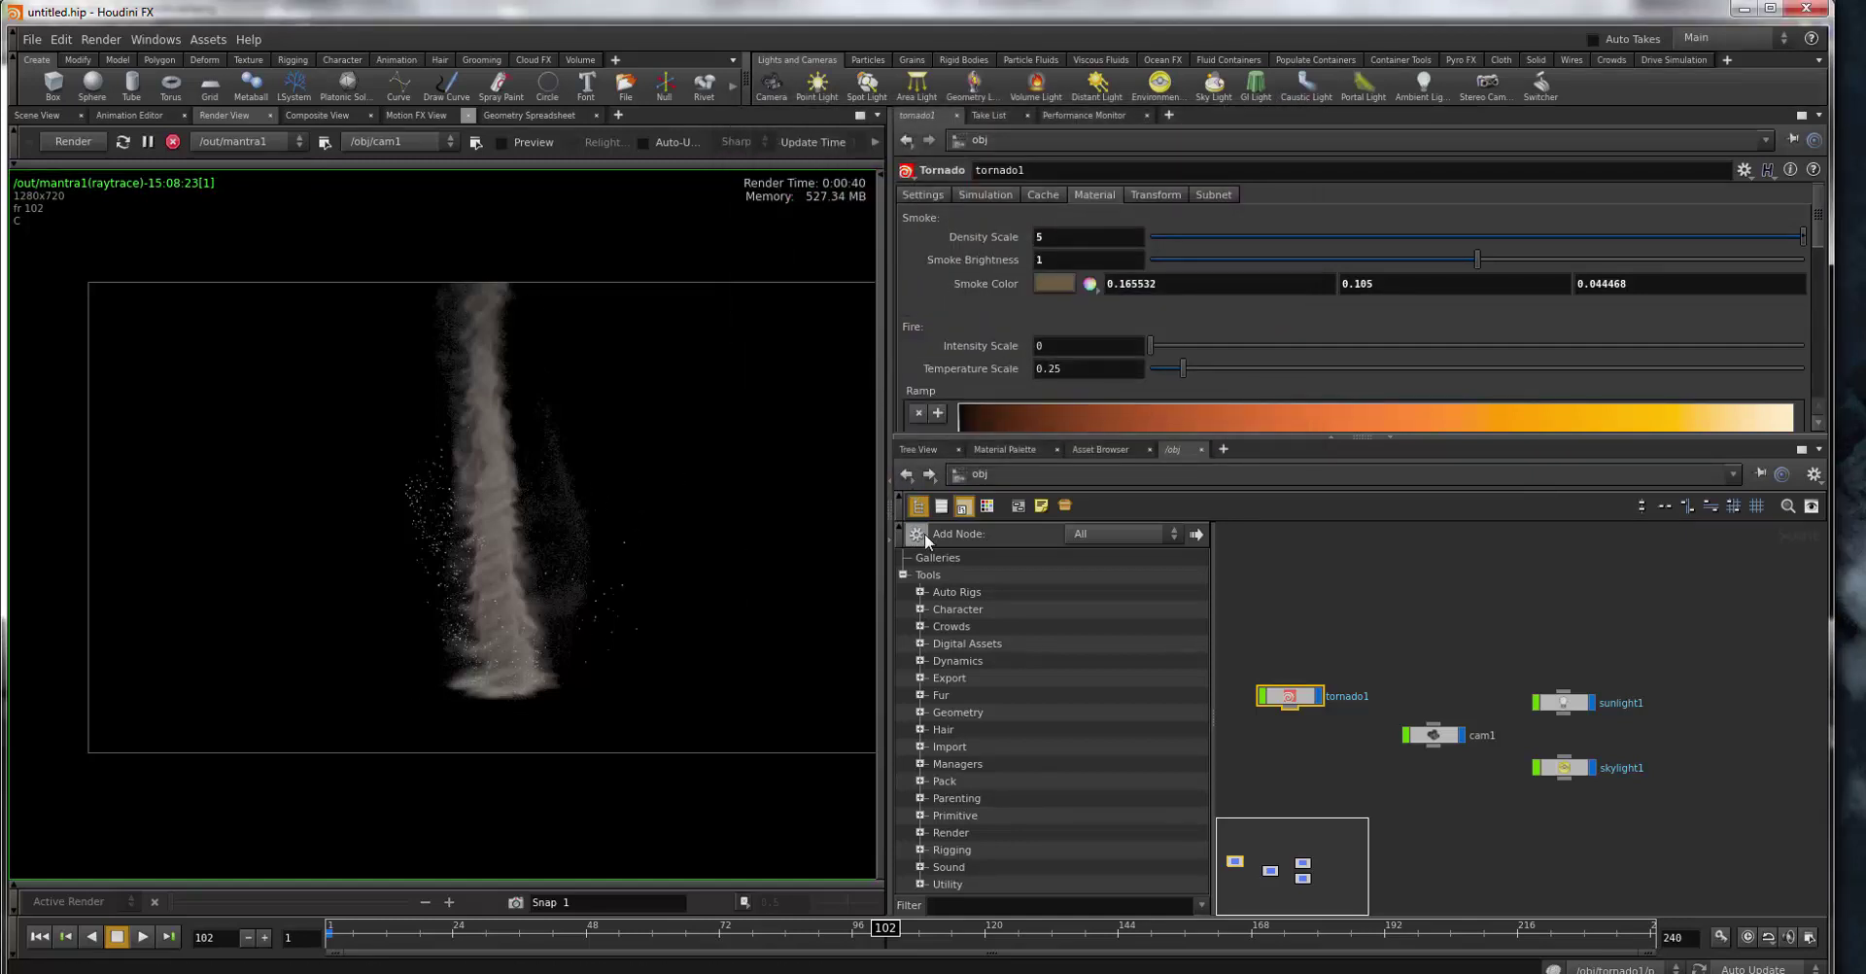
scroll(1085, 381, "down", 1)
scroll(1085, 381, "down", 1)
scroll(1085, 381, "down", 1)
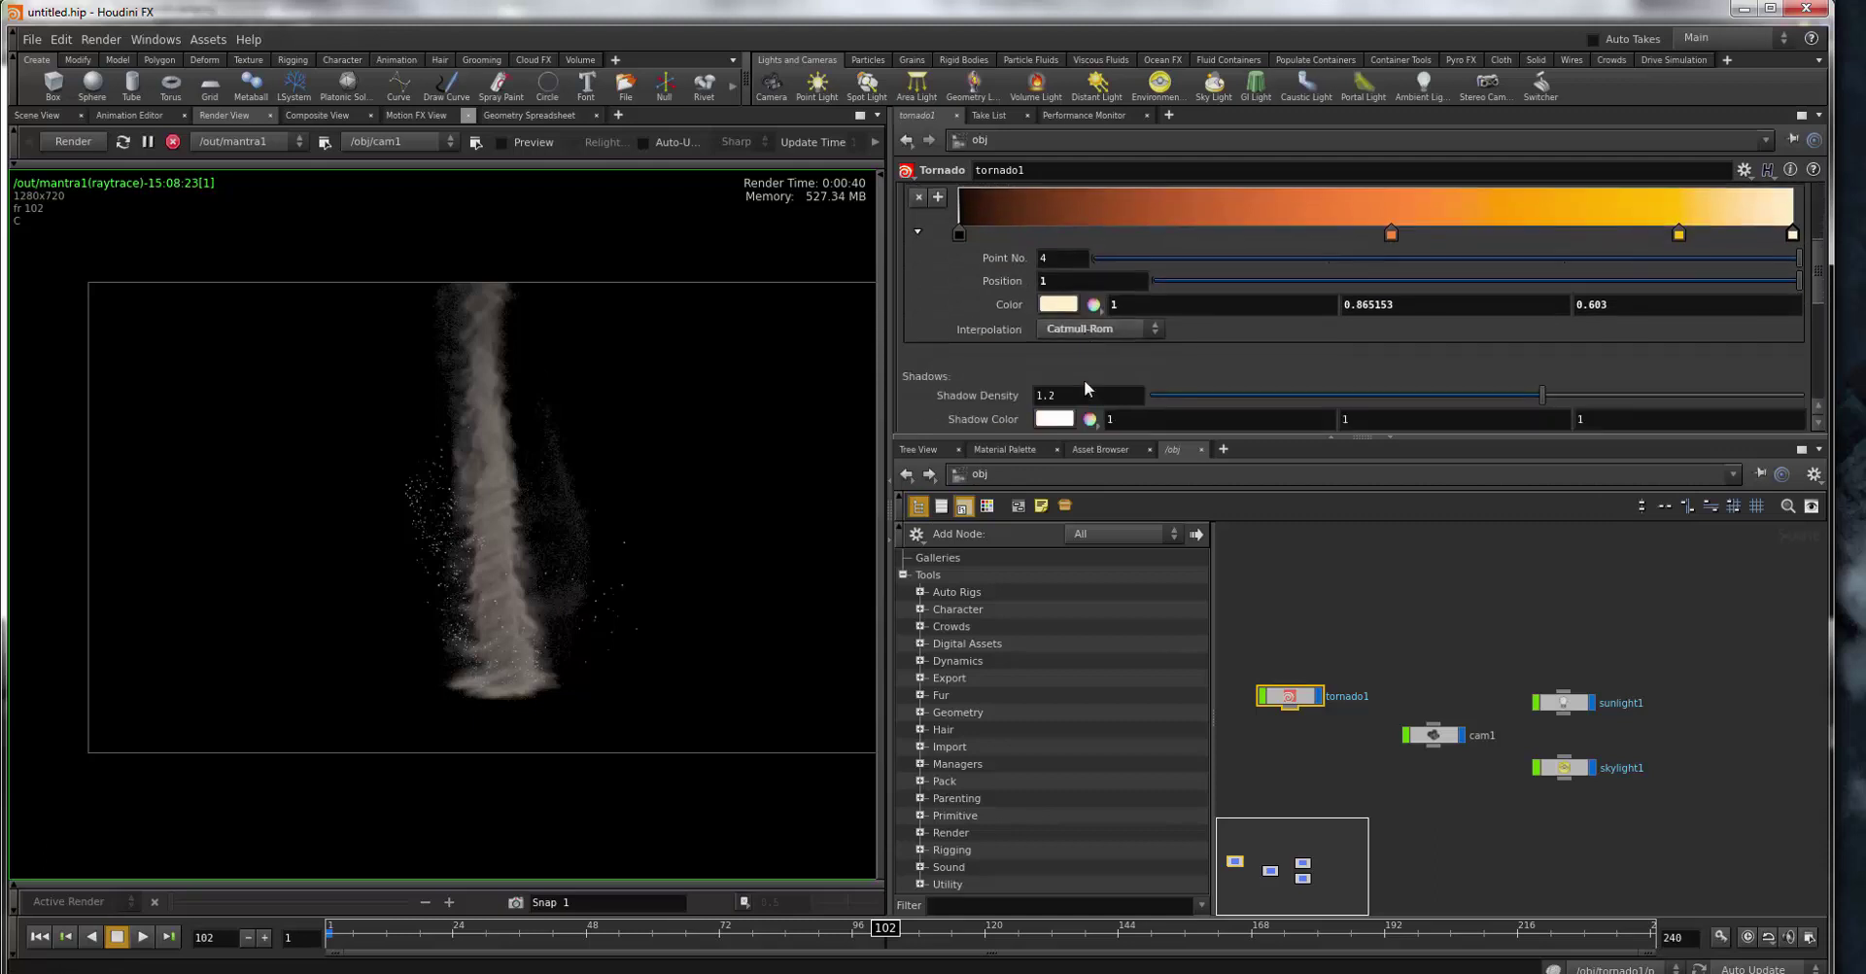
scroll(1084, 379, "down", 1)
left_click(1087, 347)
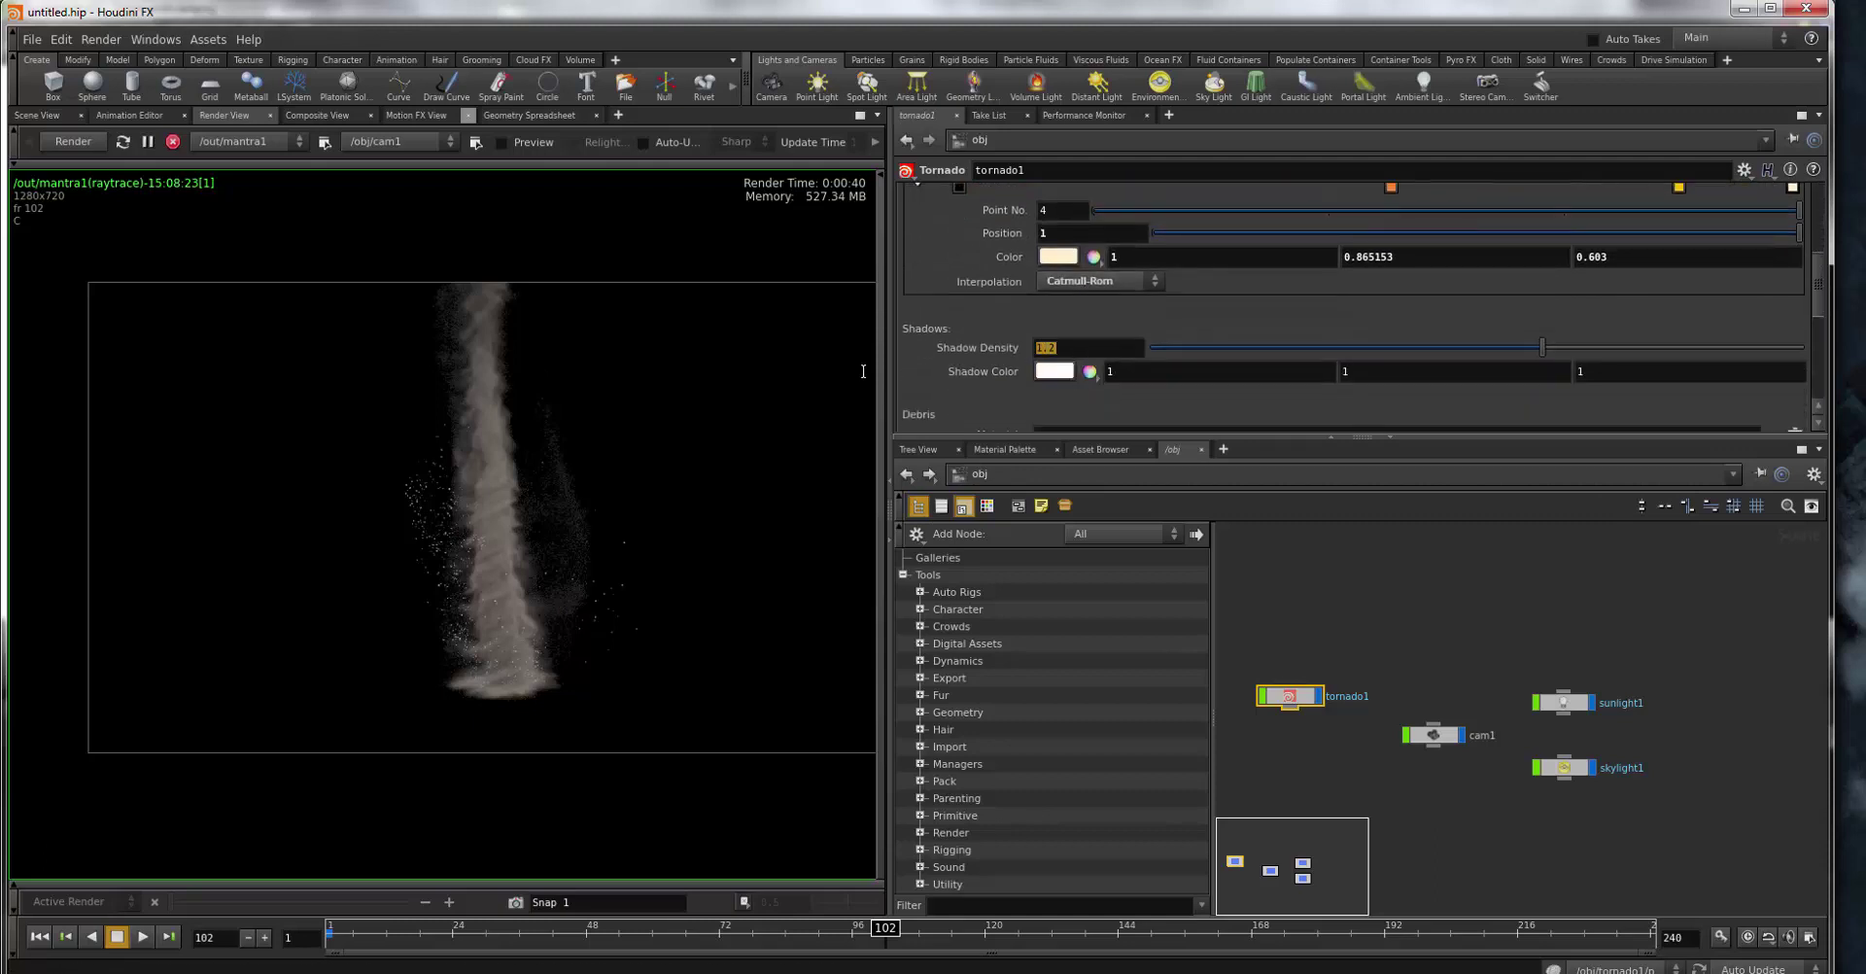
type("2")
key("Return")
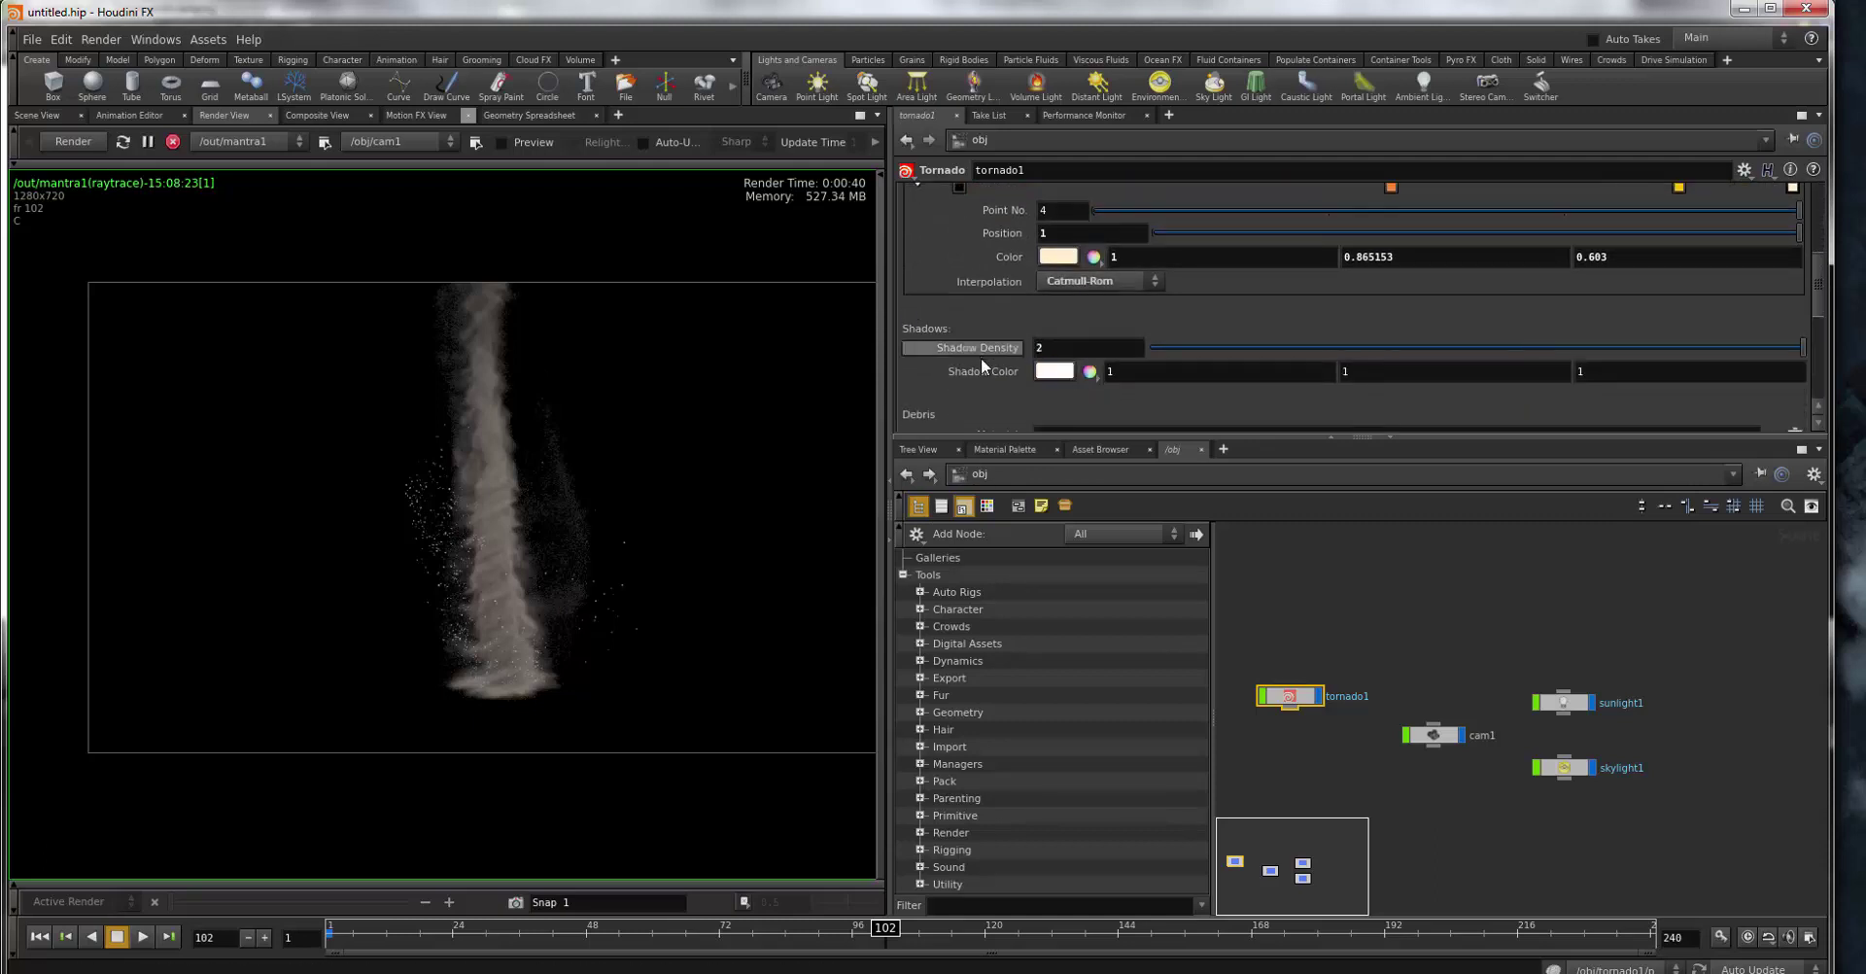
- Set Shadow Color to 0.276 grey and limit rendering to a region around the tornado
left_click(1045, 376)
left_click(1116, 438)
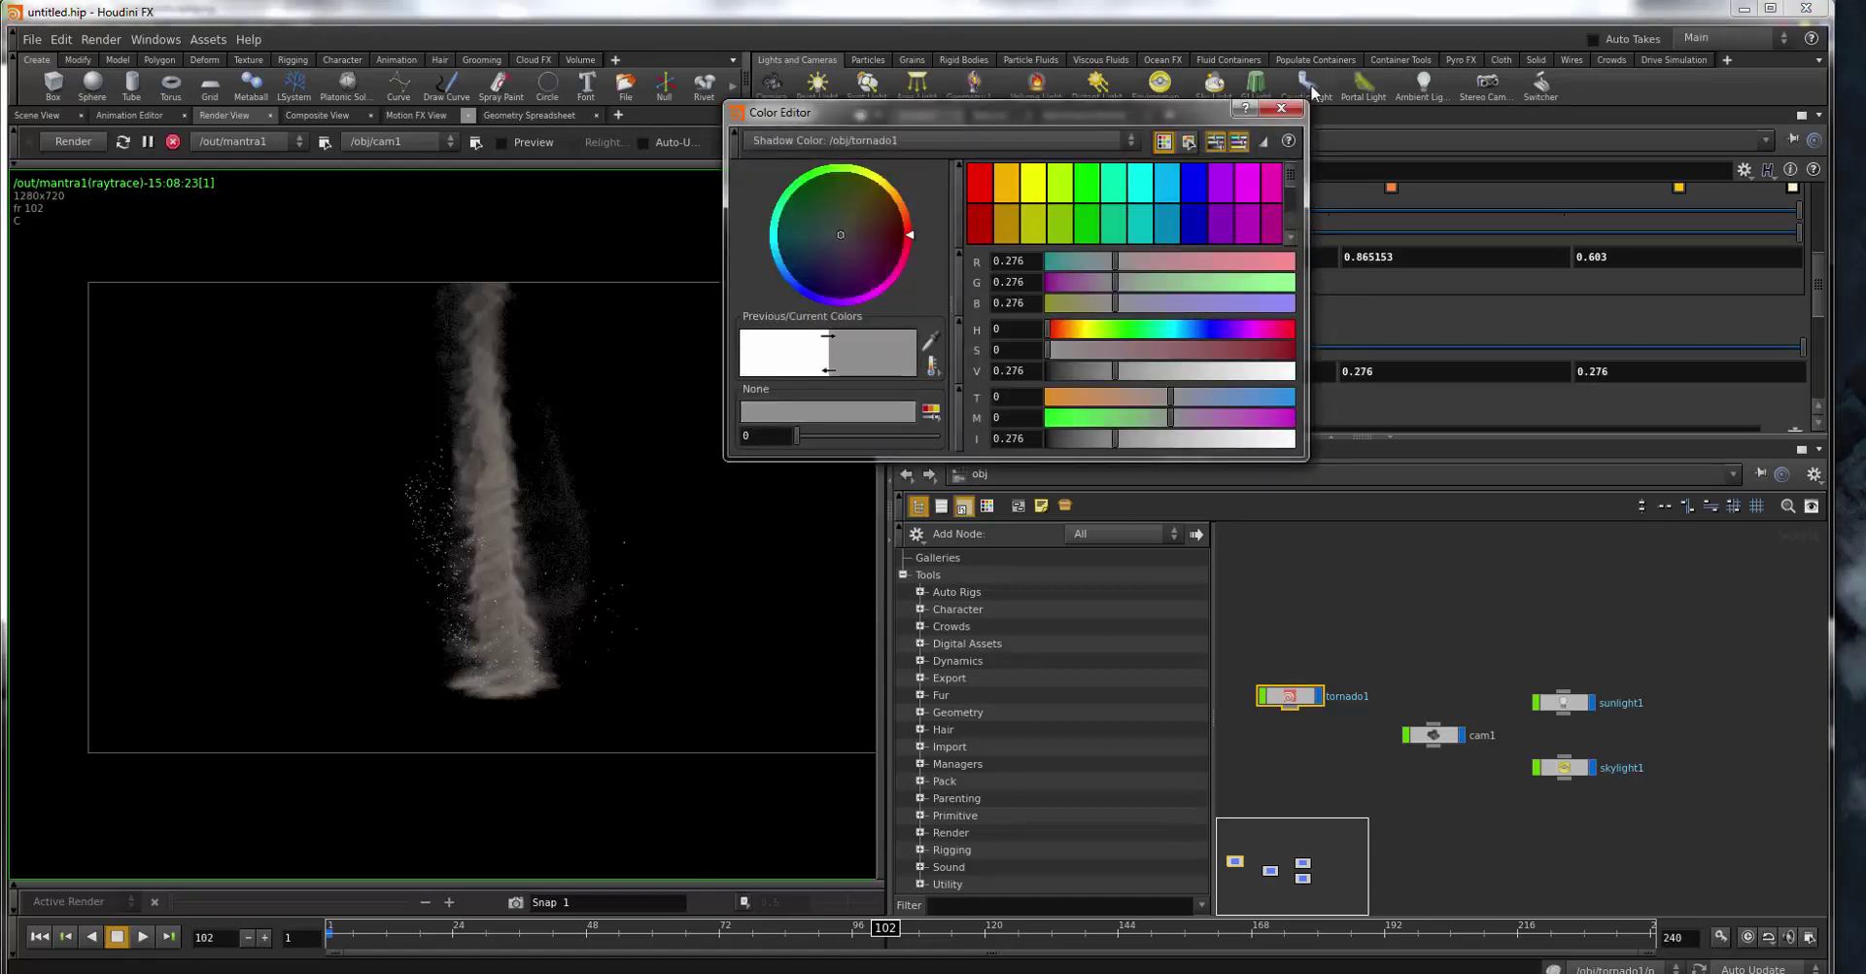
left_click(1281, 108)
left_click_drag(369, 283, 644, 728, "shift")
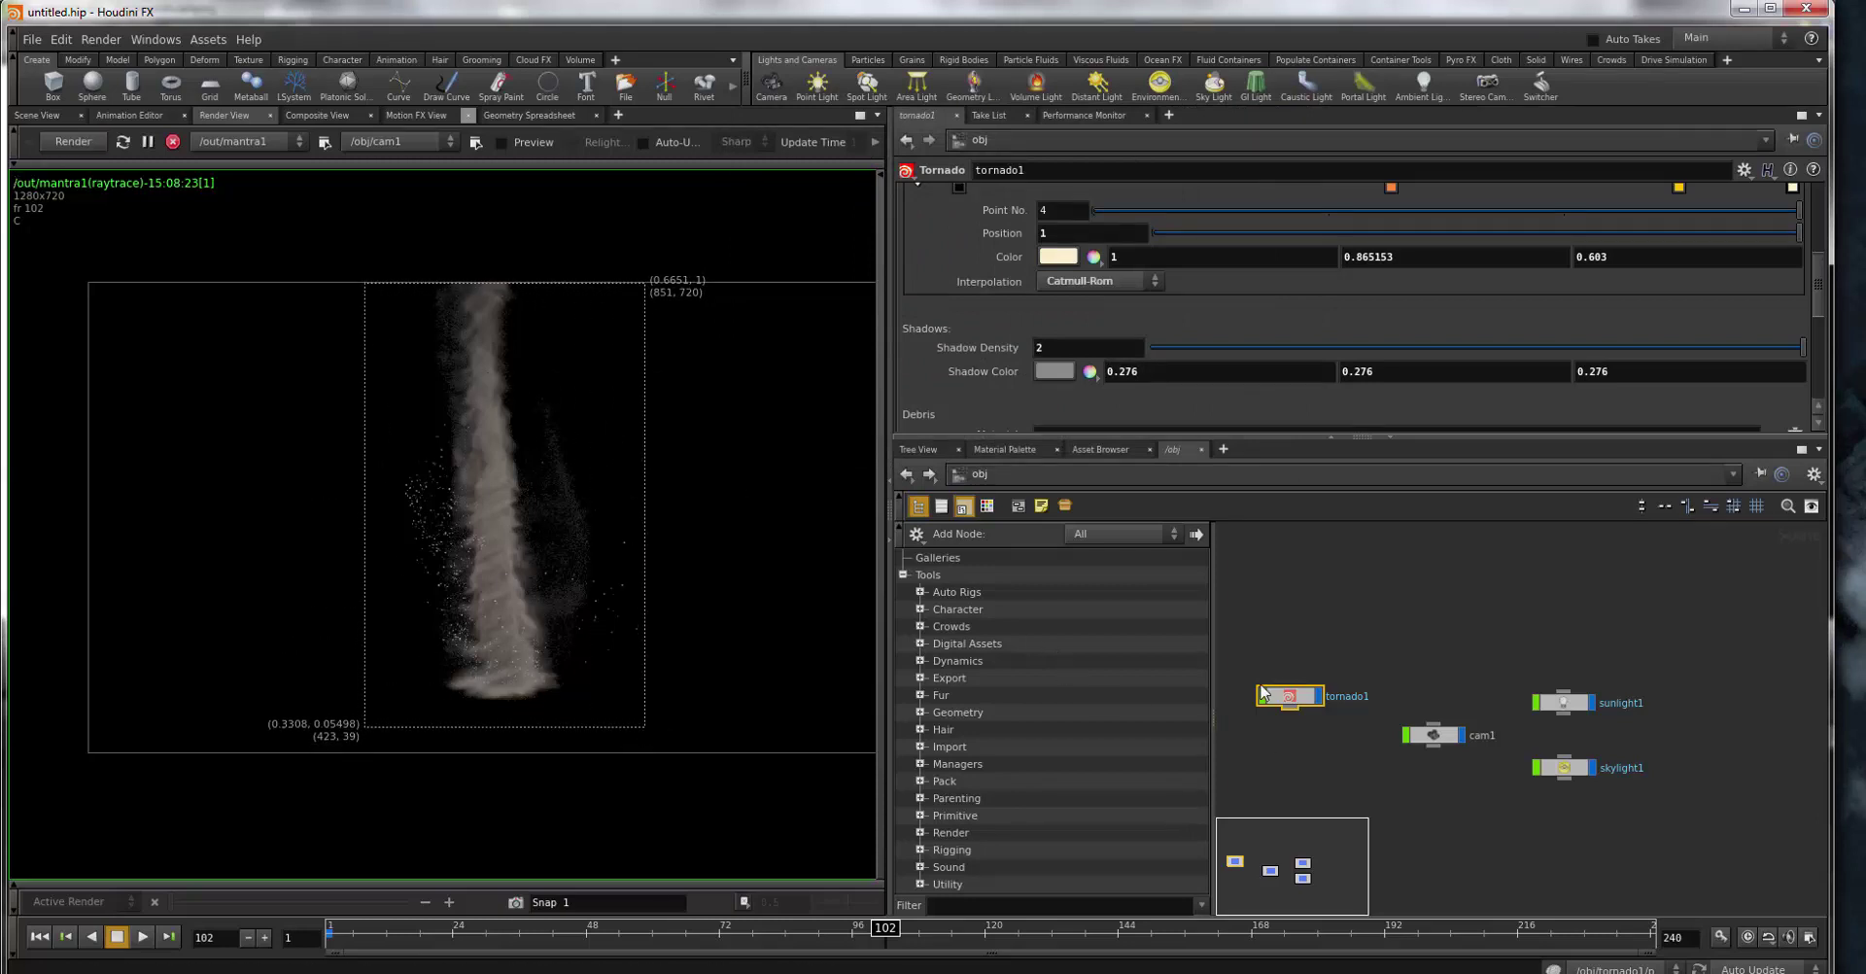
- Let the cropped frame 102 render finish while reviewing tornado1's Cache and Simulation parameters
scroll(1086, 405, "down", 3)
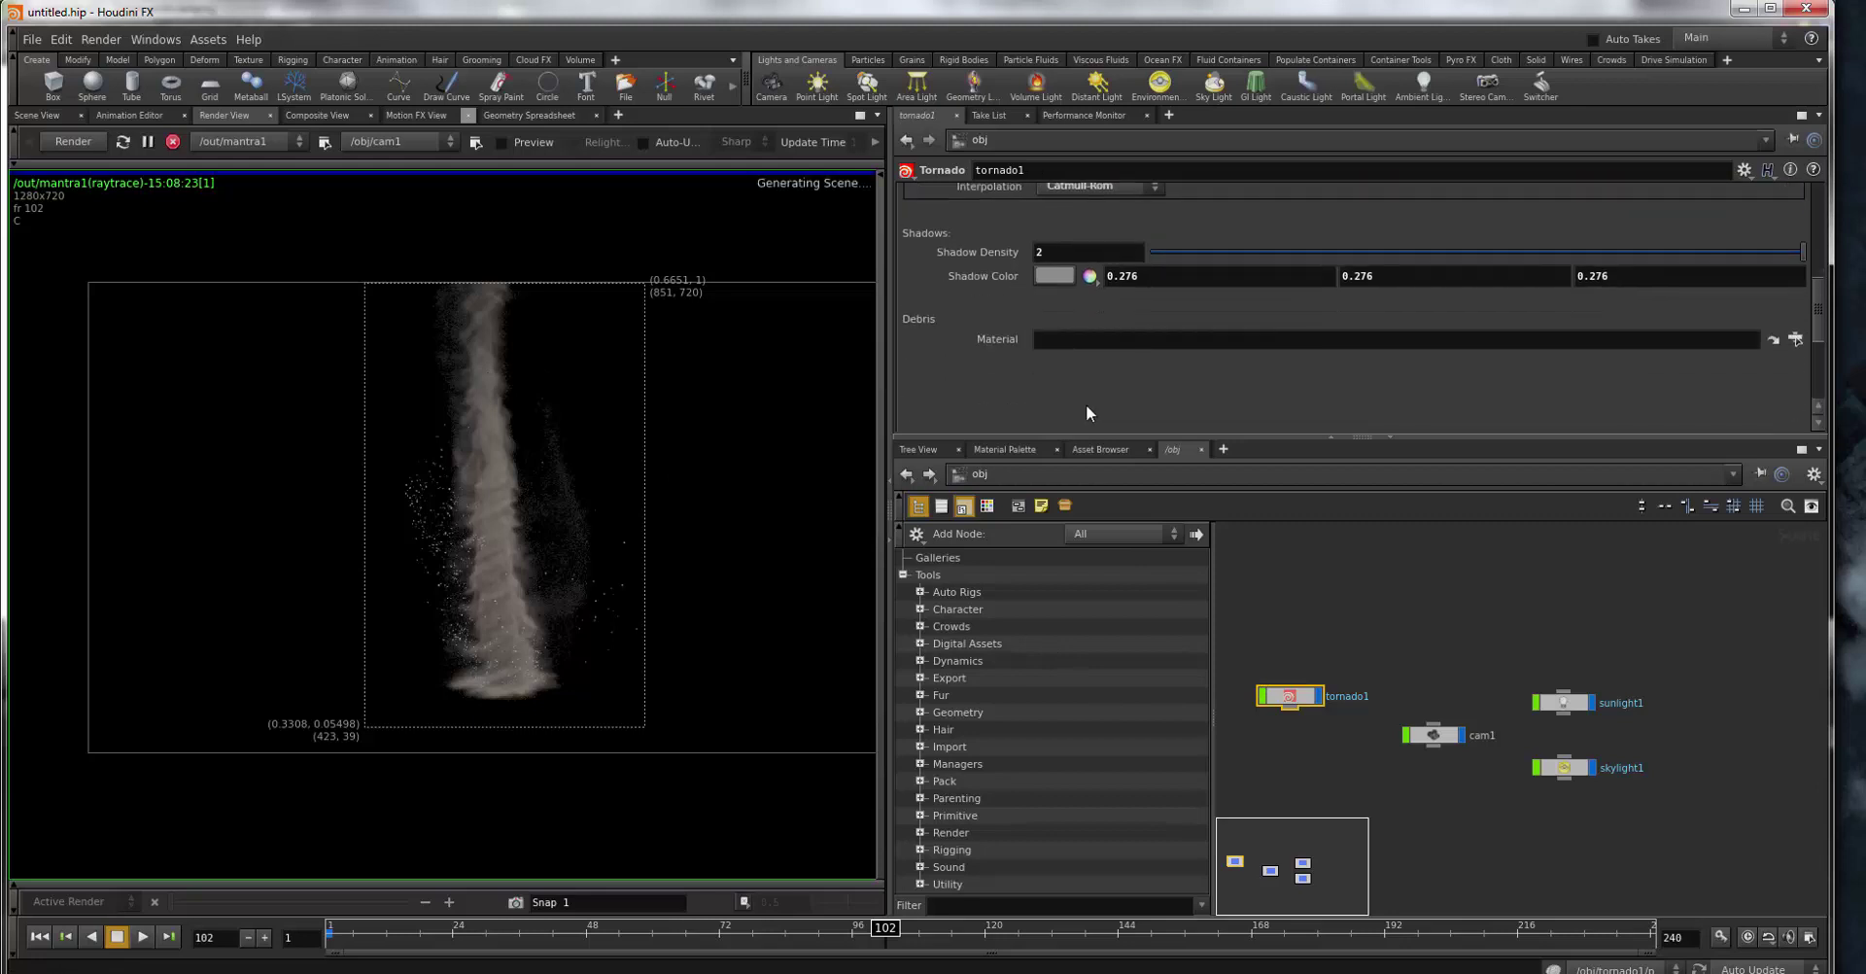
scroll(1086, 405, "up", 4)
scroll(1087, 405, "up", 2)
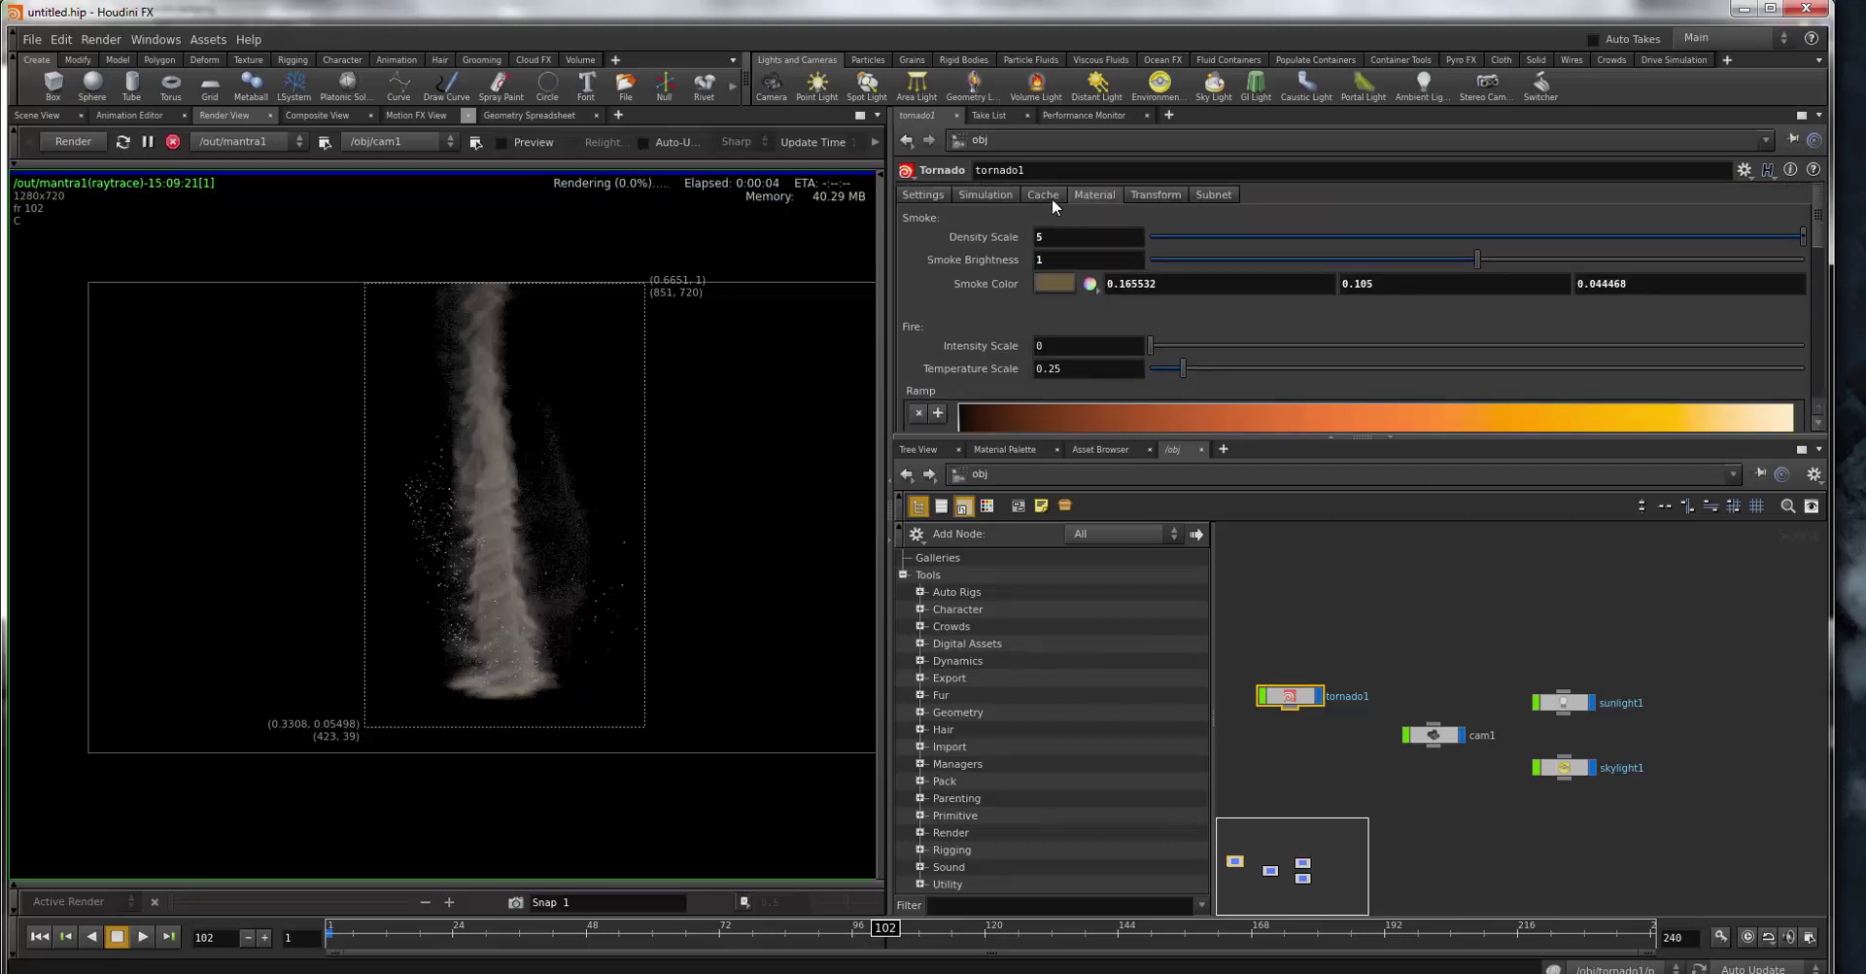
left_click(1052, 198)
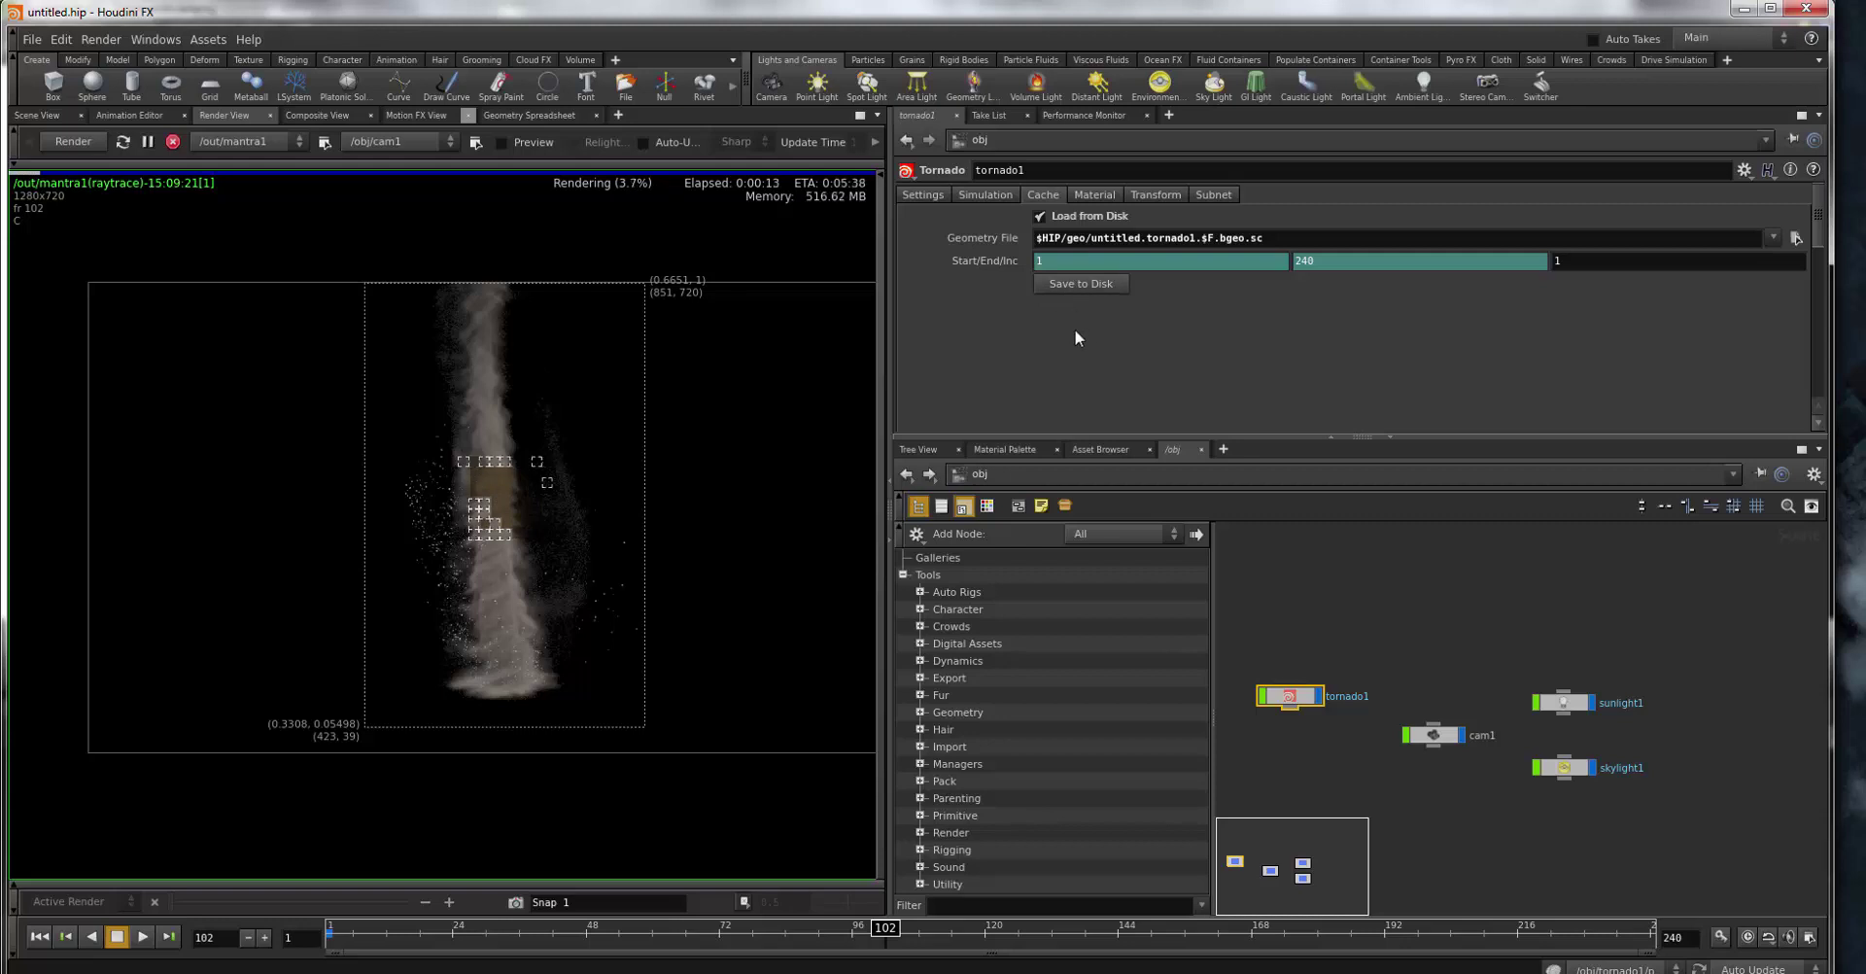
left_click(994, 199)
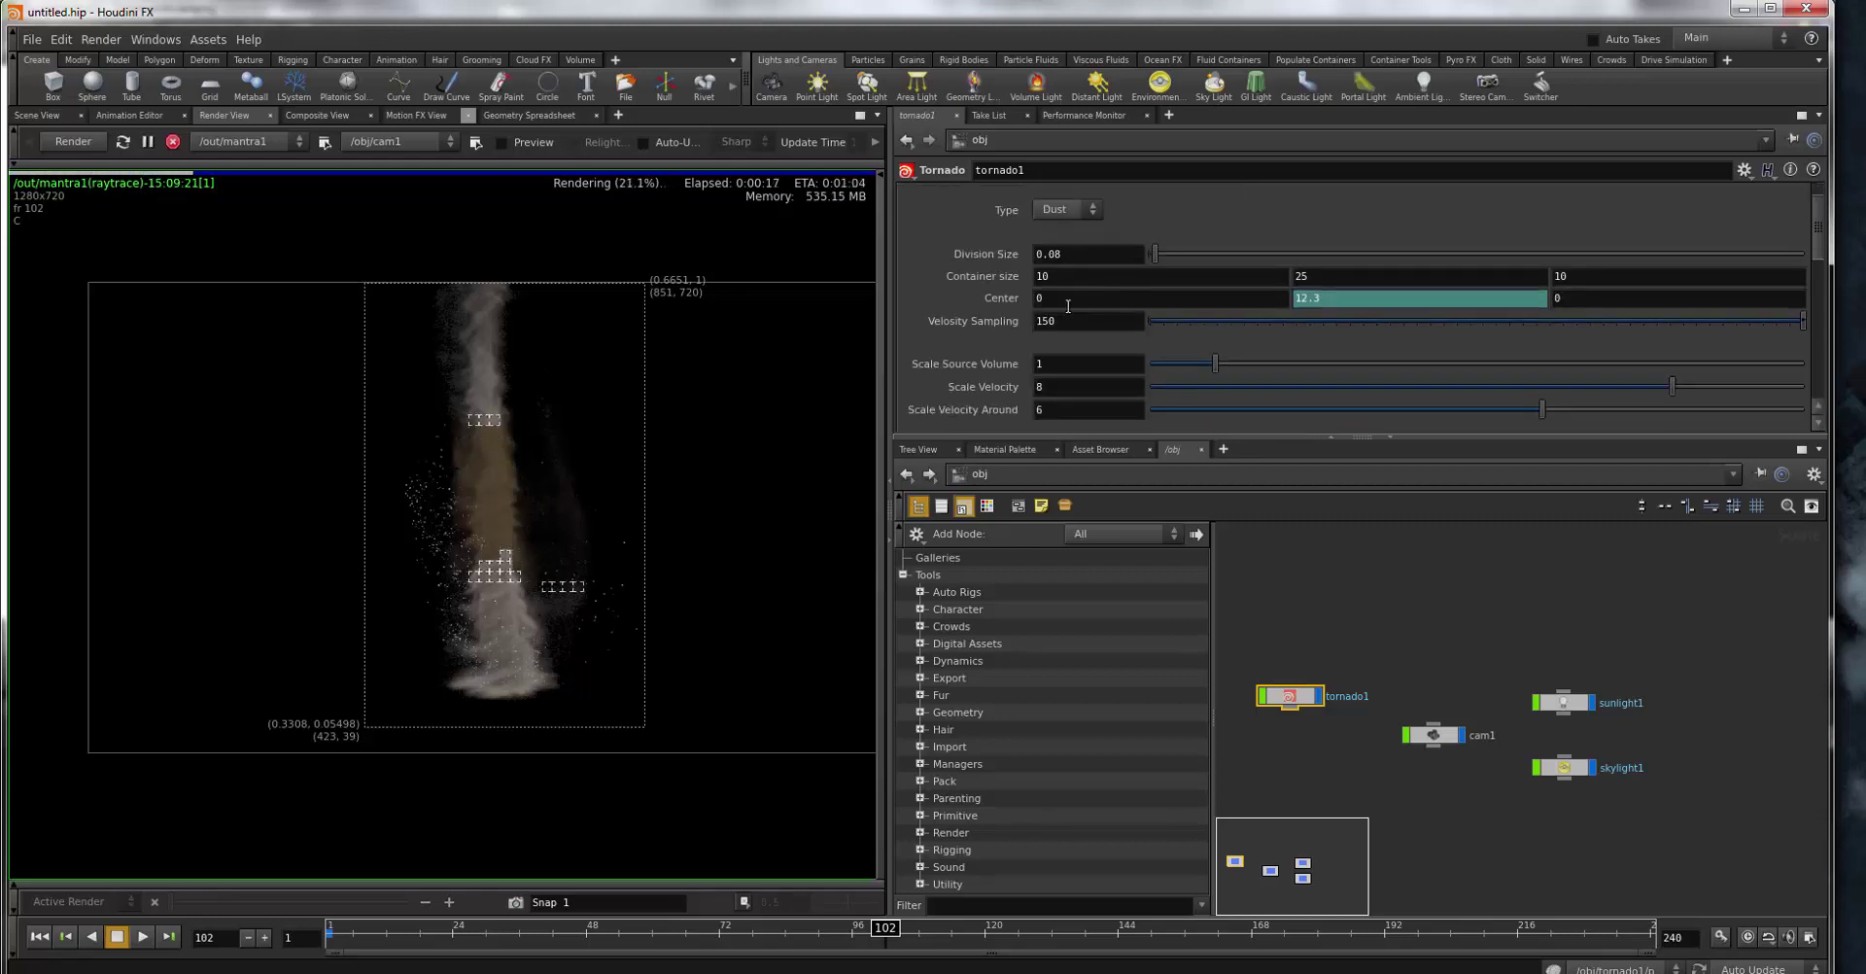
scroll(1067, 306, "down", 3)
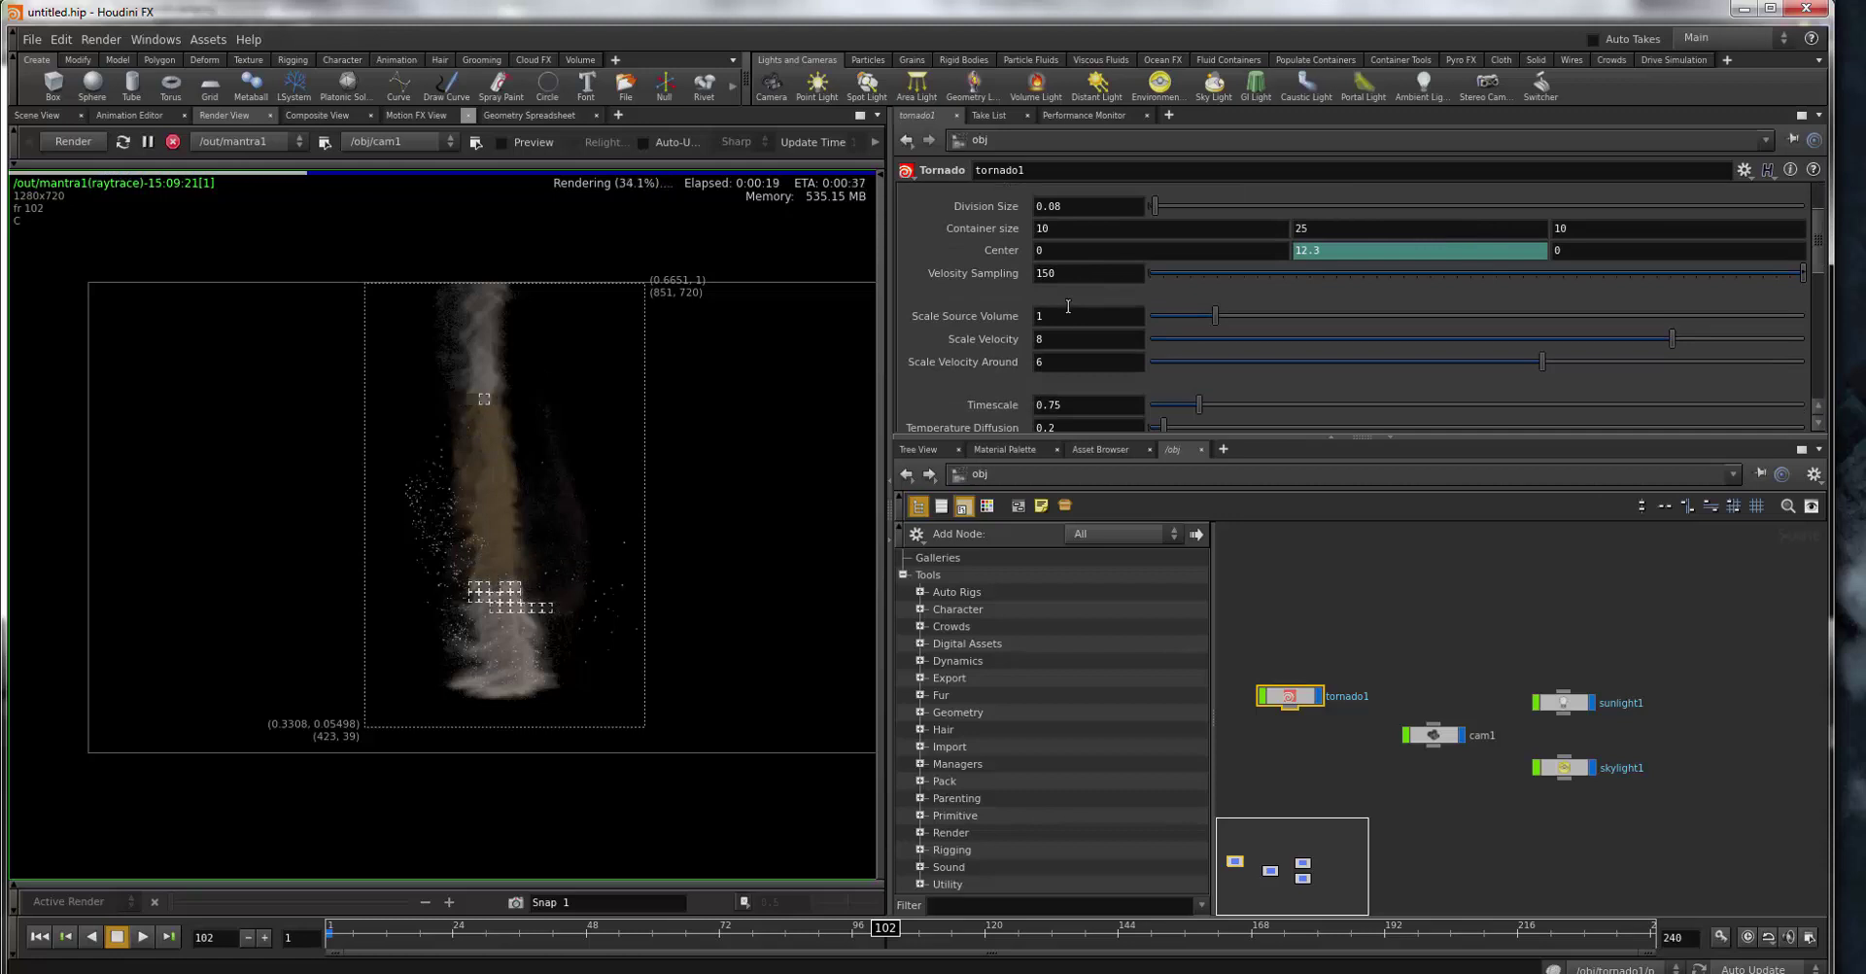
scroll(1067, 306, "down", 3)
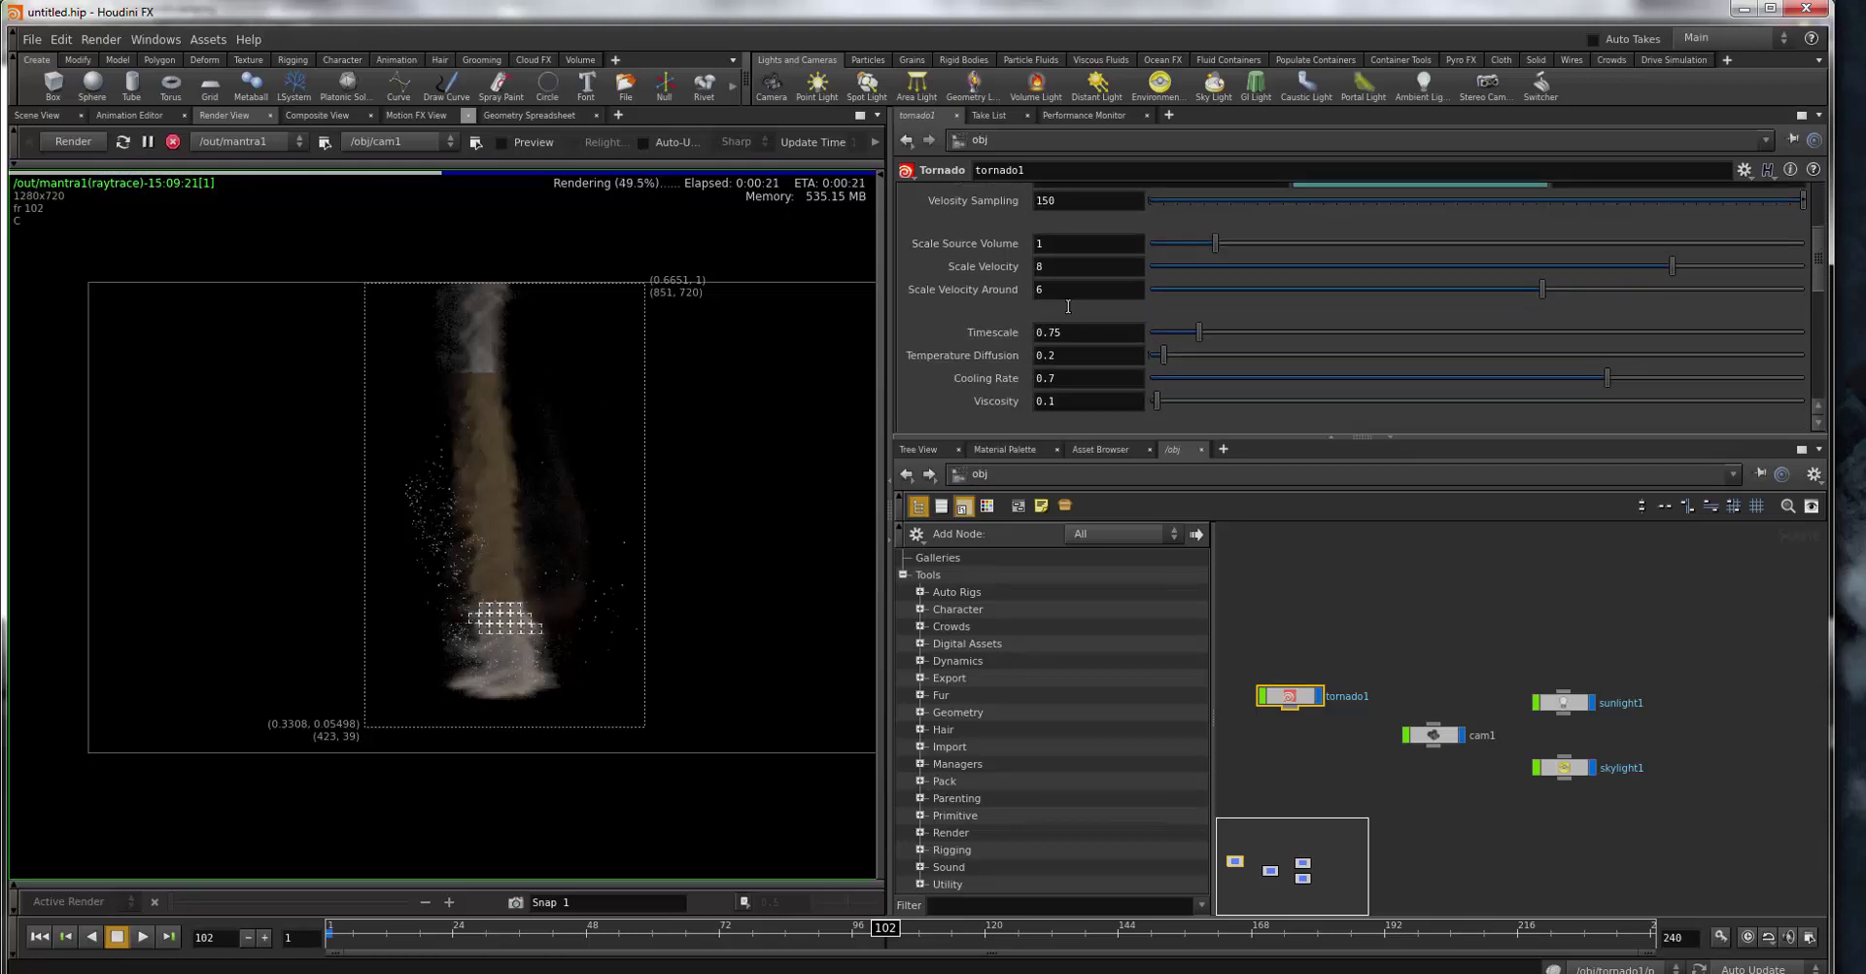
scroll(1067, 306, "down", 3)
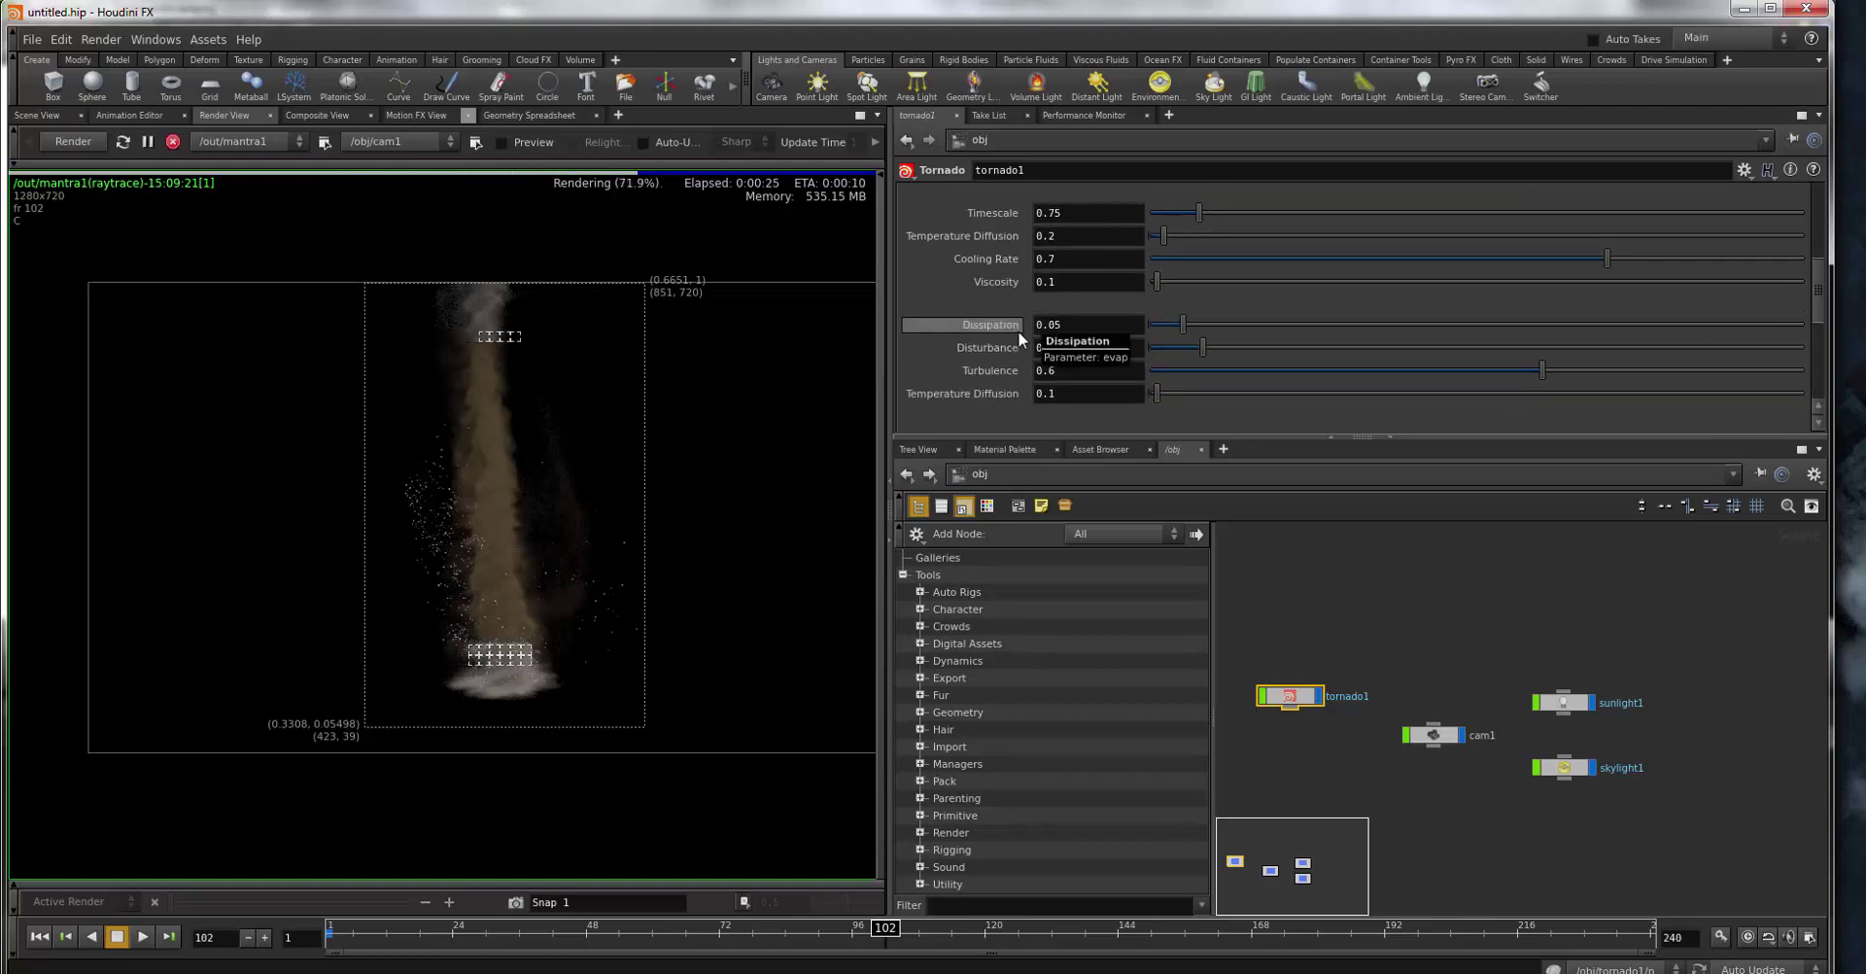
scroll(1018, 330, "down", 4)
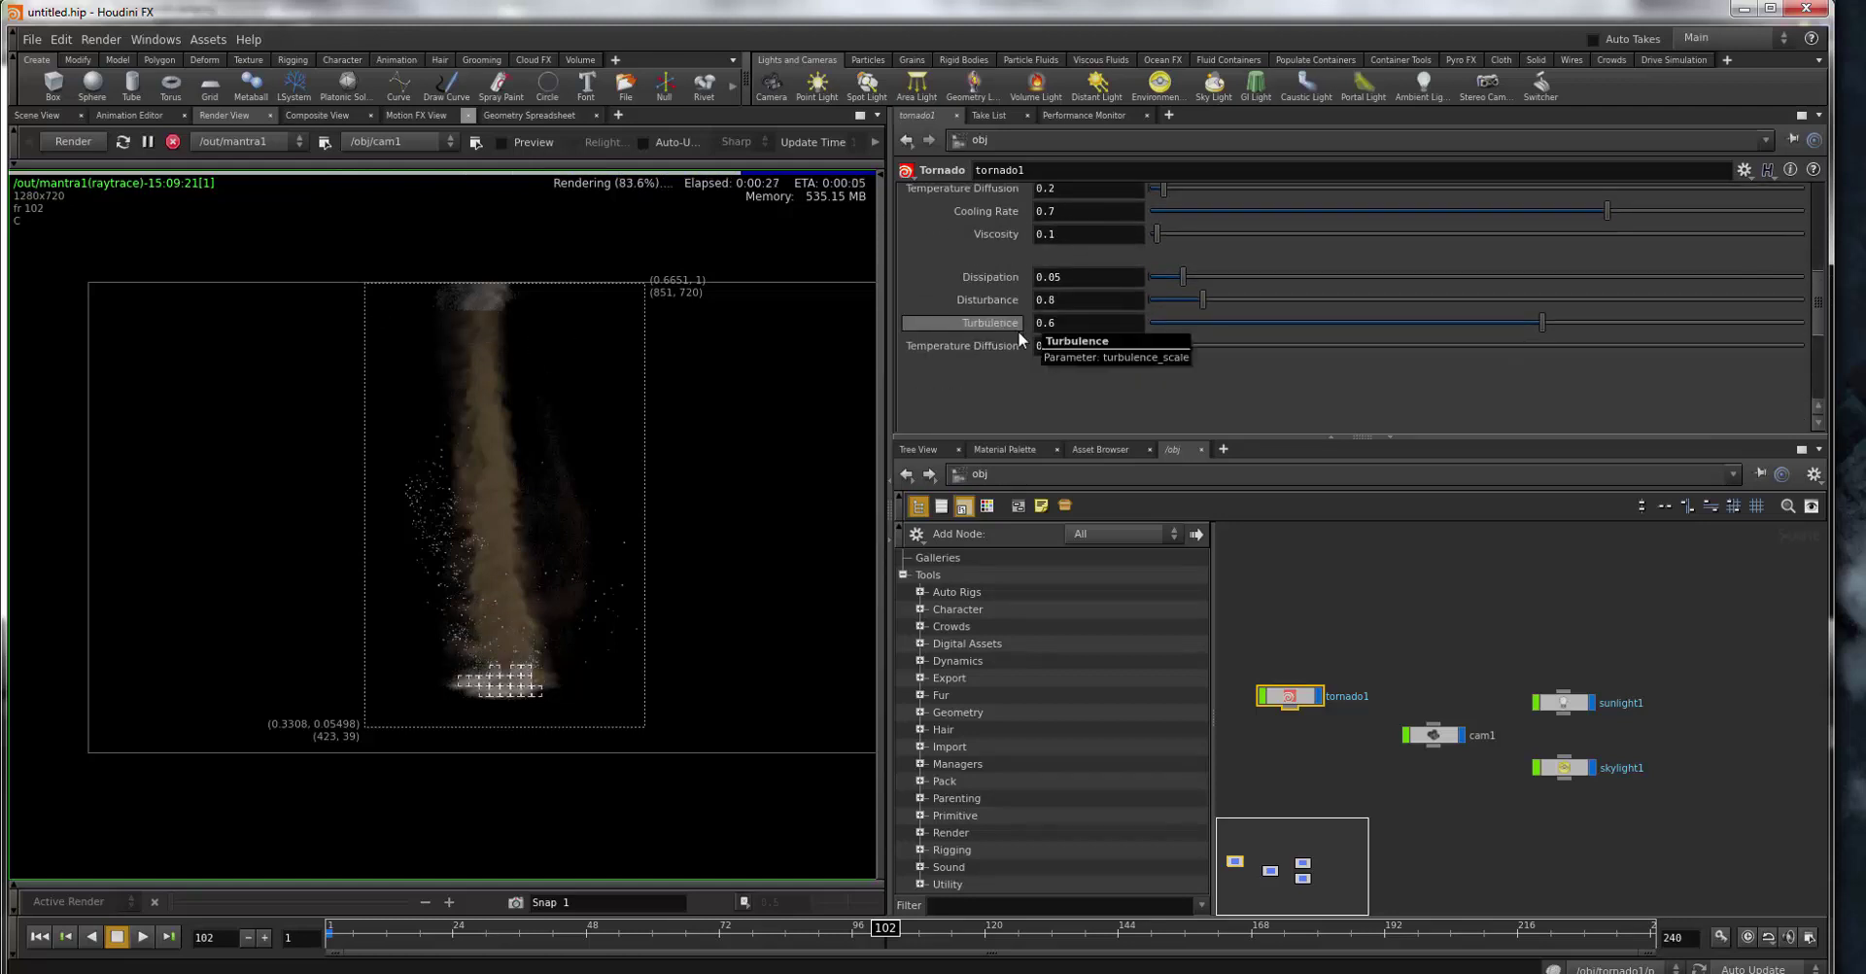
scroll(1018, 331, "up", 4)
scroll(1017, 331, "up", 4)
- Open the Debris Material operator chooser on the Material tab and cancel, leaving it empty
left_click(1069, 195)
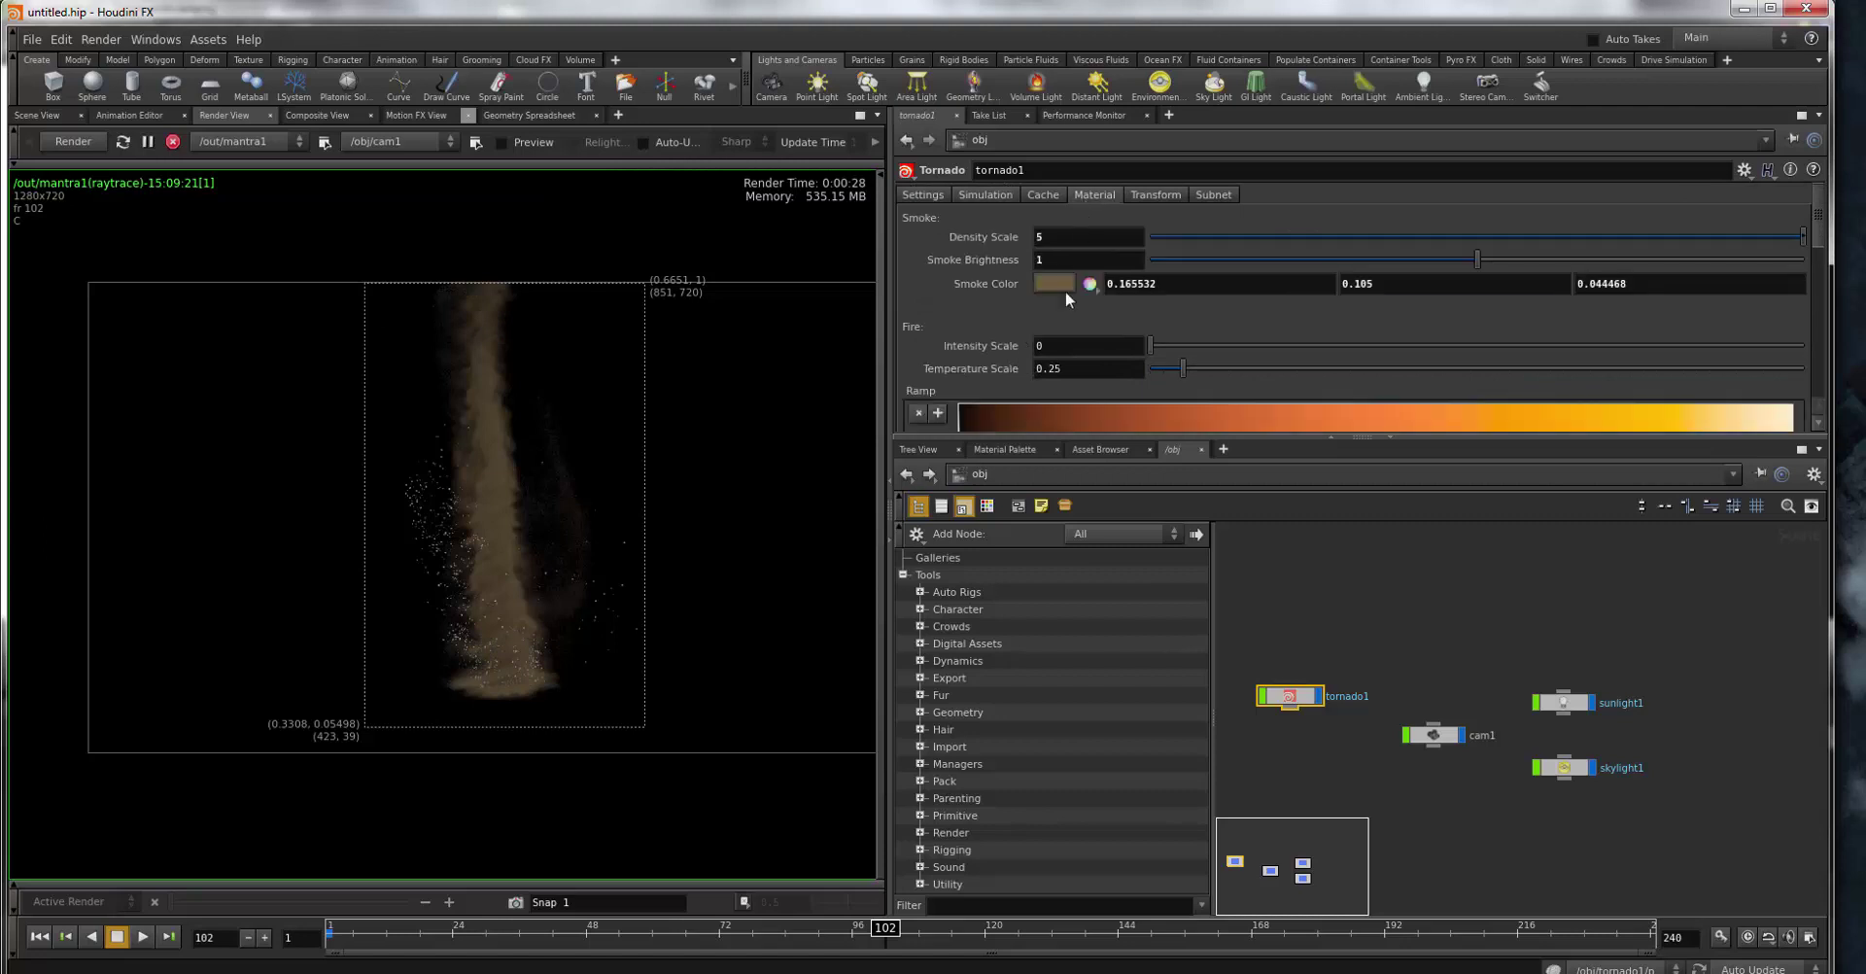
scroll(1066, 290, "down", 3)
scroll(1046, 311, "down", 3)
scroll(1046, 312, "down", 5)
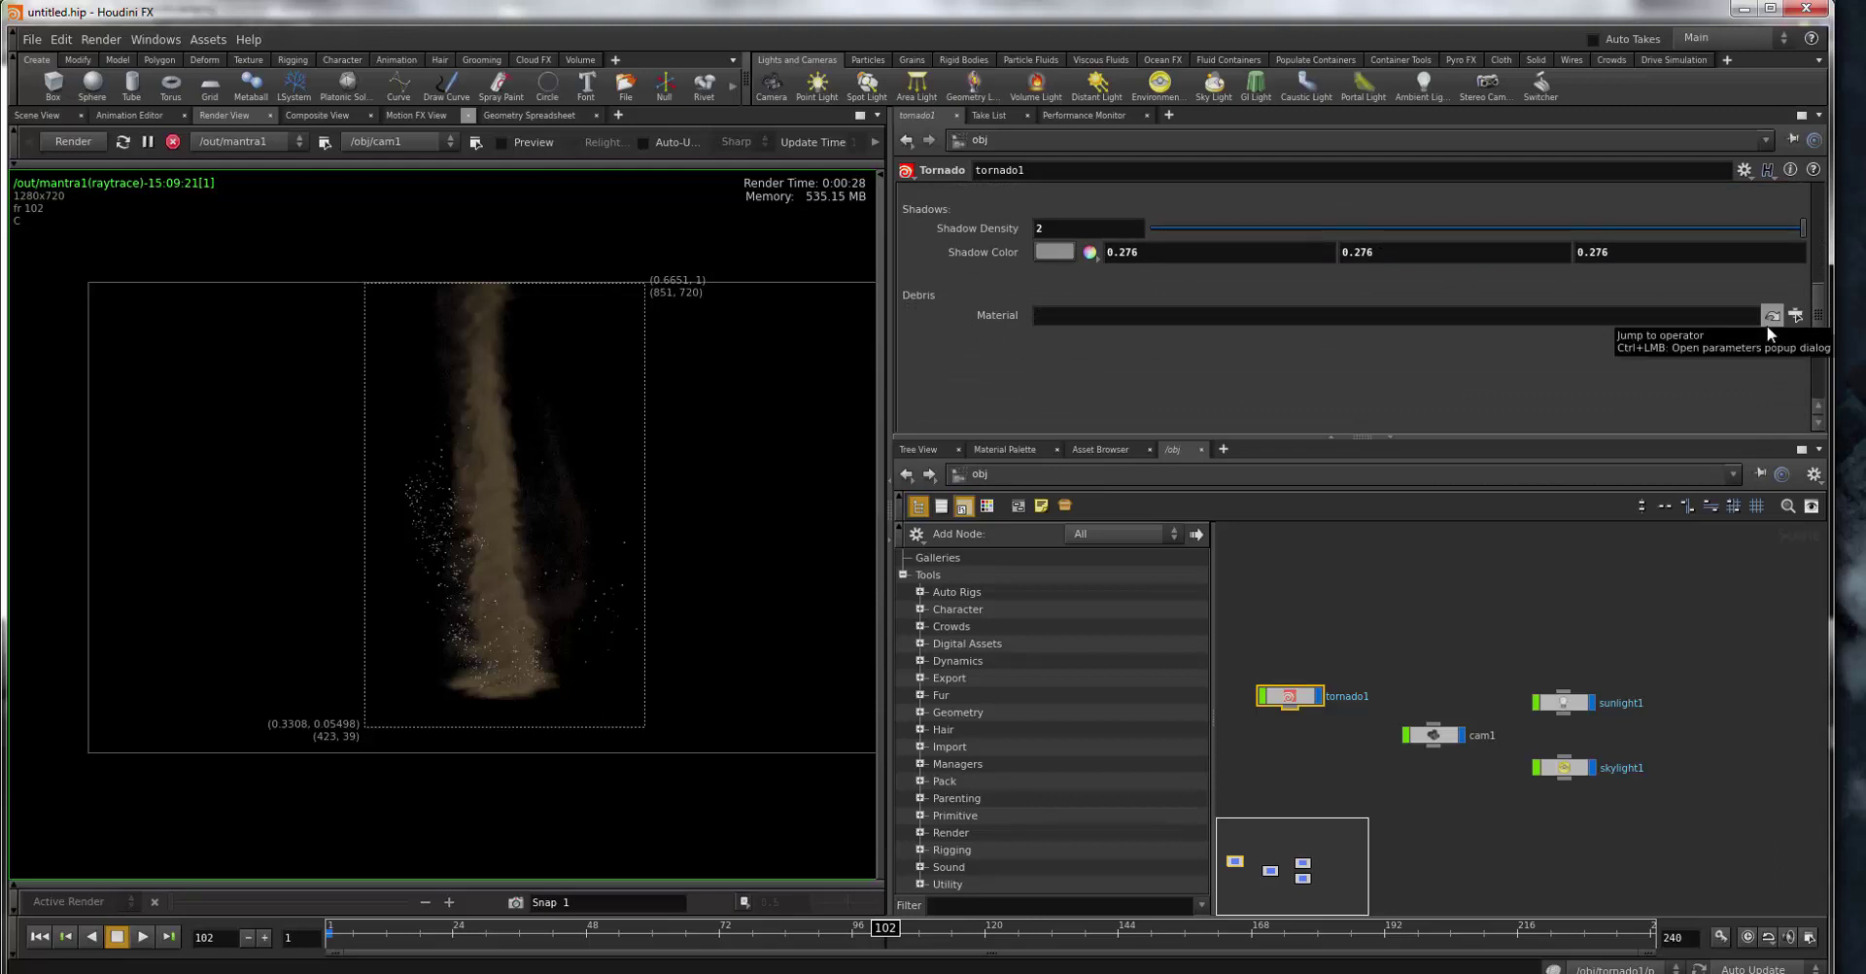
left_click(1772, 316)
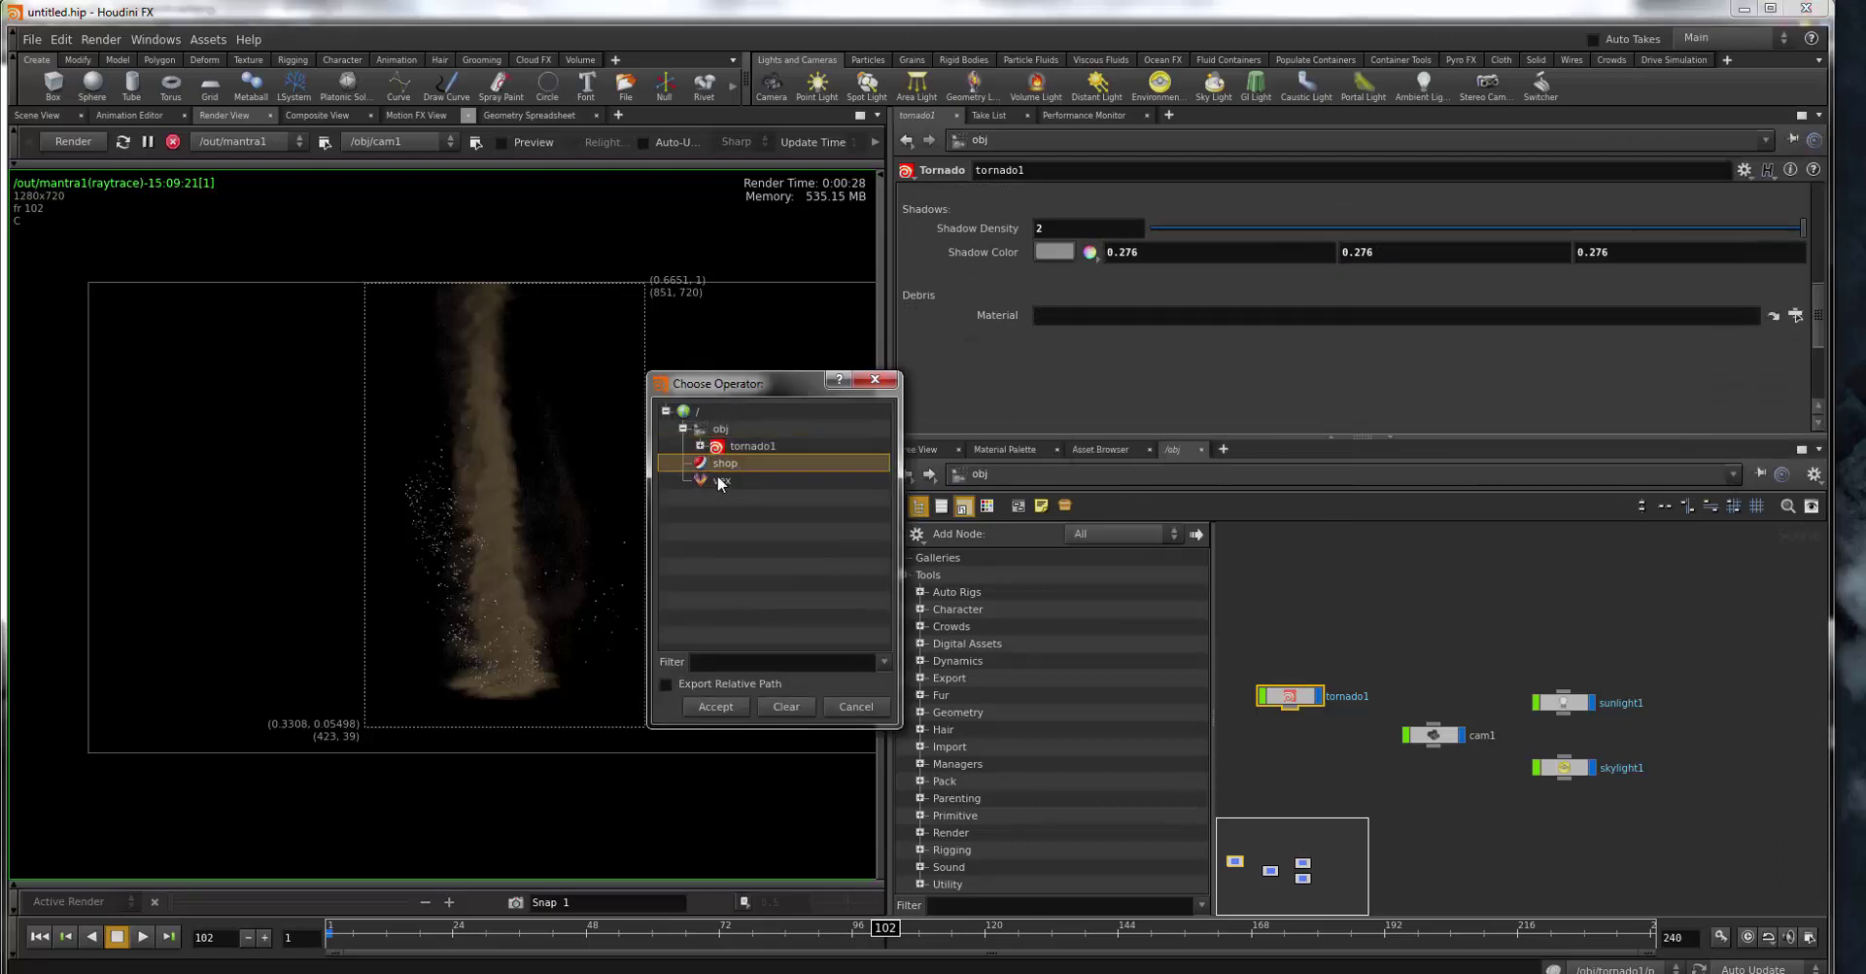
left_click(855, 706)
- Switch the network pane to /shop and filter the node tools to Mantra
left_click(1066, 508)
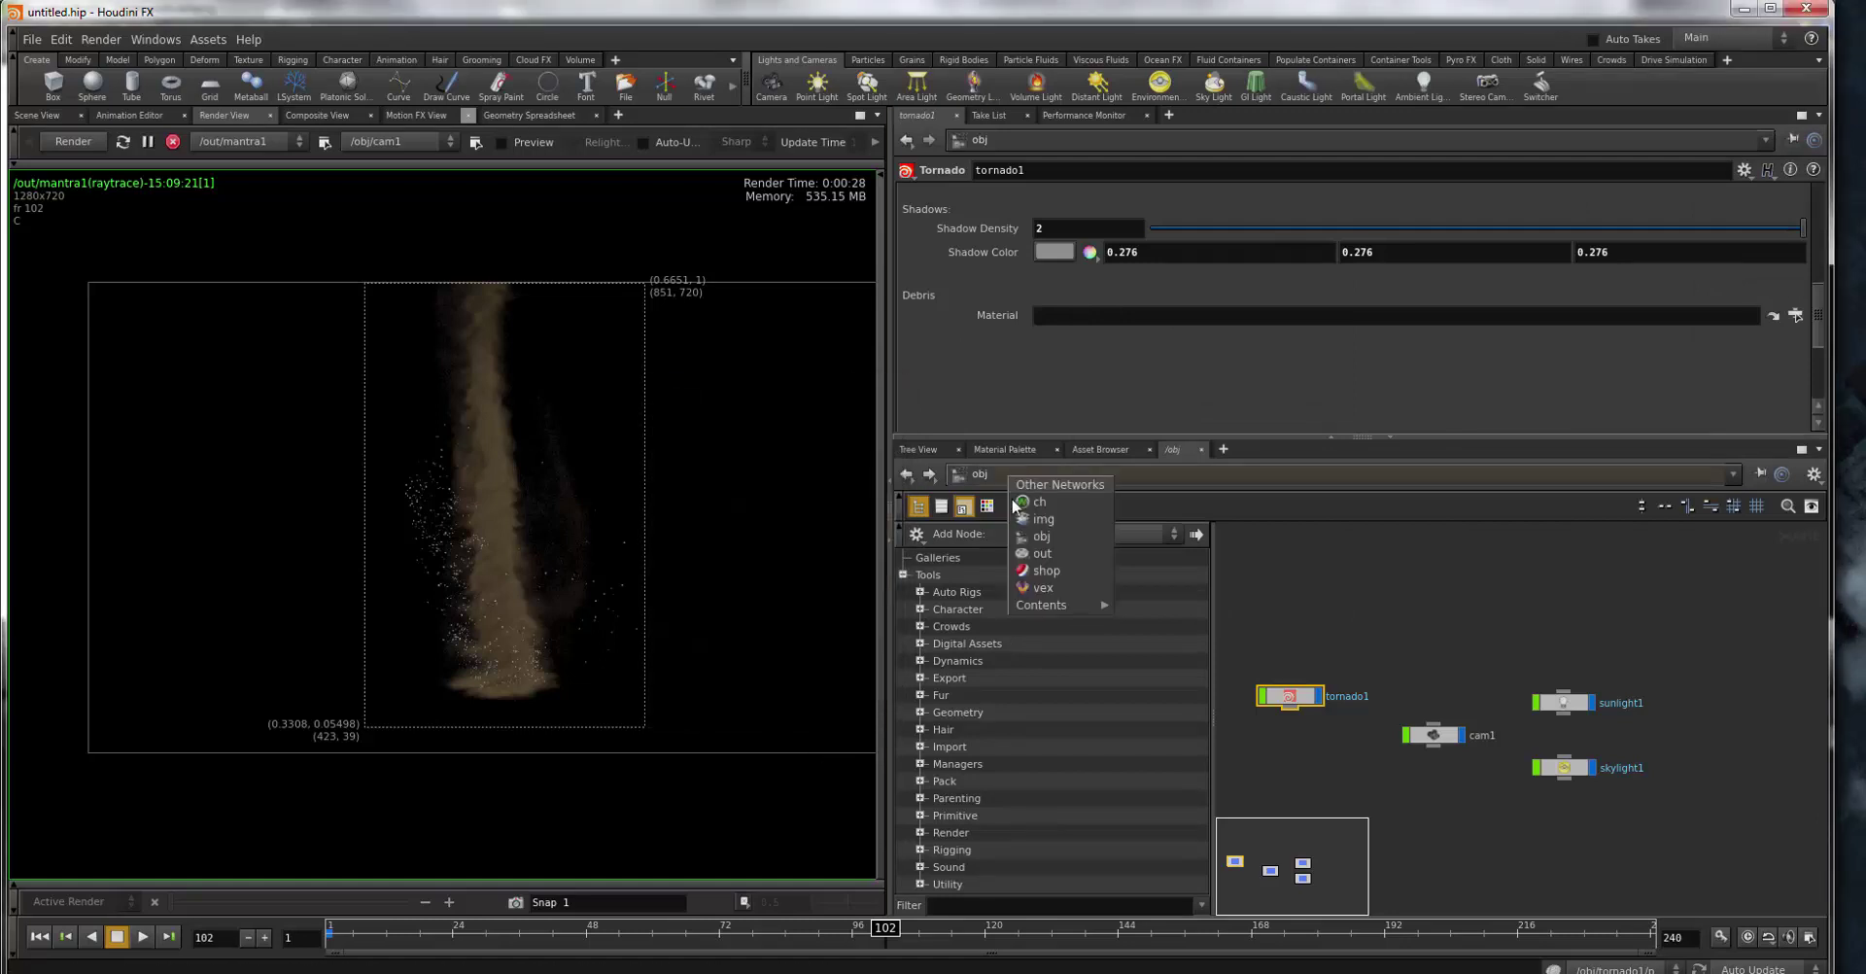
left_click(1079, 554)
left_click(1041, 506)
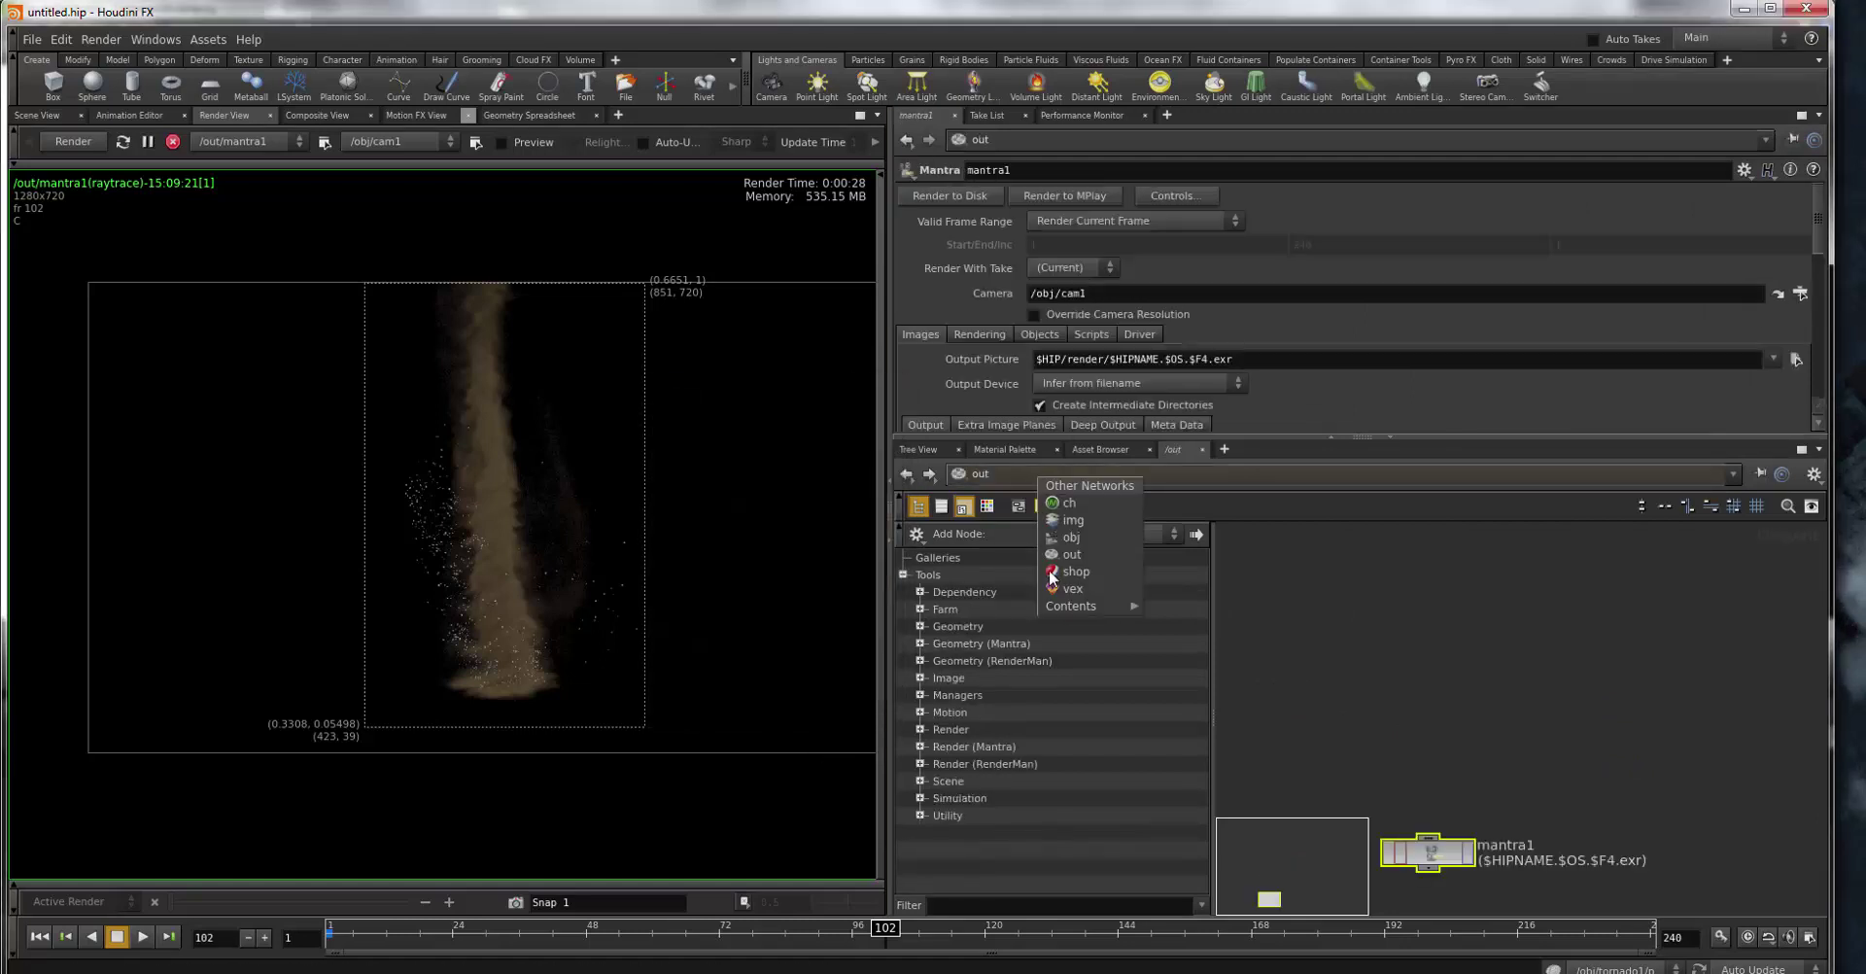
left_click(1079, 573)
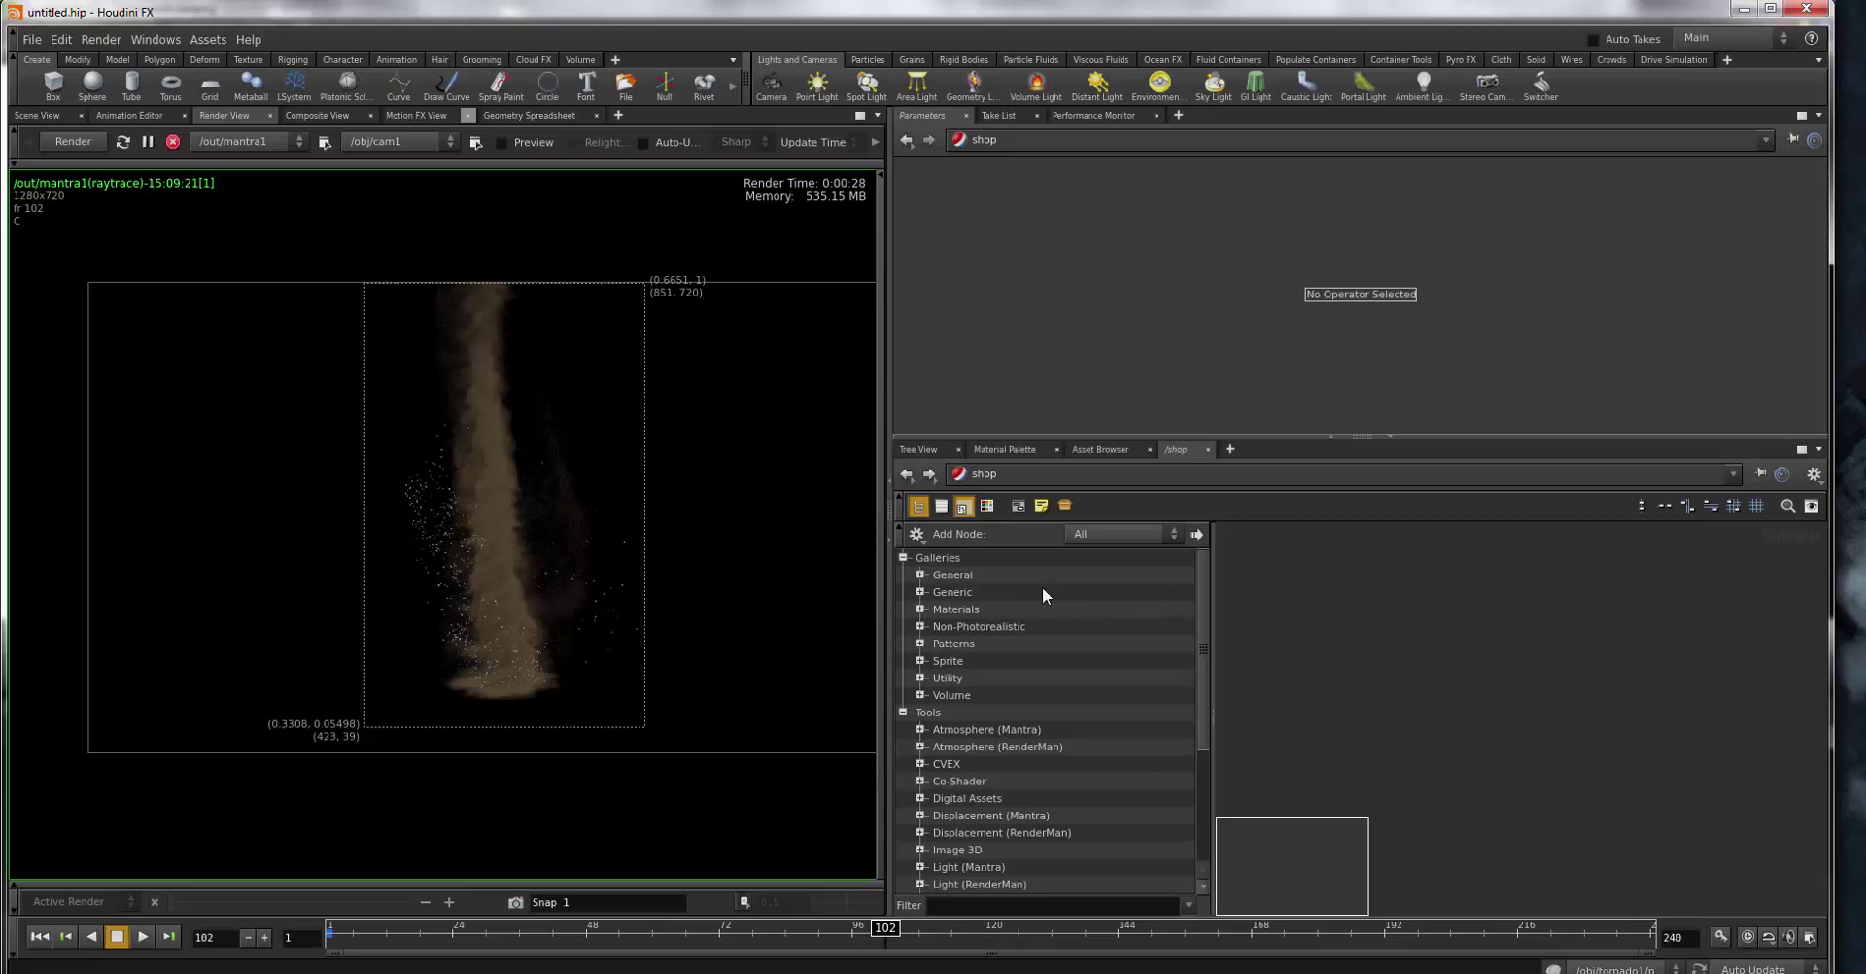
left_click(1118, 534)
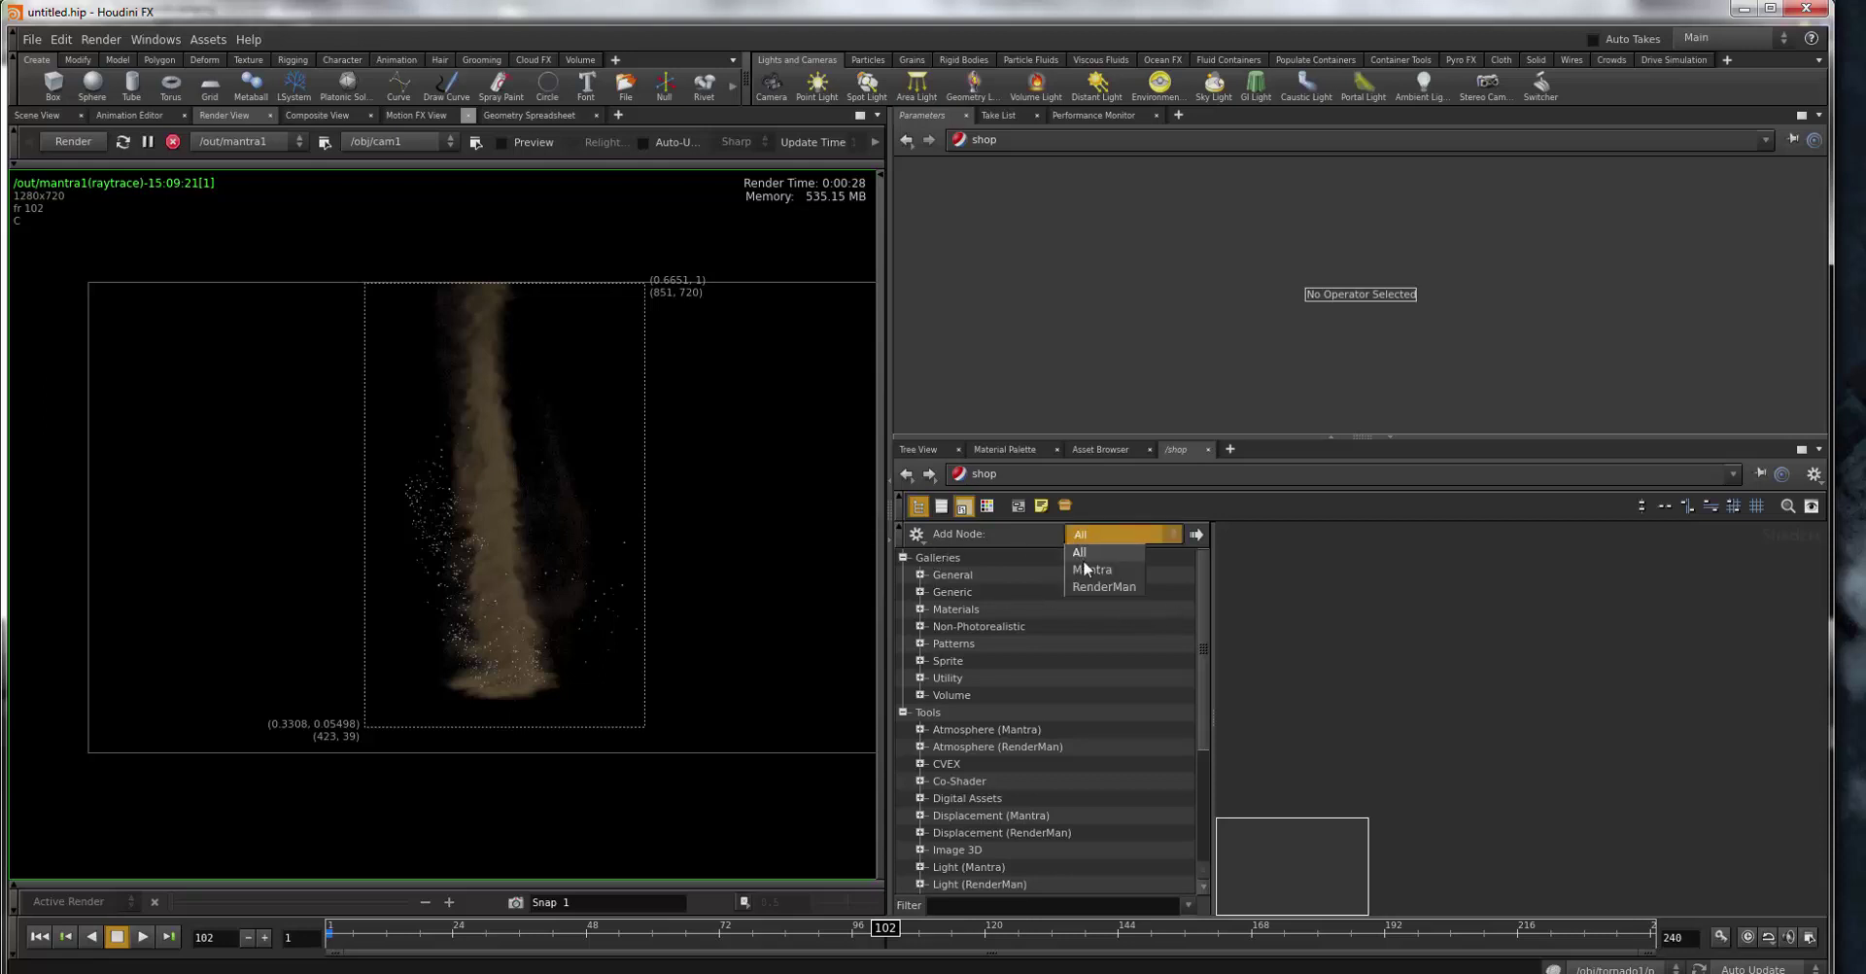
left_click(1087, 569)
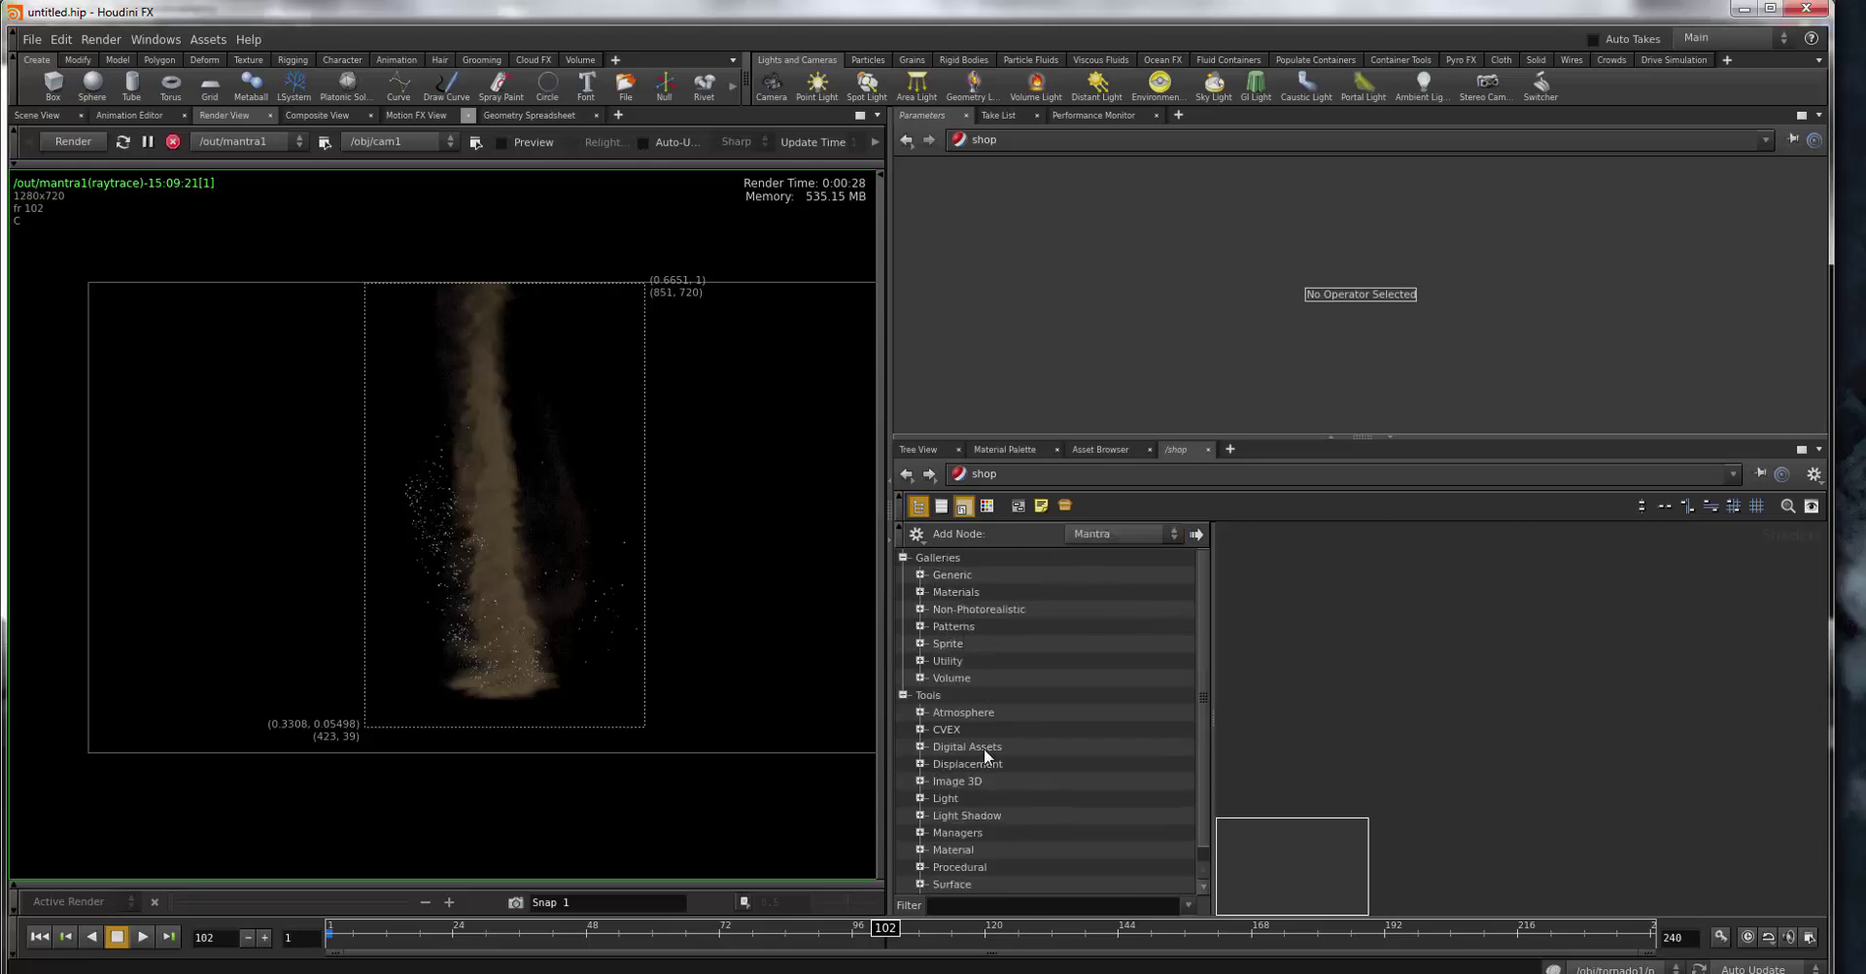
- Expand Materials > Natural and drag the Dirt material into the /shop network
left_click(919, 712)
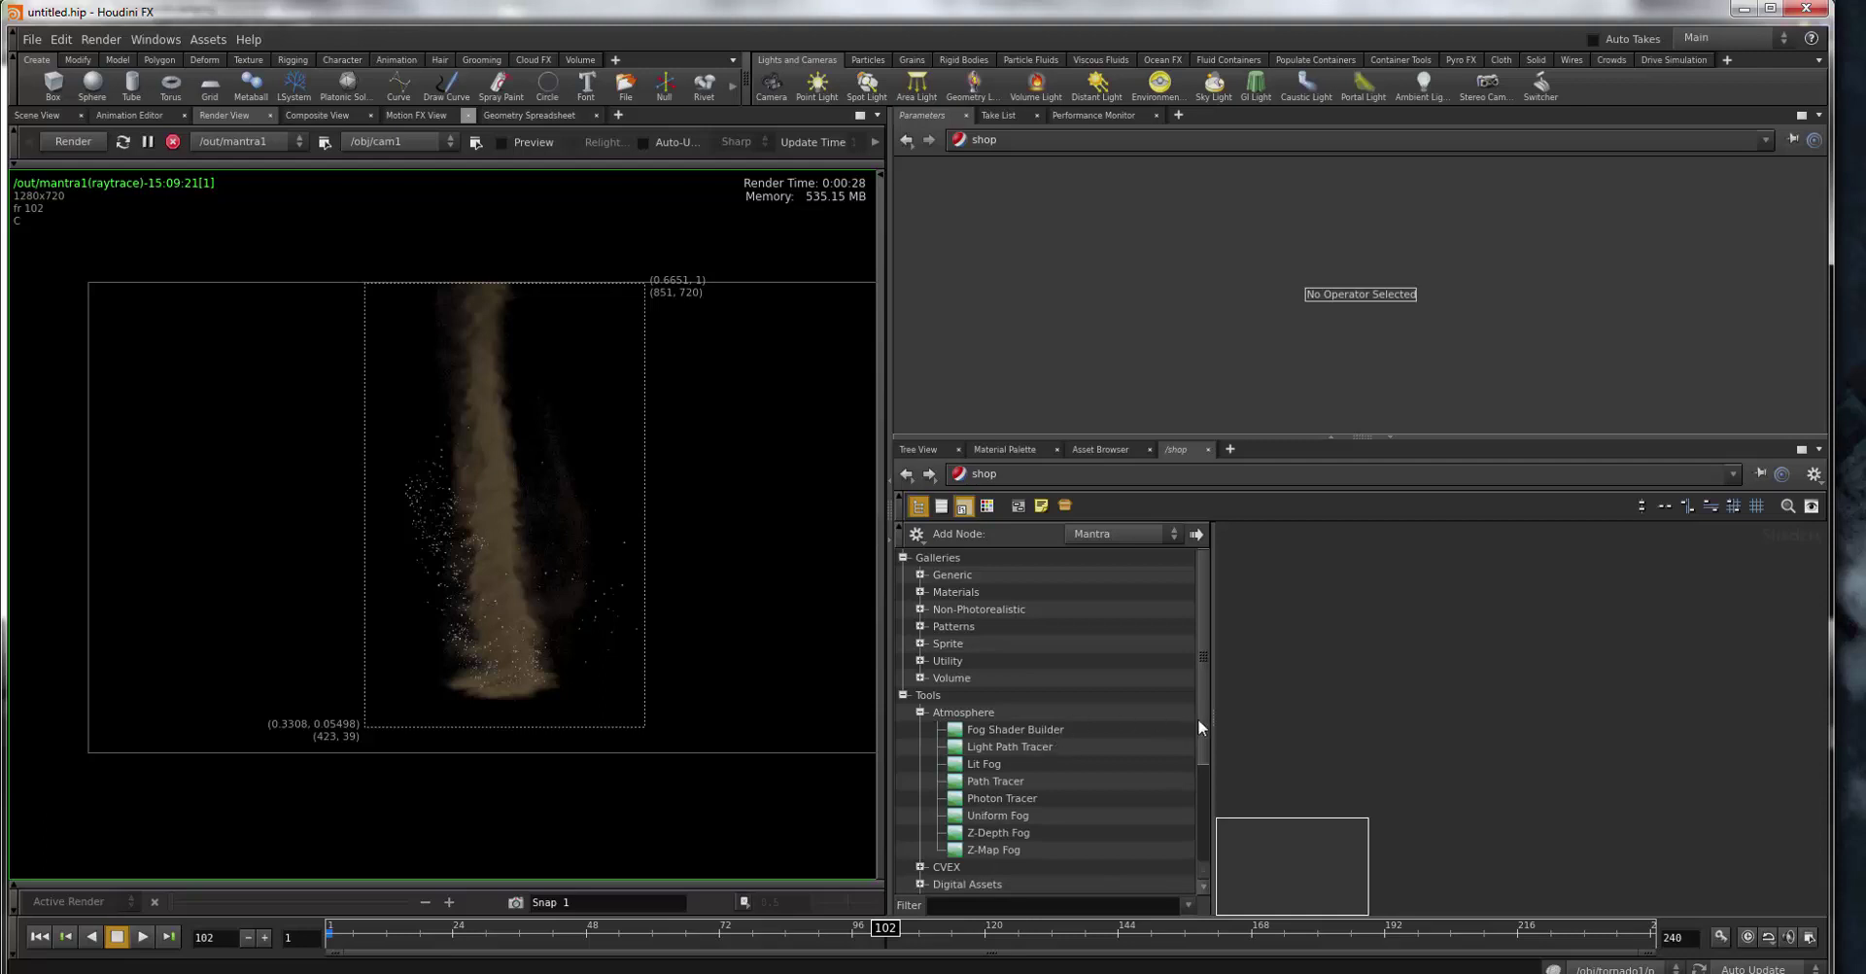
left_click_drag(1198, 721, 1186, 849)
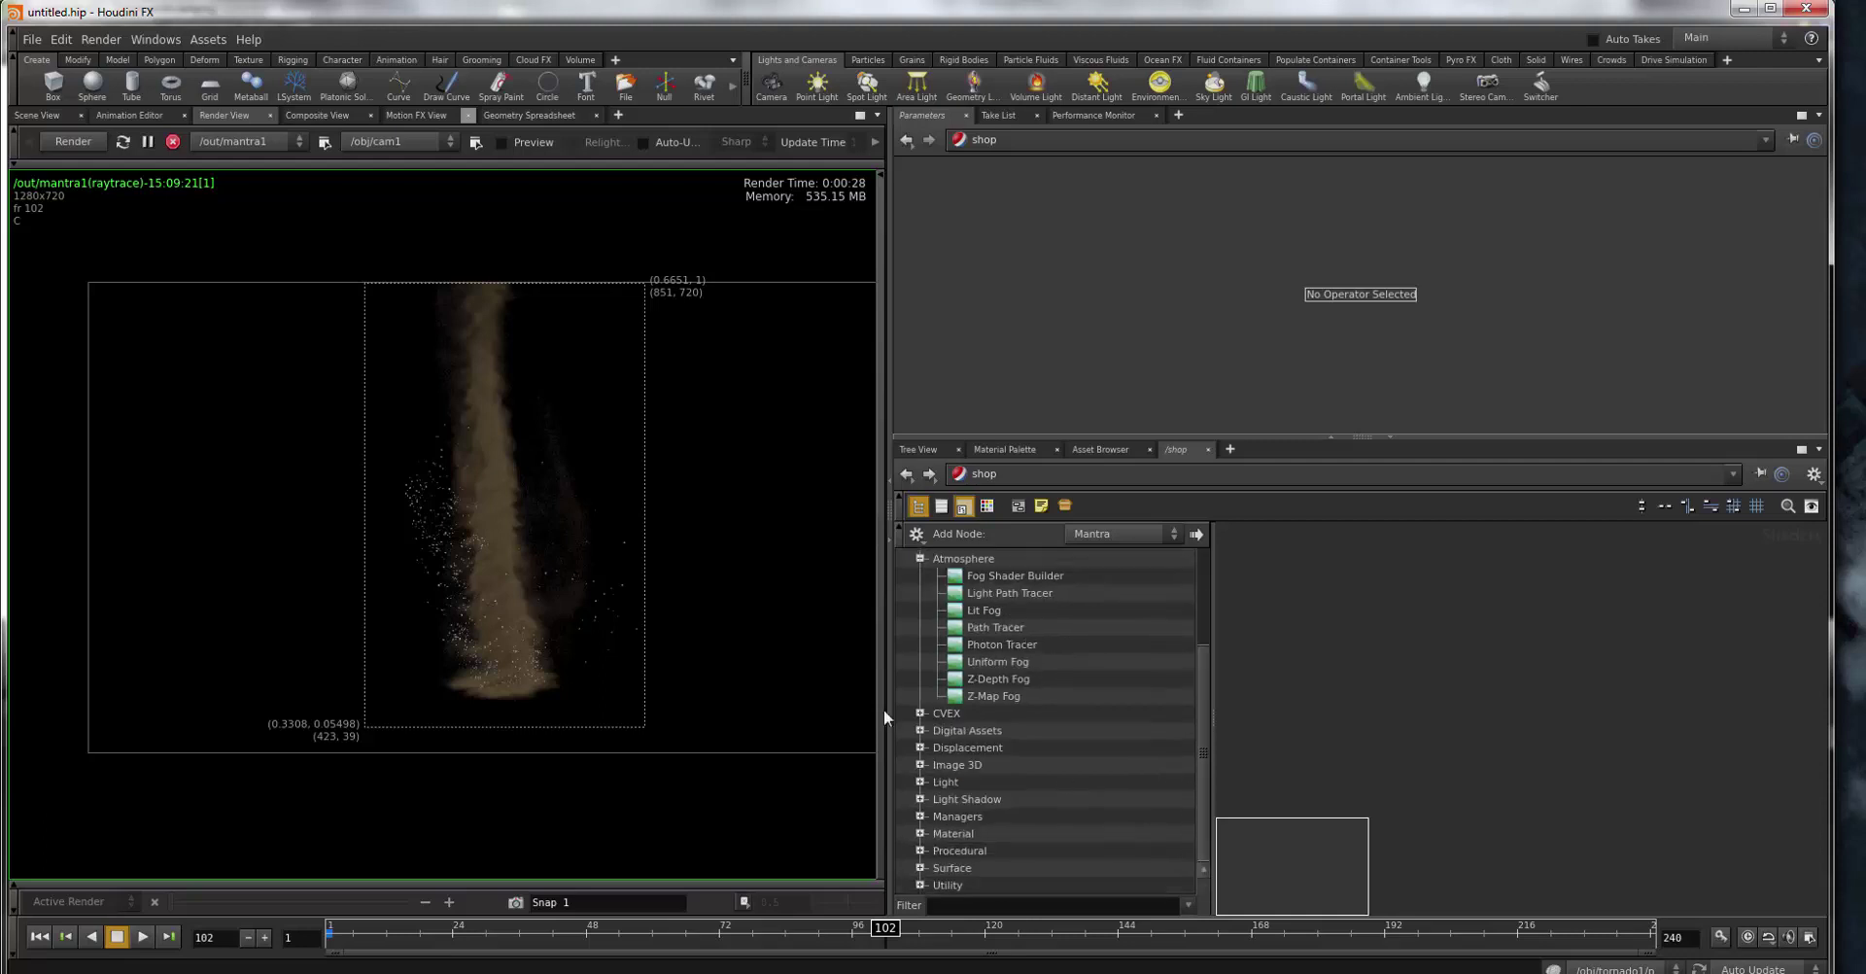
left_click(920, 729)
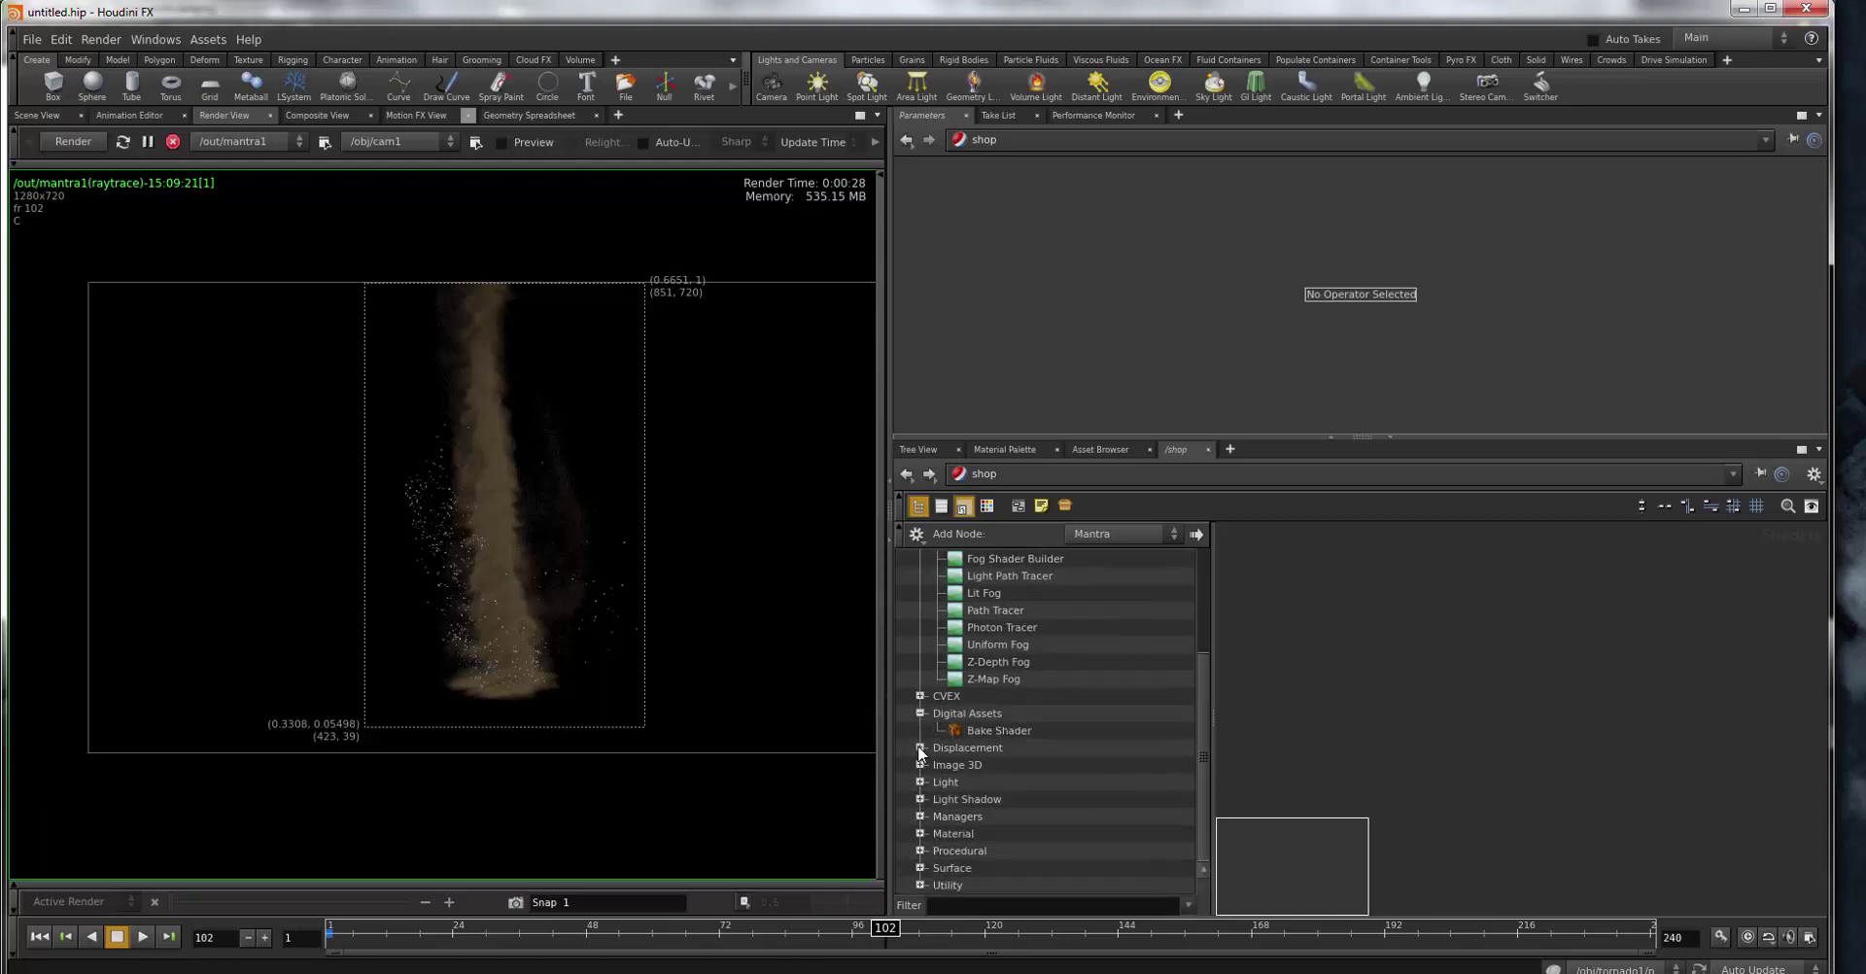
scroll(920, 752, "up", 3)
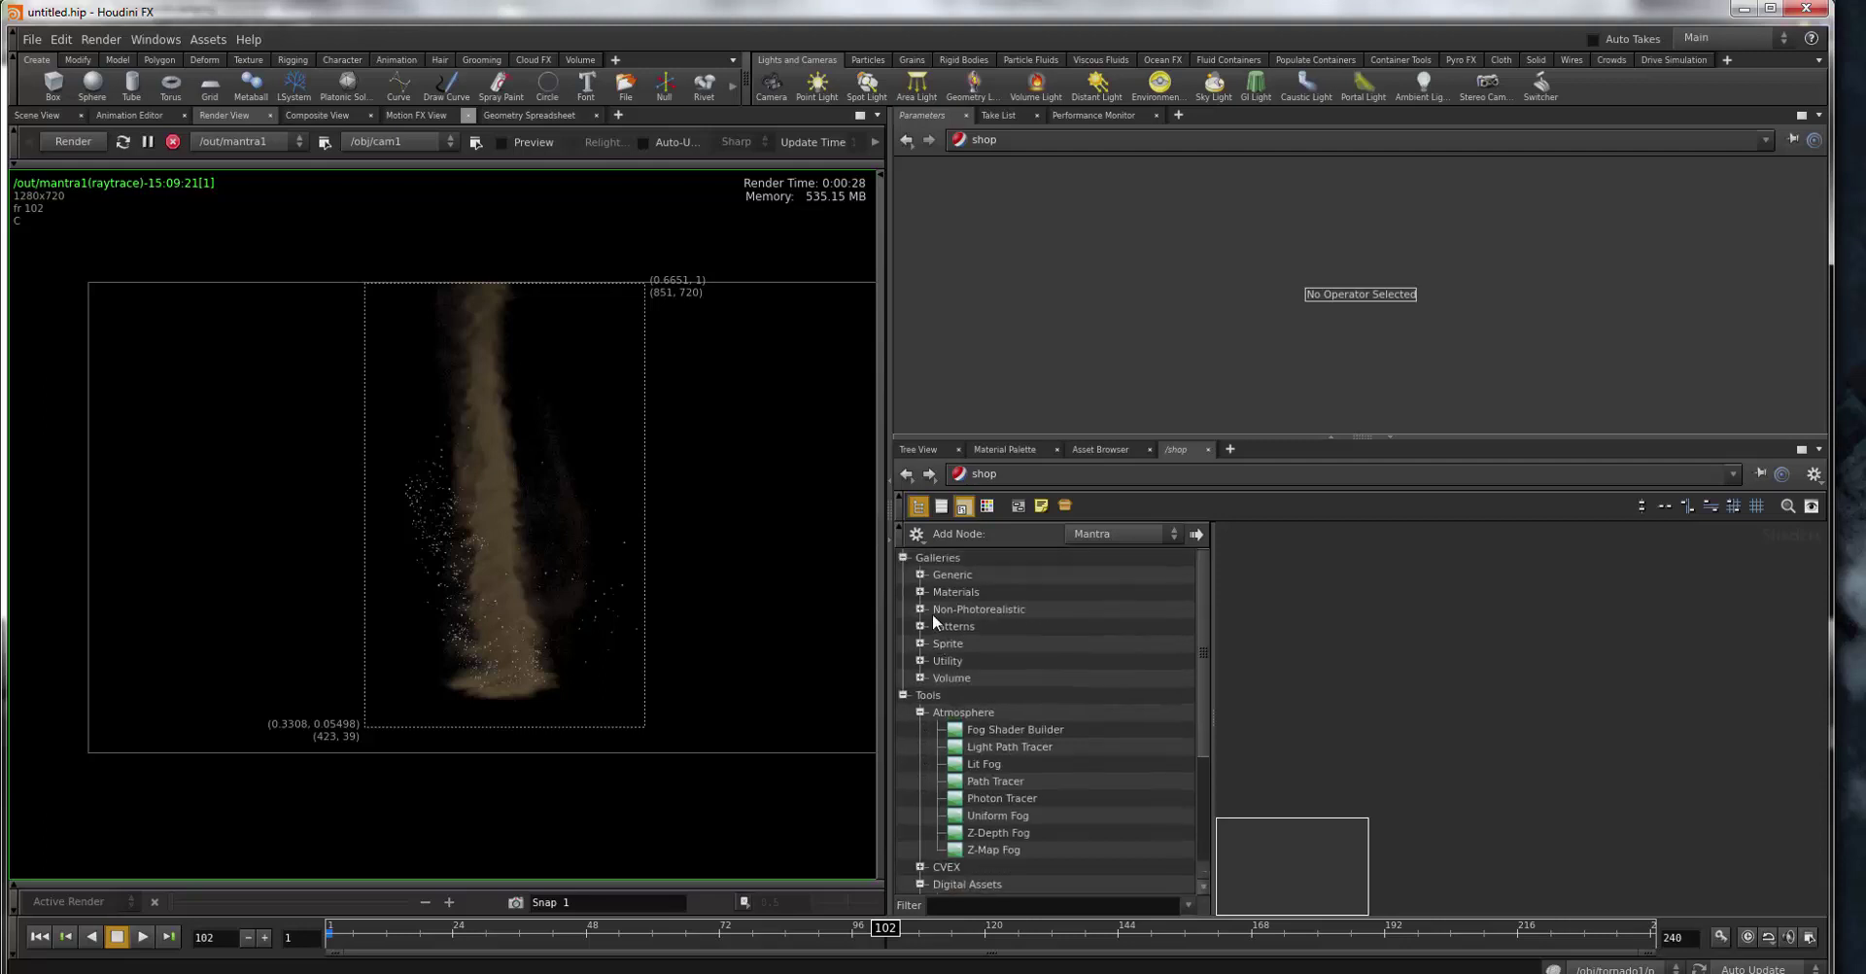
left_click(920, 591)
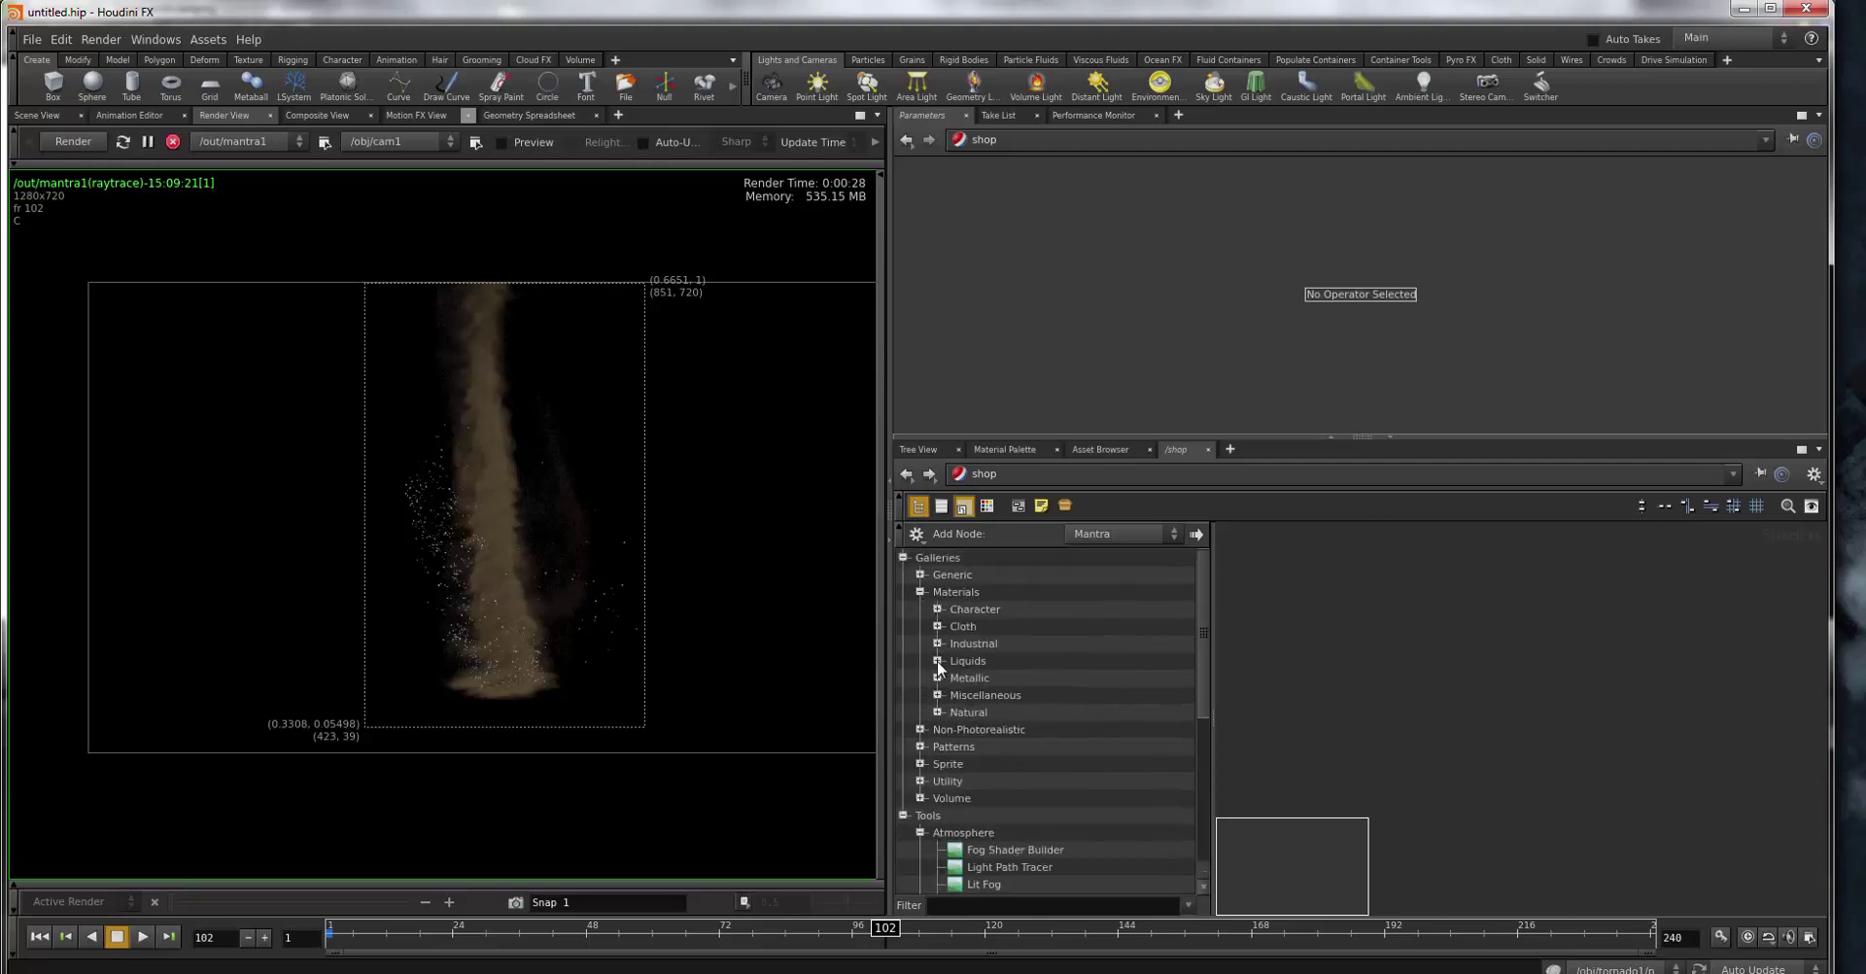
left_click(937, 711)
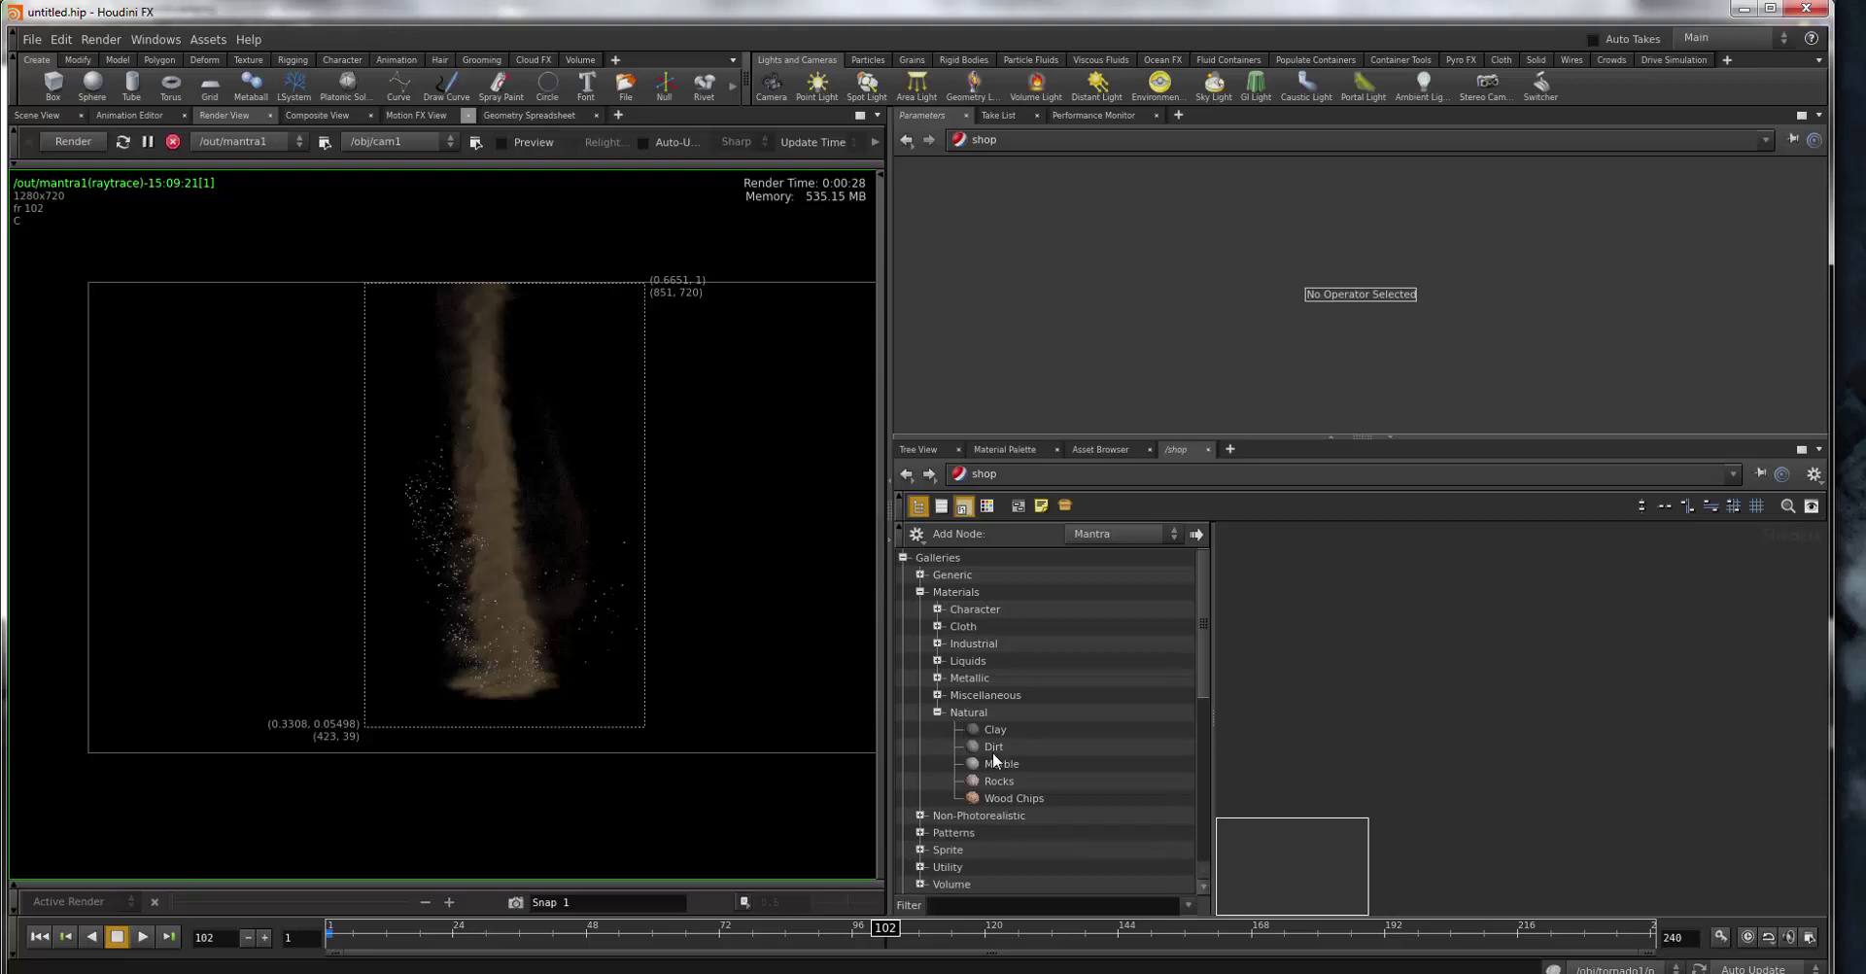
left_click_drag(992, 747, 1324, 576)
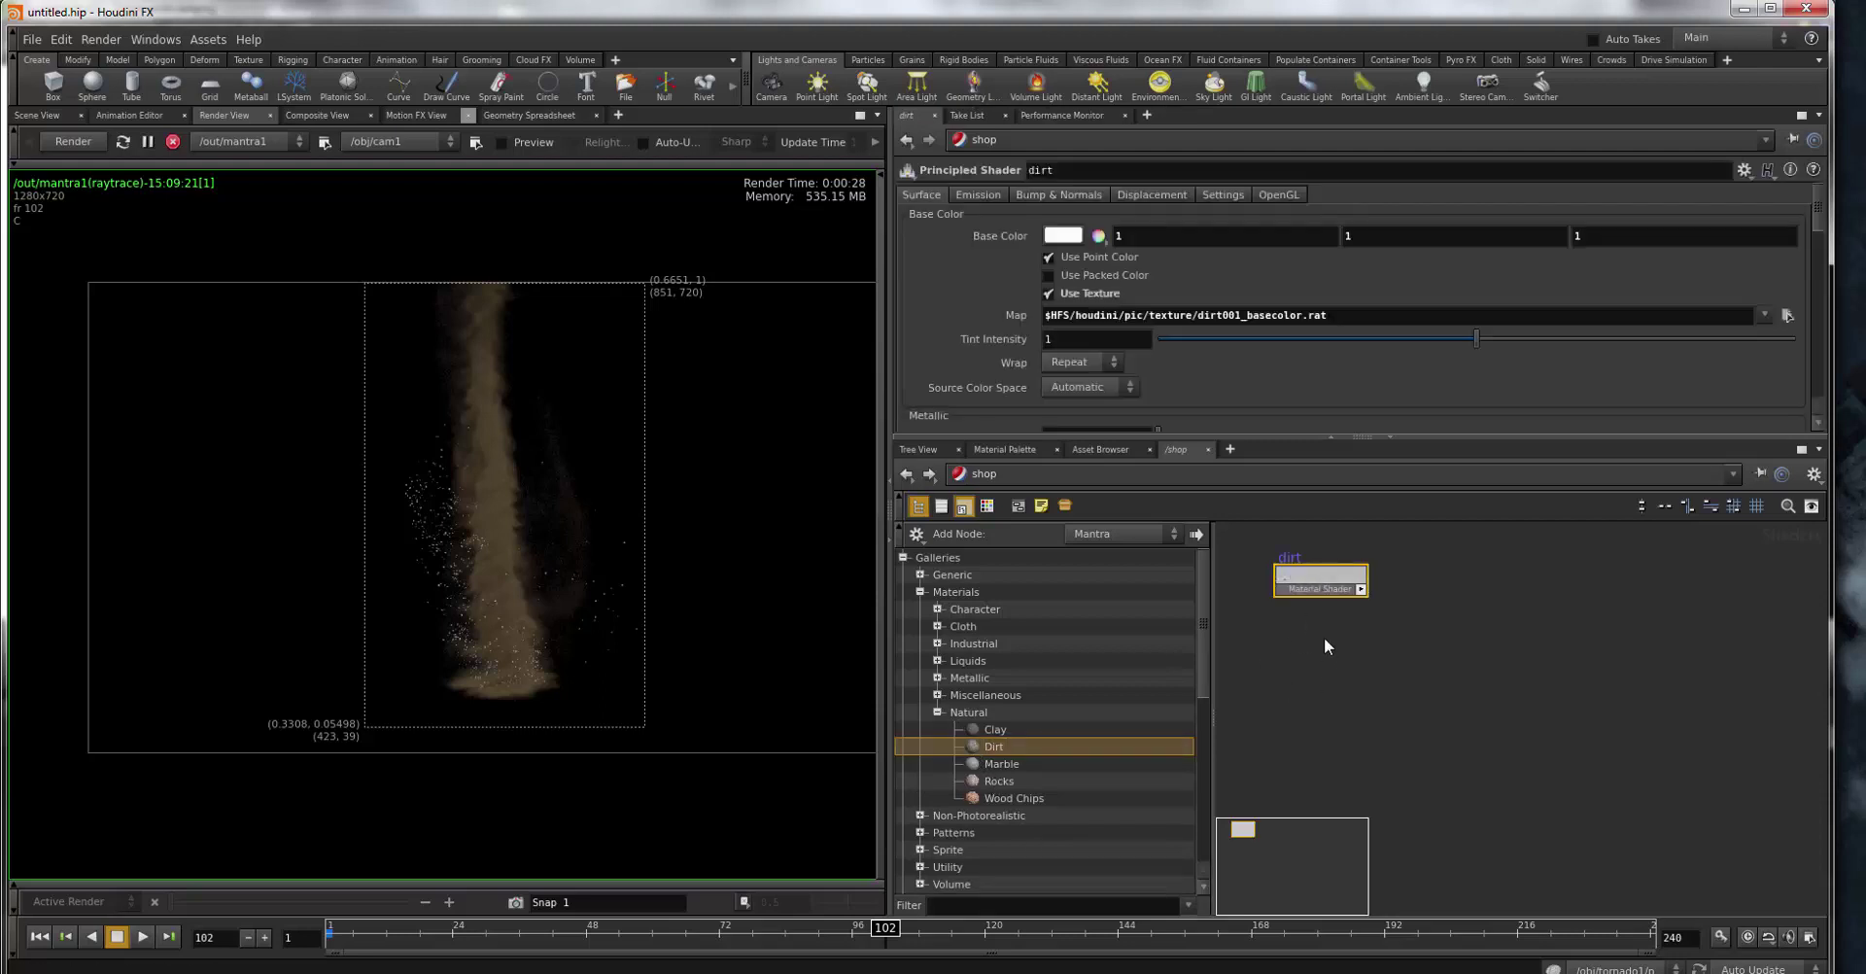
left_click(1018, 474)
- Set tornado1's Debris Material to /shop/dirt and render a smaller region around the lower column
left_click(1035, 536)
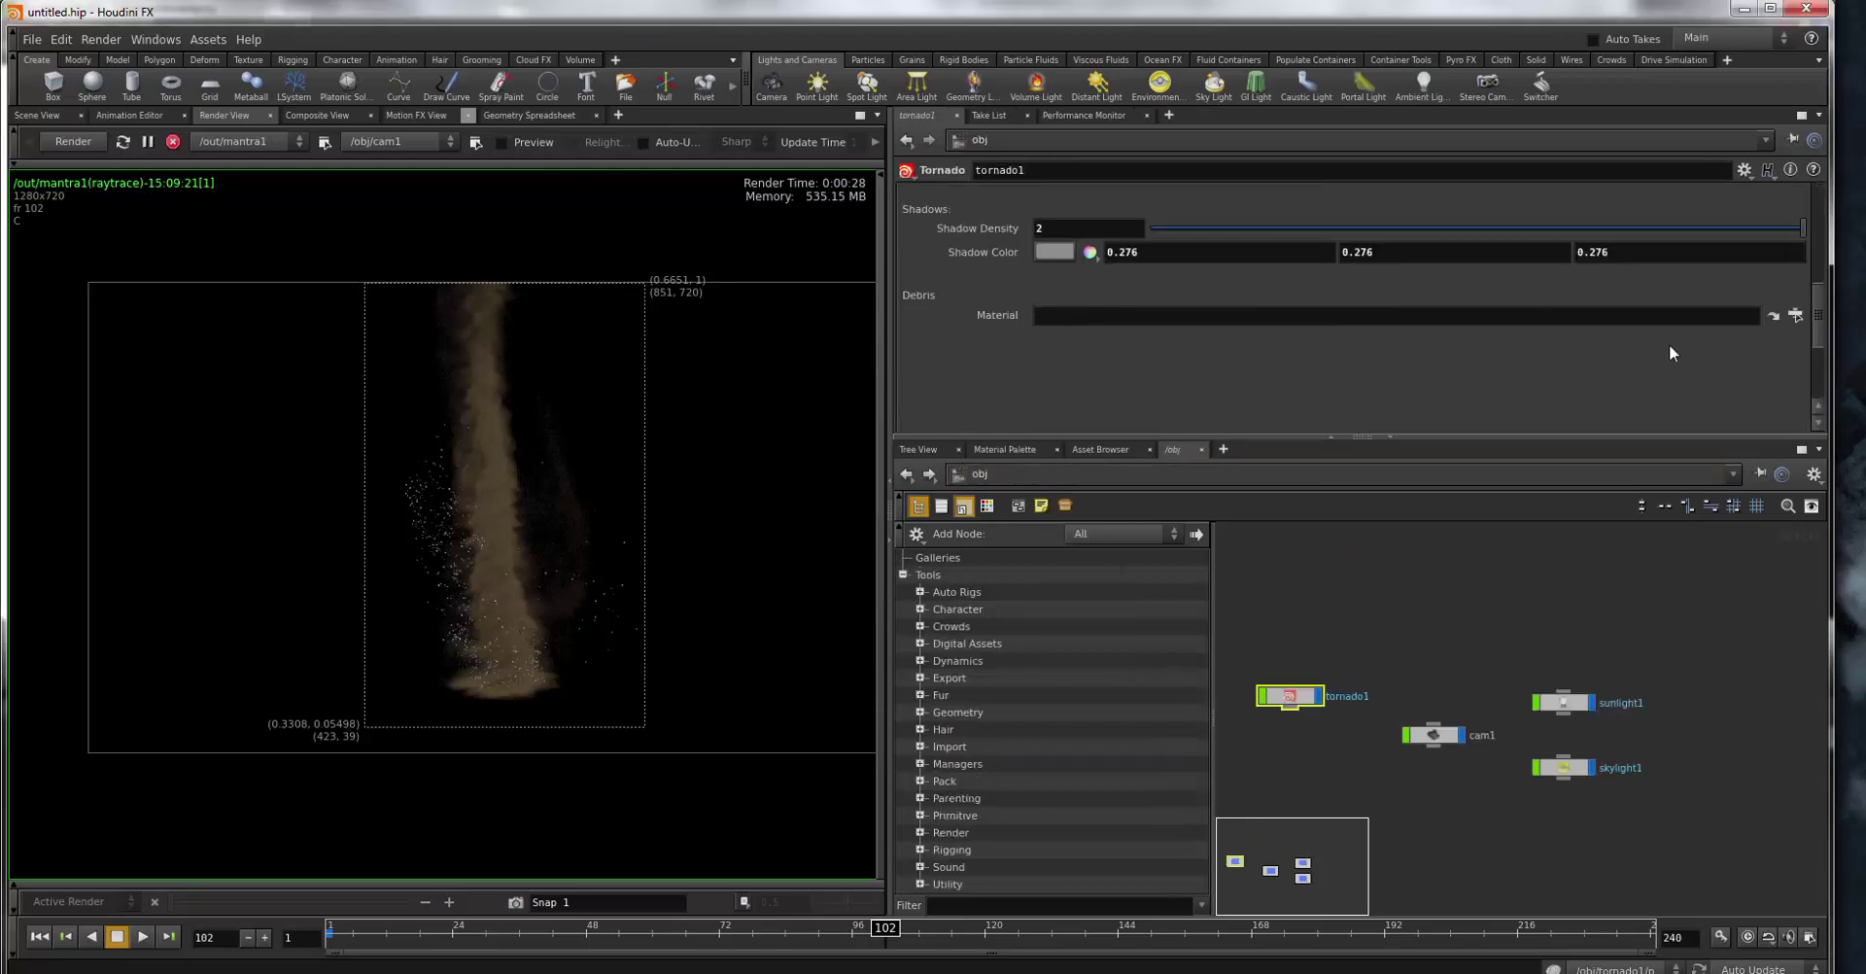
left_click(1795, 316)
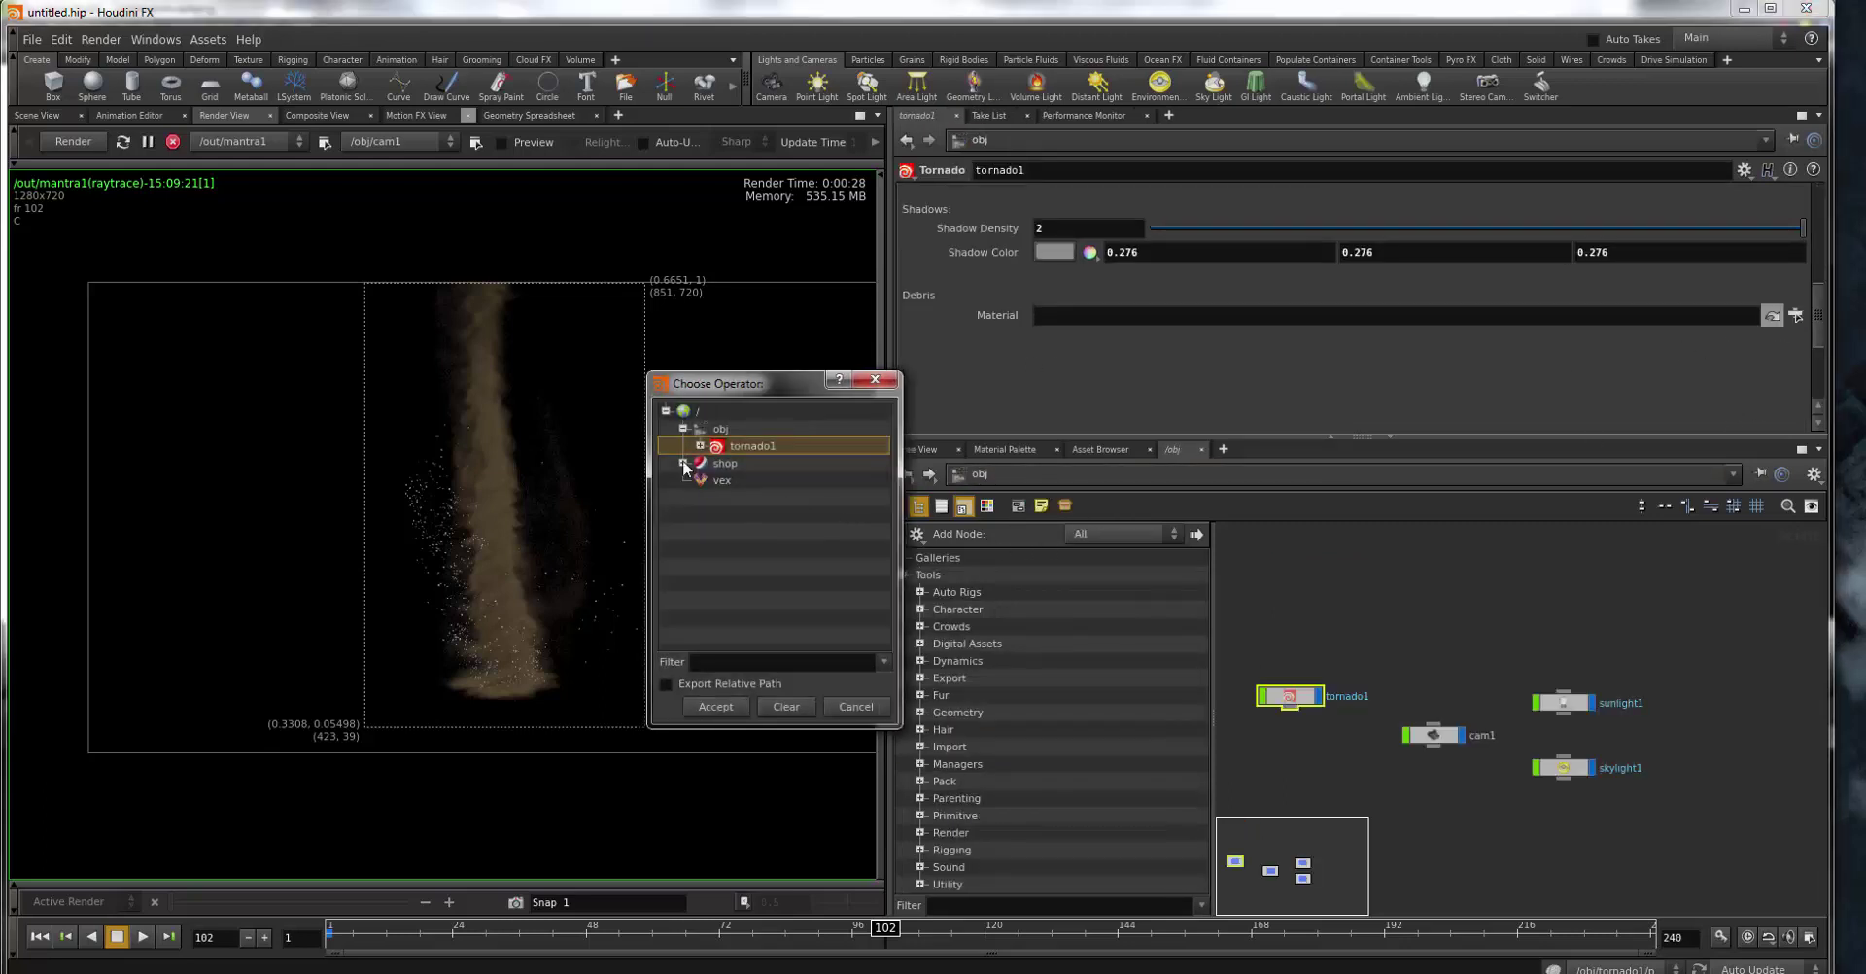
left_click(744, 480)
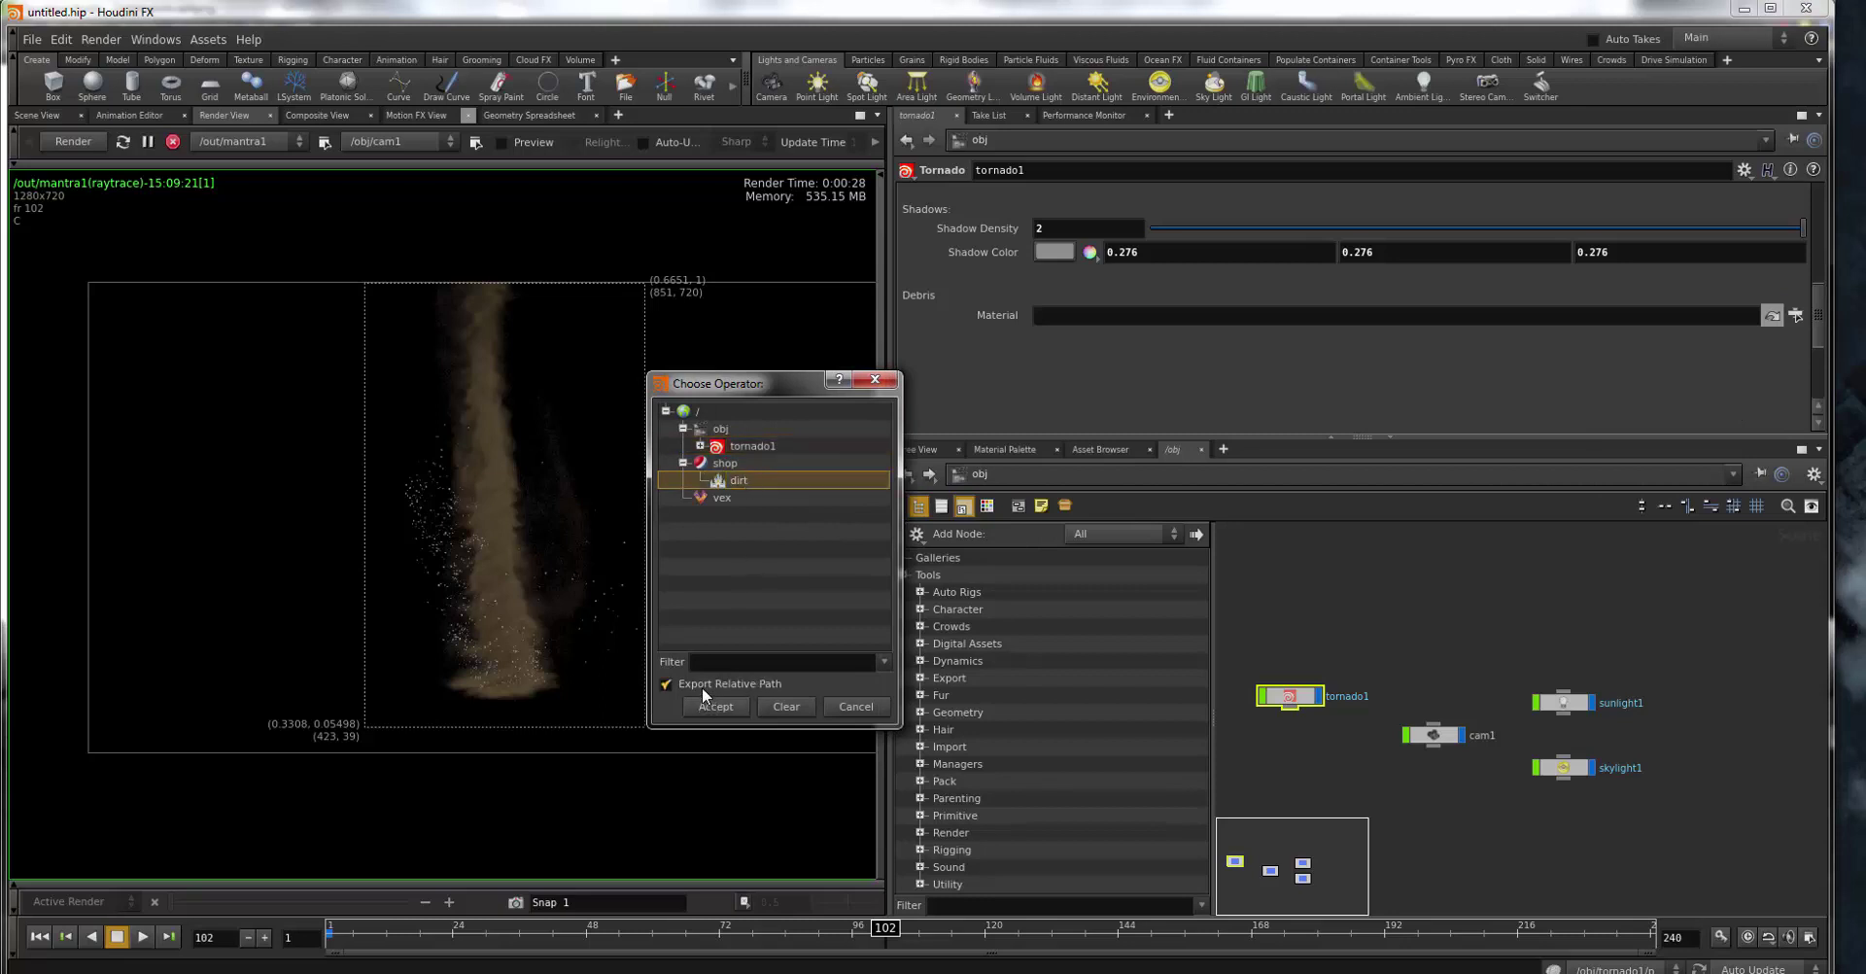
left_click(711, 705)
left_click_drag(404, 433, 529, 715)
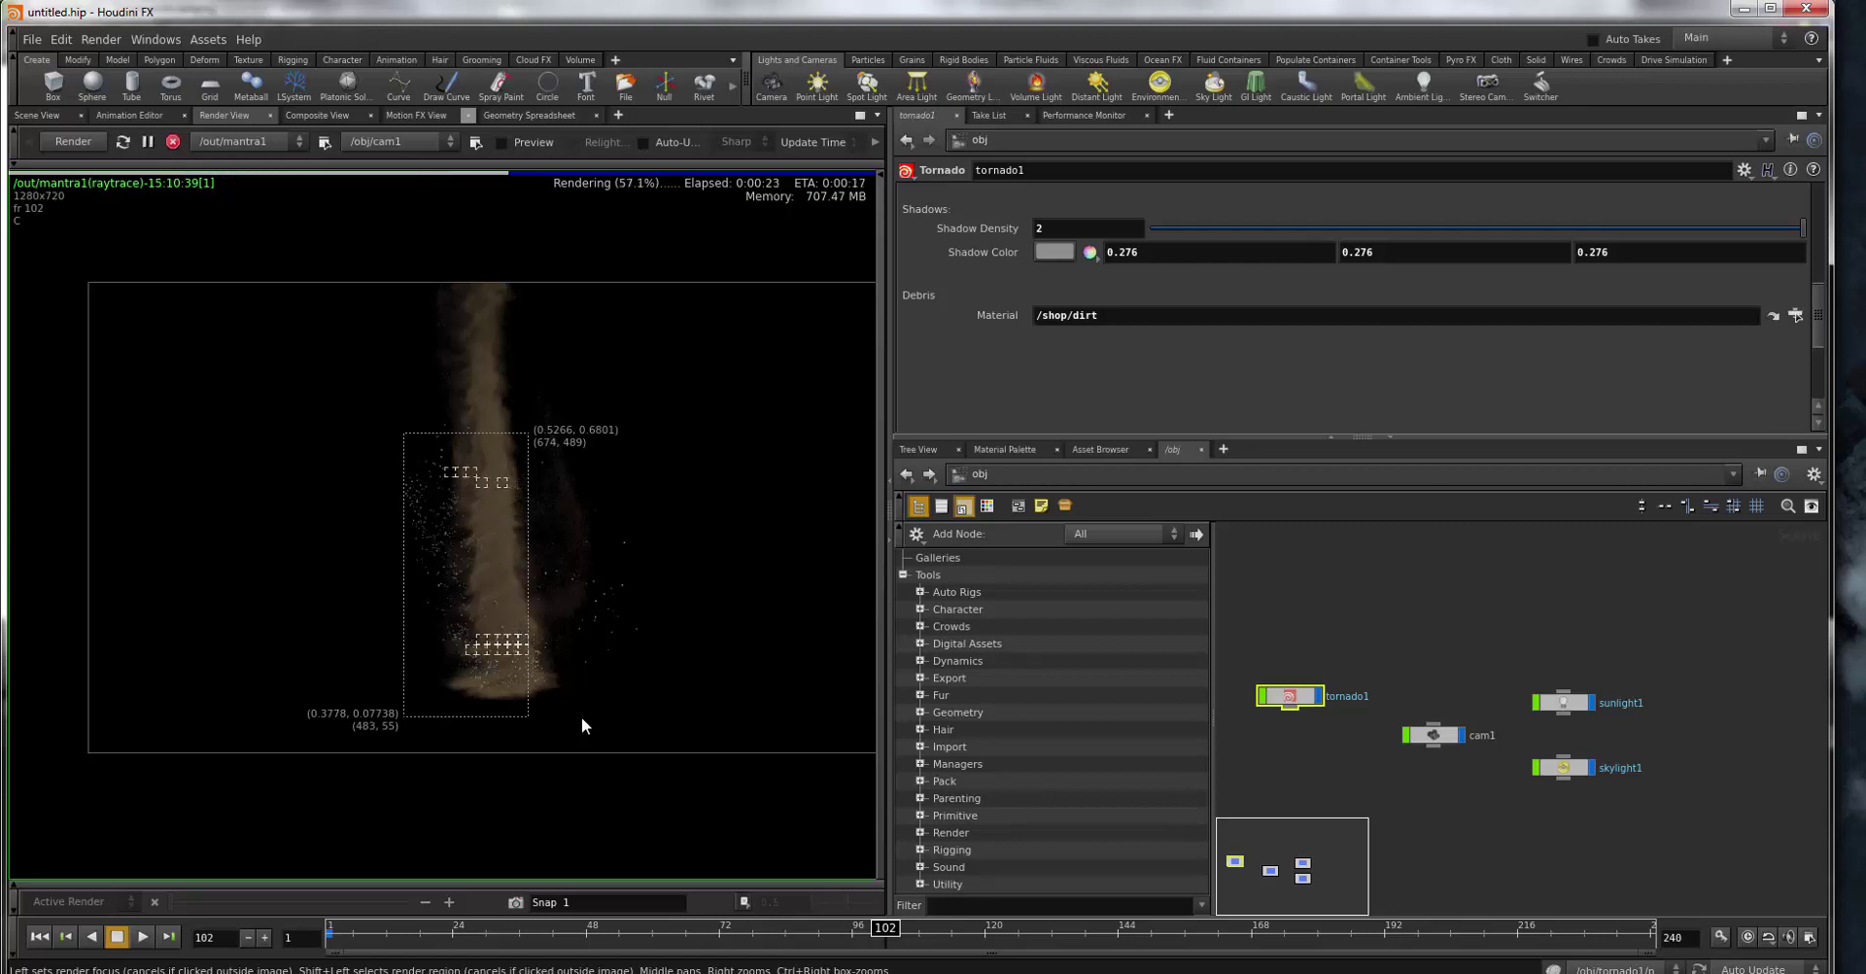
- Jump to the dirt Principled Shader in /shop and scroll through its parameters
left_click(1242, 474)
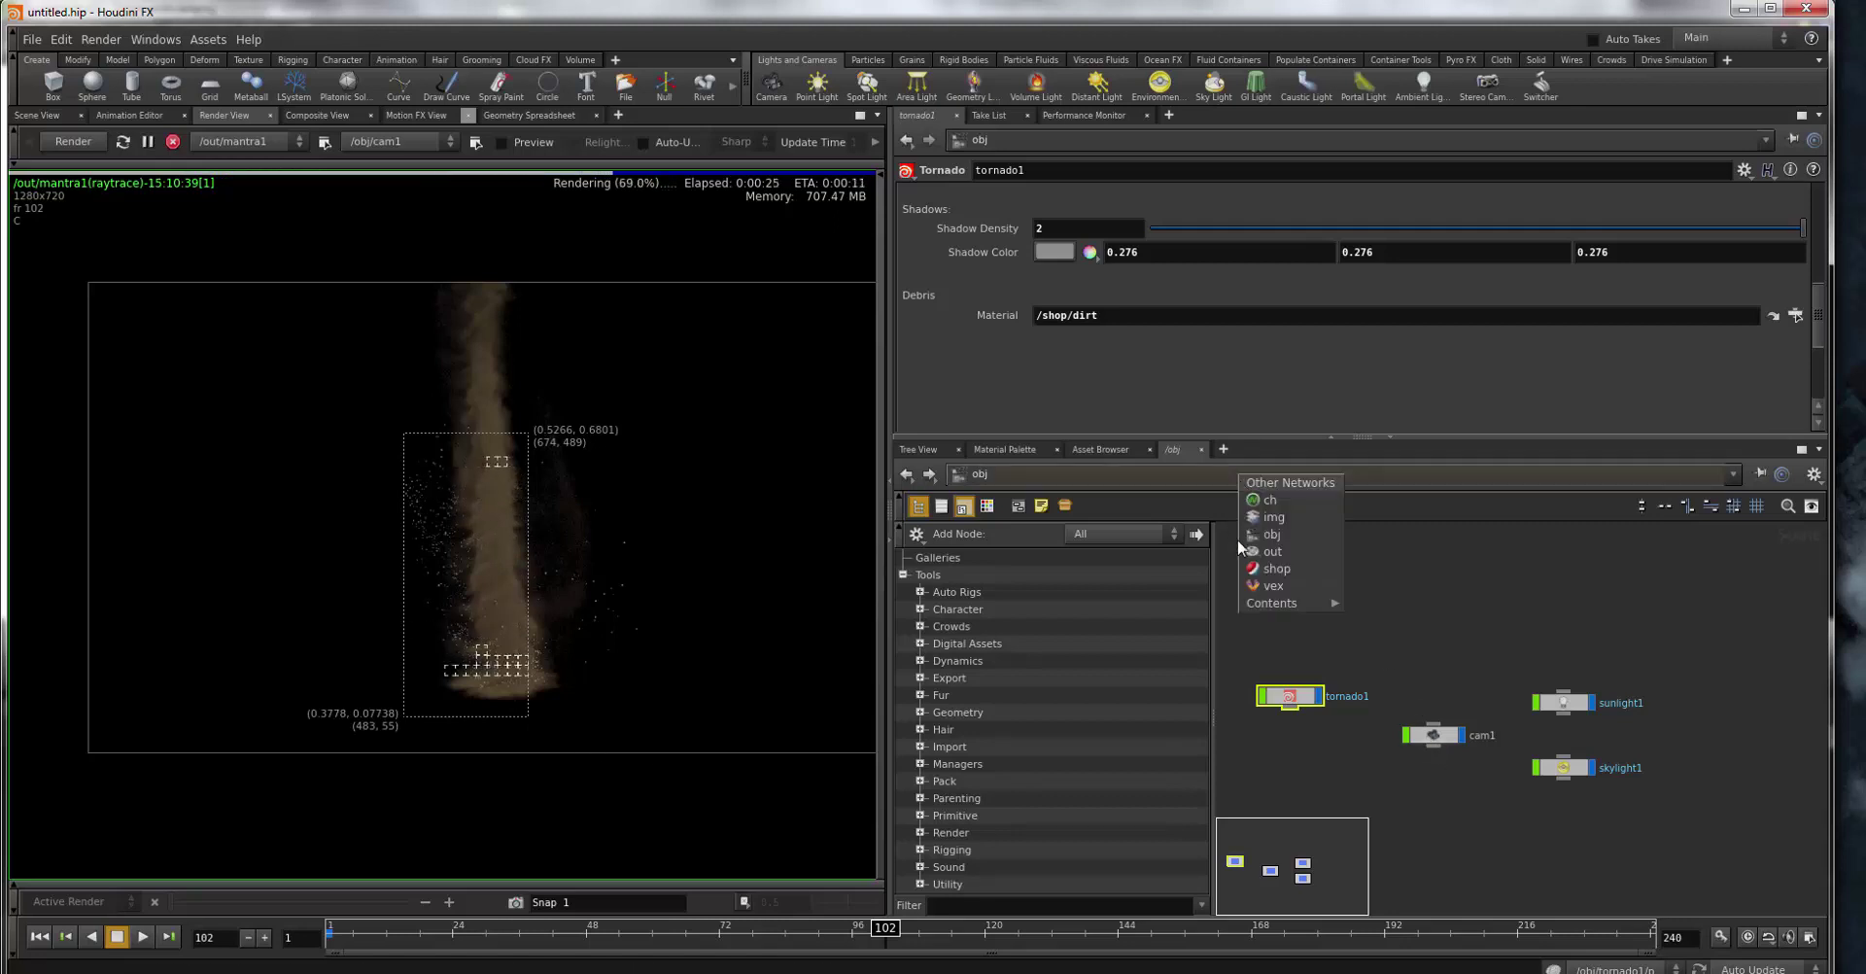
left_click(1274, 569)
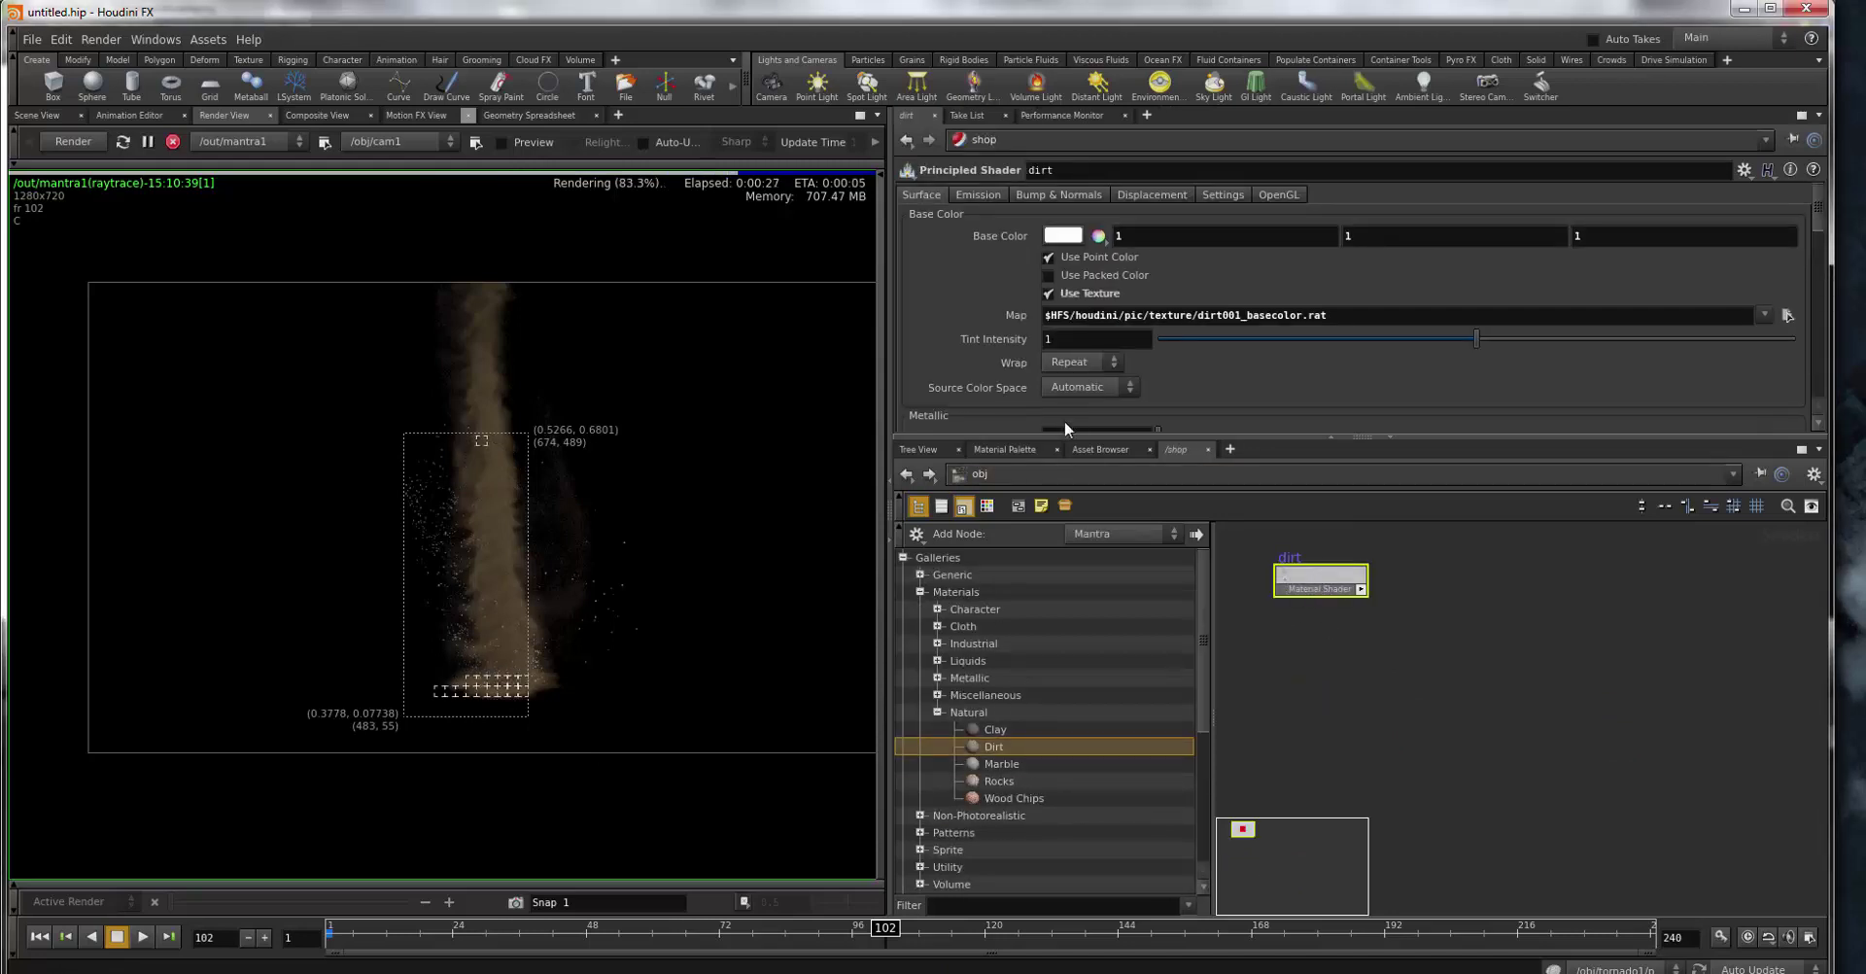
scroll(1104, 313, "down", 3)
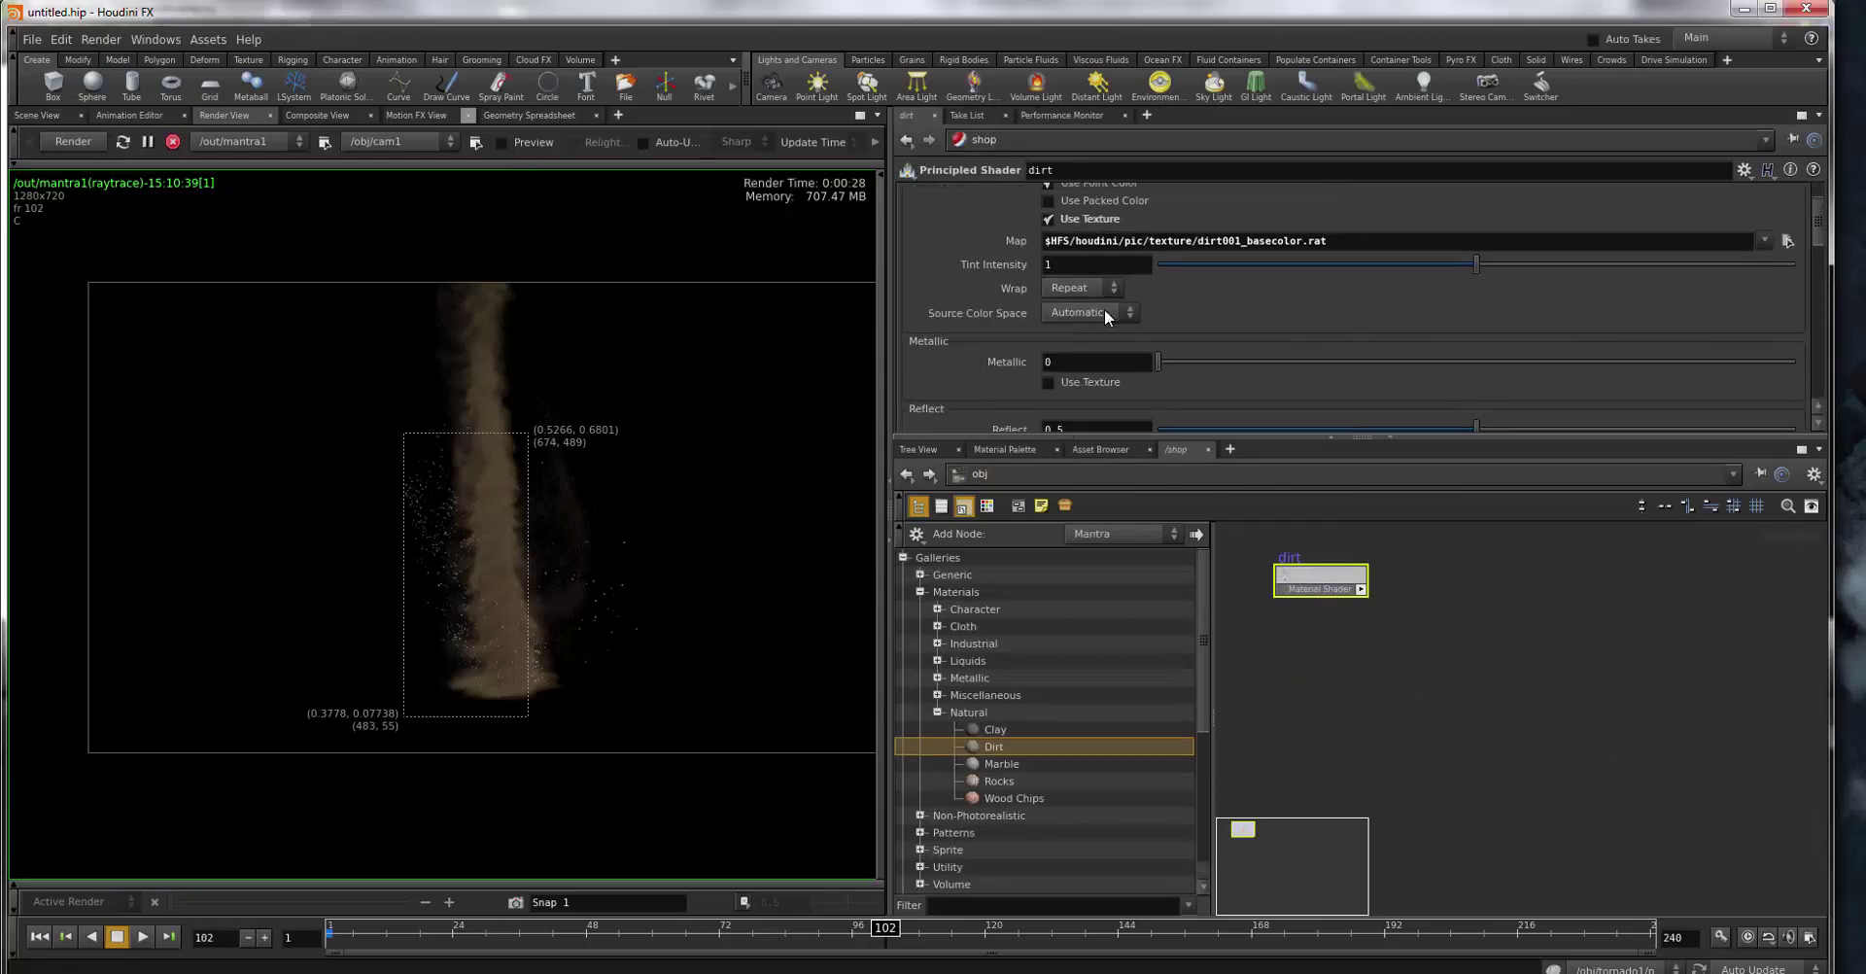
scroll(1105, 309, "down", 3)
scroll(1105, 309, "down", 2)
scroll(1104, 309, "down", 3)
scroll(1104, 309, "down", 2)
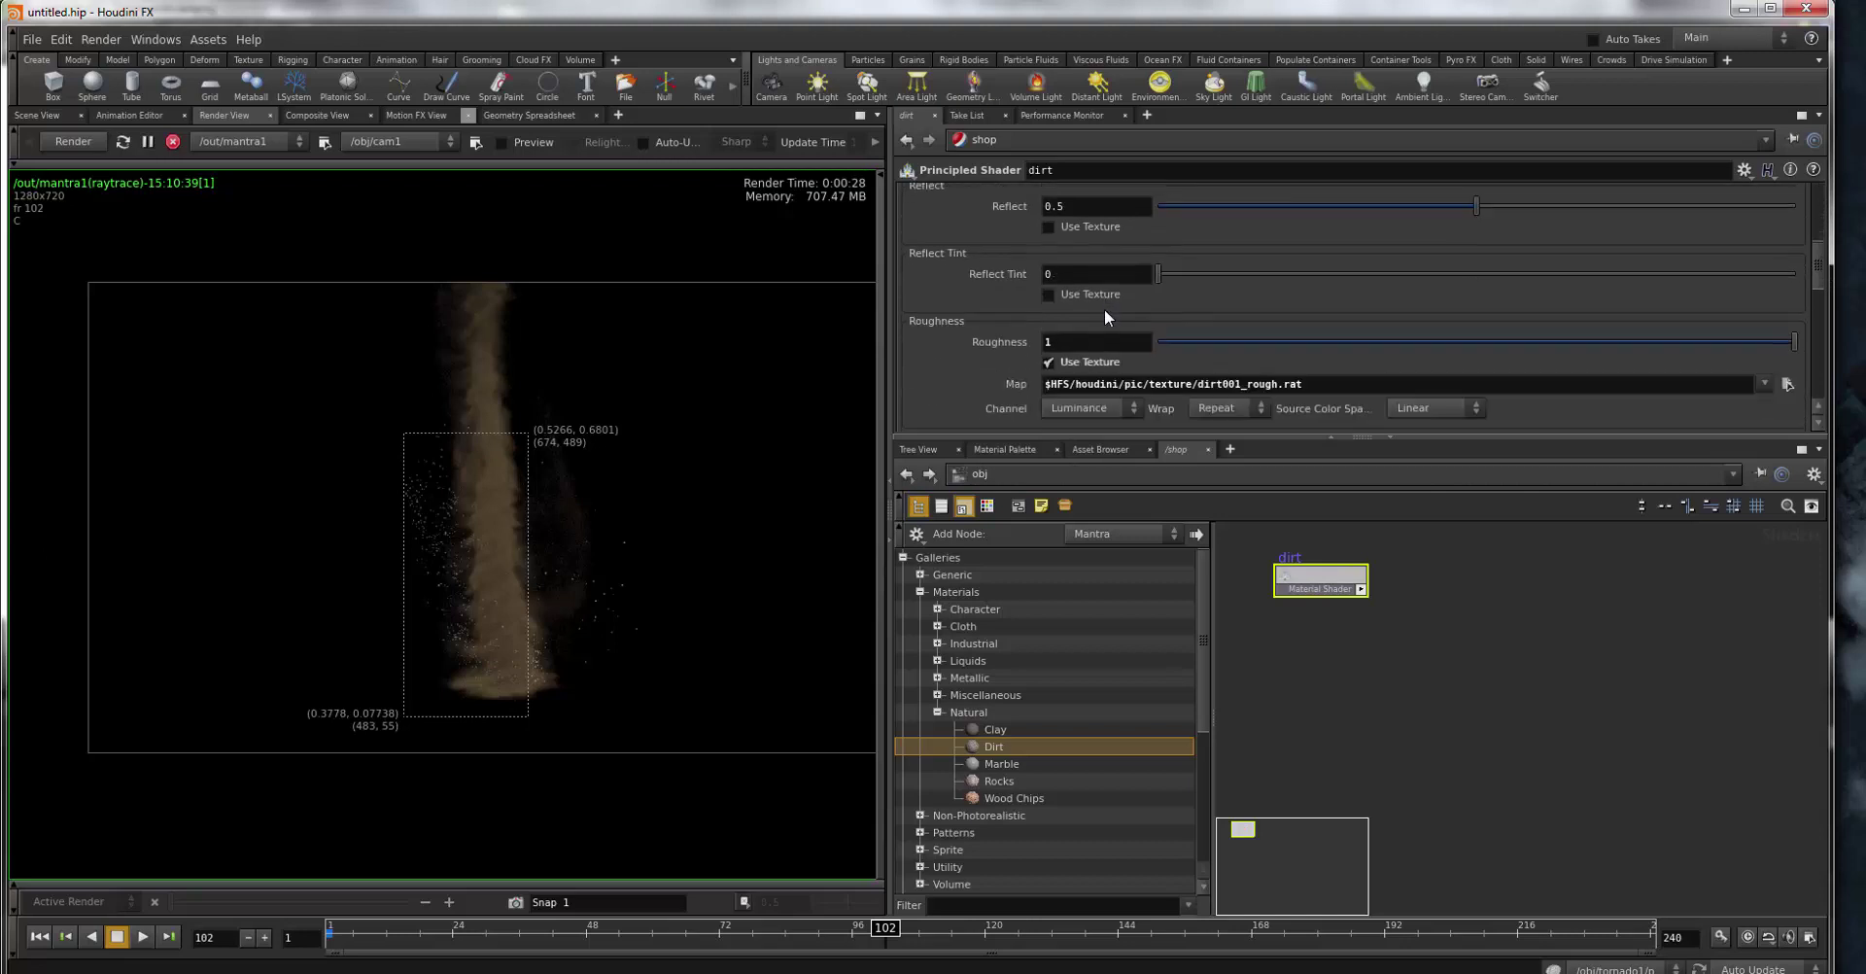
scroll(1104, 309, "down", 2)
scroll(1104, 309, "down", 5)
scroll(1104, 309, "down", 2)
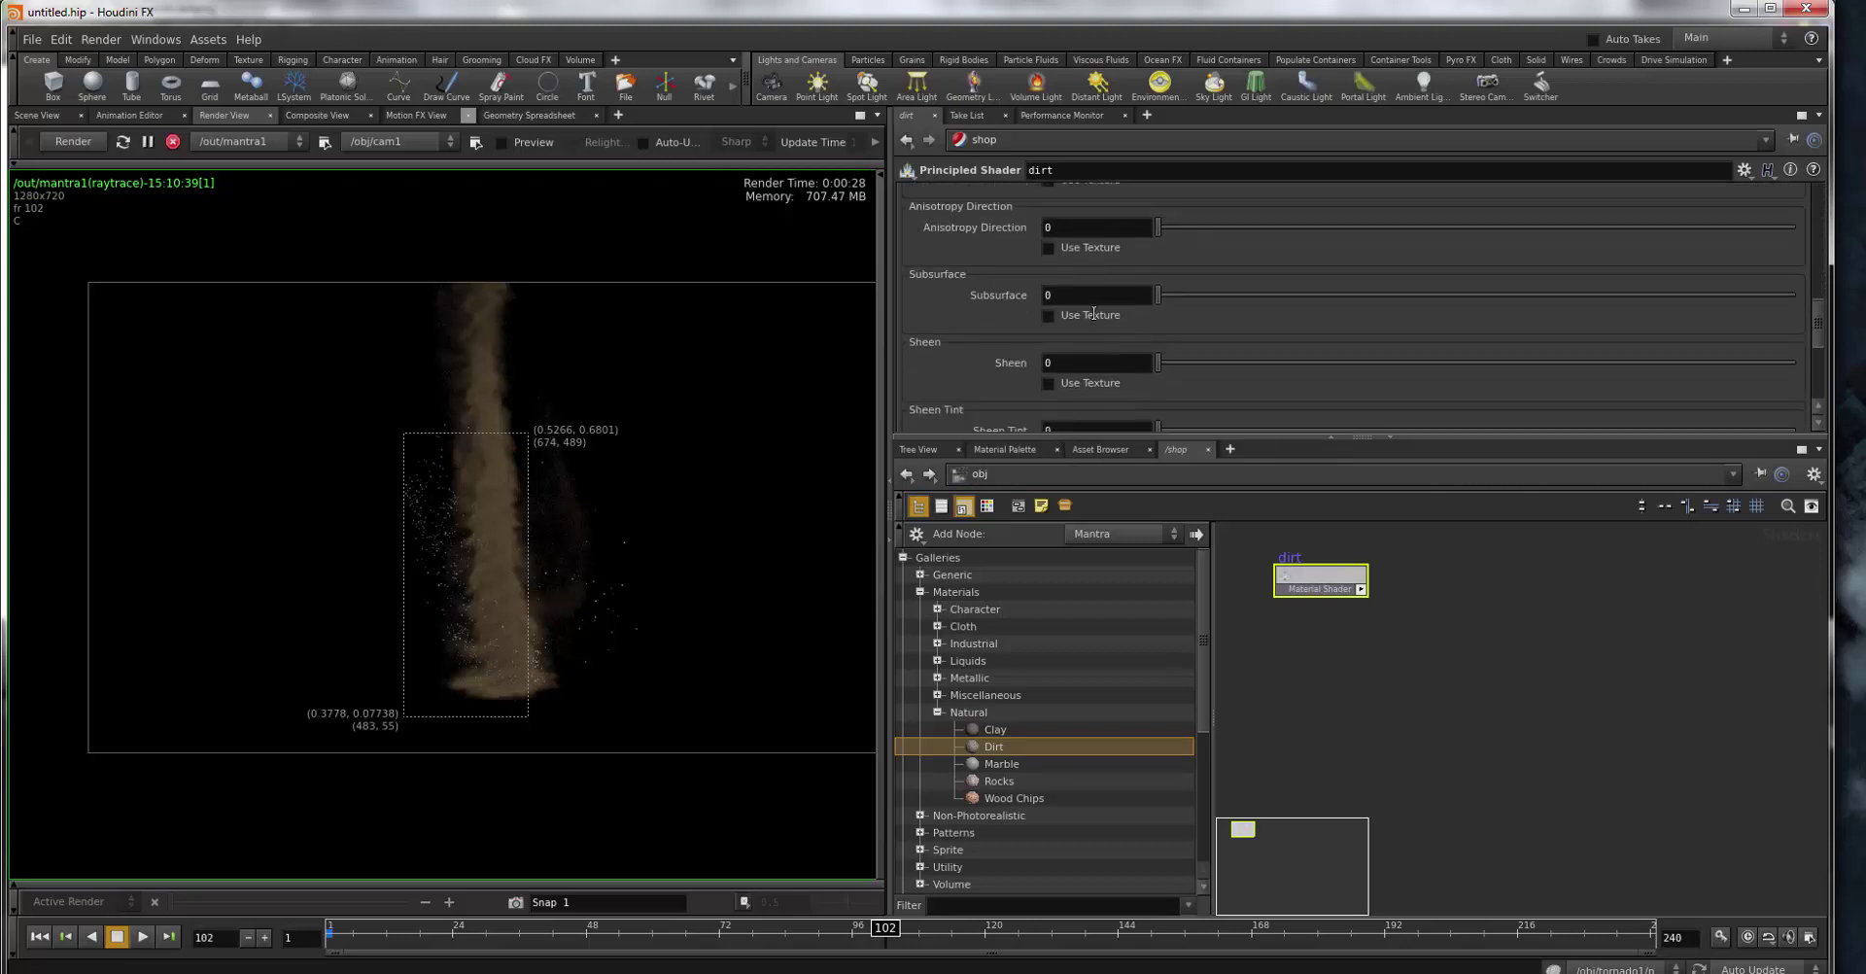
scroll(1098, 311, "up", 4)
scroll(1092, 312, "up", 6)
scroll(1092, 312, "up", 4)
scroll(1093, 312, "up", 3)
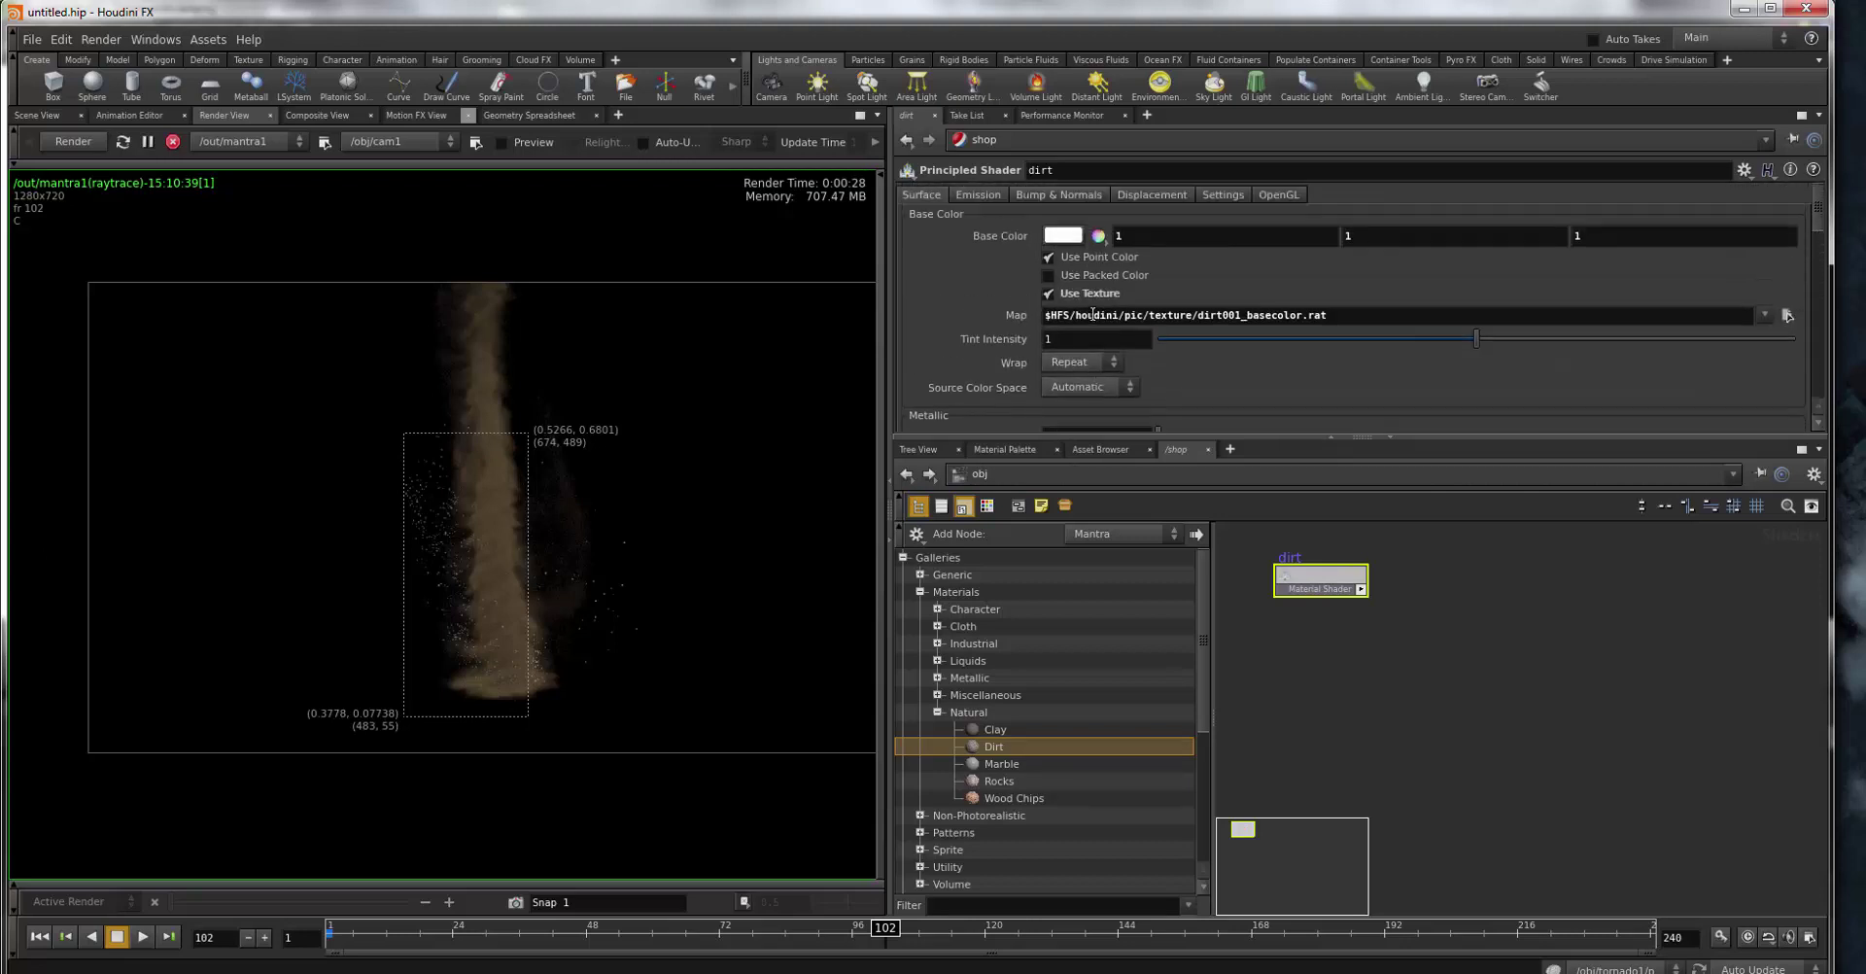
- Review the dirt shader's Emission, Bump & Normals and Displacement tabs, then return to Surface
left_click(977, 195)
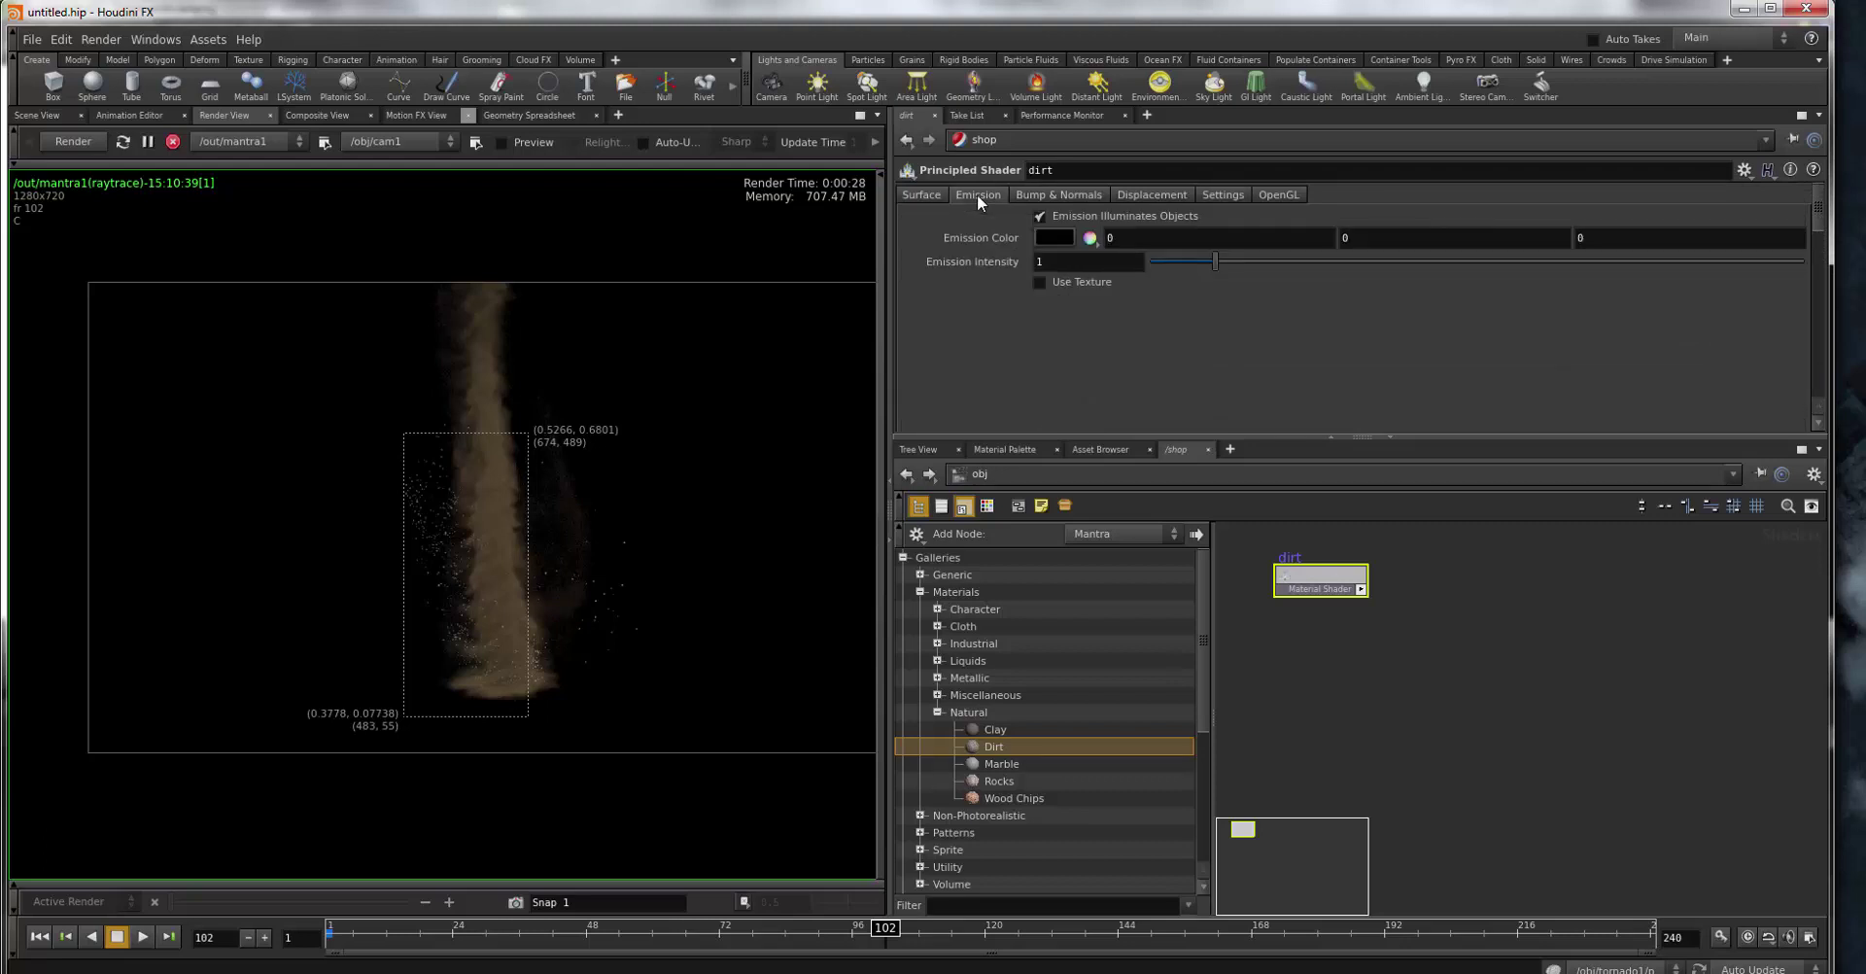
left_click(1035, 195)
left_click(1138, 192)
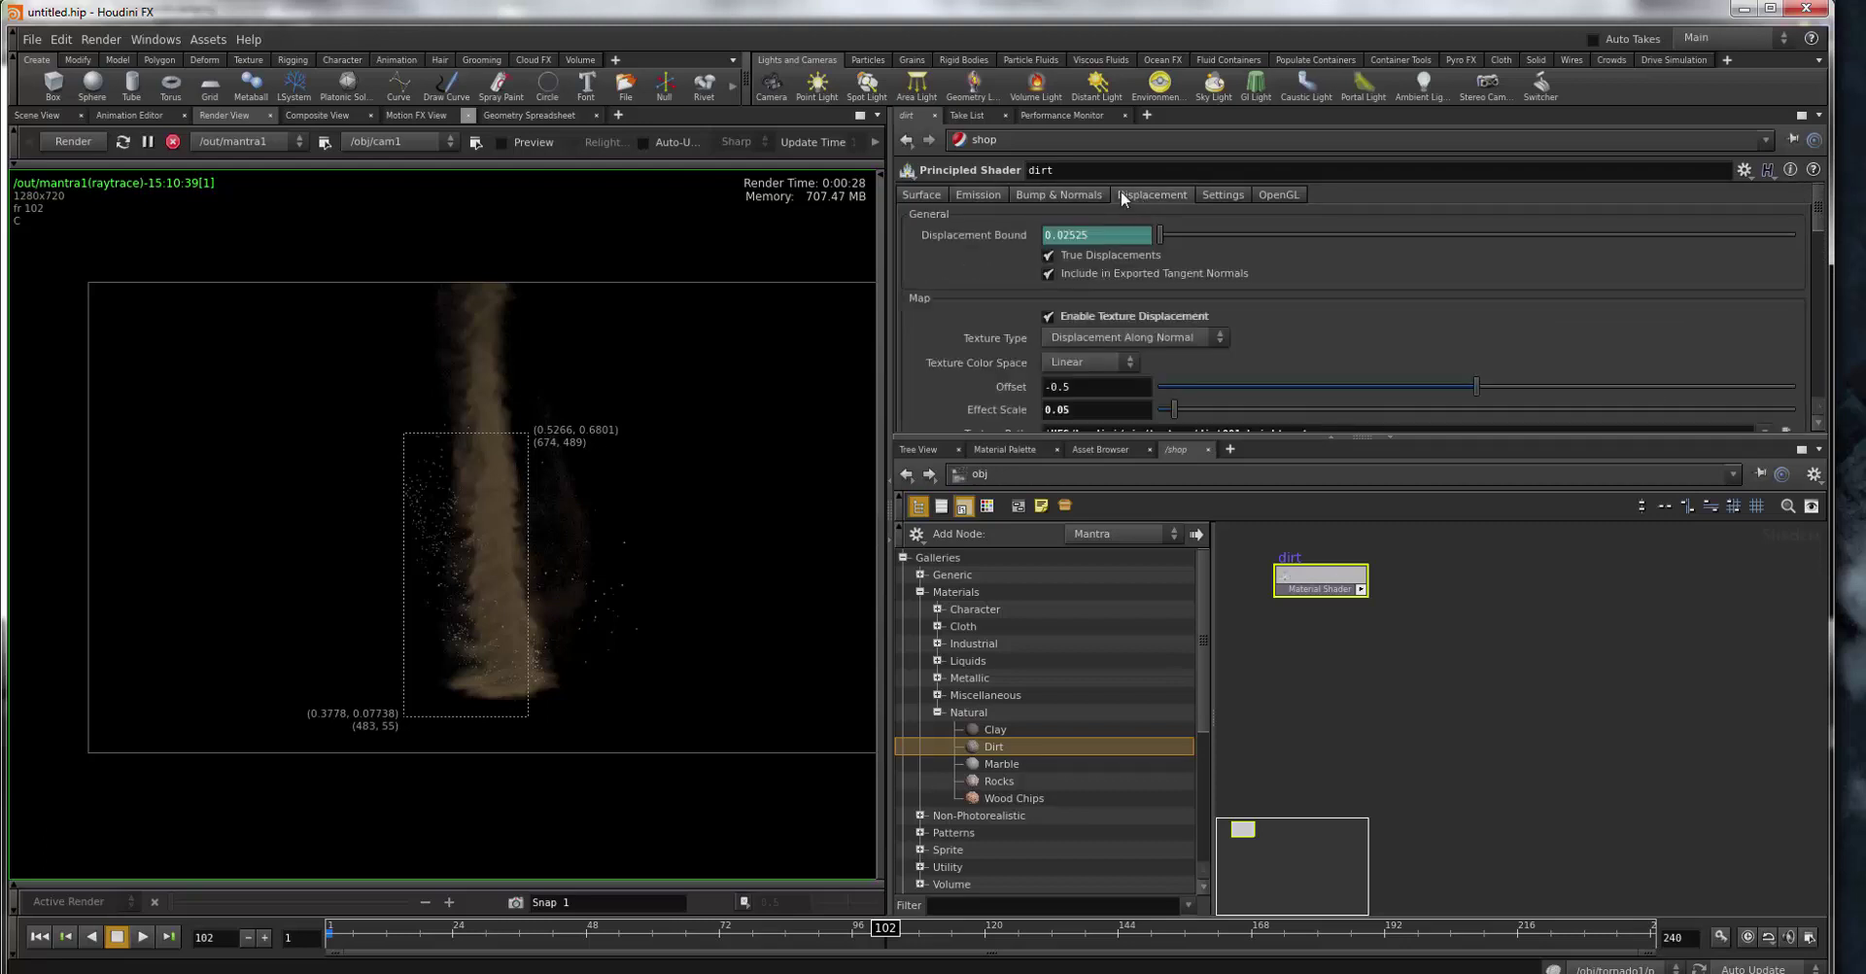
left_click(1095, 192)
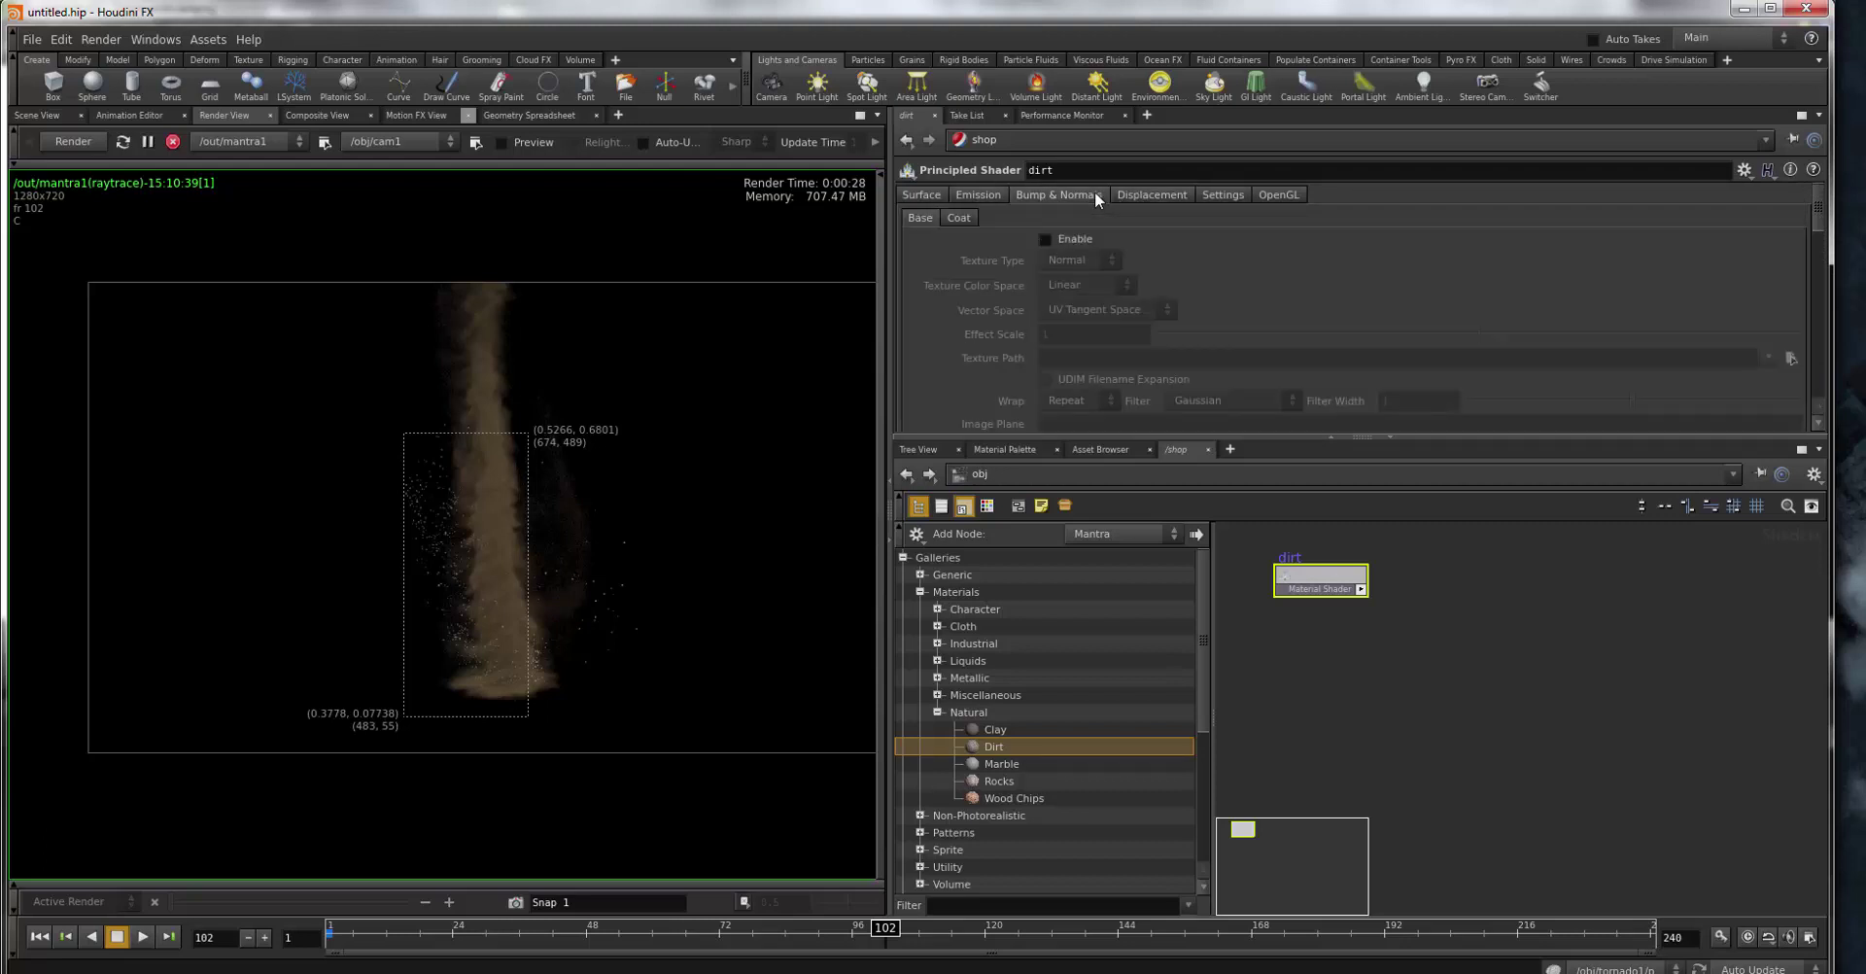
left_click(971, 218)
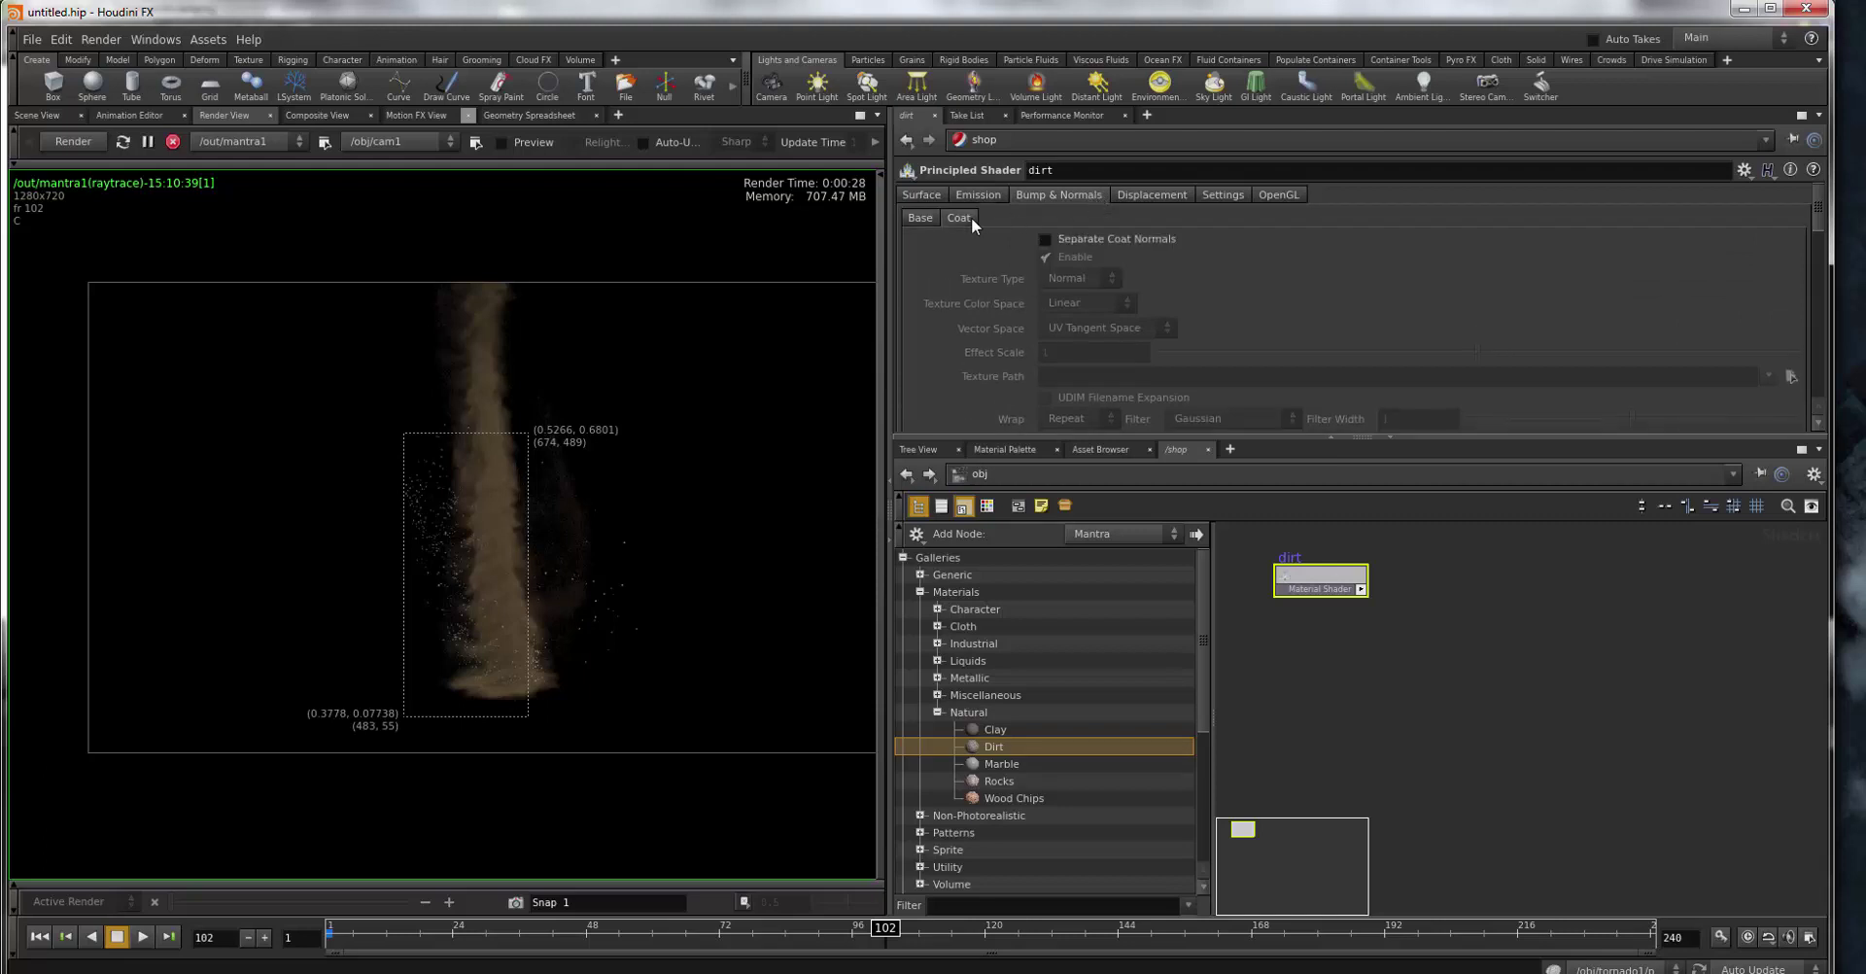
left_click(910, 217)
left_click(978, 191)
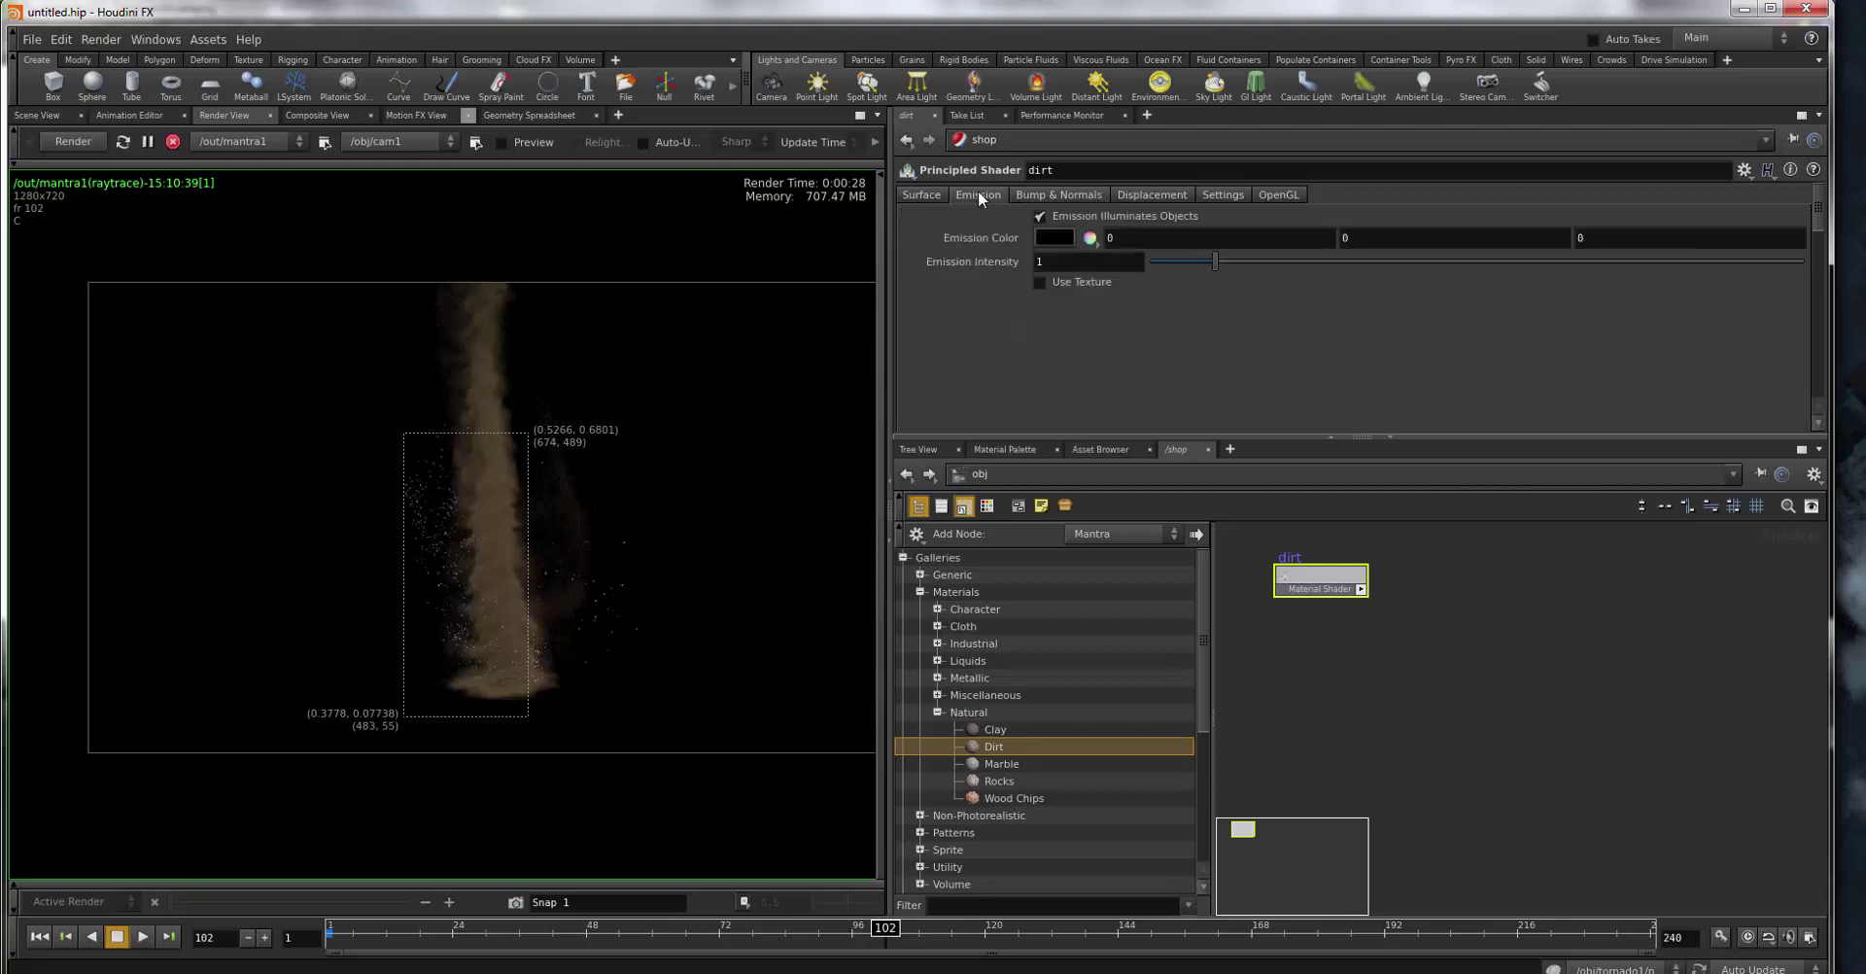
left_click(926, 197)
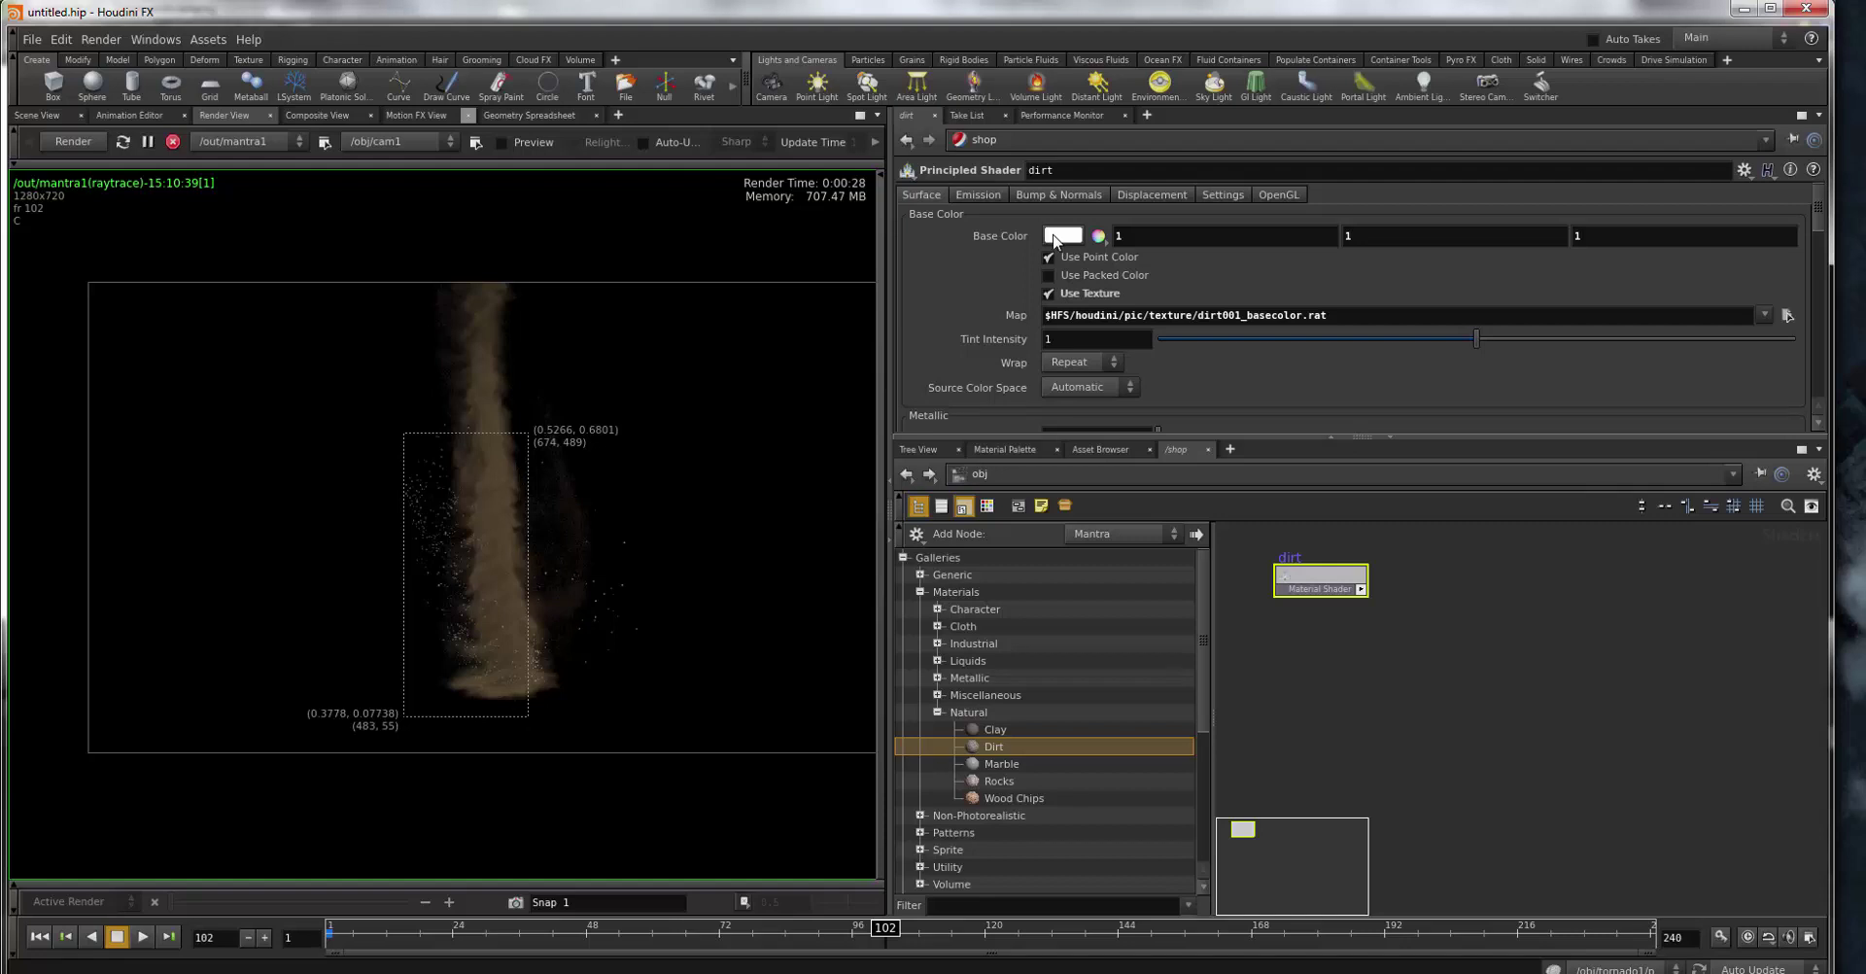
- Set the dirt shader's base colour to orange (0.698674, 0.209243, 0)
left_click(1054, 240)
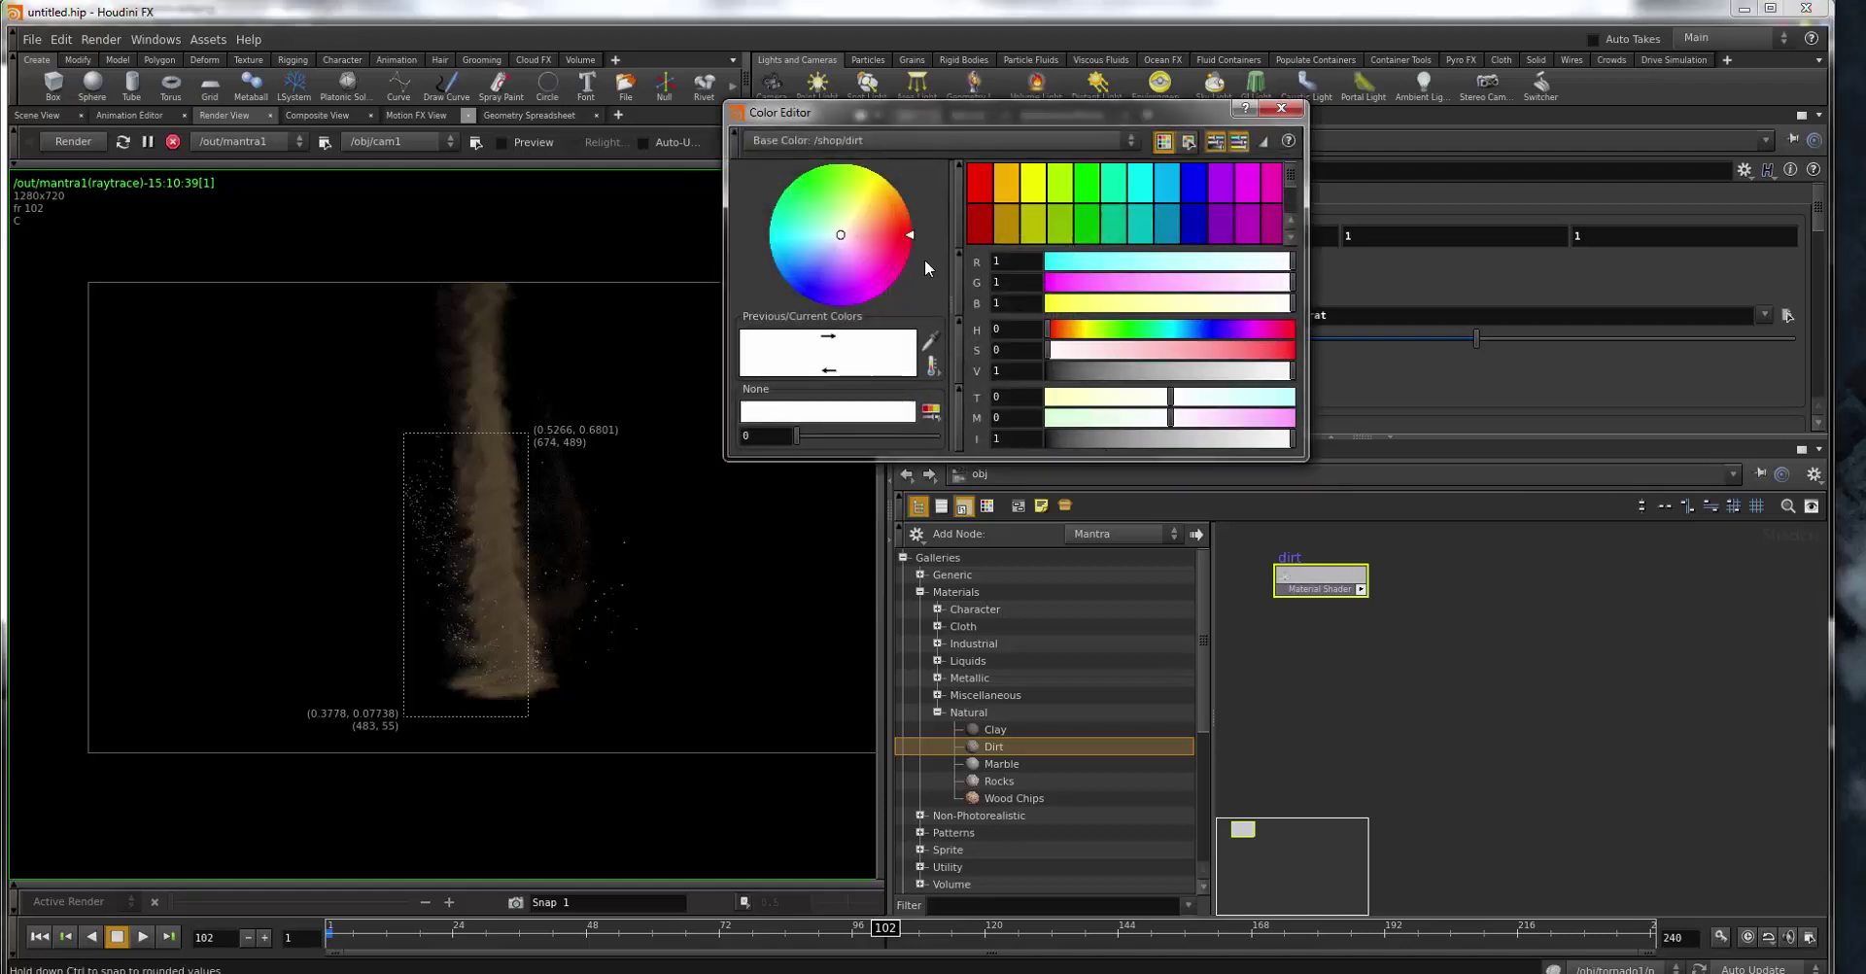
left_click_drag(887, 225, 902, 226)
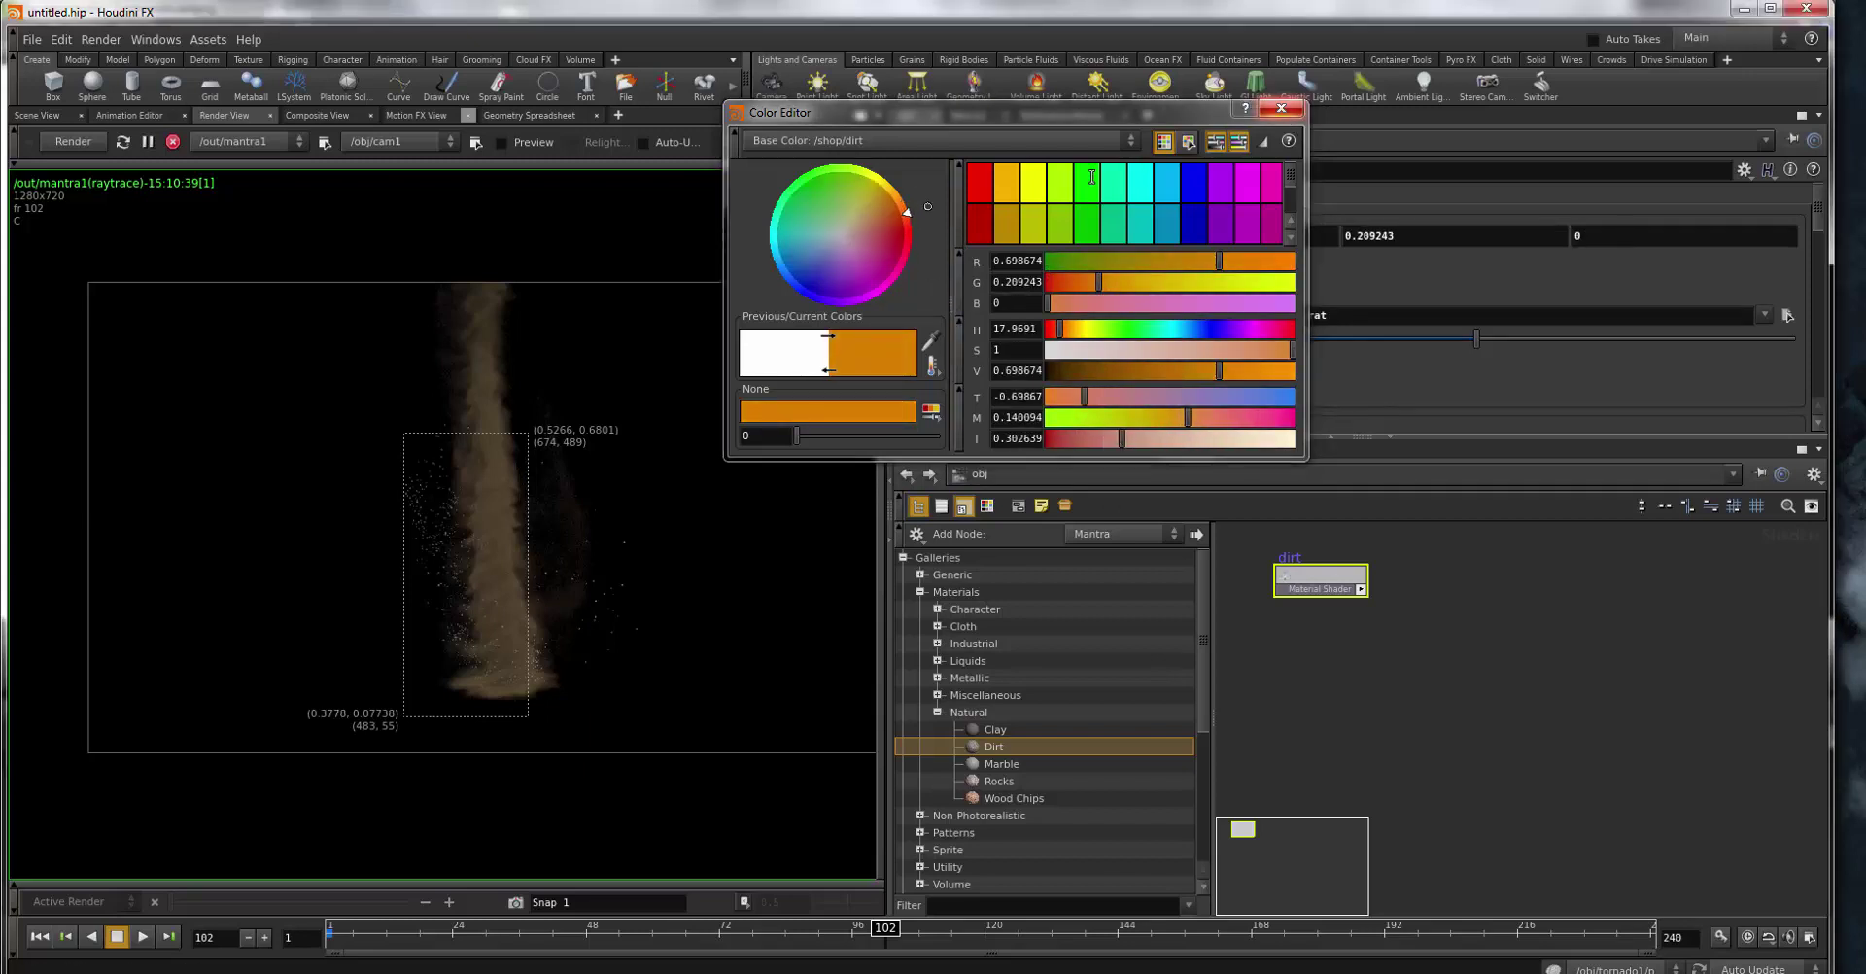
key("Escape")
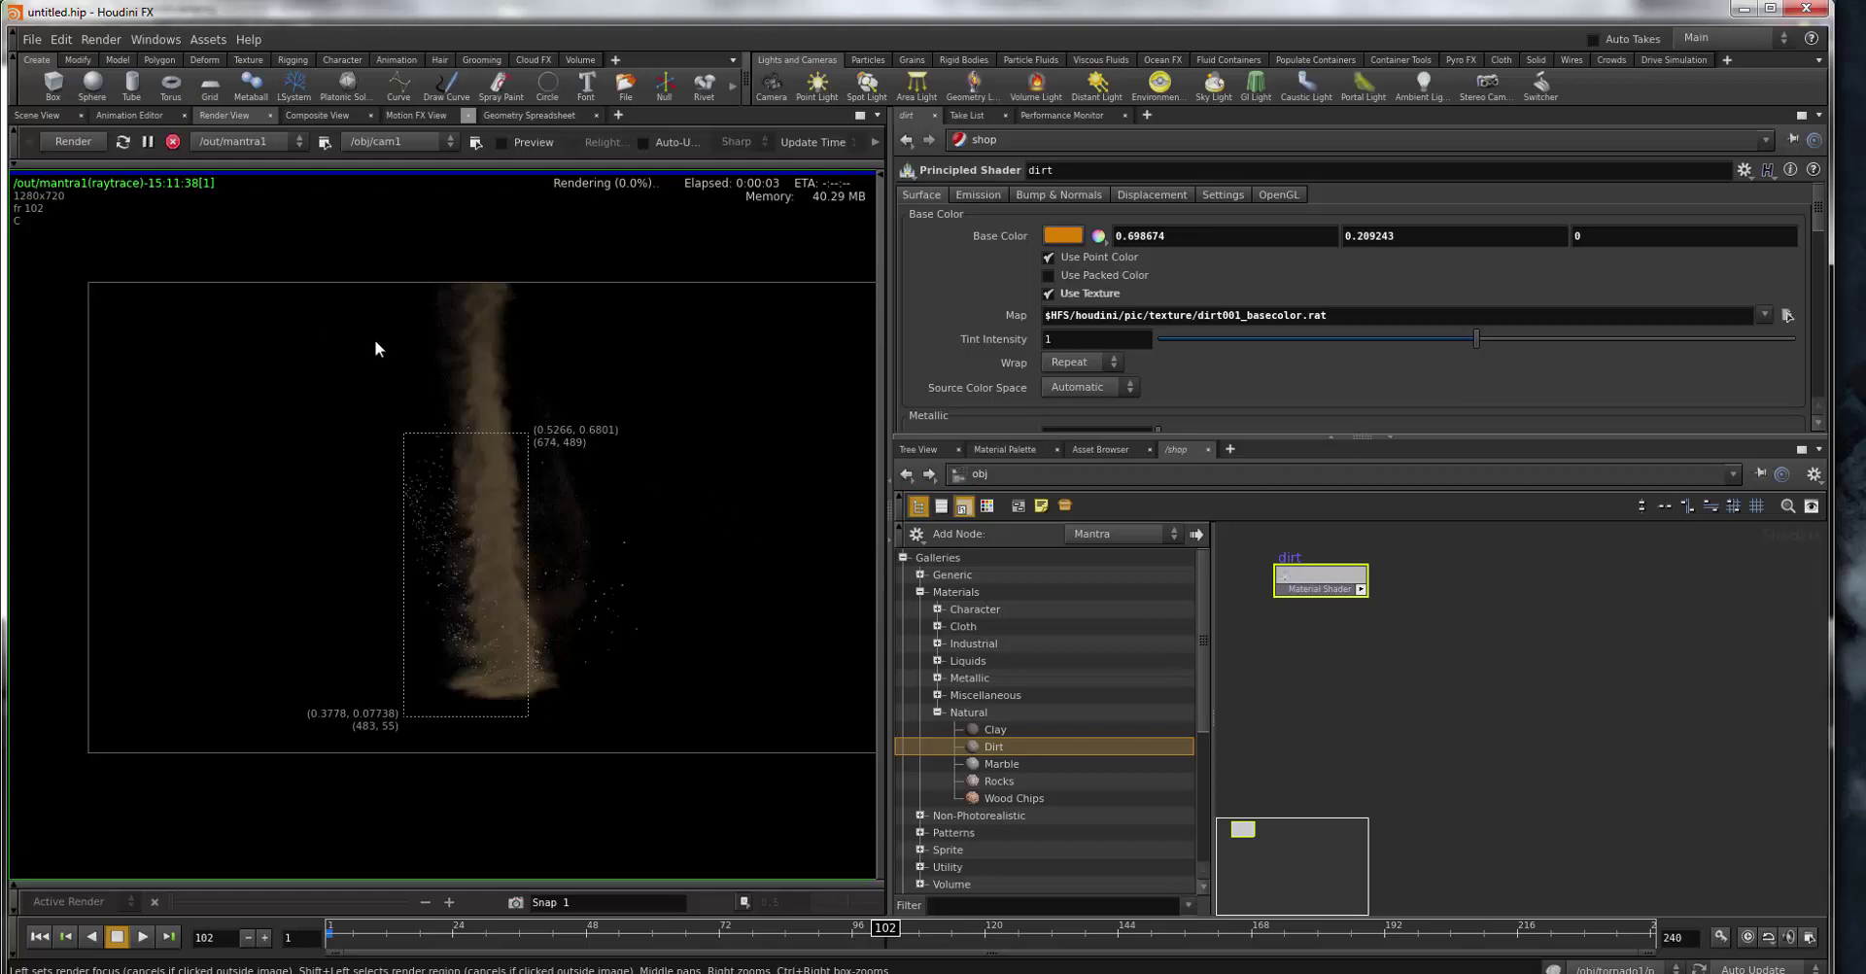
scroll(480, 385, "down", 1)
- Let the frame 102 render finish, then switch back to the 3D Scene View
scroll(480, 385, "down", 1)
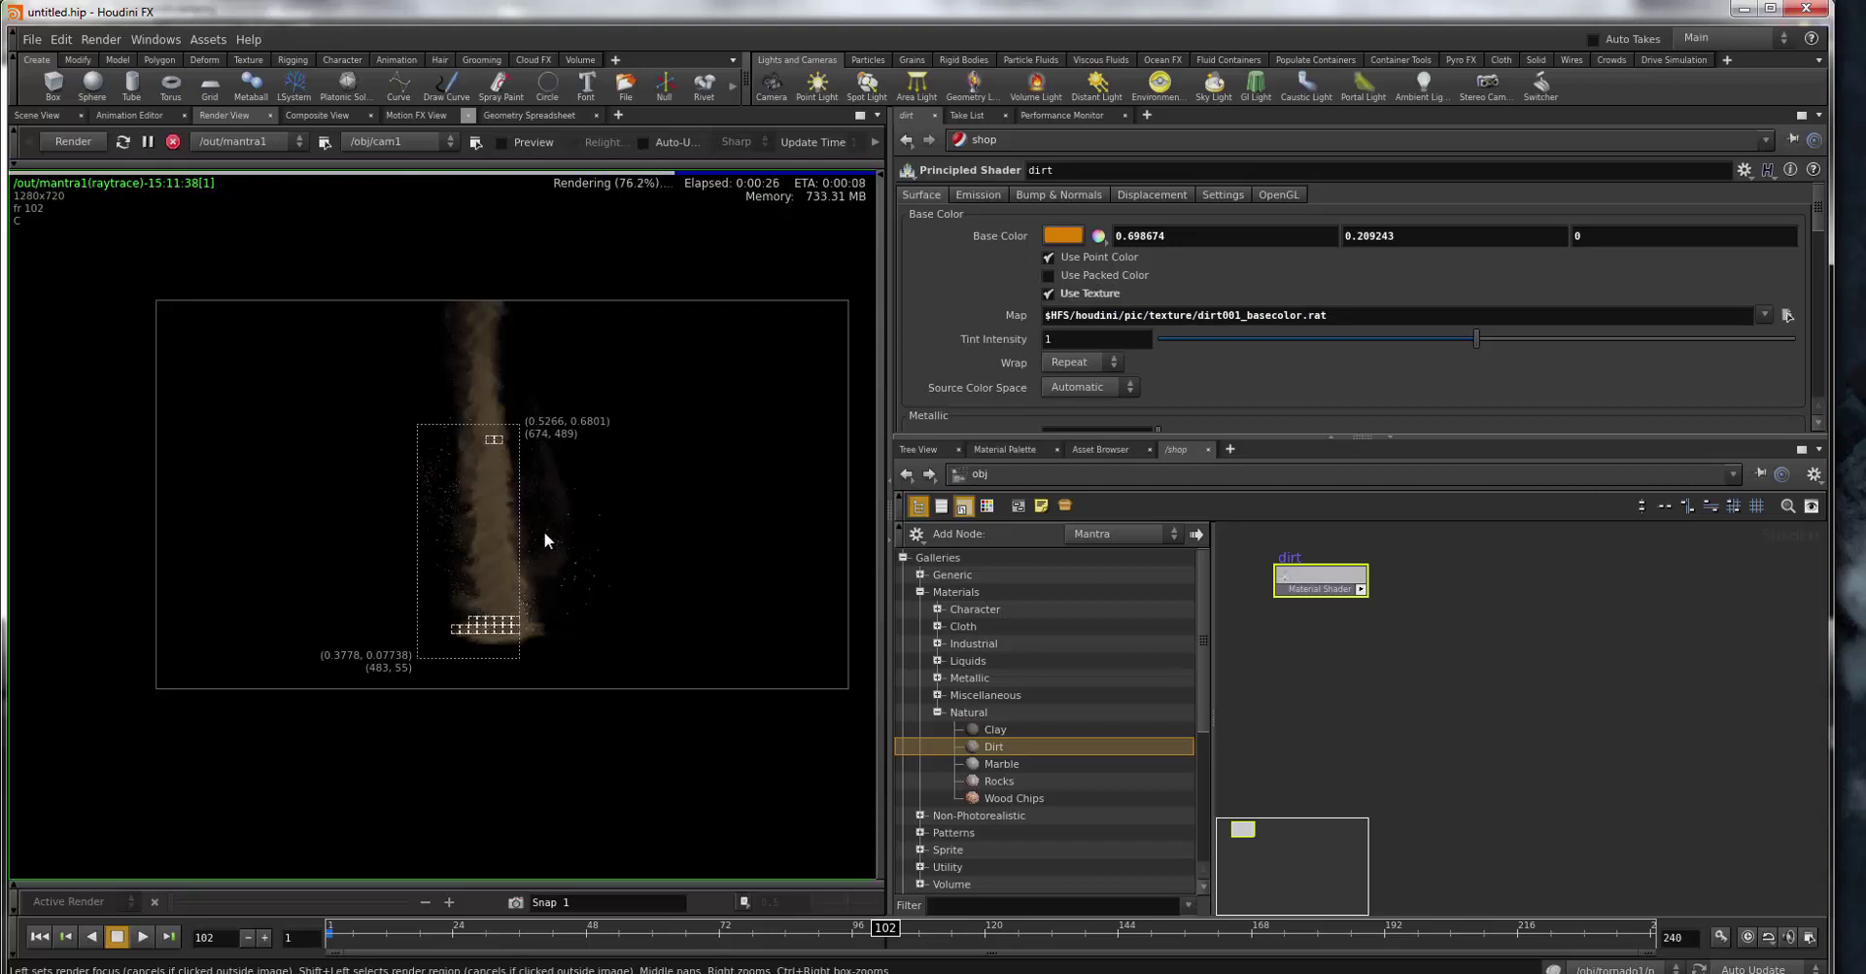
left_click(37, 115)
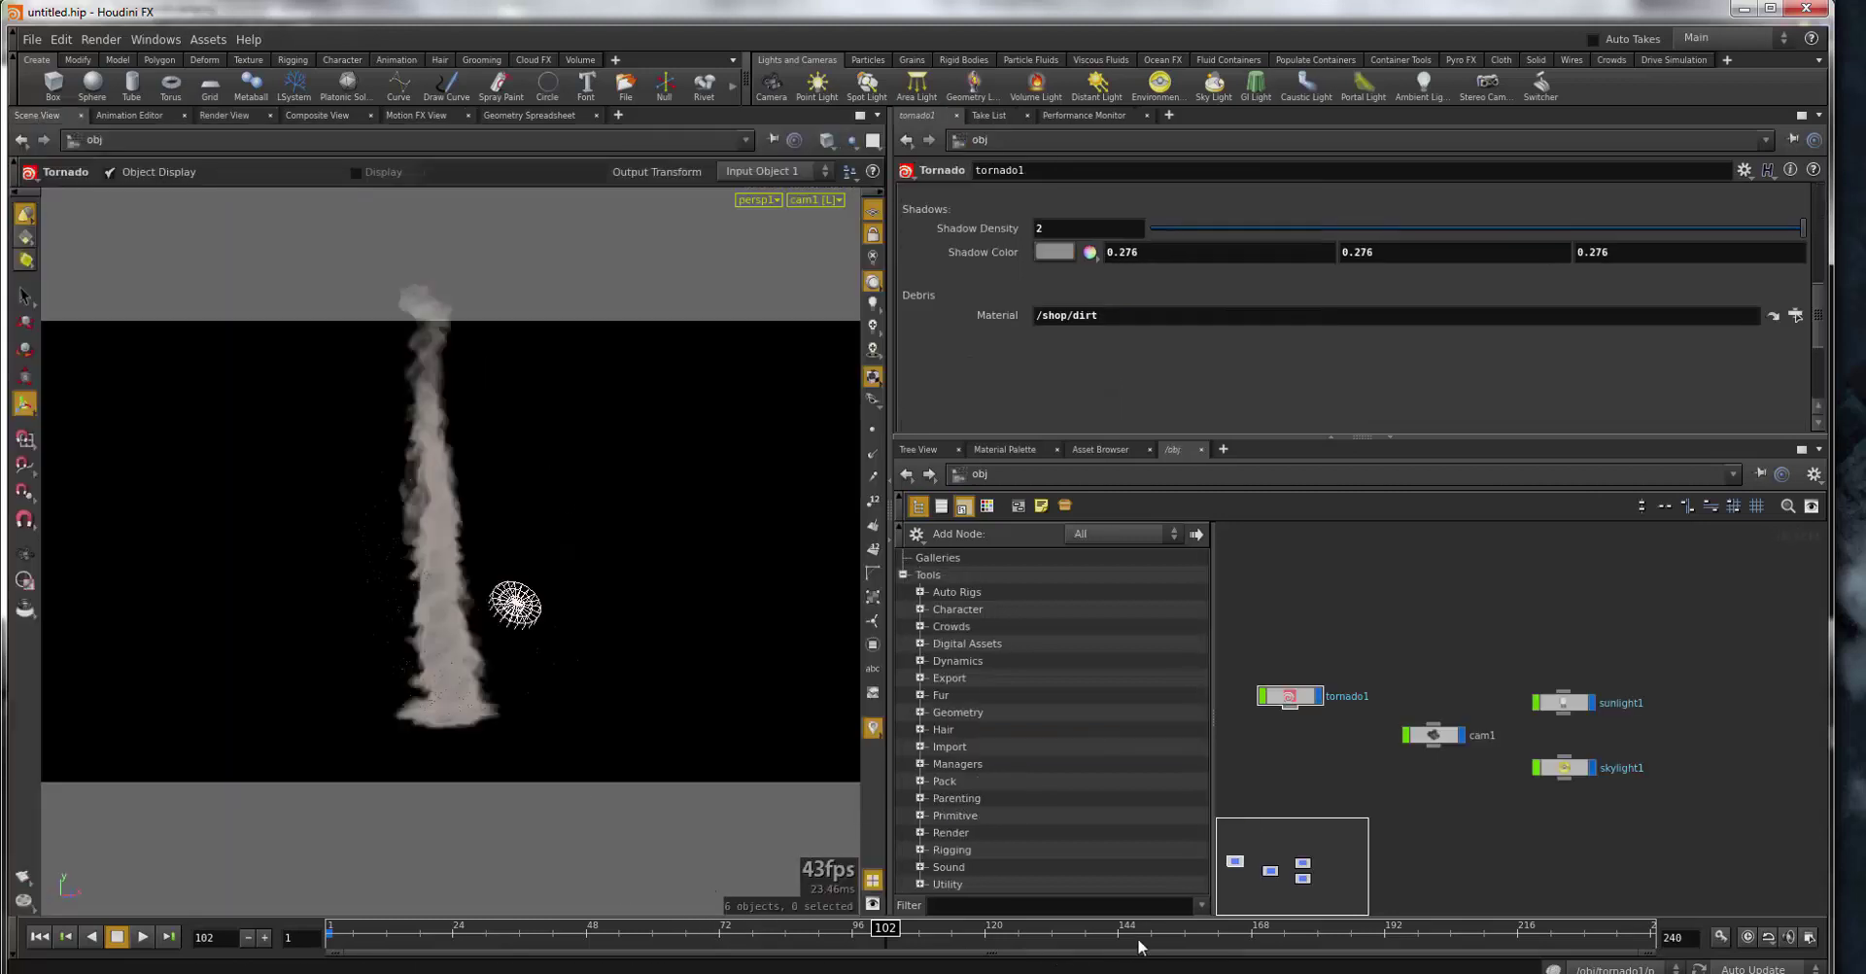
- Move the timeline to frame 168, then 216, and toggle the viewport between unlit and lit shading
left_click(1253, 933)
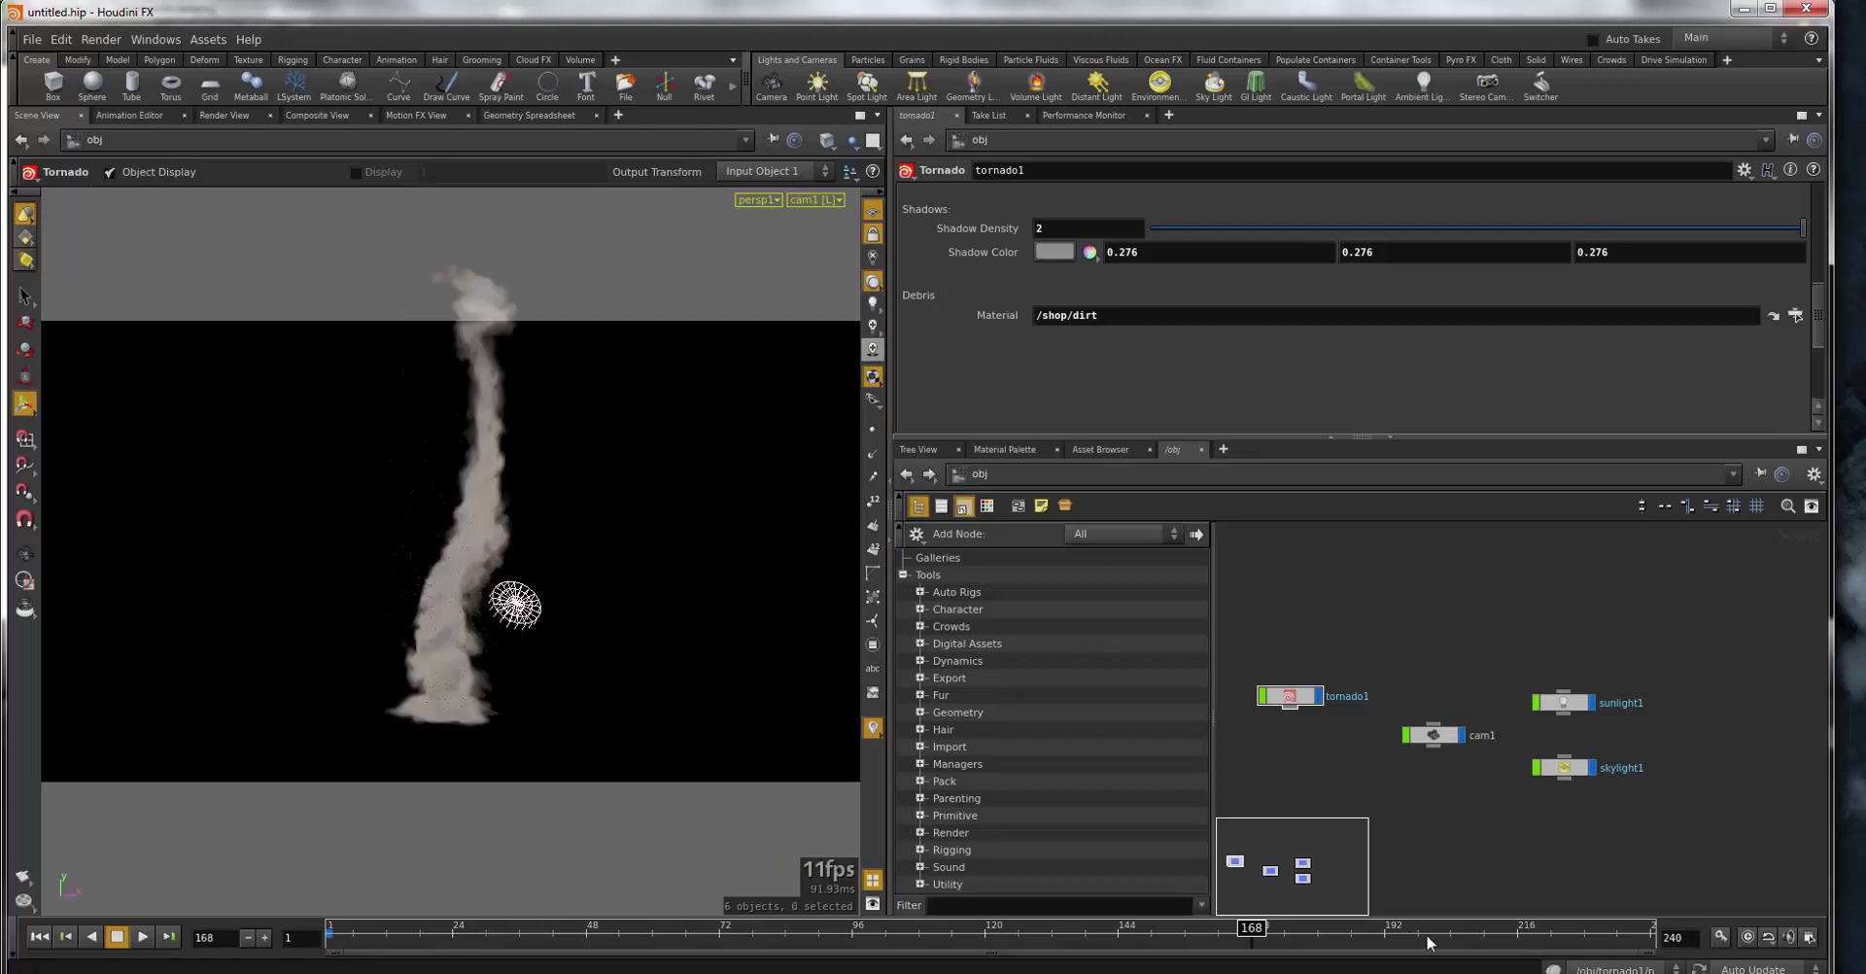
left_click(1516, 936)
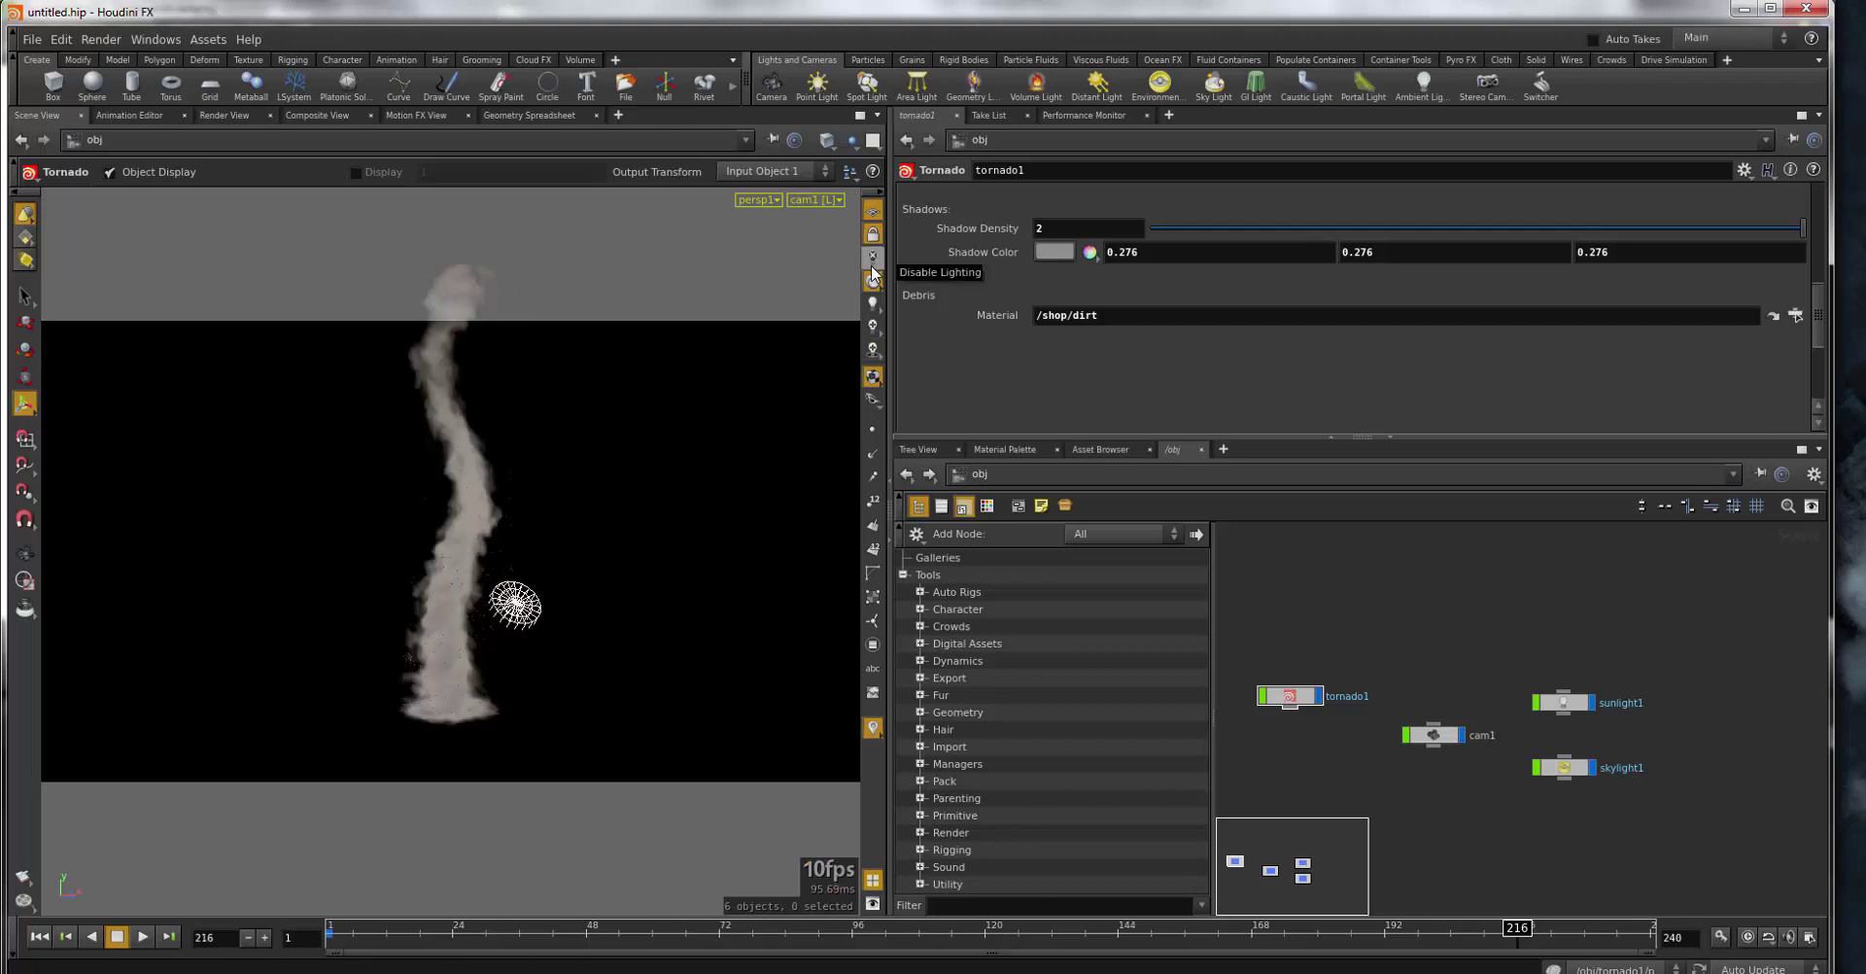
left_click(873, 303)
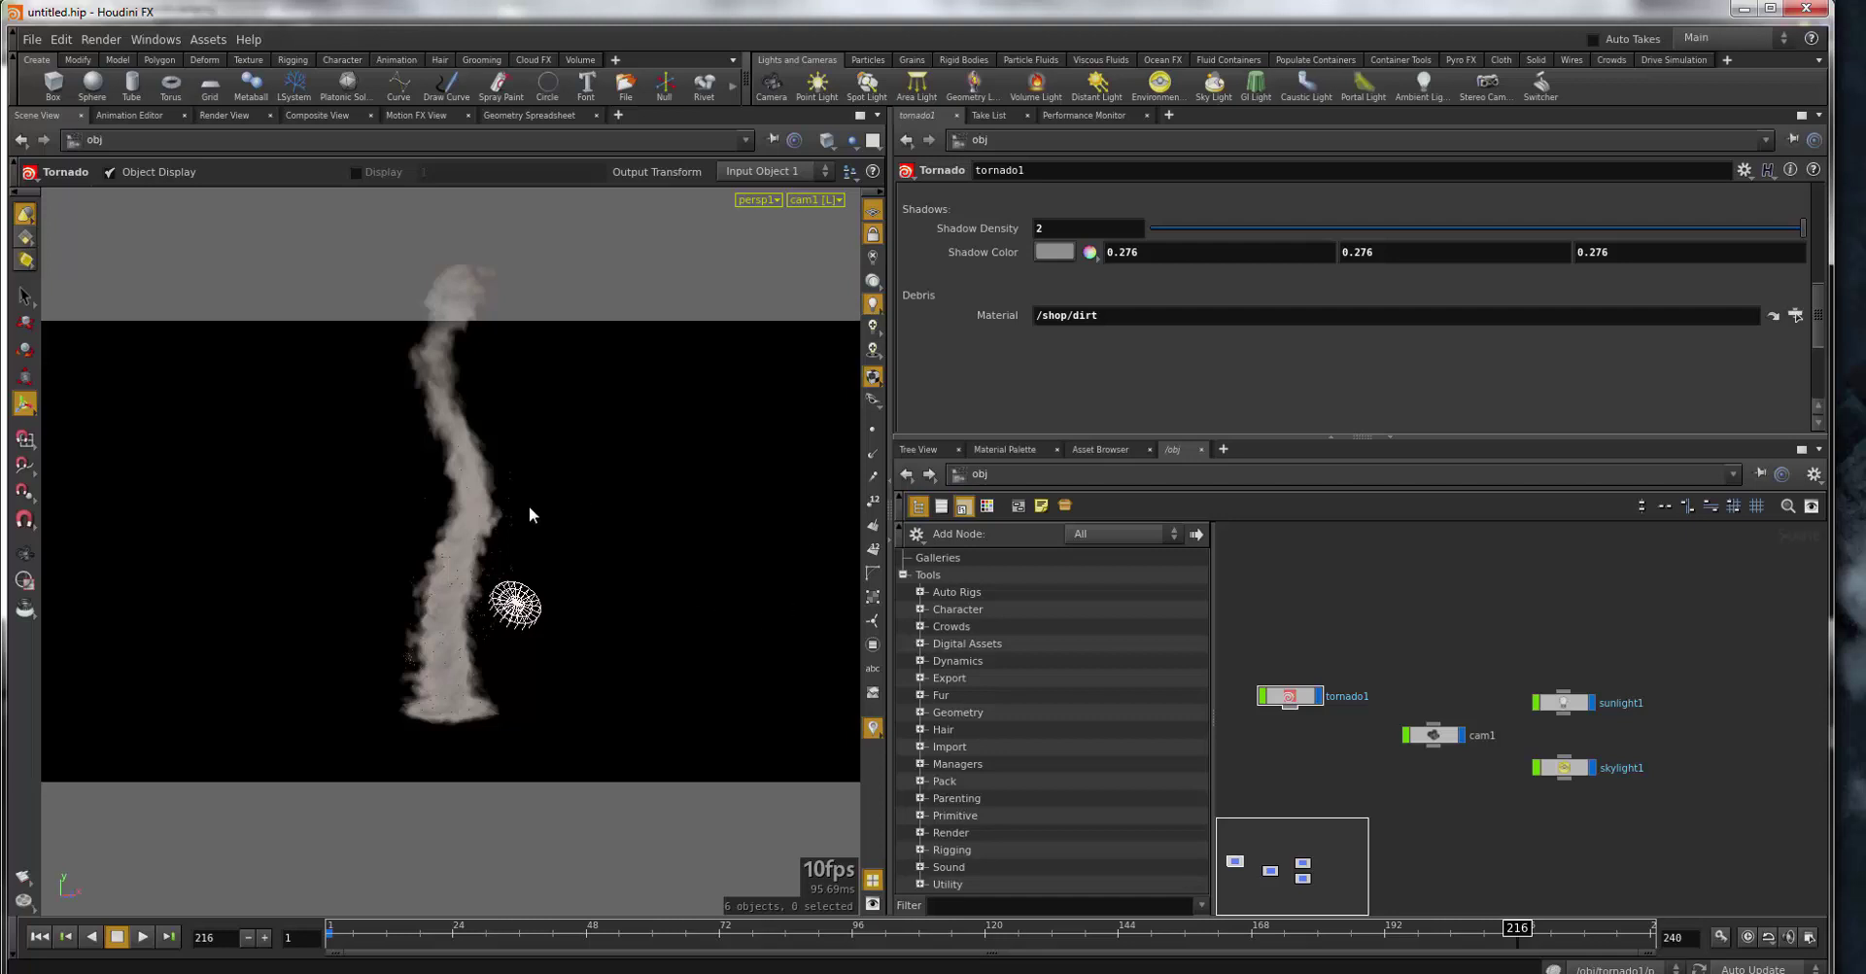
left_click(873, 281)
- Check the viewport's Display Options background settings, tumble the tornado view, and return to Render View
left_click(870, 906)
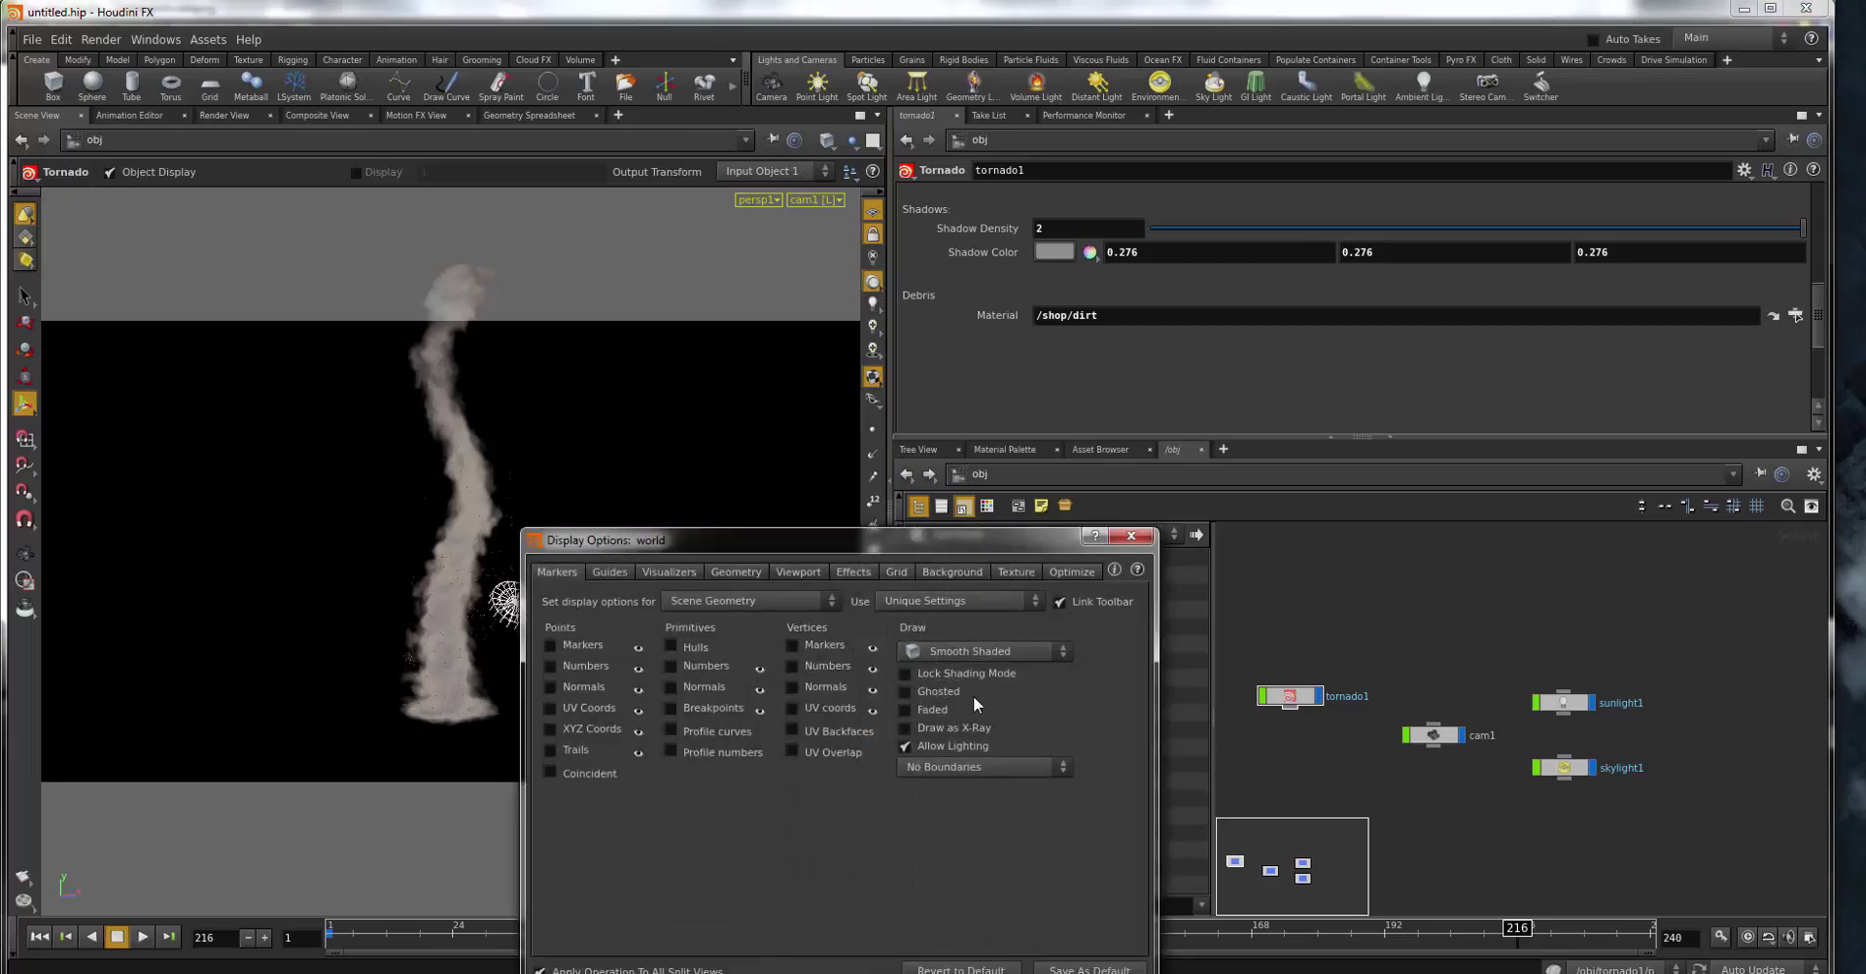
left_click(940, 572)
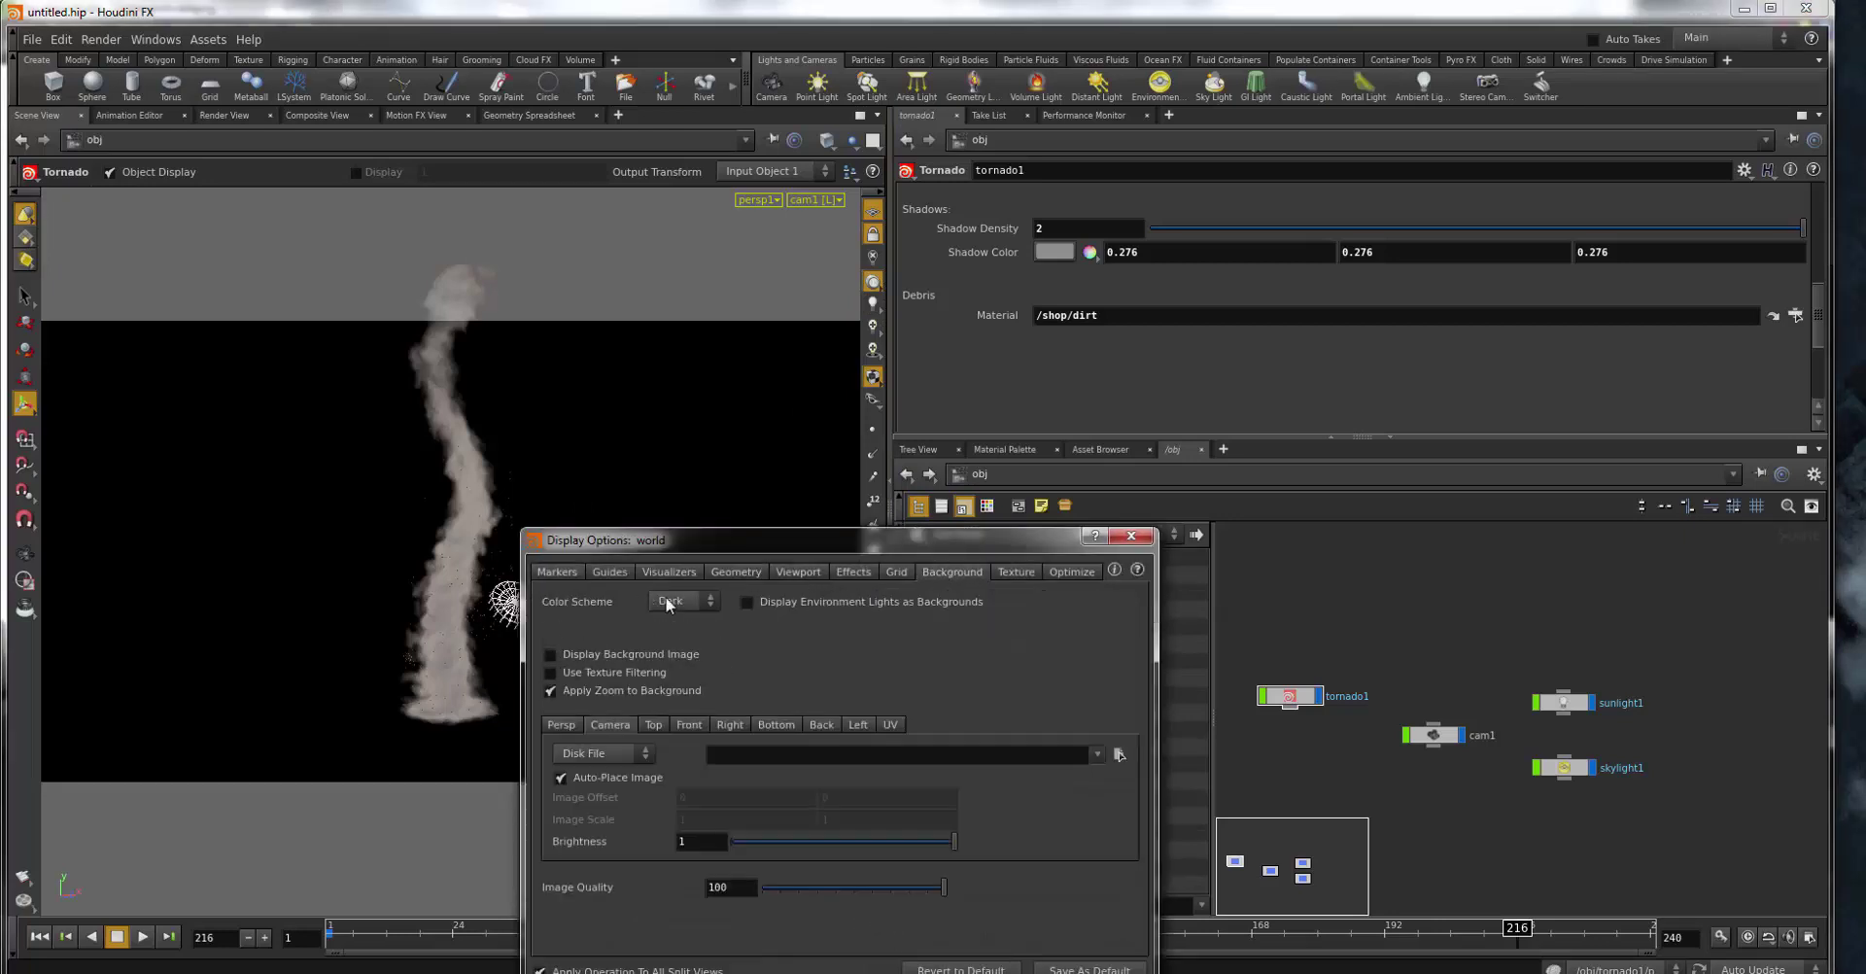
left_click(1131, 535)
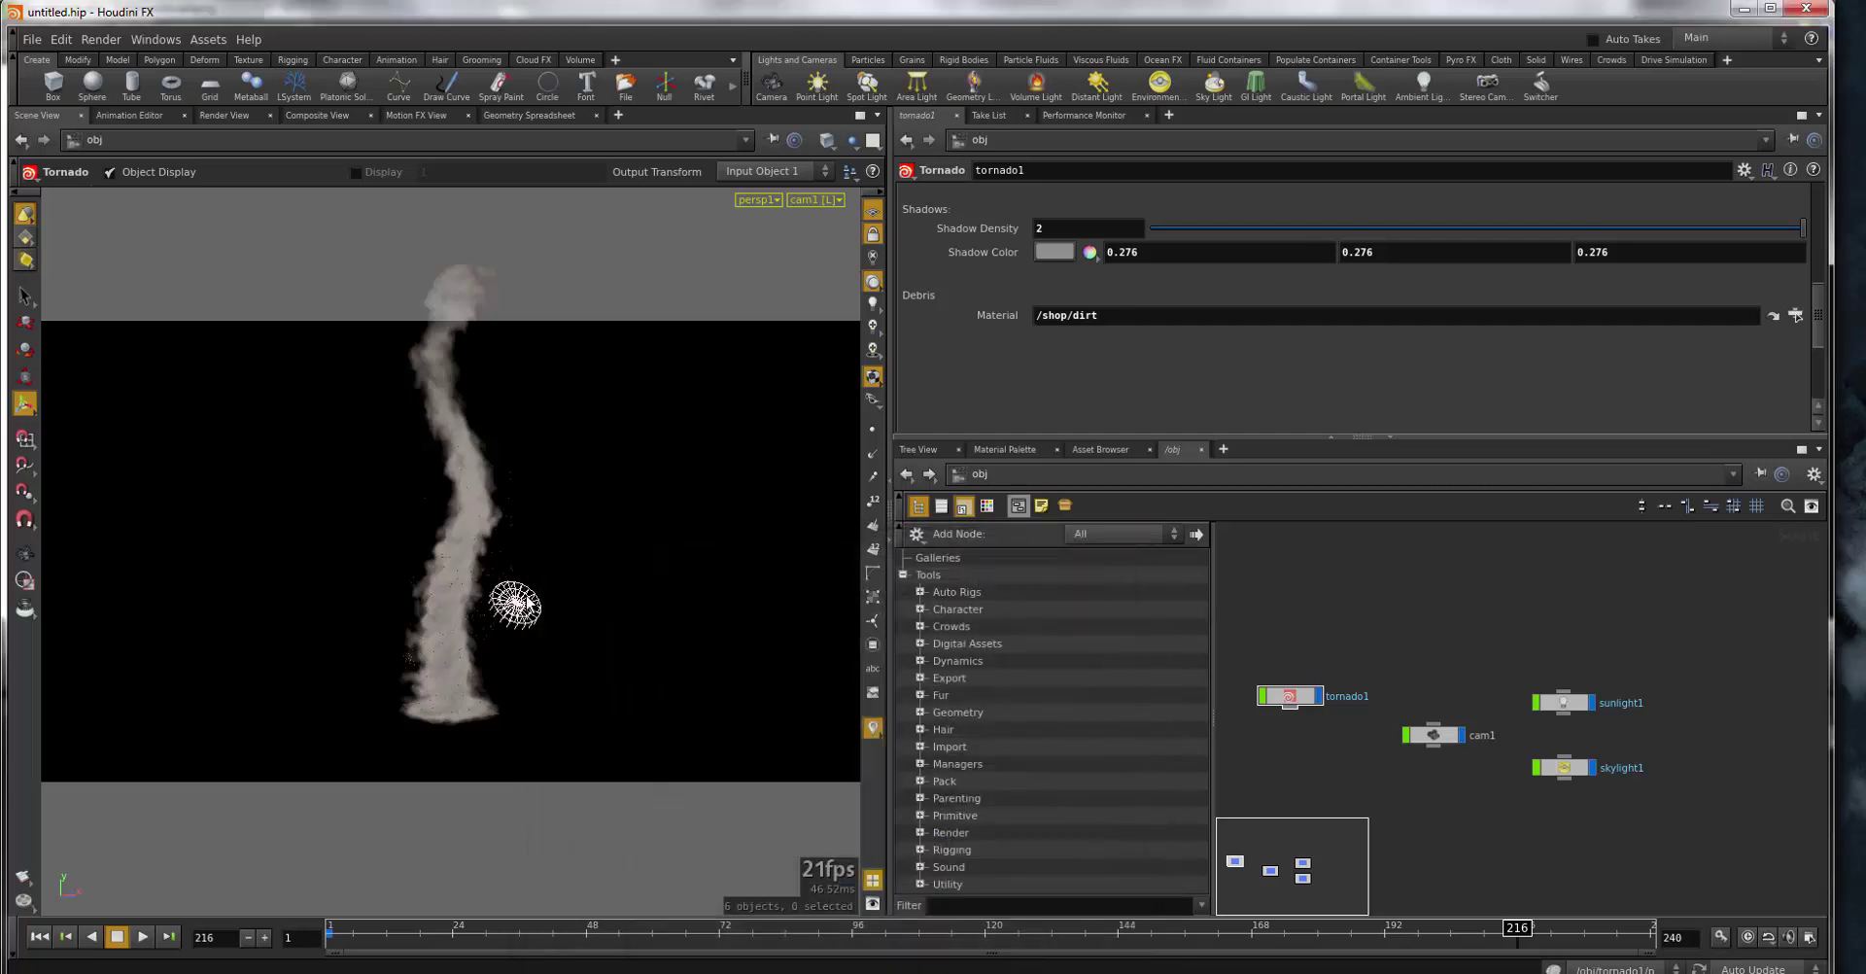
key("Escape")
mouse_move(418, 583)
left_mouse_down()
mouse_move(508, 563)
mouse_move(548, 591)
left_mouse_up()
left_click_drag(502, 633, 532, 624)
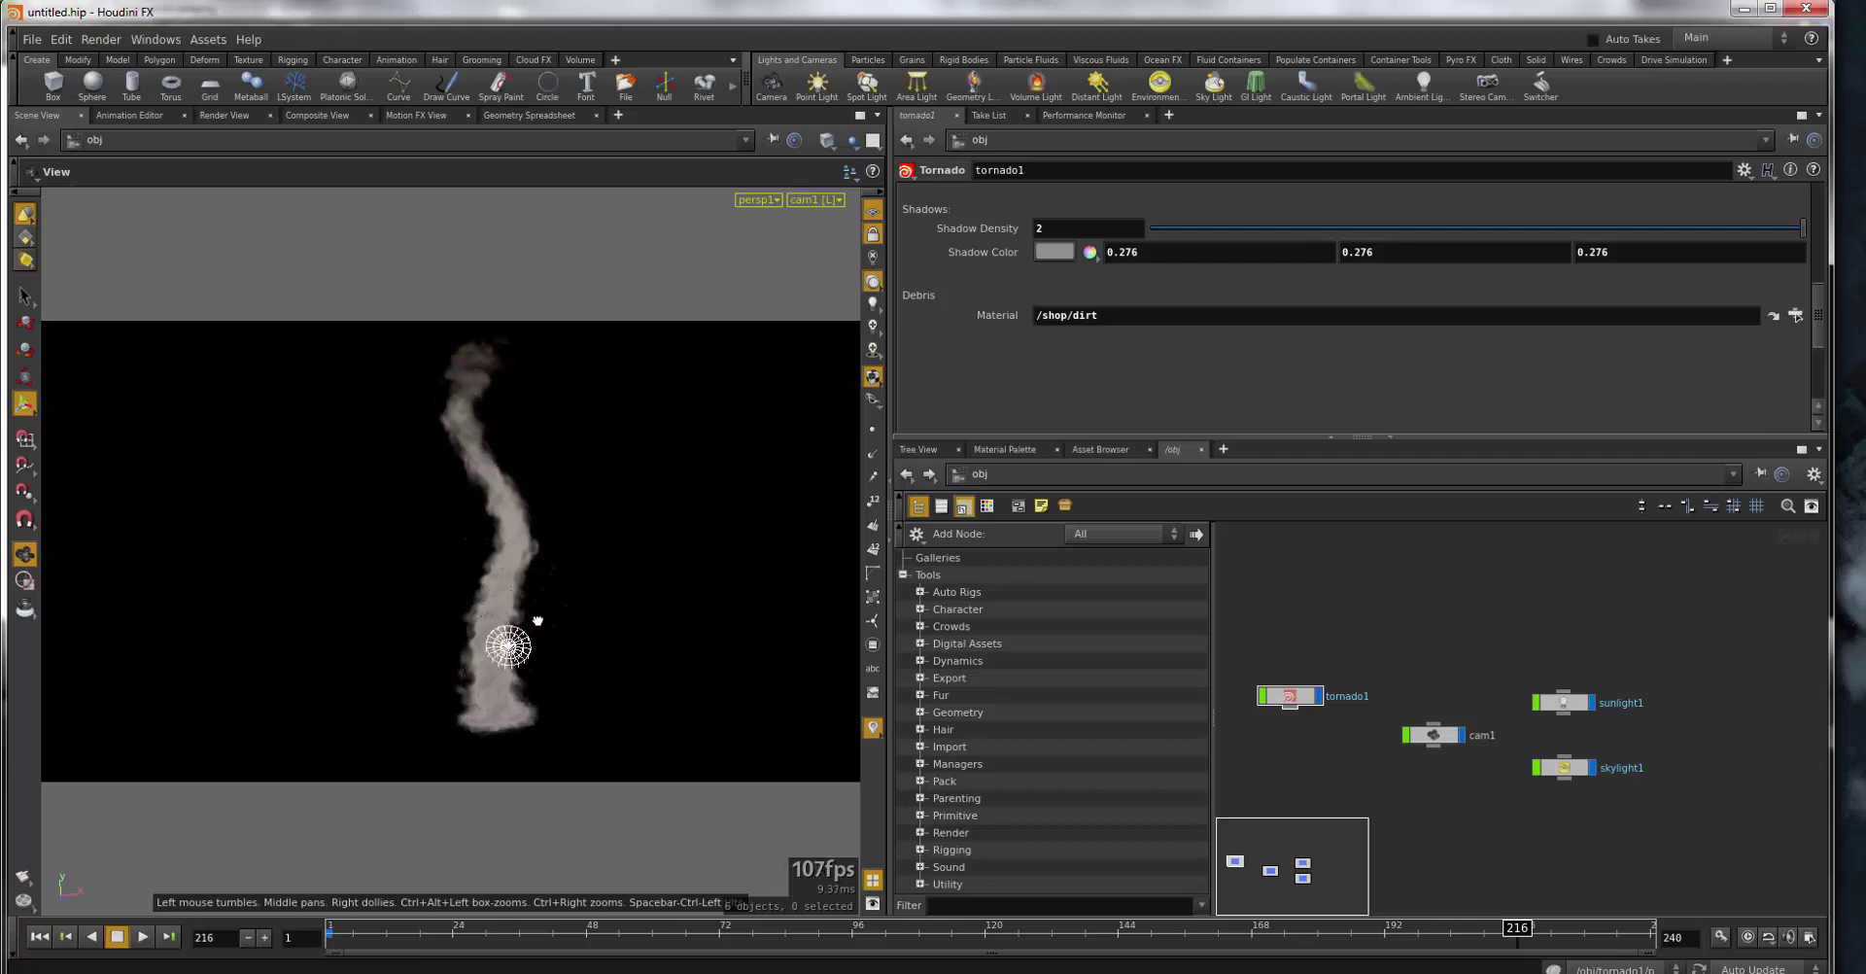
key("Return")
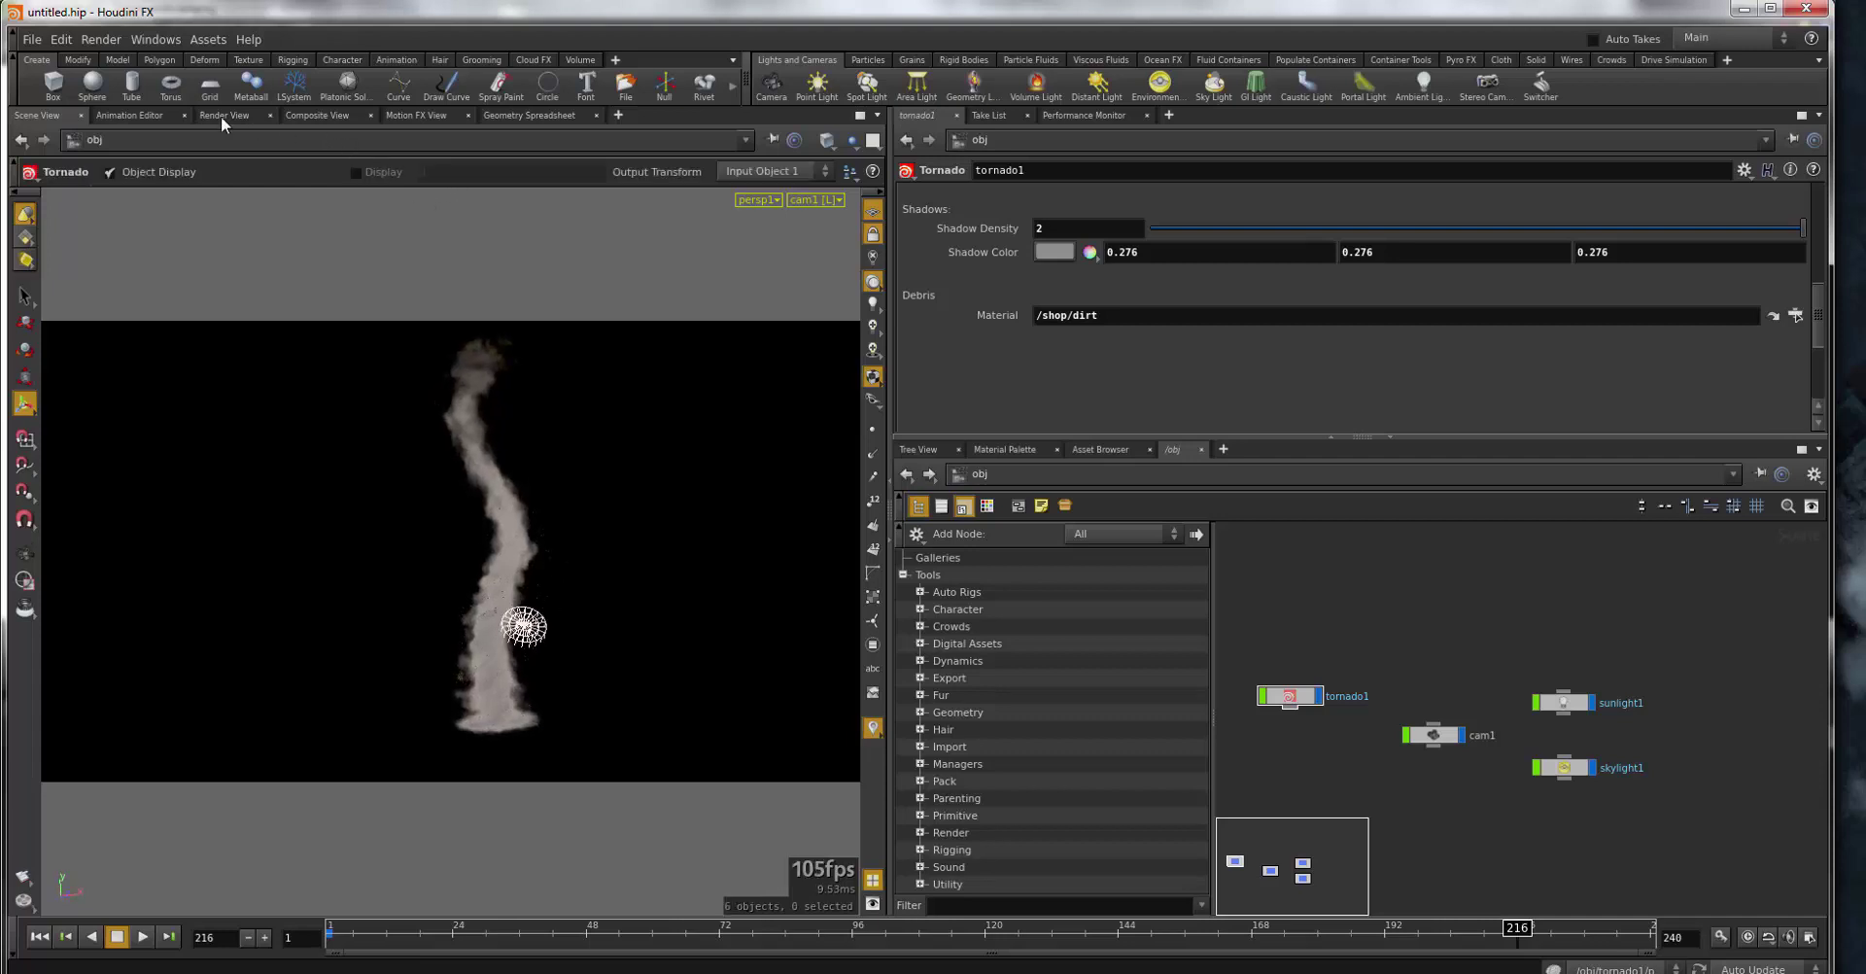
left_click(222, 117)
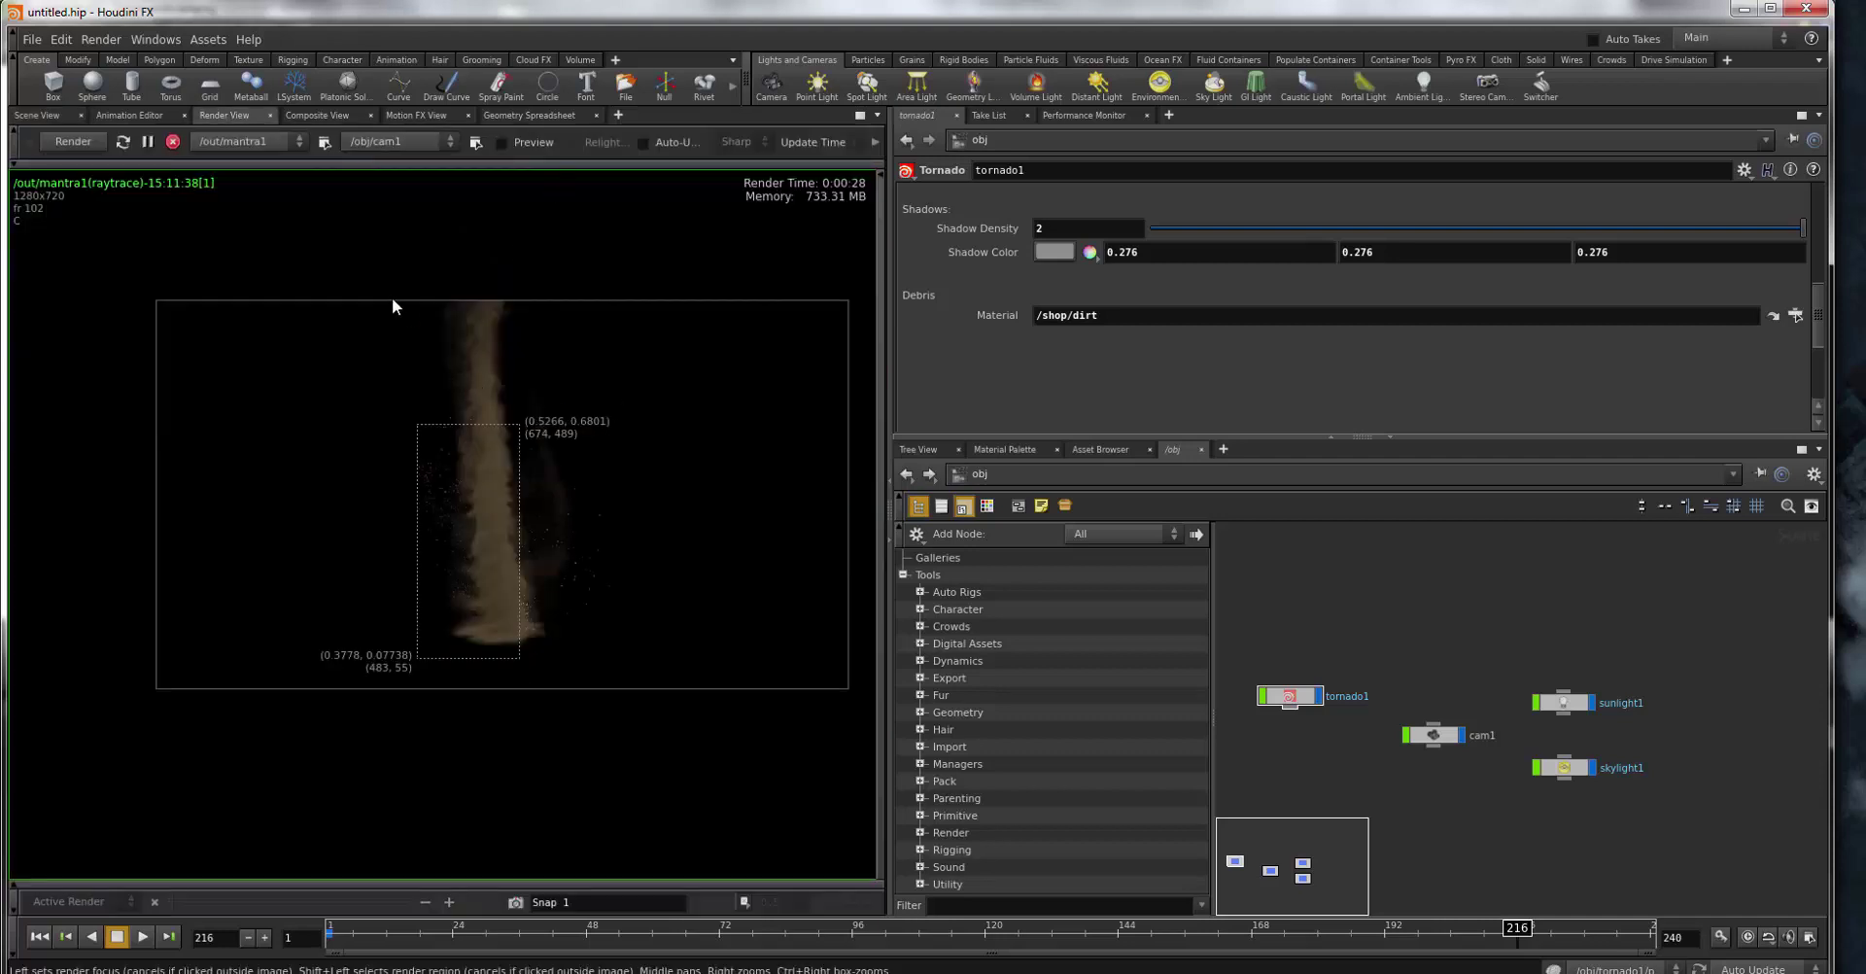
- Clear the render region so Mantra renders full frame 216, monitoring CPU load in Task Manager
left_click(151, 281)
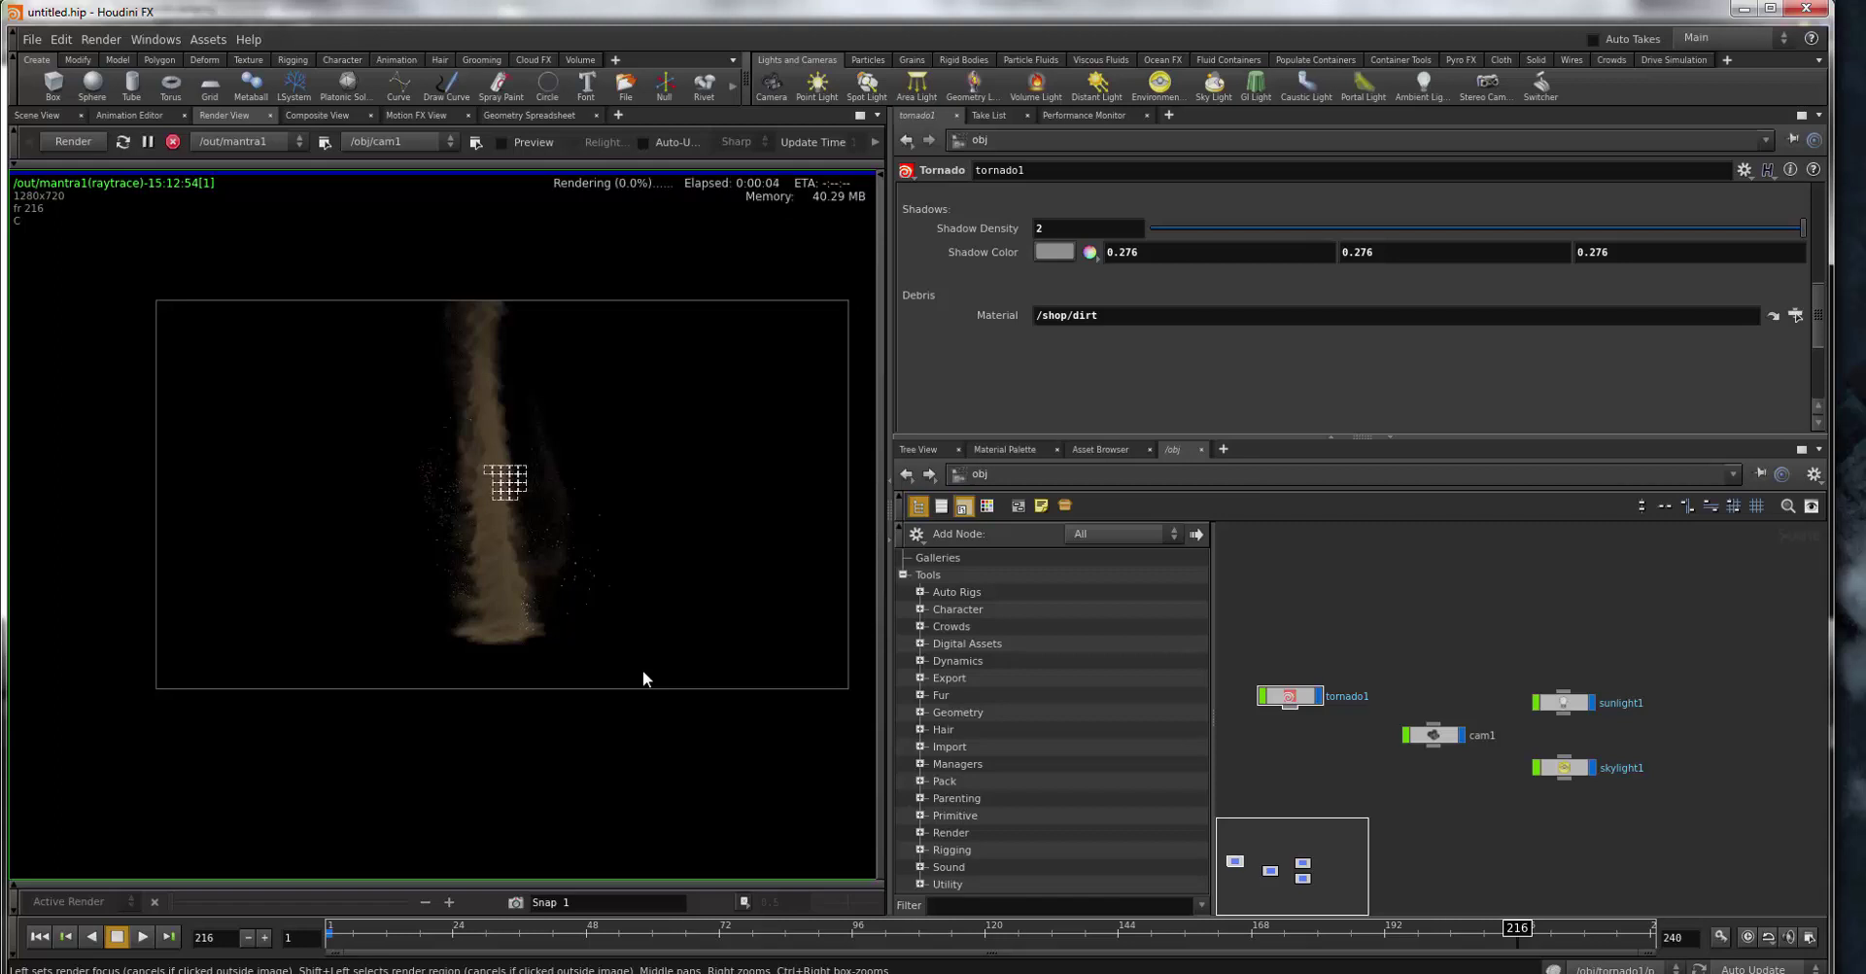
key("ctrl+shift+Escape")
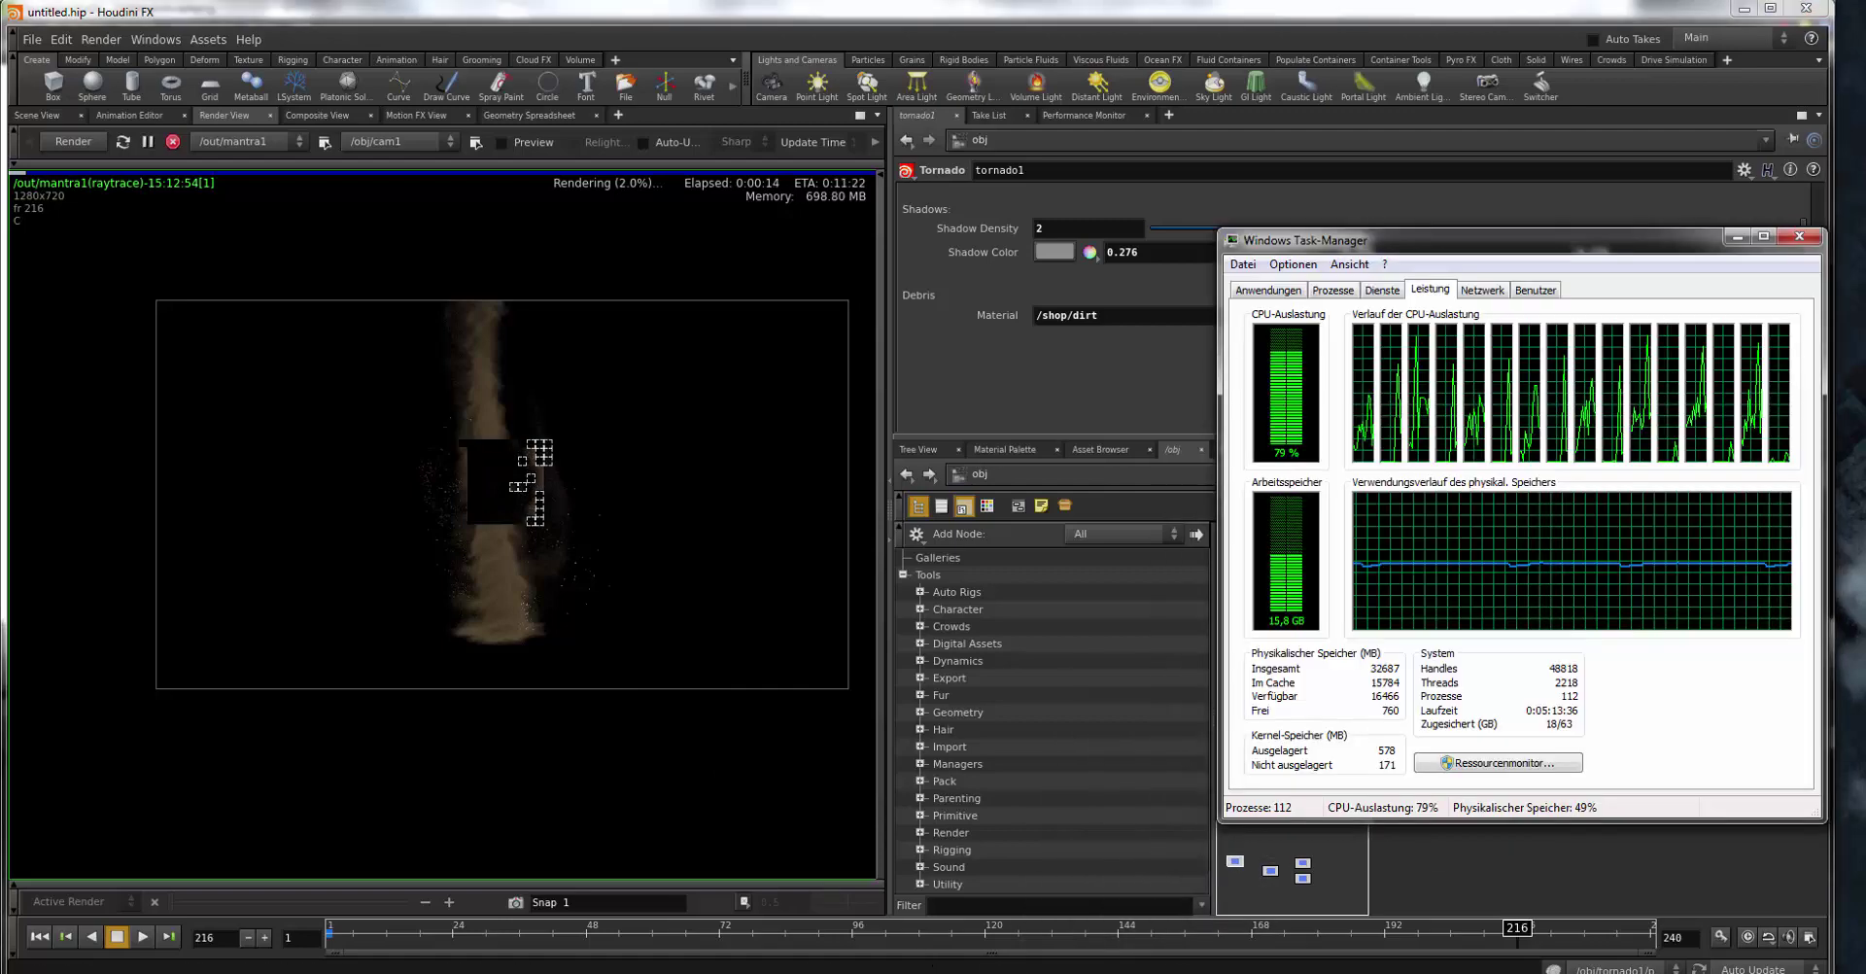
left_click_drag(1353, 247, 921, 159)
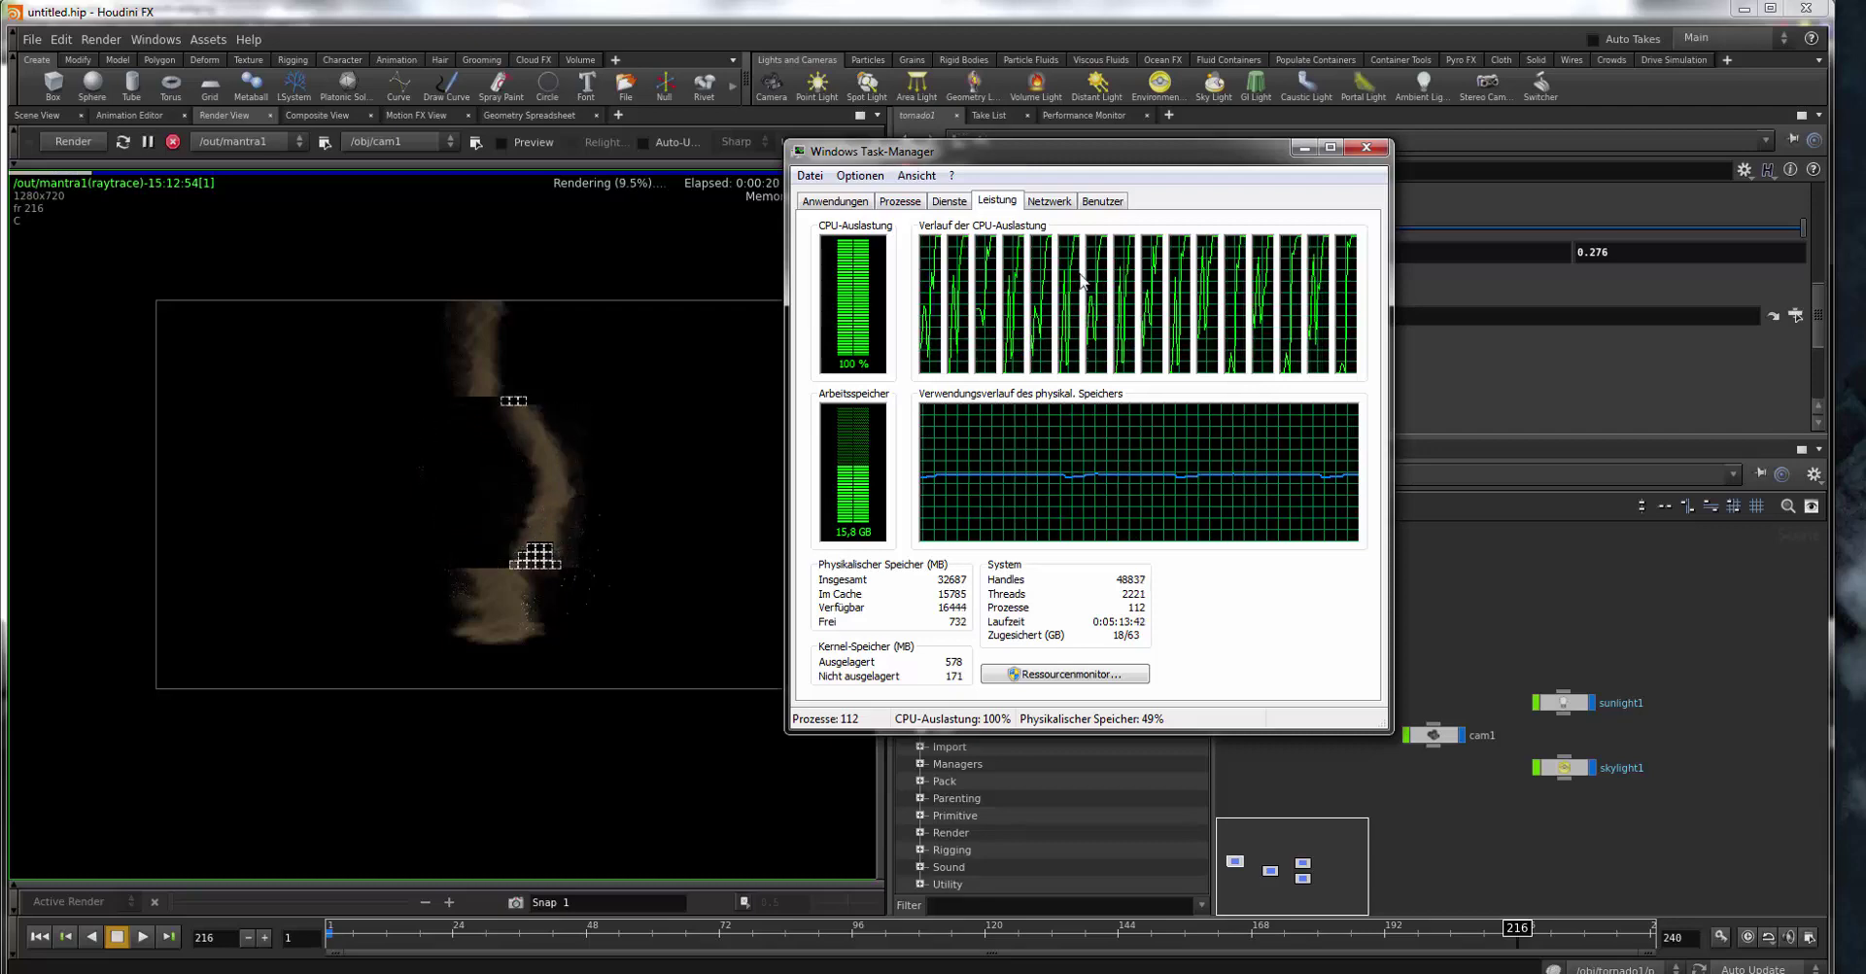
left_click_drag(1073, 169, 1139, 193)
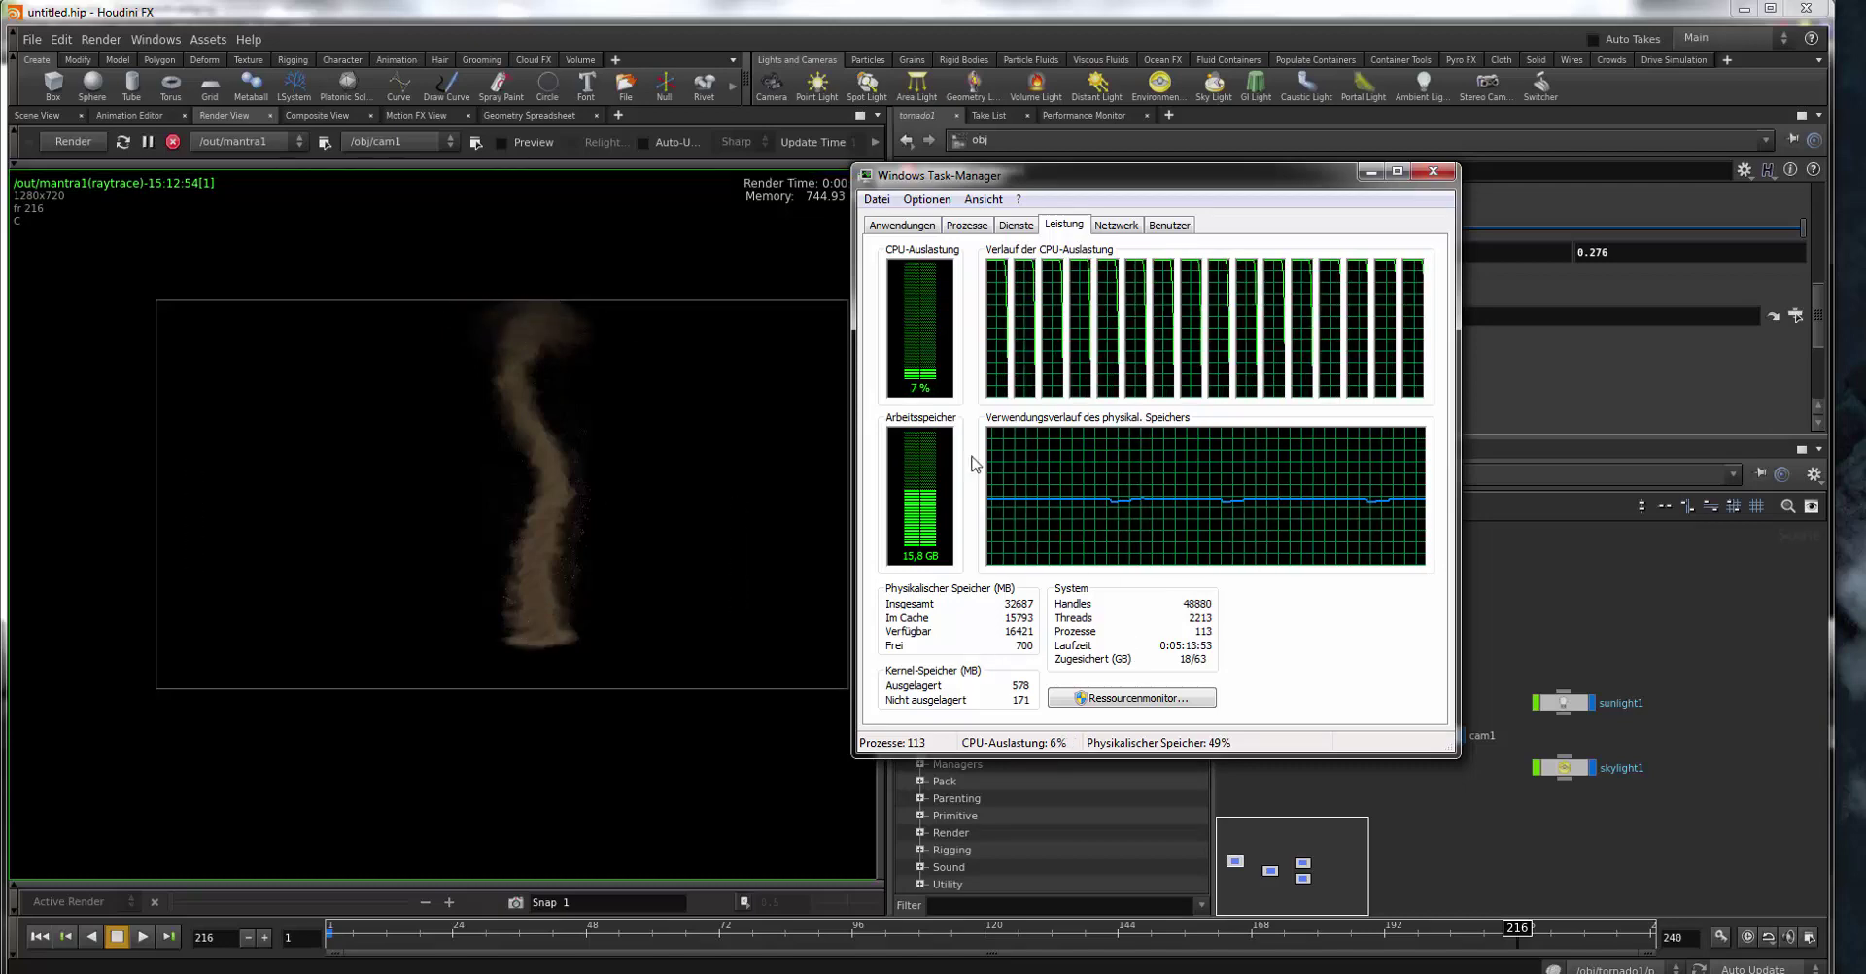
left_click(1432, 172)
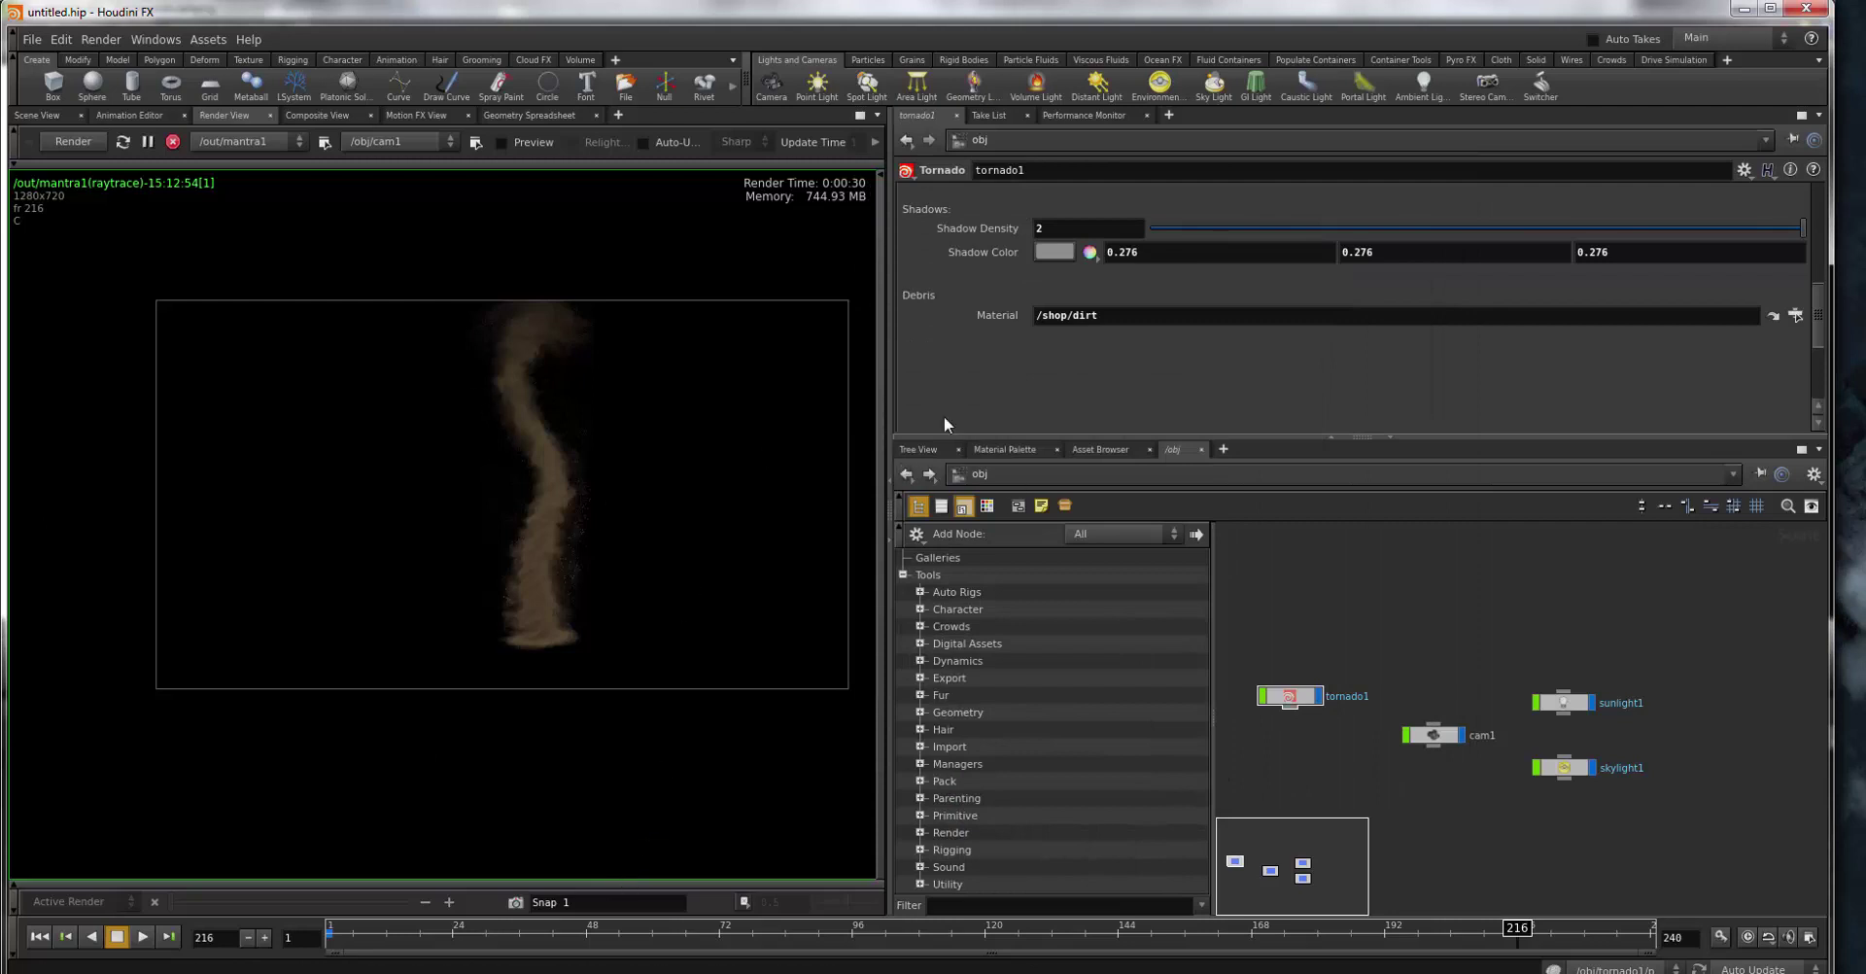
- Raise the tornado smoke colour intensity to 0.366 and render a region around the column
scroll(1050, 276, "up", 3)
scroll(1050, 276, "up", 3)
scroll(1050, 276, "up", 3)
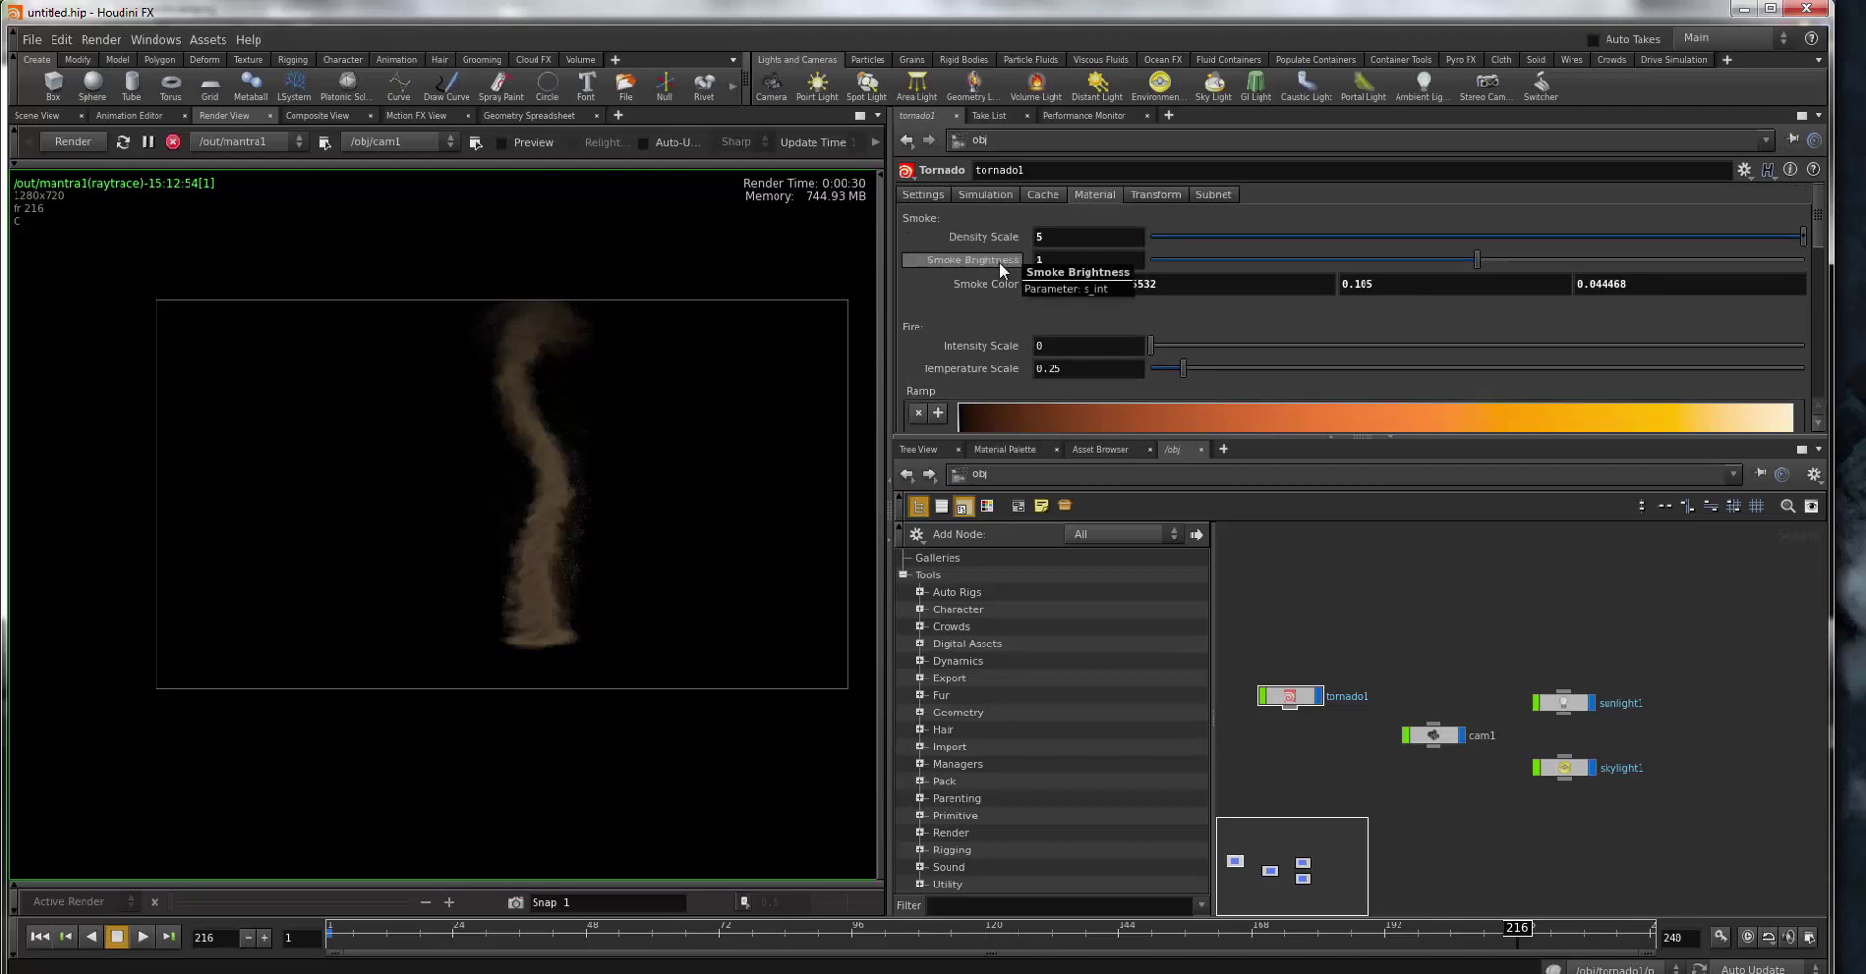
left_click(1055, 284)
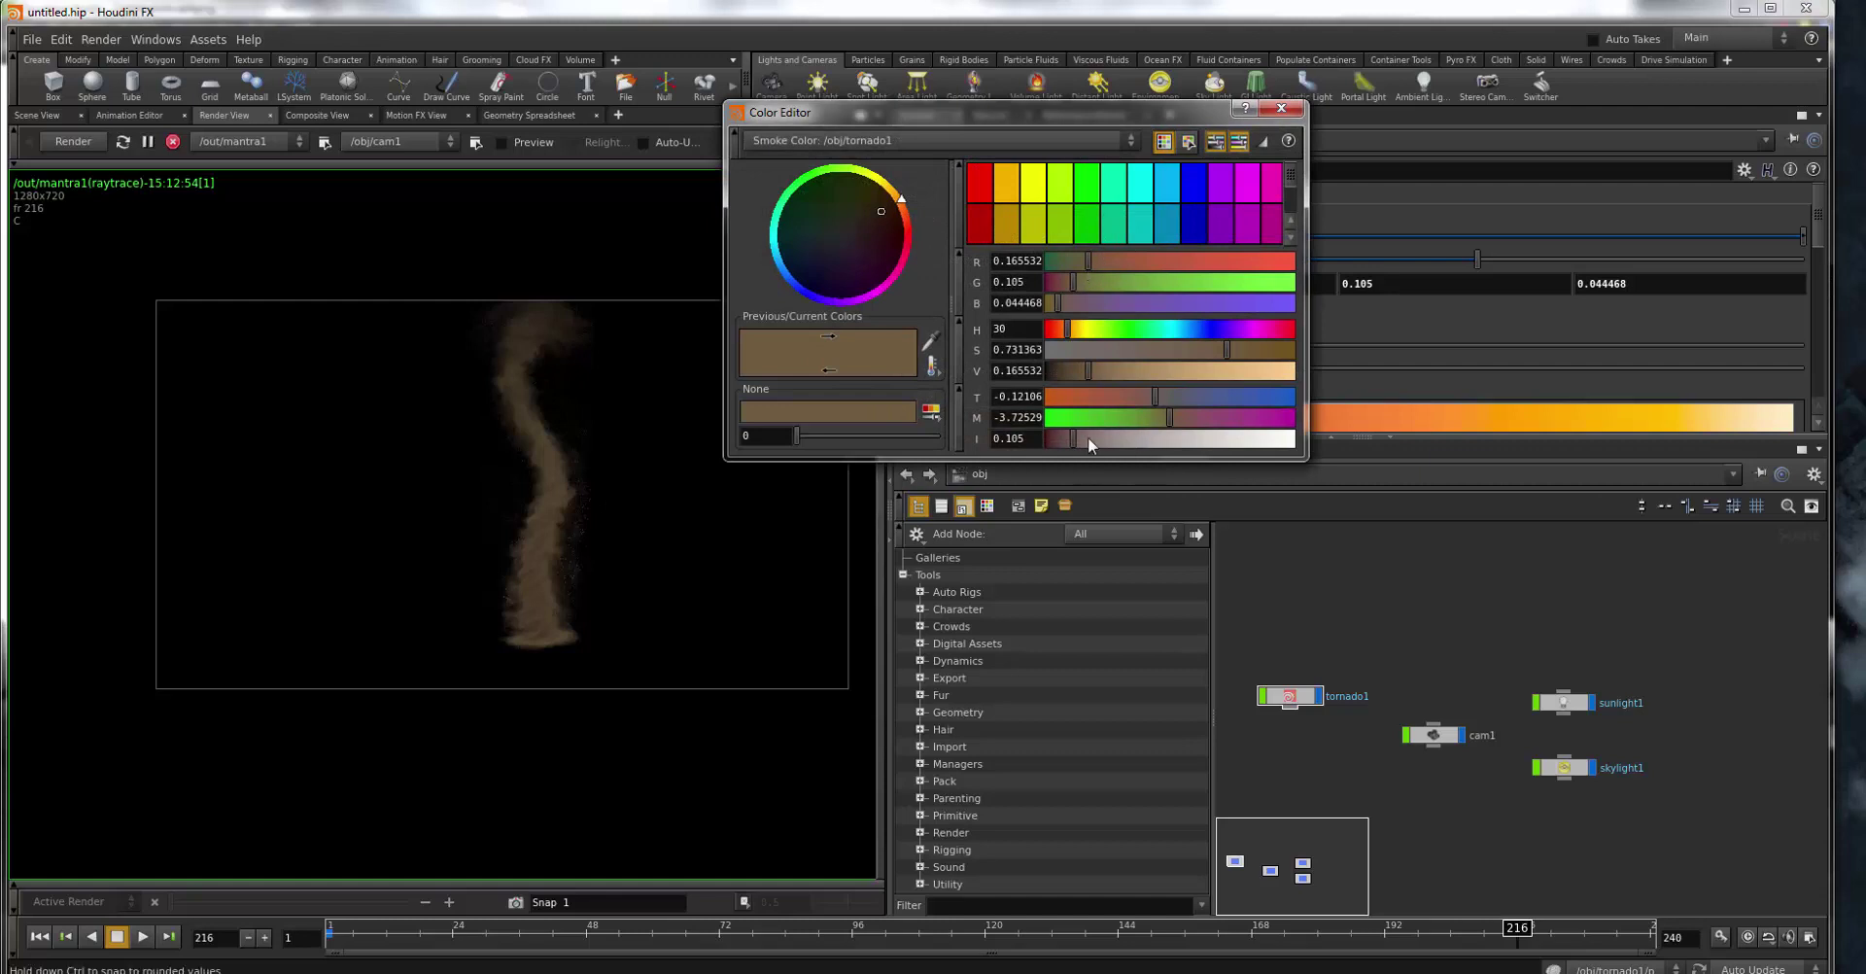
left_click_drag(1089, 440, 1136, 441)
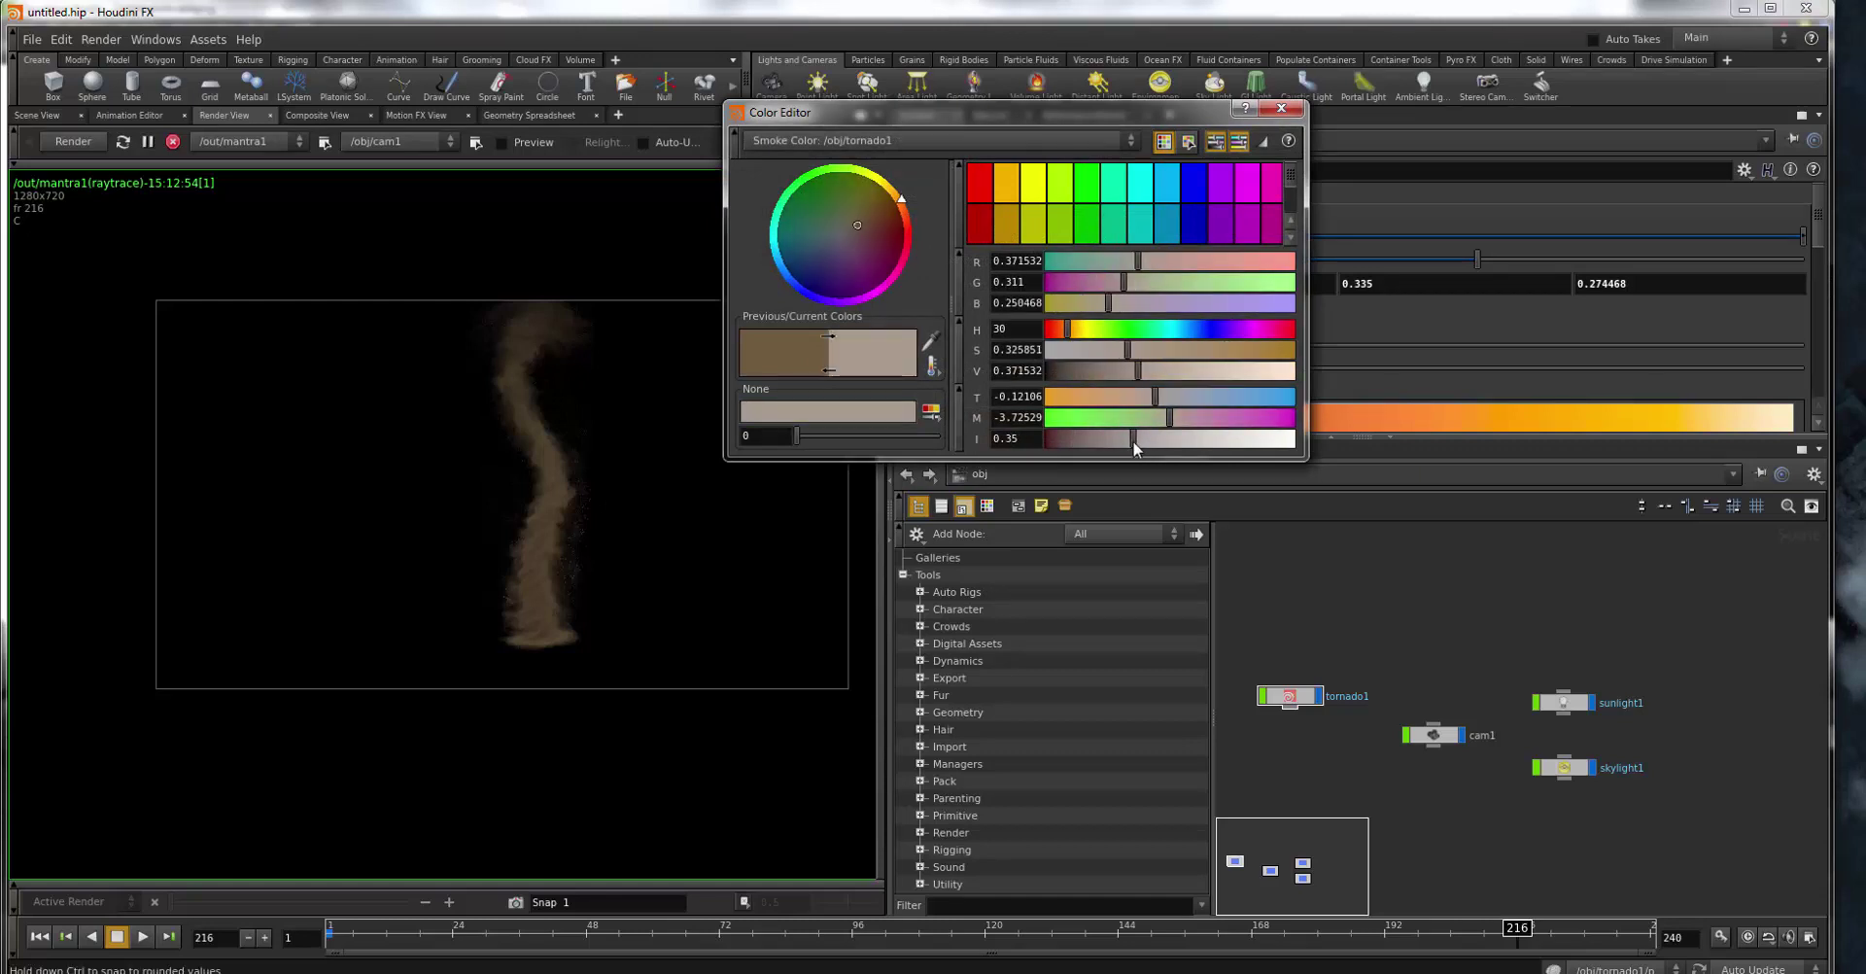
left_click(1273, 112)
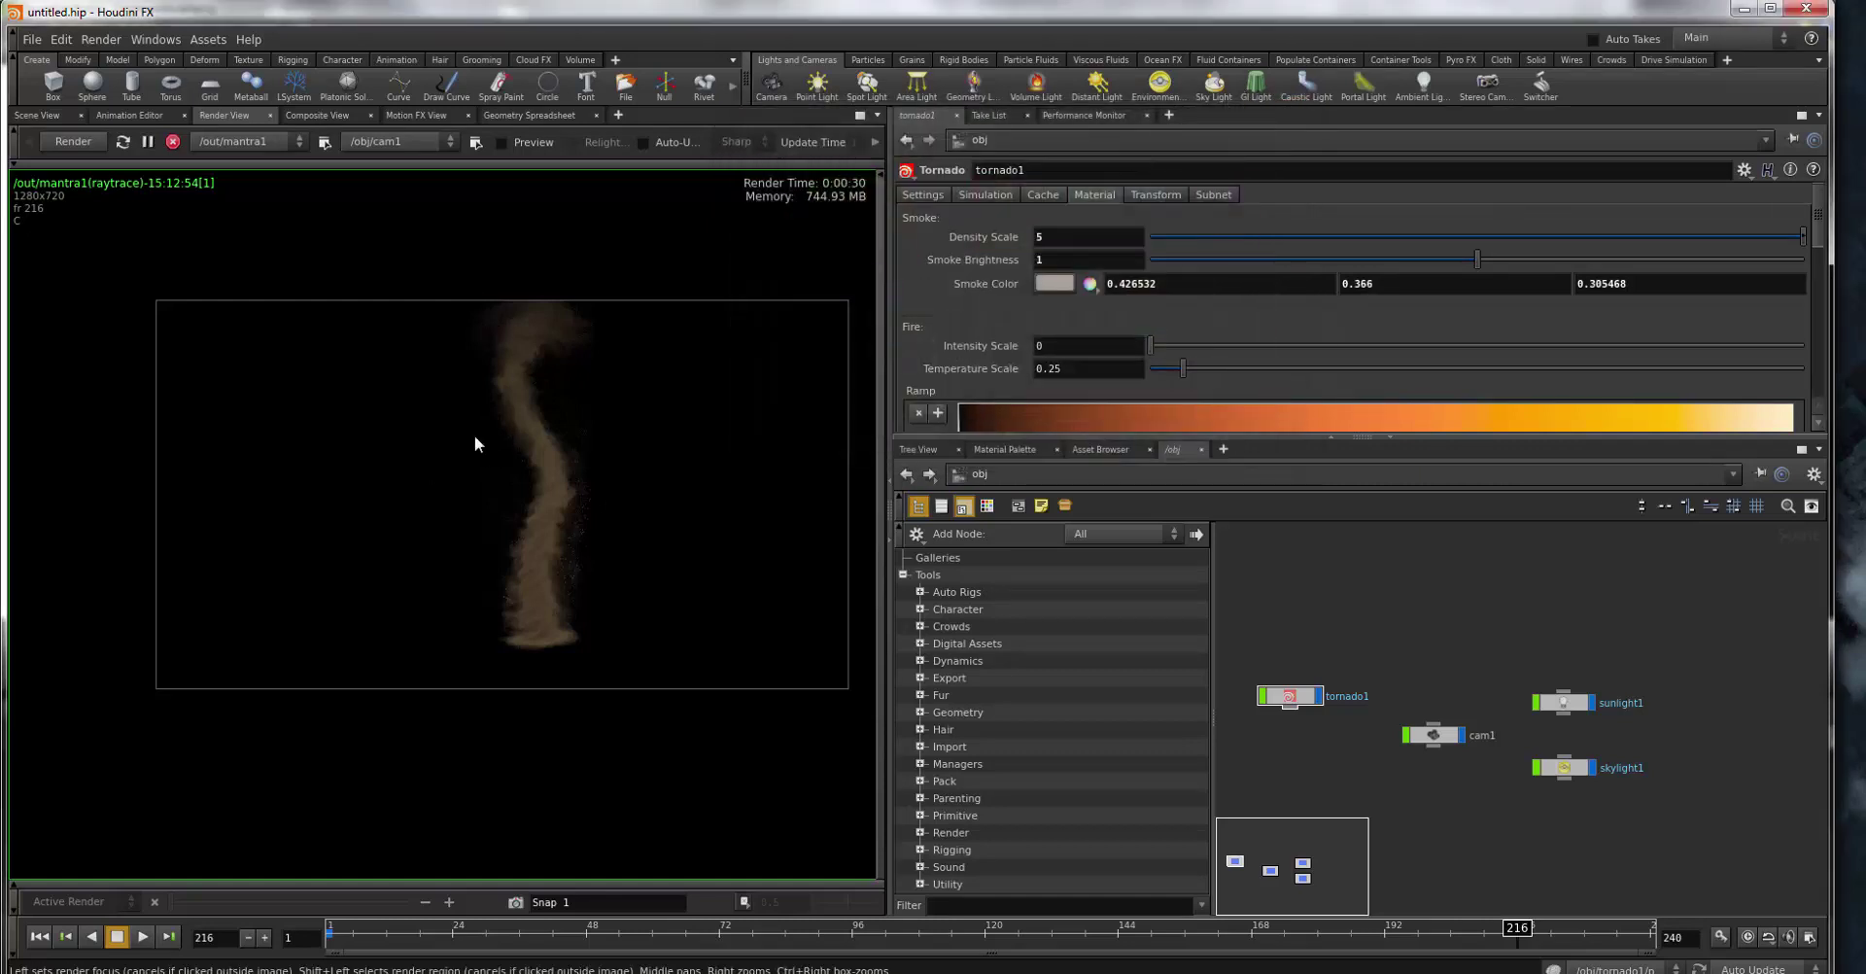
left_click_drag(461, 301, 619, 667, "shift")
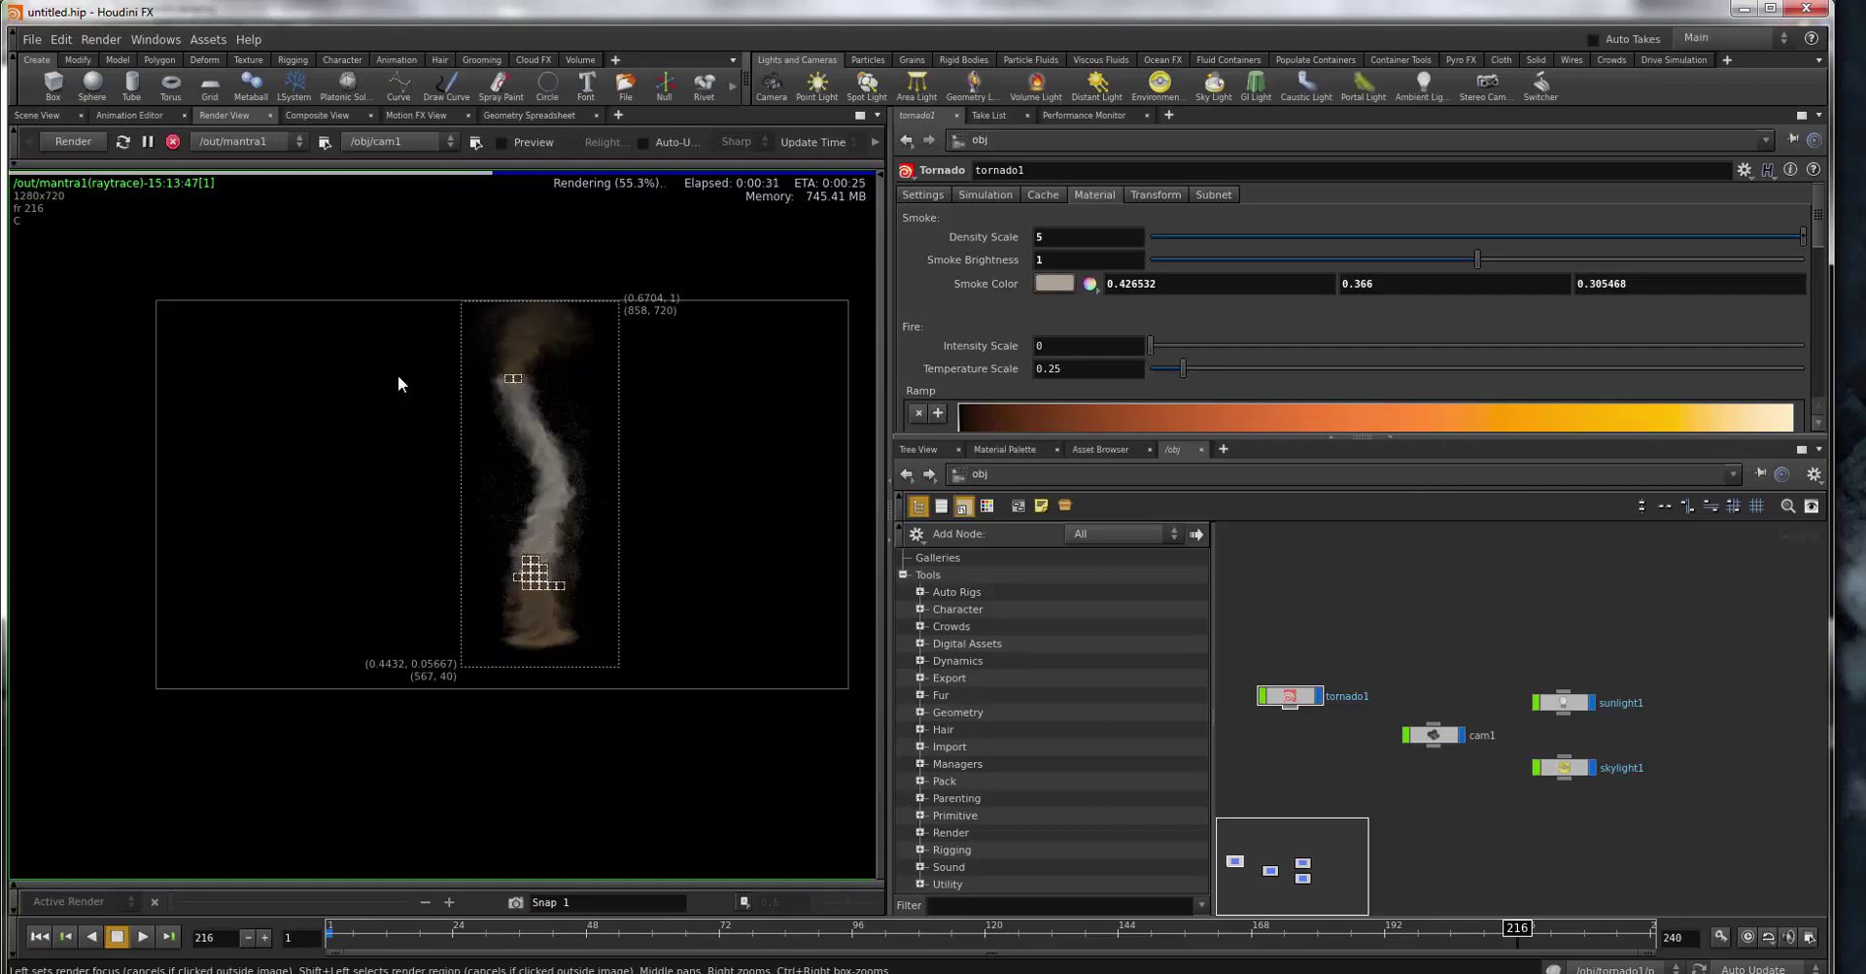
- Play the tornado from frame 1 to 71 with points displayed, then zoom into the finished render
left_click(37, 115)
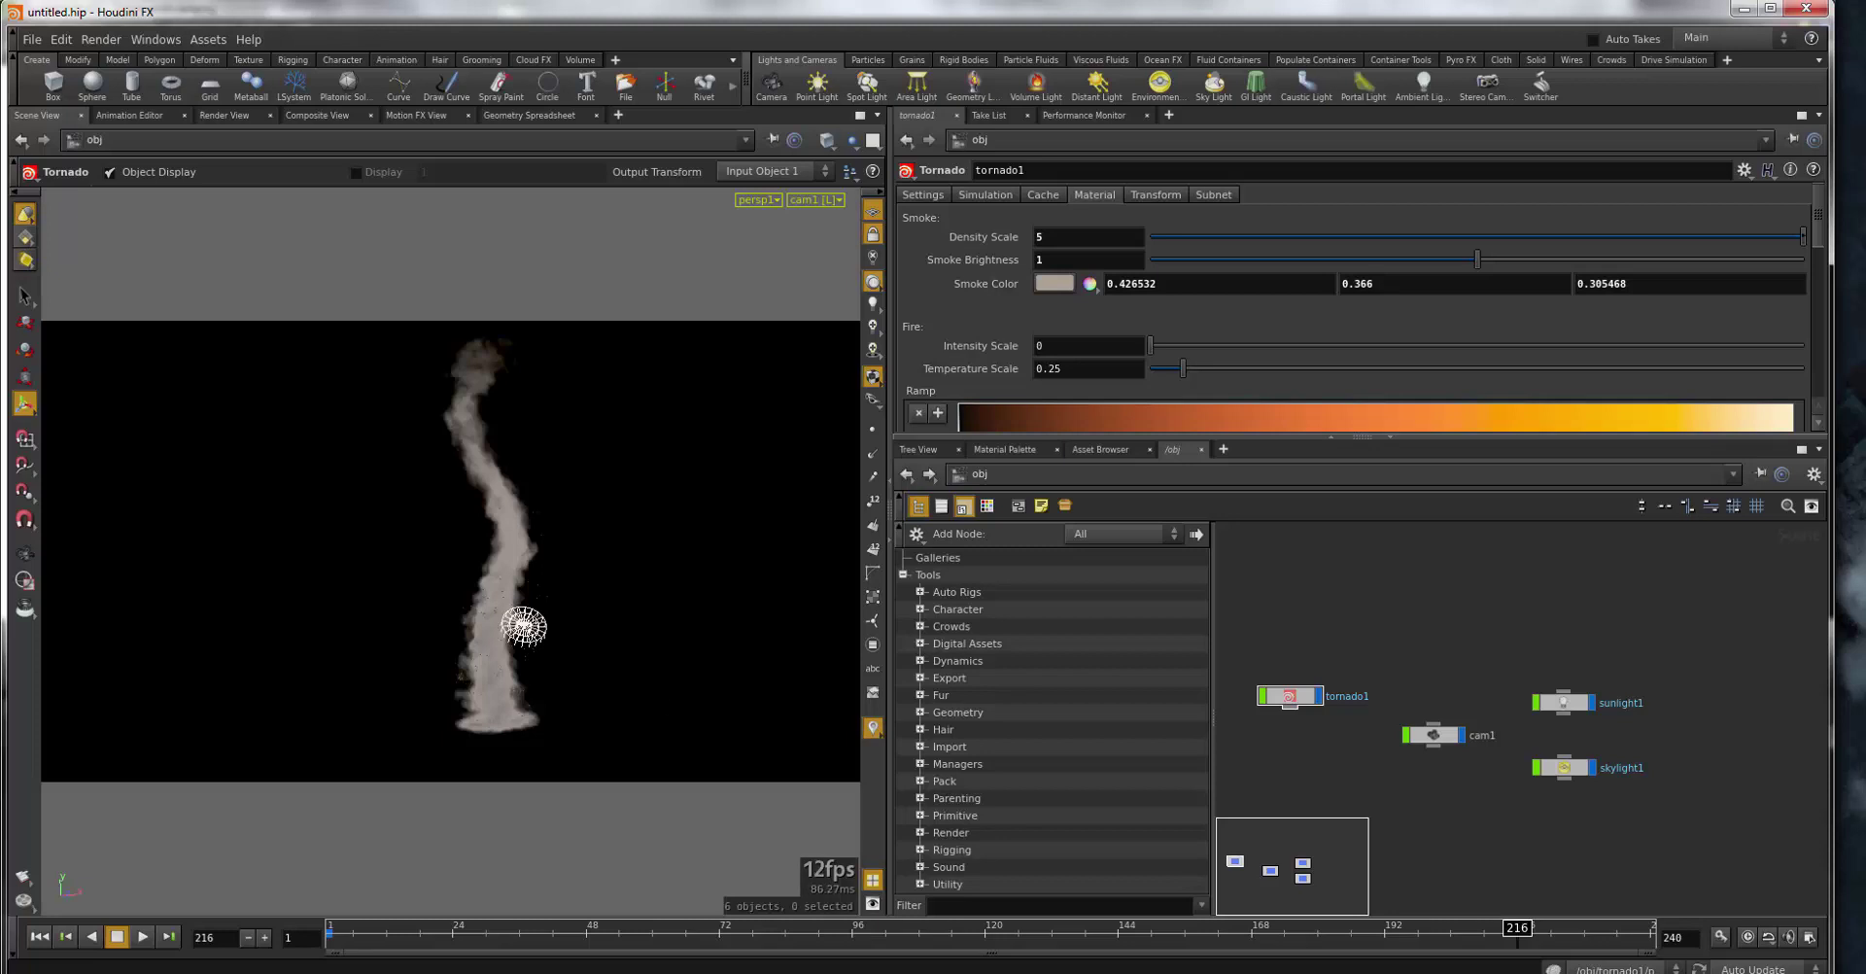
left_click(38, 937)
left_click(142, 936)
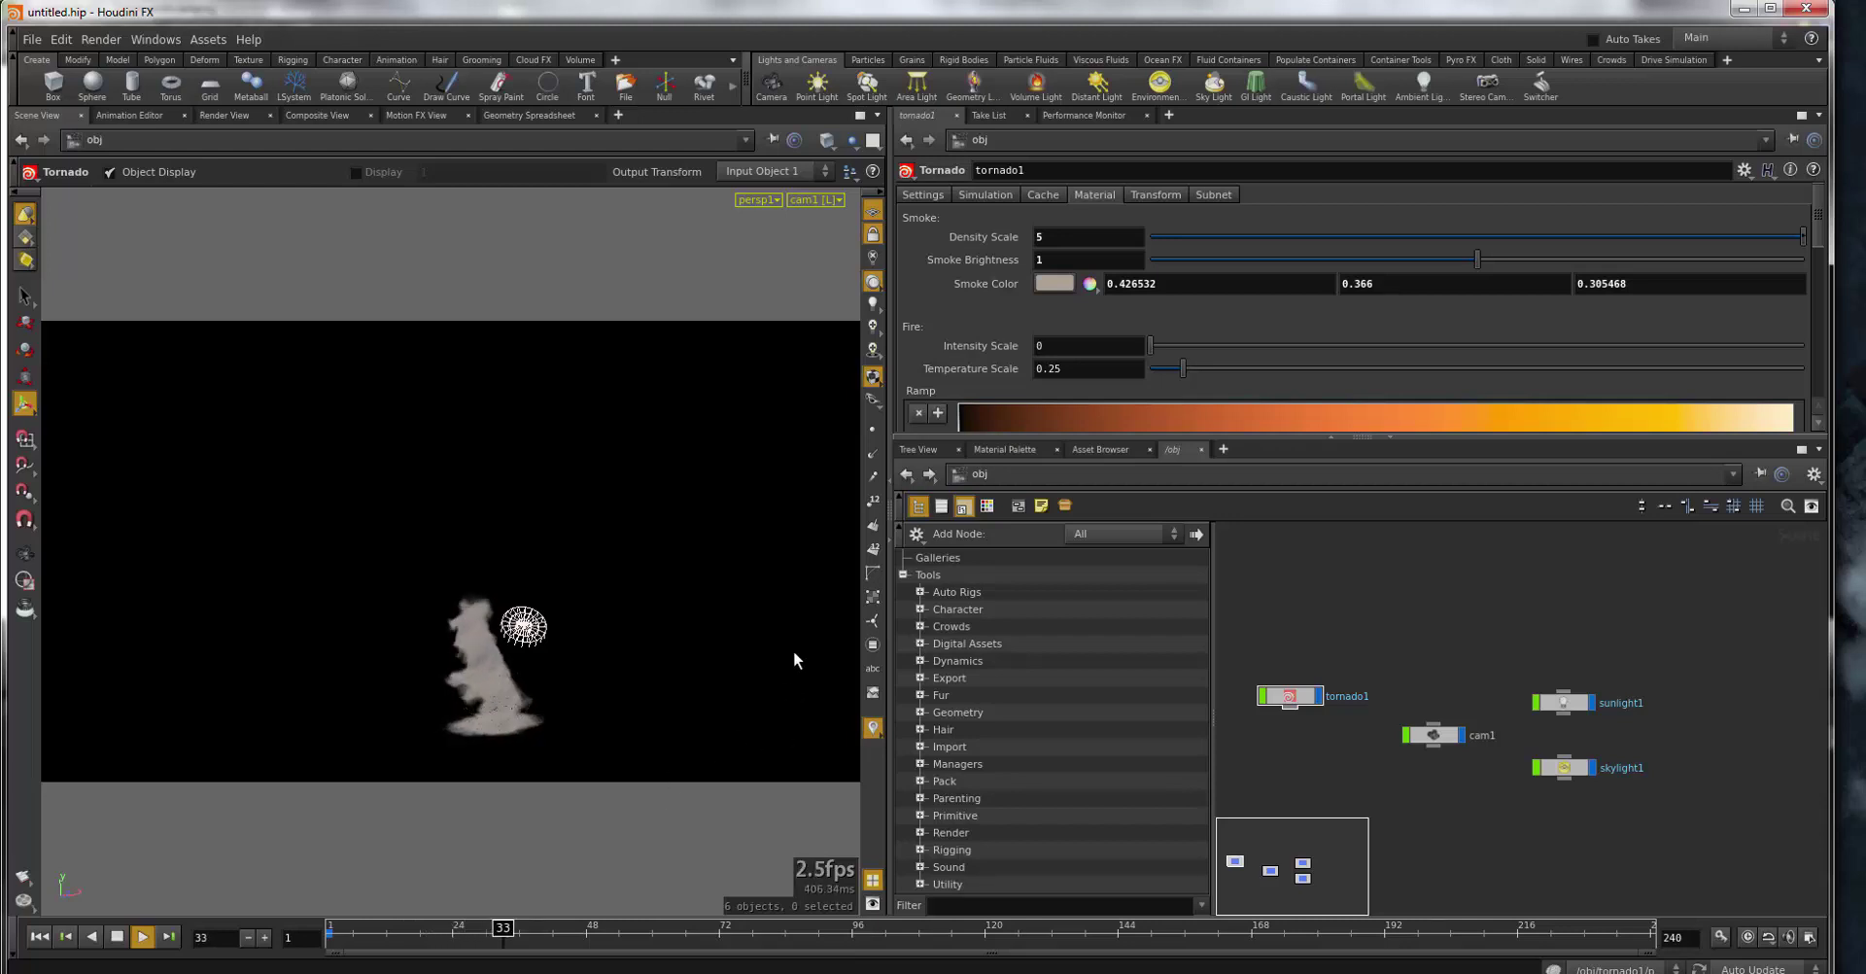
left_click(872, 429)
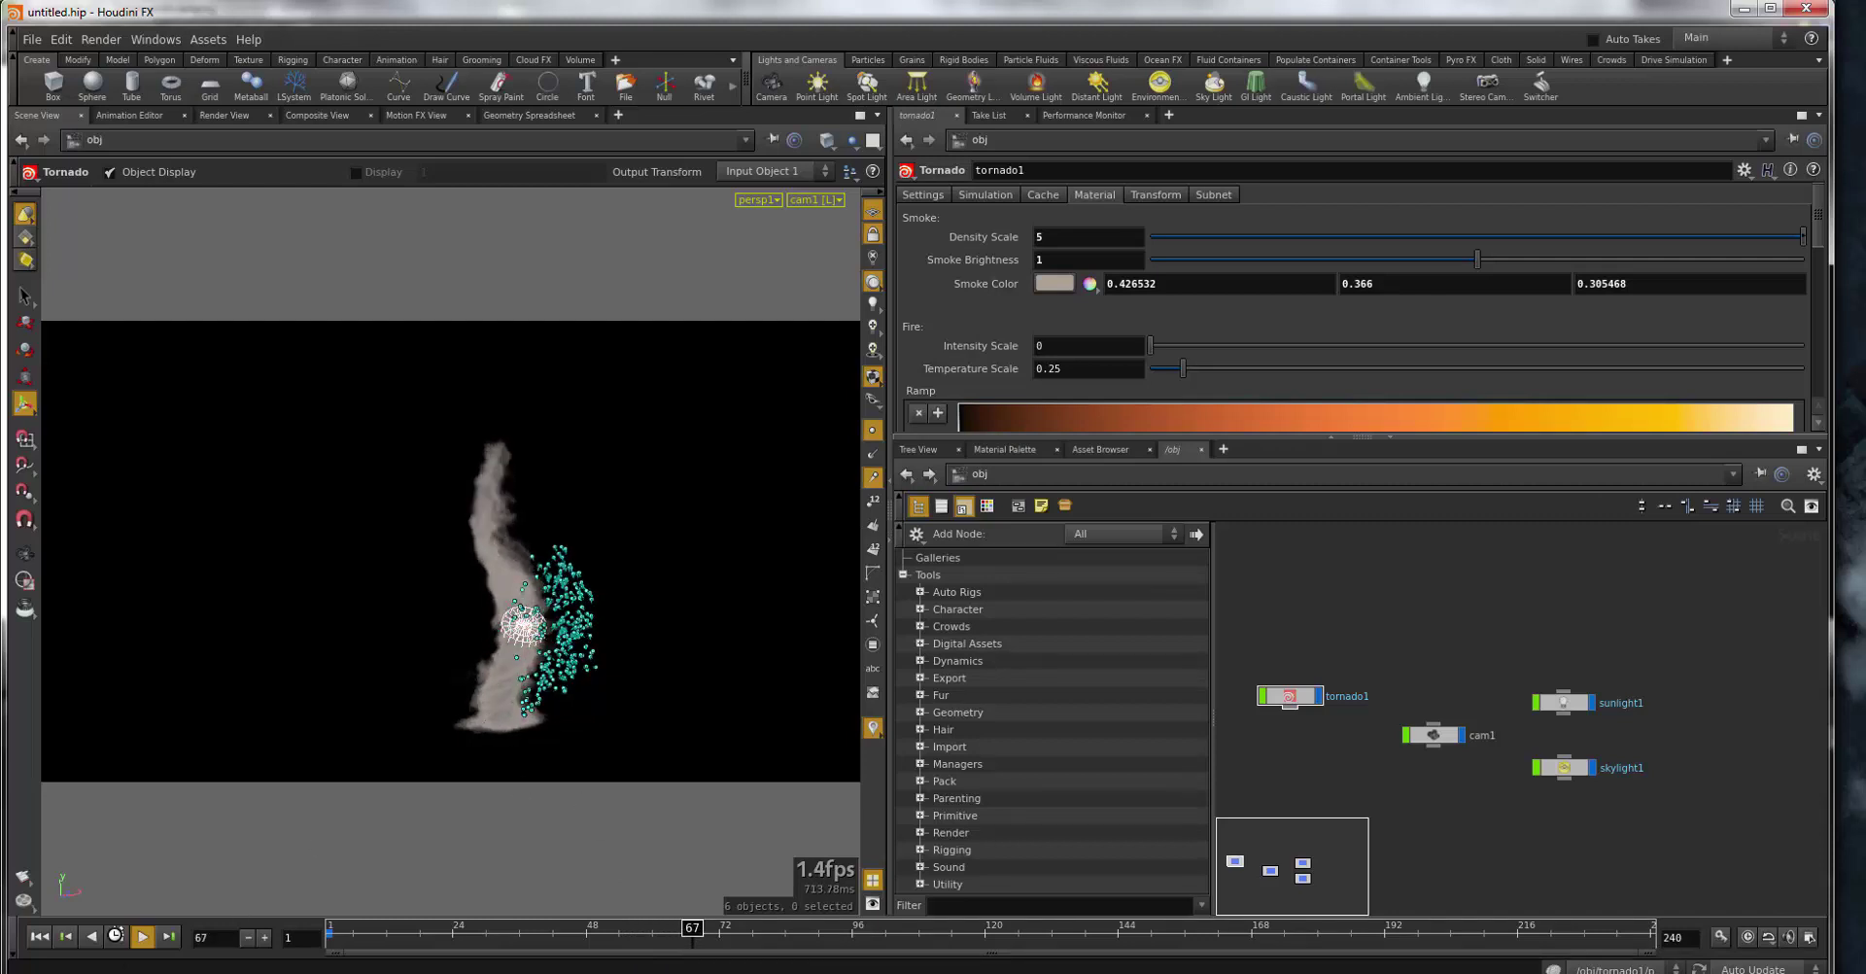
left_click(116, 936)
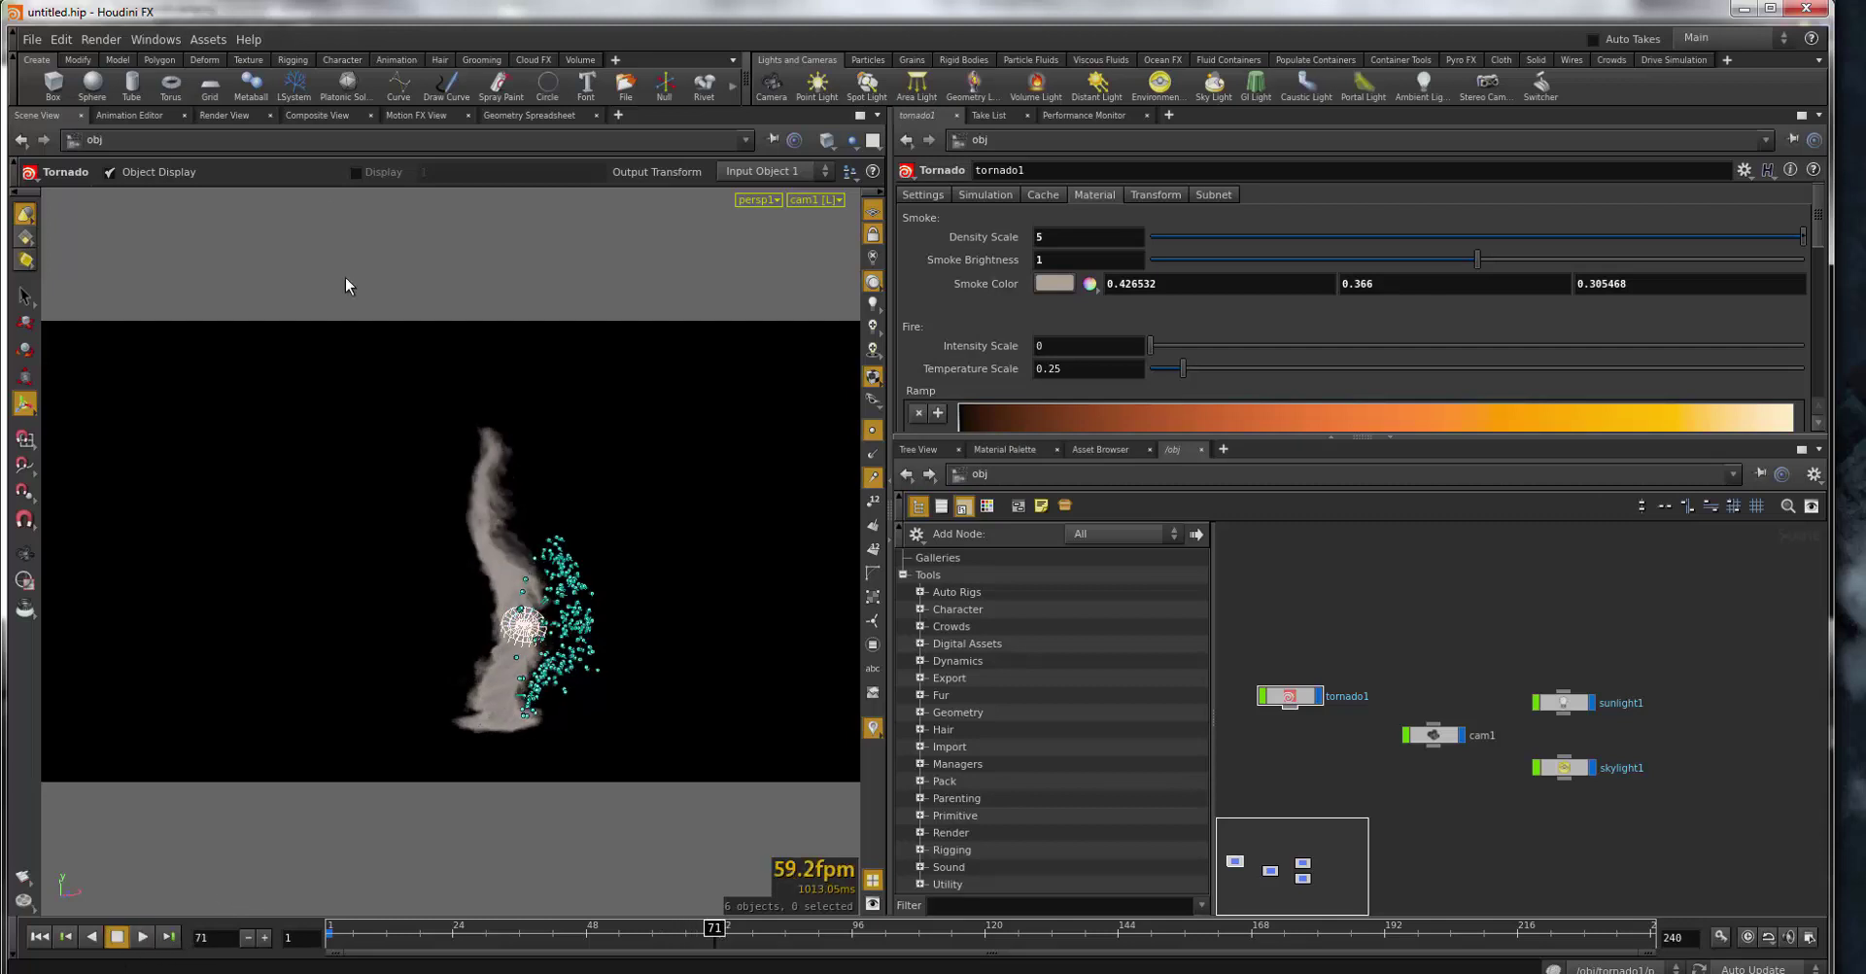
left_click(224, 115)
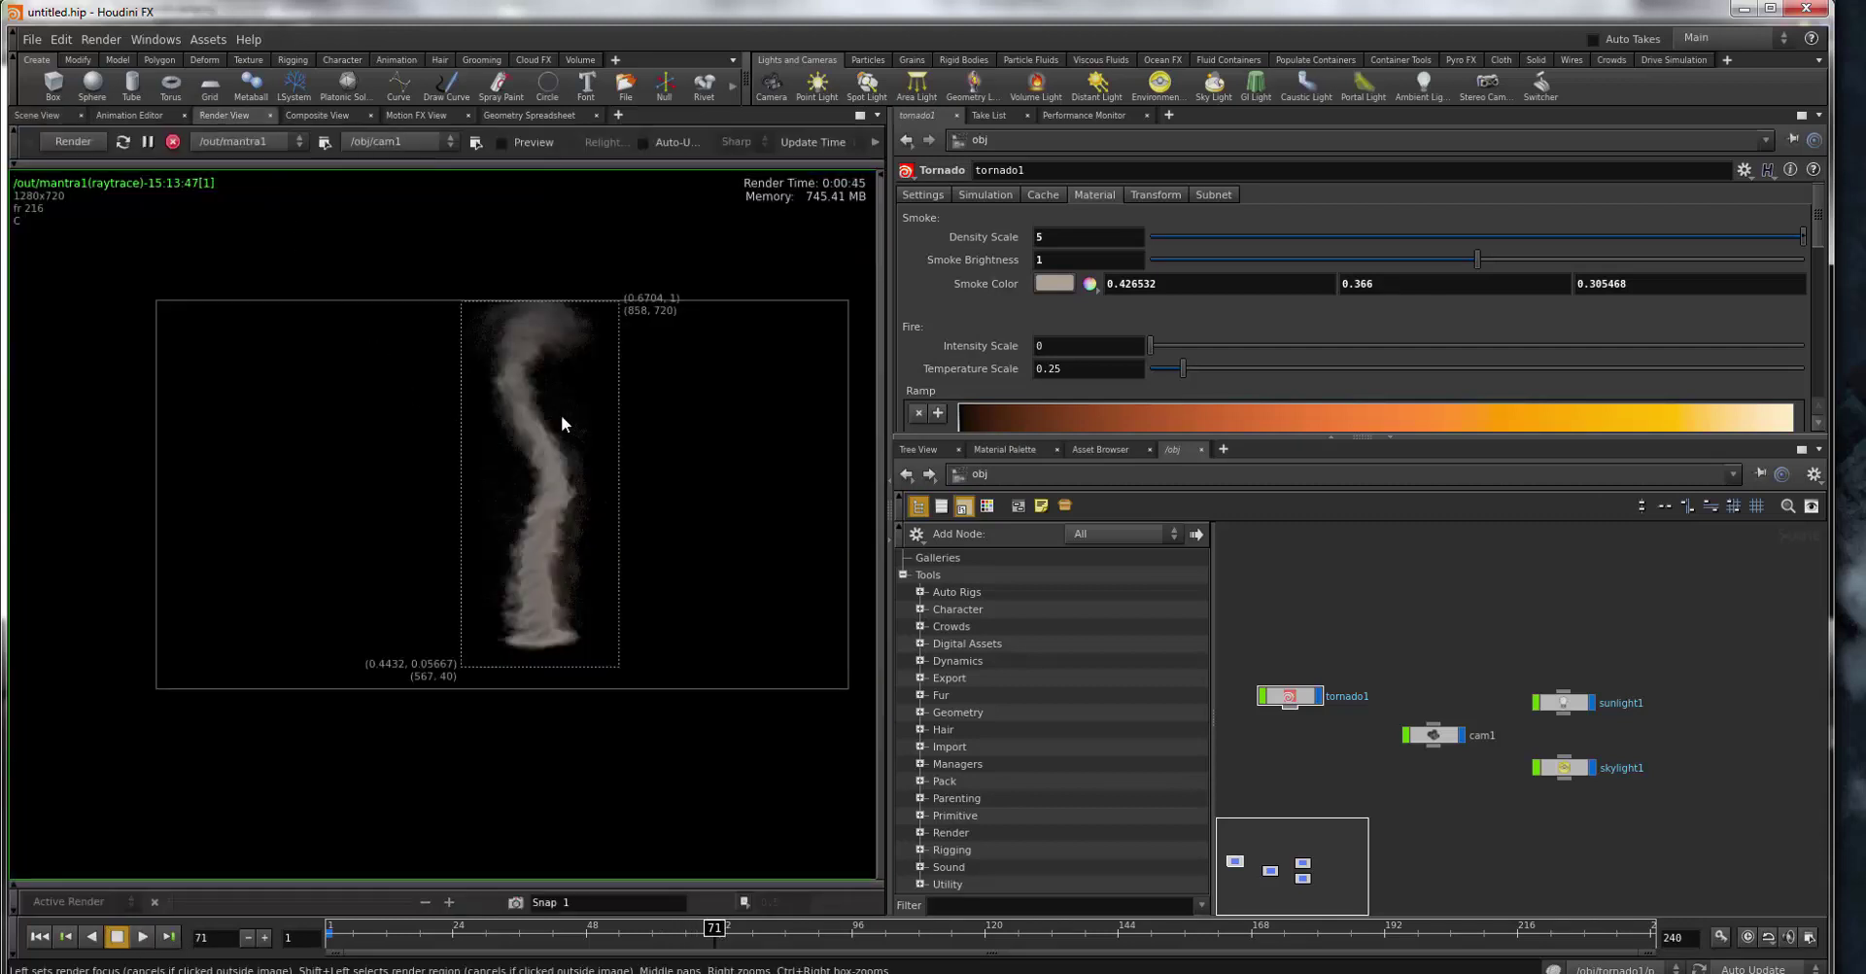
scroll(538, 479, "up", 2)
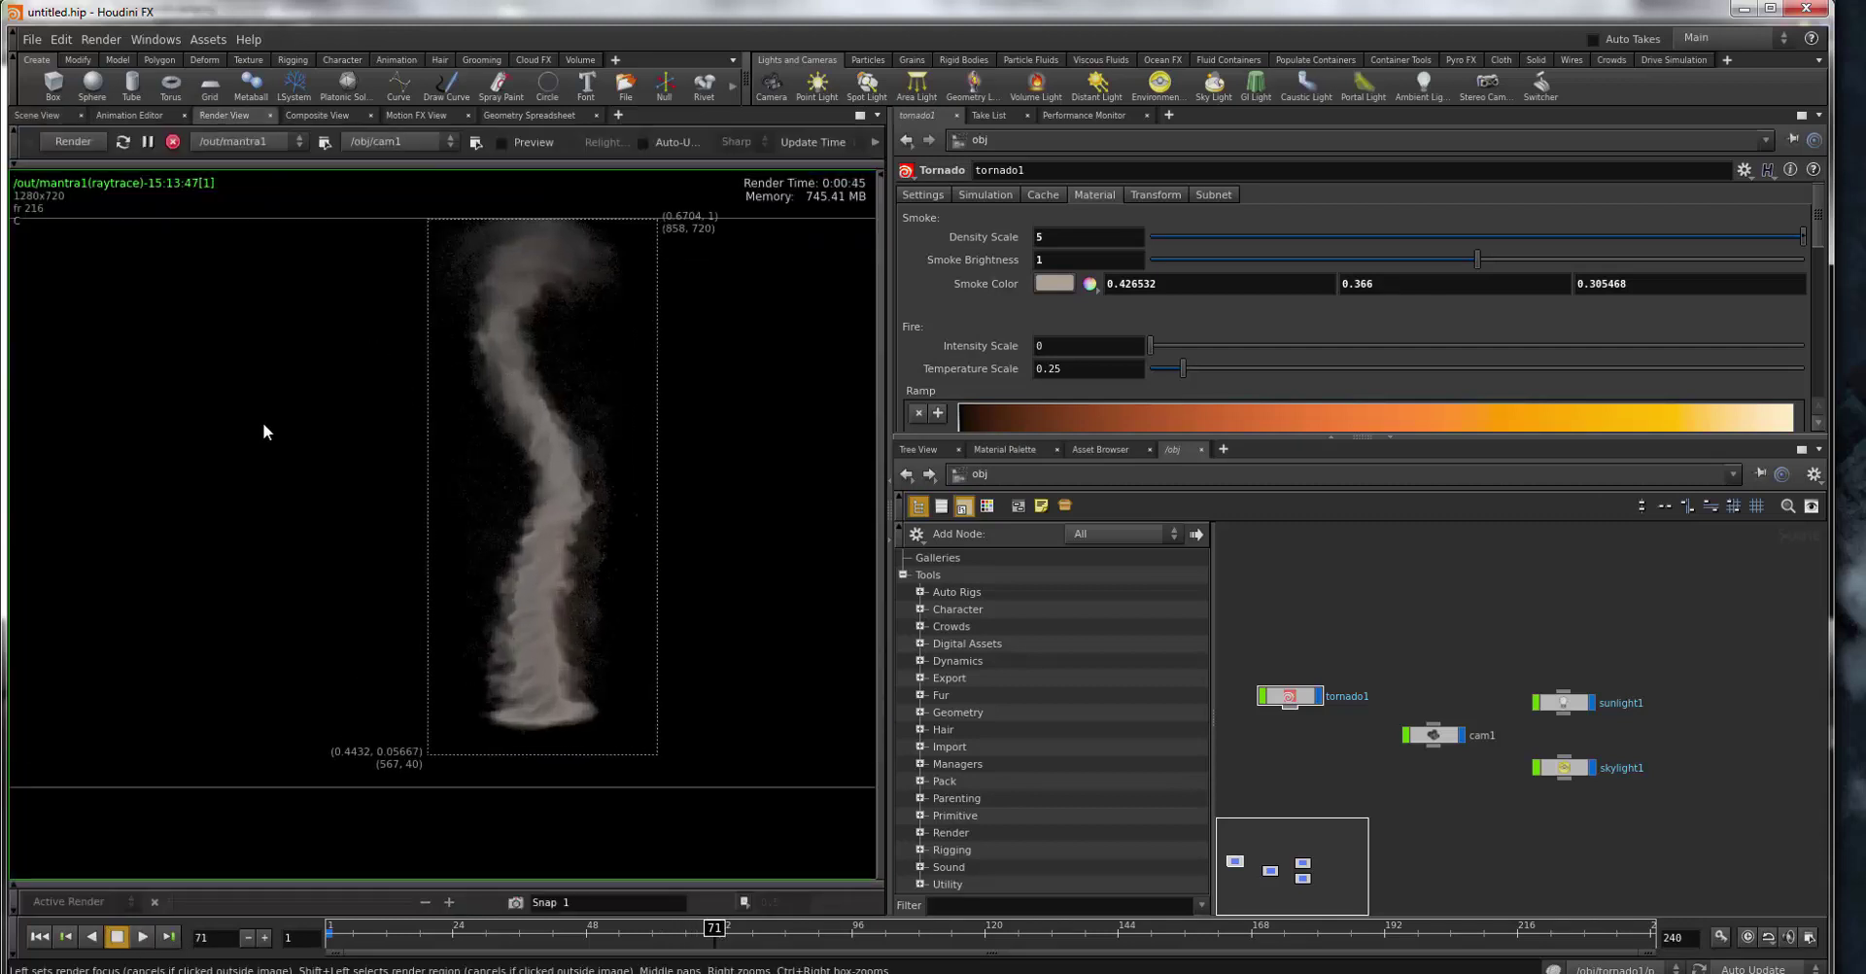